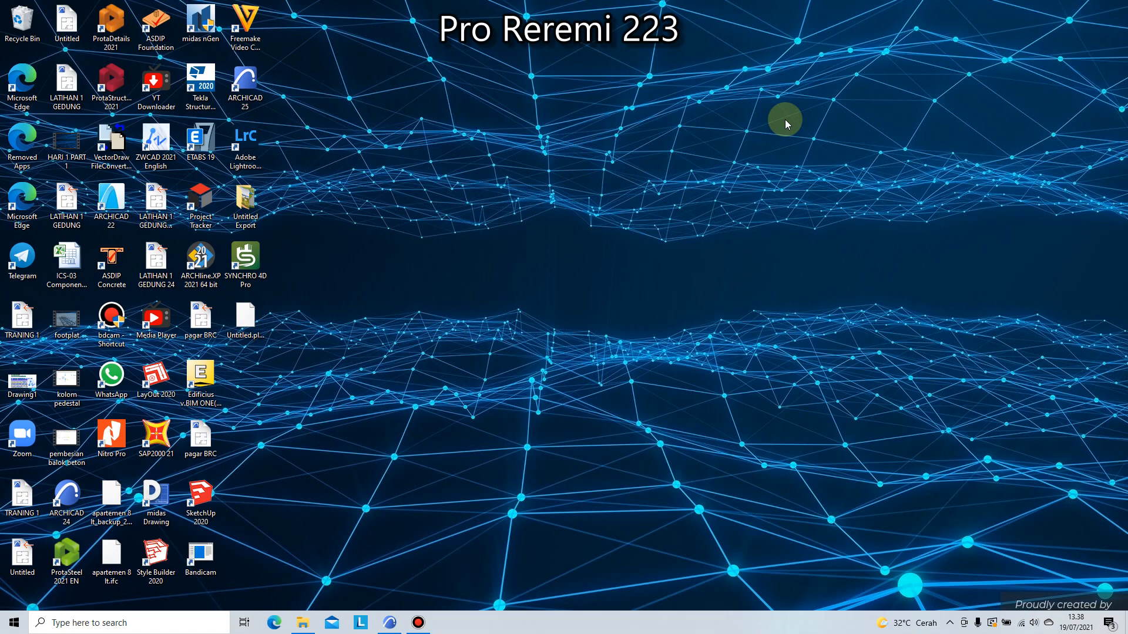
Switch to ARCHICAD and examine the grandstand's 3D model from several sides, including its roof trusses, seating and foundations
{"action": "right_click", "coordinate": [659, 141]}
{"action": "left_click", "coordinate": [700, 175]}
{"action": "left_click", "coordinate": [390, 622]}
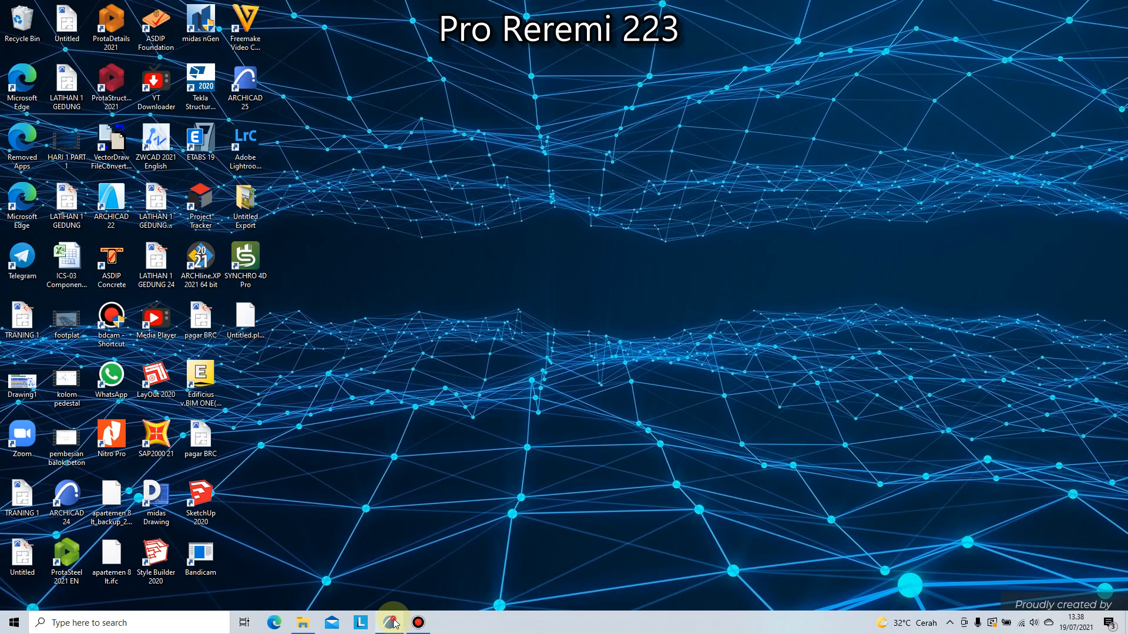
{"action": "scroll", "coordinate": [541, 422], "scroll_direction": "down", "scroll_amount": 5}
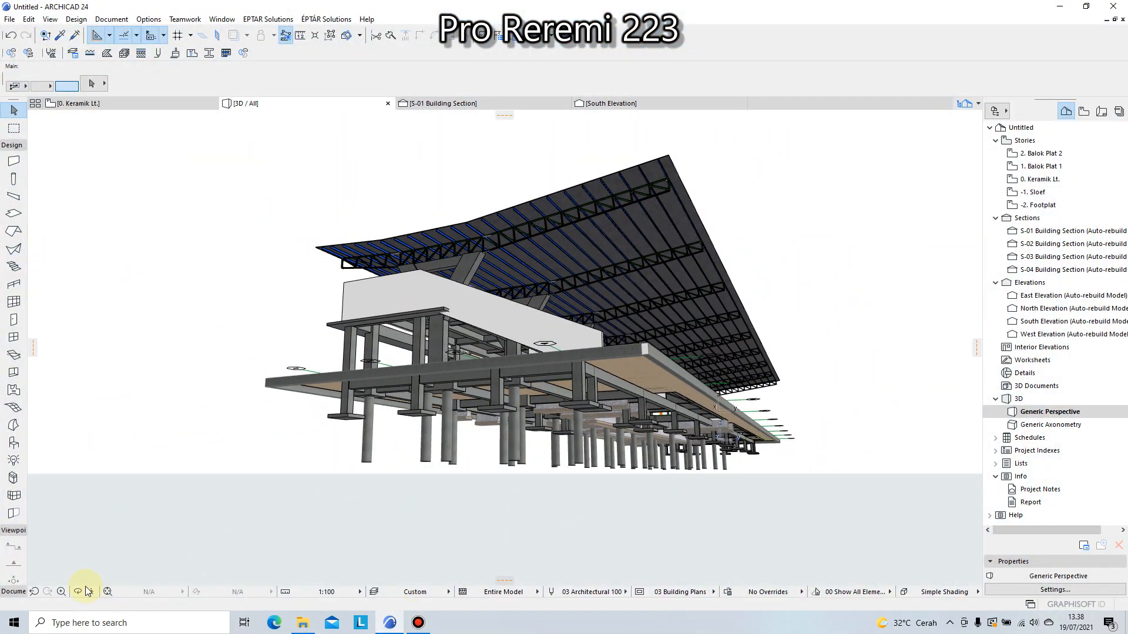
{"action": "left_click", "coordinate": [78, 591]}
{"action": "left_click_drag", "start_coordinate": [551, 383], "coordinate": [444, 415]}
{"action": "scroll", "coordinate": [612, 305], "scroll_direction": "up", "scroll_amount": 3}
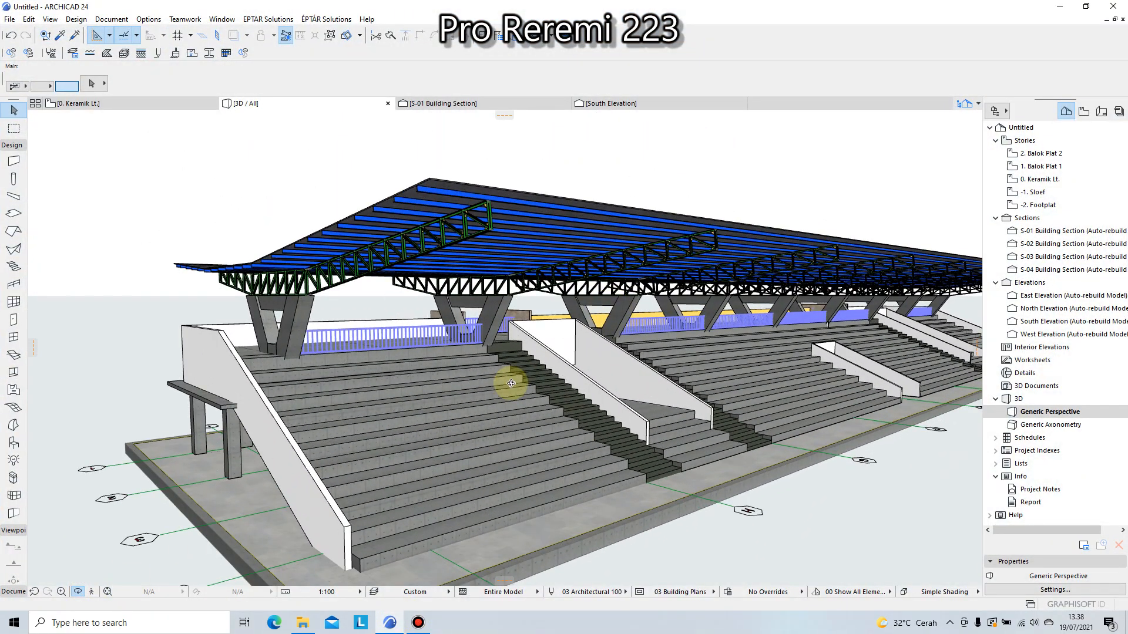
{"action": "left_click_drag", "start_coordinate": [511, 383], "coordinate": [408, 445]}
{"action": "scroll", "coordinate": [680, 390], "scroll_direction": "up", "scroll_amount": 3}
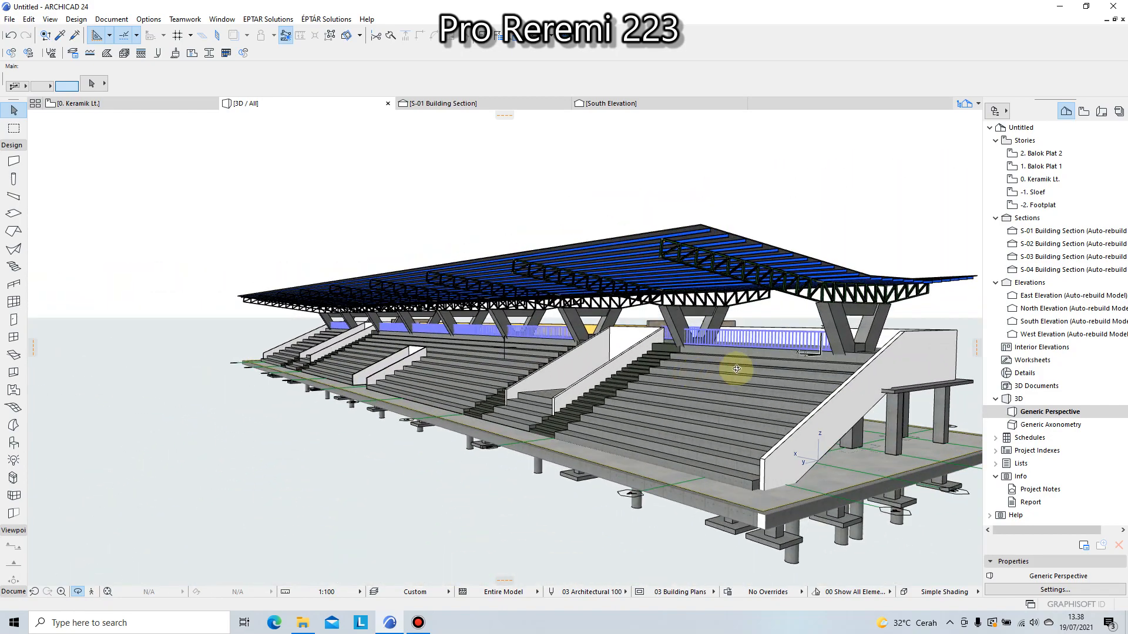
{"action": "left_click", "coordinate": [1059, 6]}
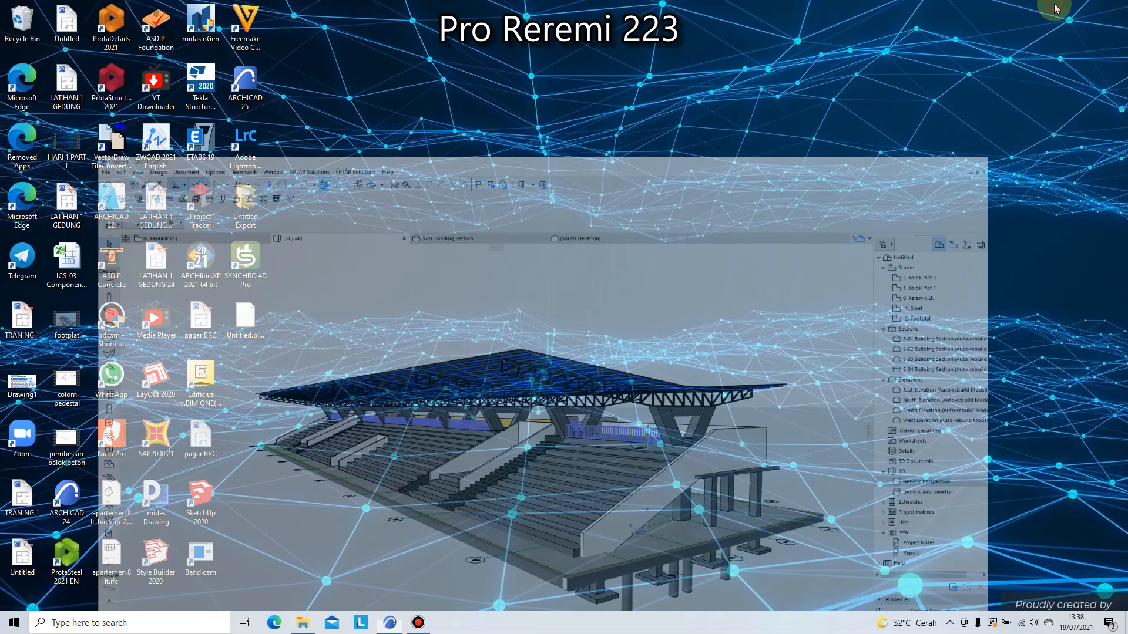
Launch SYNCHRO 4D Pro from the desktop
{"action": "right_click", "coordinate": [705, 233]}
{"action": "left_click", "coordinate": [713, 246]}
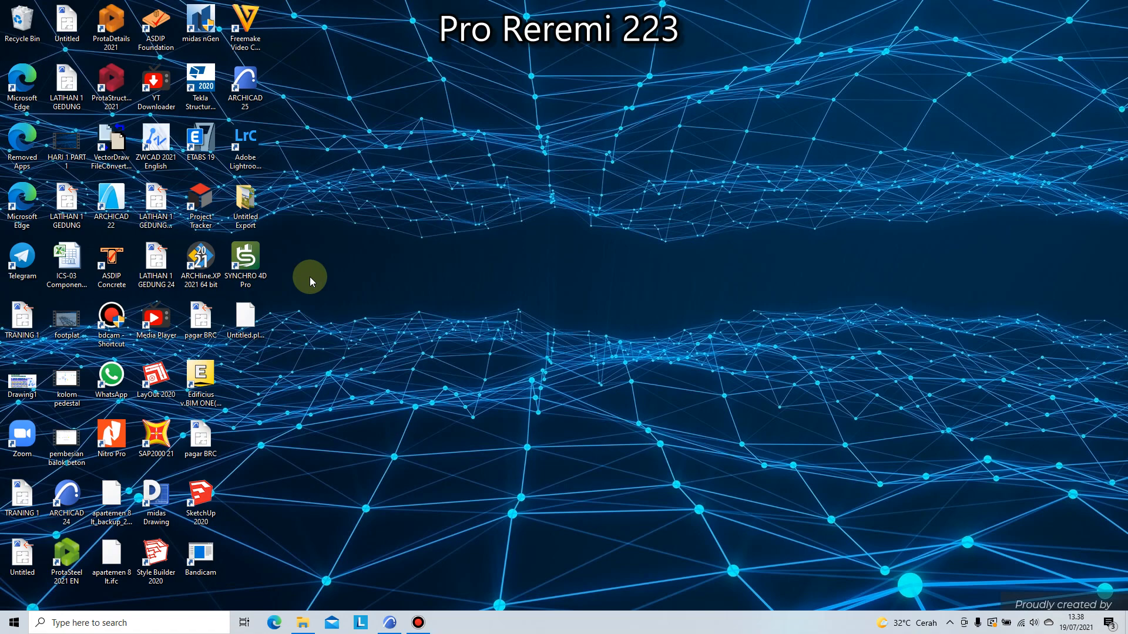
{"action": "left_click", "coordinate": [258, 262]}
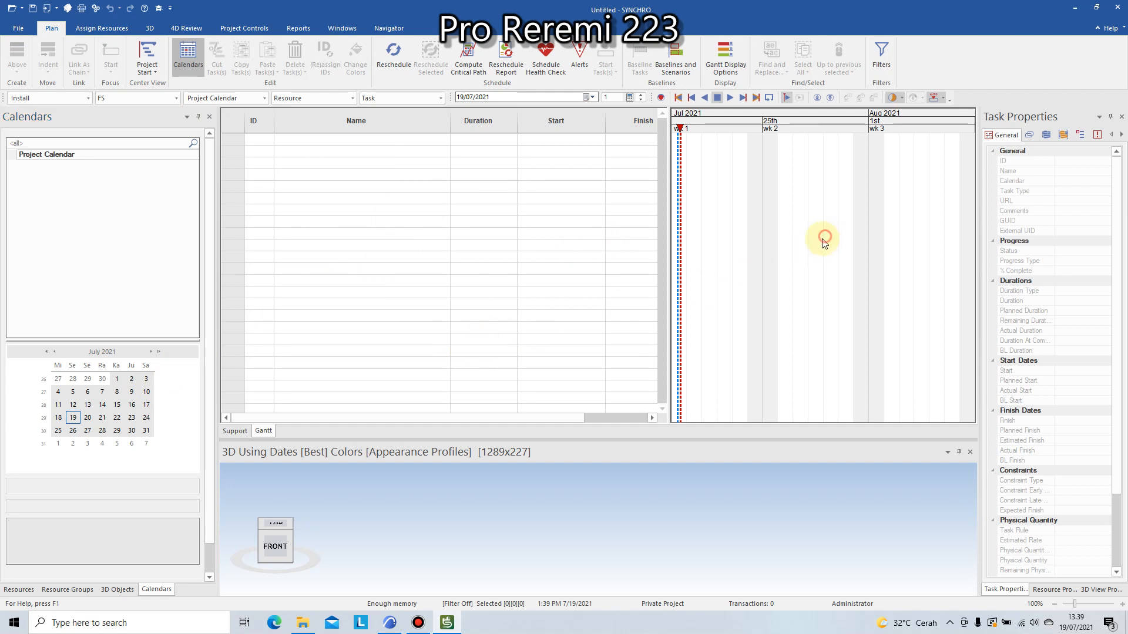
Select the Project Calendar to display its working days and hours for July 2021
{"action": "scroll", "coordinate": [866, 194], "scroll_direction": "up", "scroll_amount": 2, "text": "ctrl"}
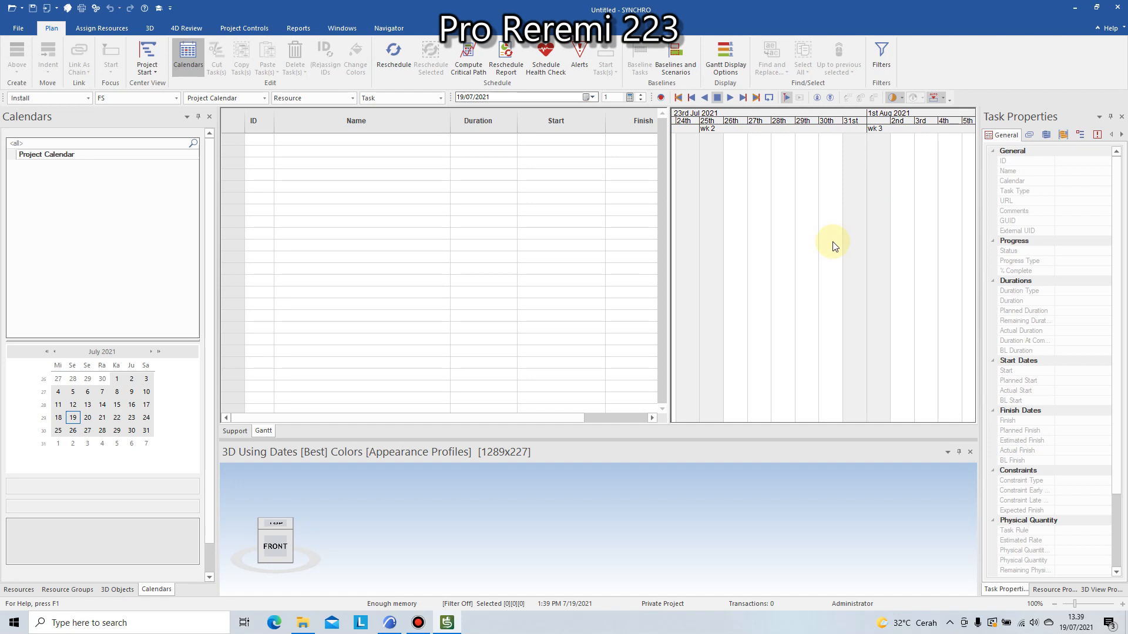
{"action": "scroll", "coordinate": [834, 245], "scroll_direction": "up", "scroll_amount": 2, "text": "ctrl"}
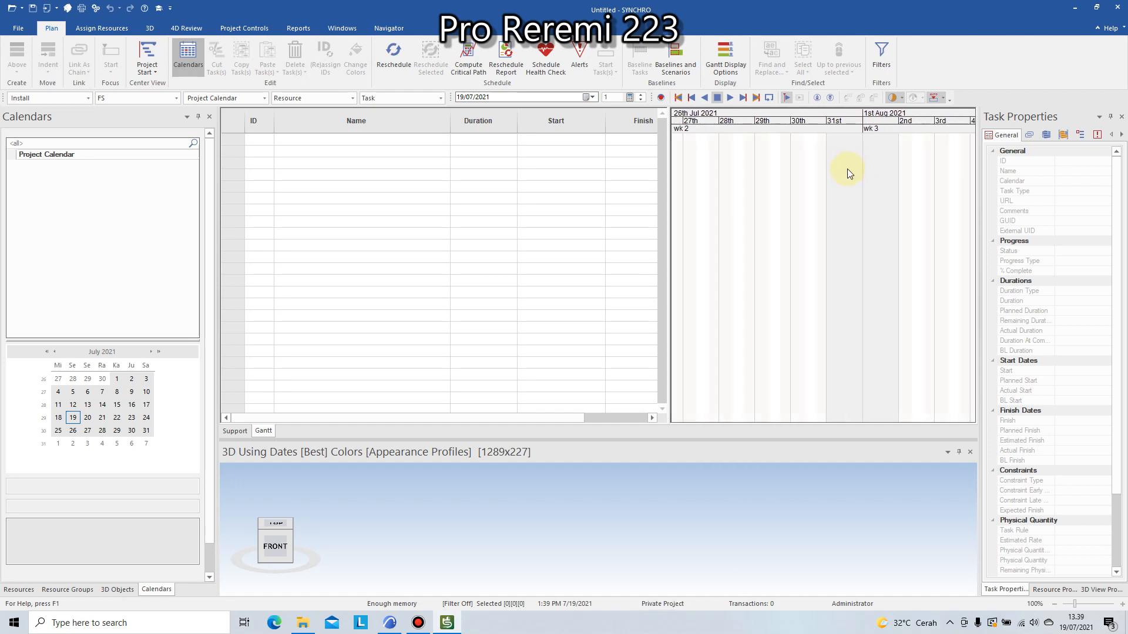
{"action": "scroll", "coordinate": [847, 168], "scroll_direction": "down", "scroll_amount": 2, "text": "ctrl"}
{"action": "left_click", "coordinate": [118, 405]}
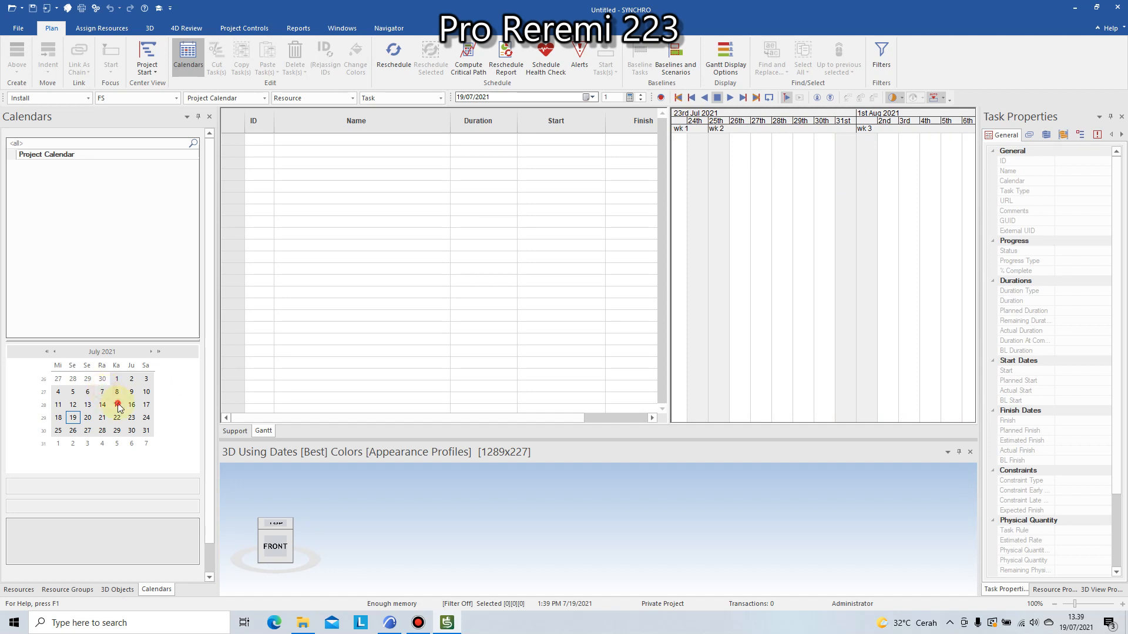
{"action": "left_click", "coordinate": [187, 58]}
{"action": "left_click", "coordinate": [187, 59]}
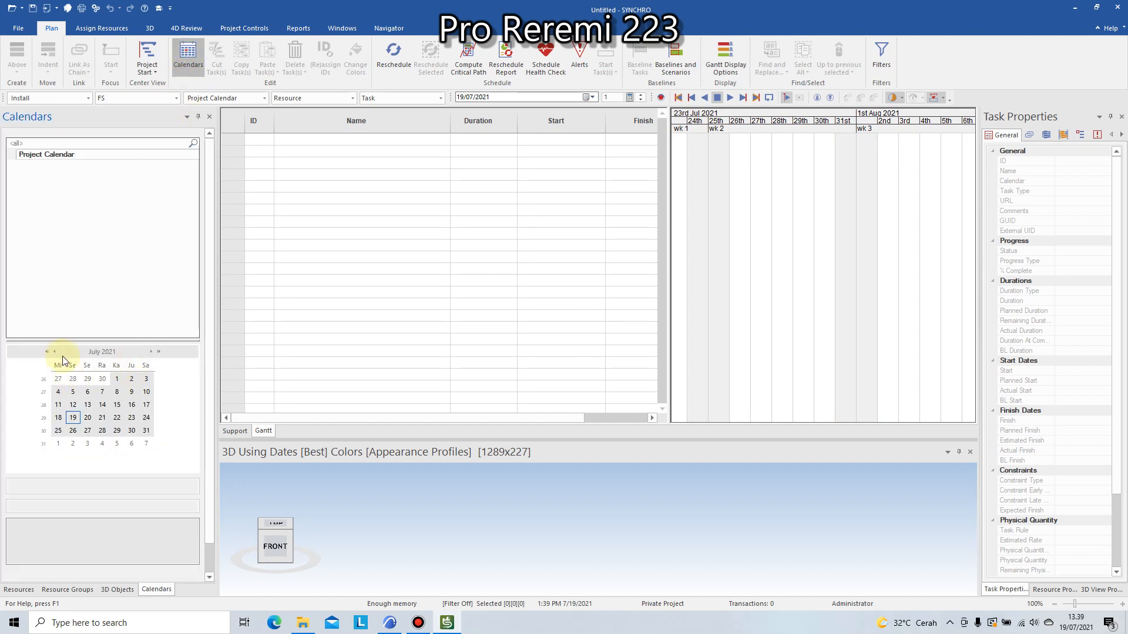
{"action": "left_click", "coordinate": [73, 154]}
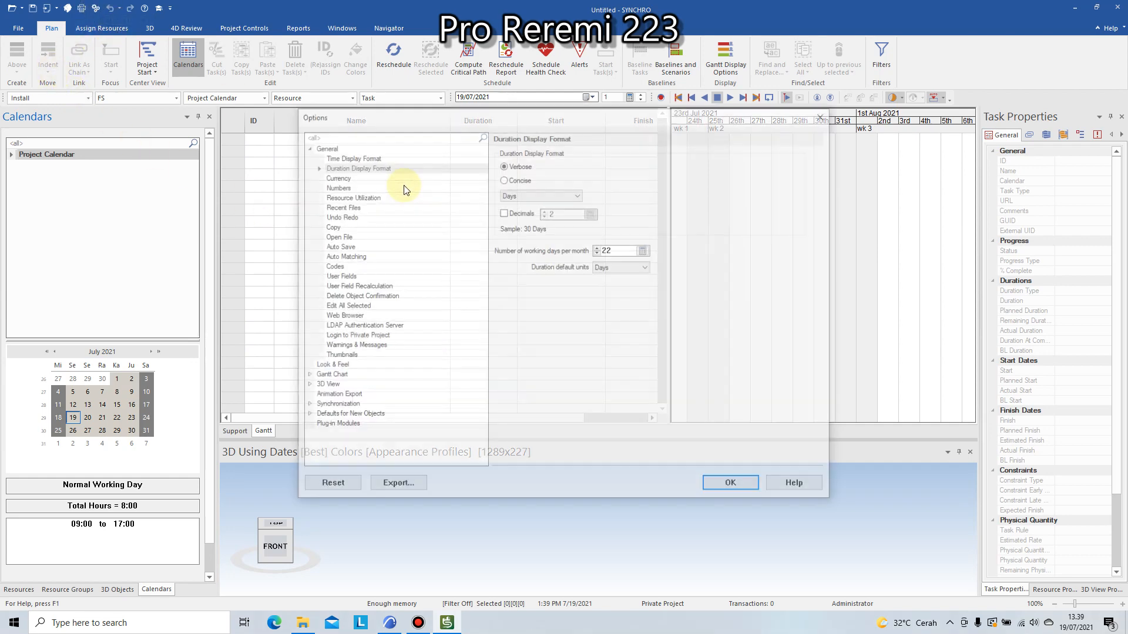
In the general options, hide the time of day in dates and keep Days as the duration display format and default unit
{"action": "left_click", "coordinate": [352, 157]}
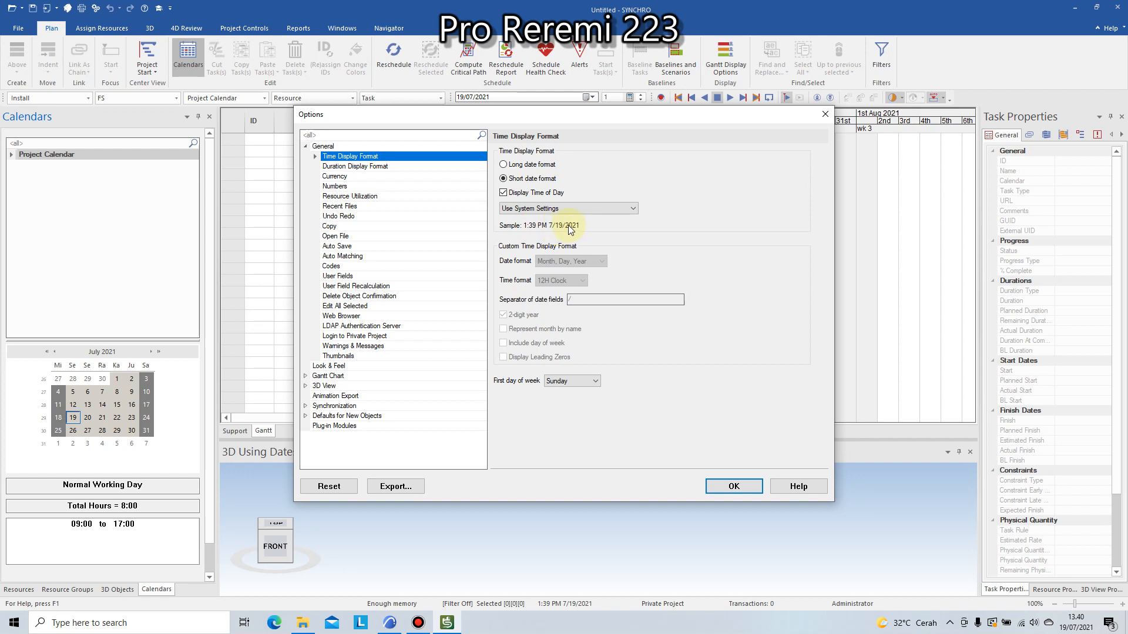
{"action": "left_click", "coordinate": [504, 193]}
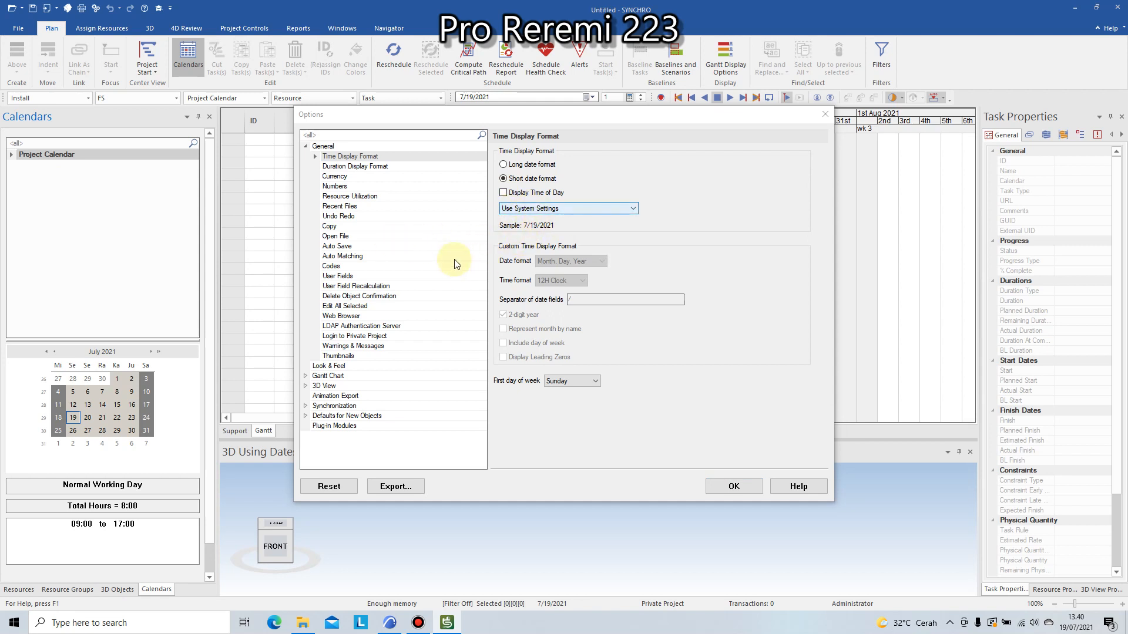
{"action": "left_click", "coordinate": [354, 168]}
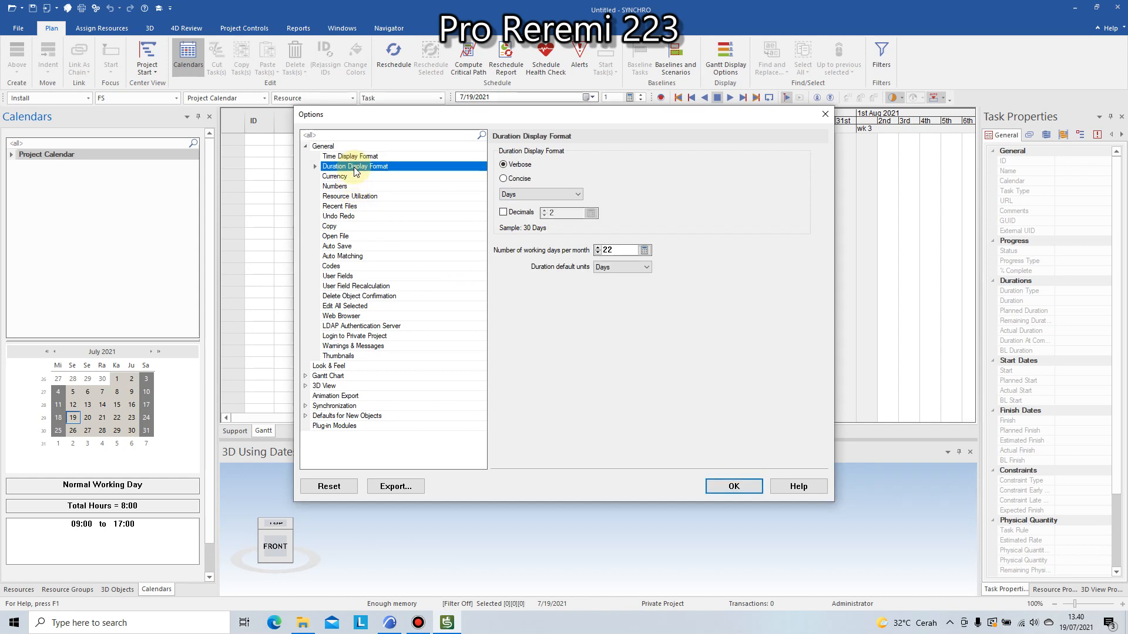
{"action": "left_click", "coordinate": [546, 195]}
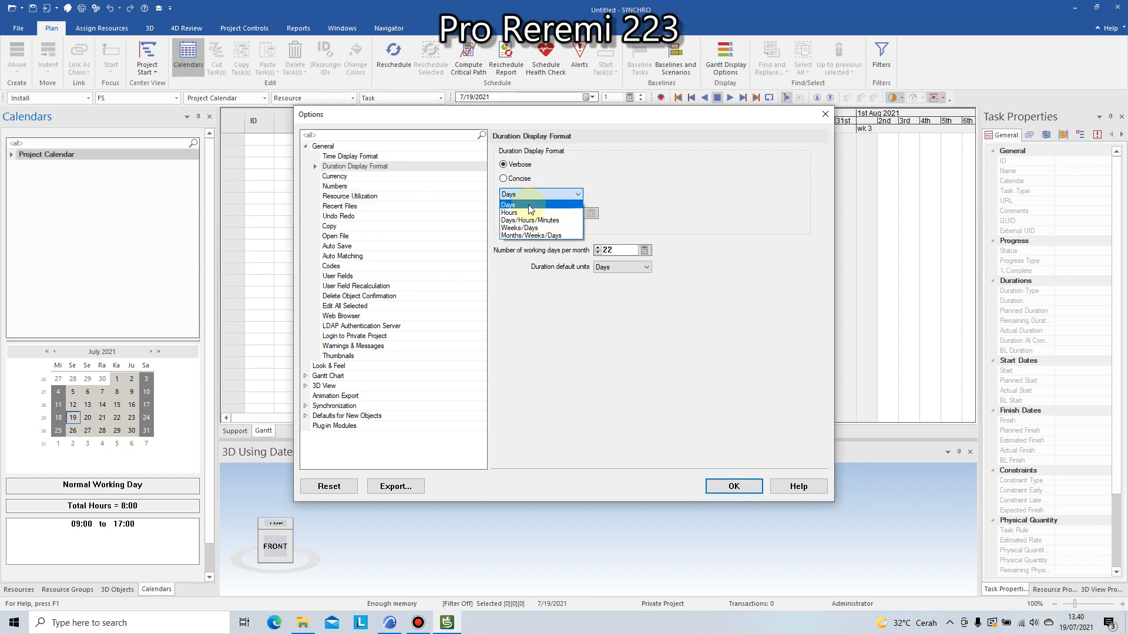
{"action": "left_click", "coordinate": [530, 209]}
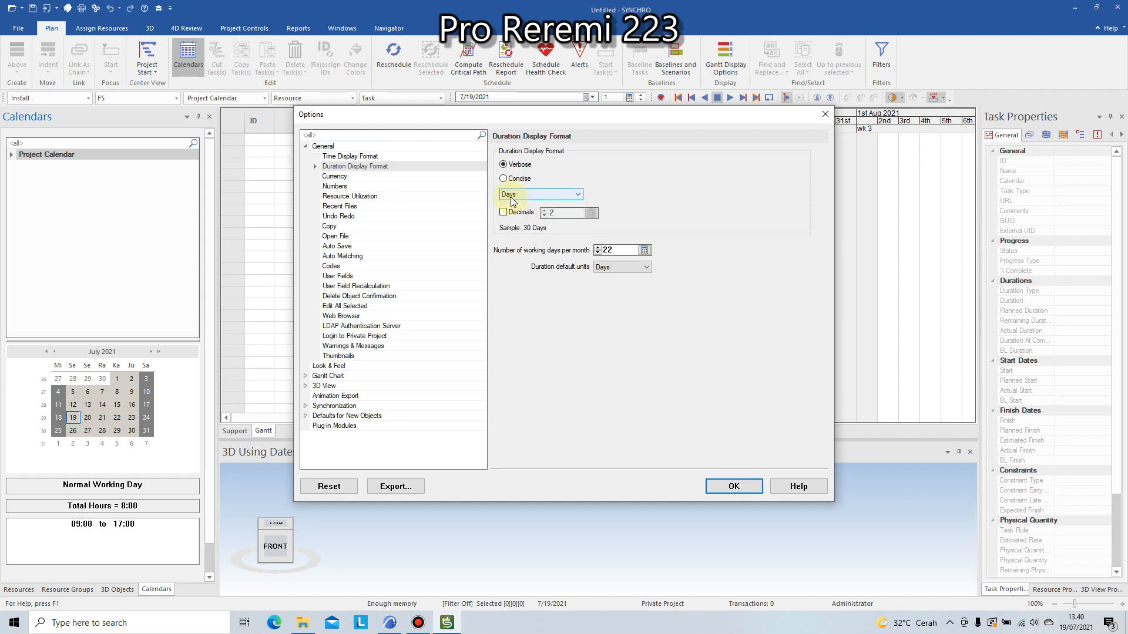
{"action": "left_click", "coordinate": [641, 268]}
{"action": "left_click", "coordinate": [640, 269]}
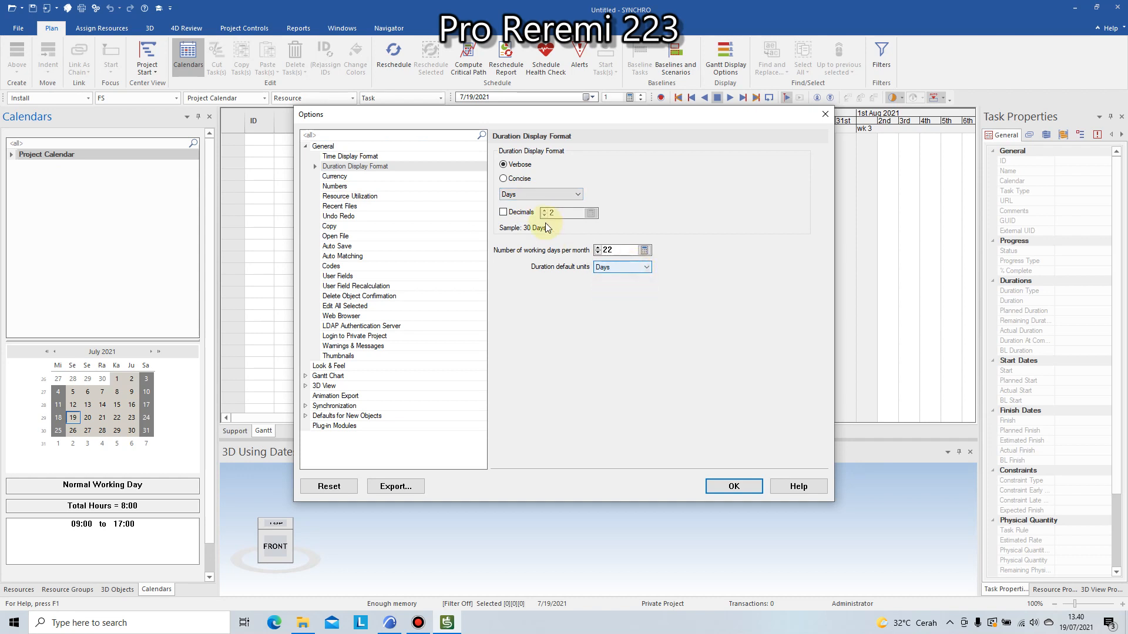
Choose Indonesian rupiah (Rp) as the currency unit in the general options
{"action": "left_click", "coordinate": [335, 176]}
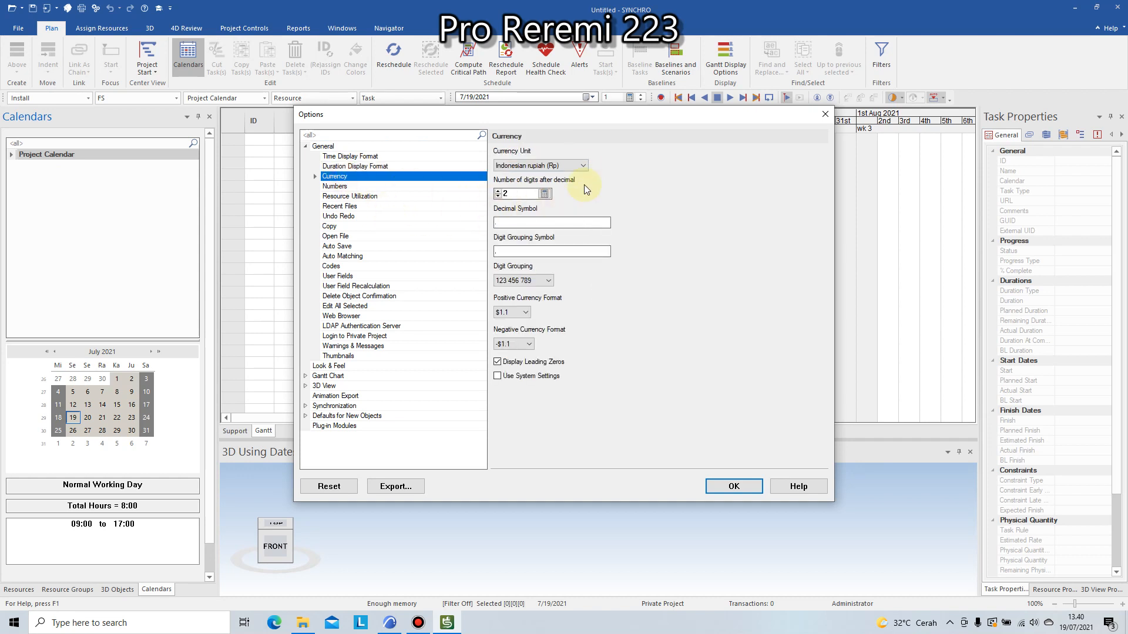
{"action": "left_click", "coordinate": [580, 165]}
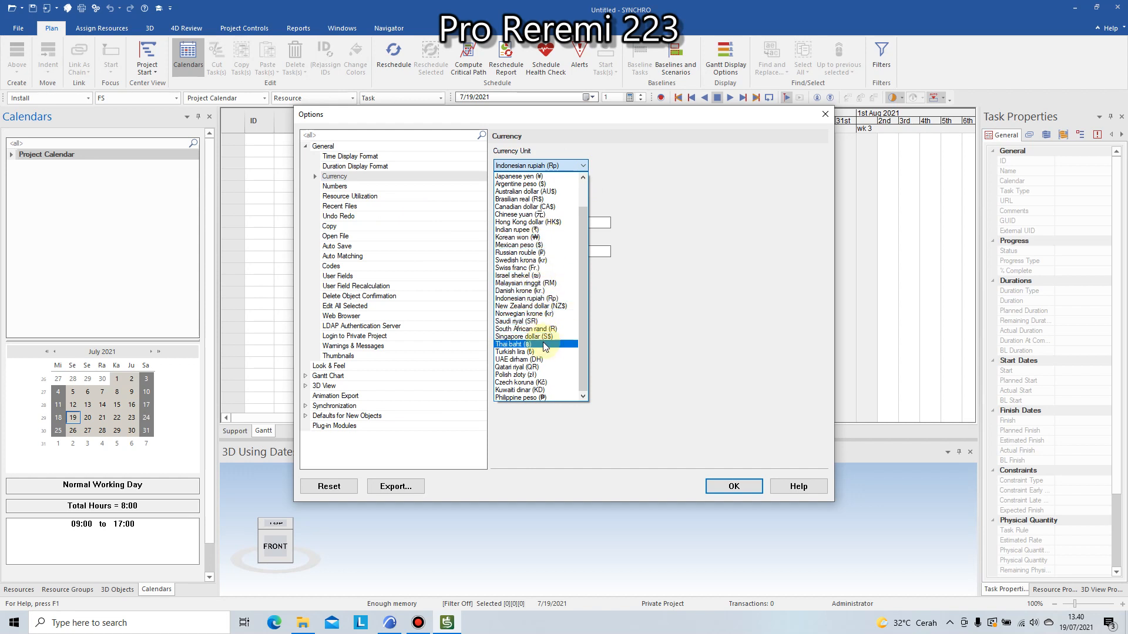
{"action": "left_click", "coordinate": [544, 298]}
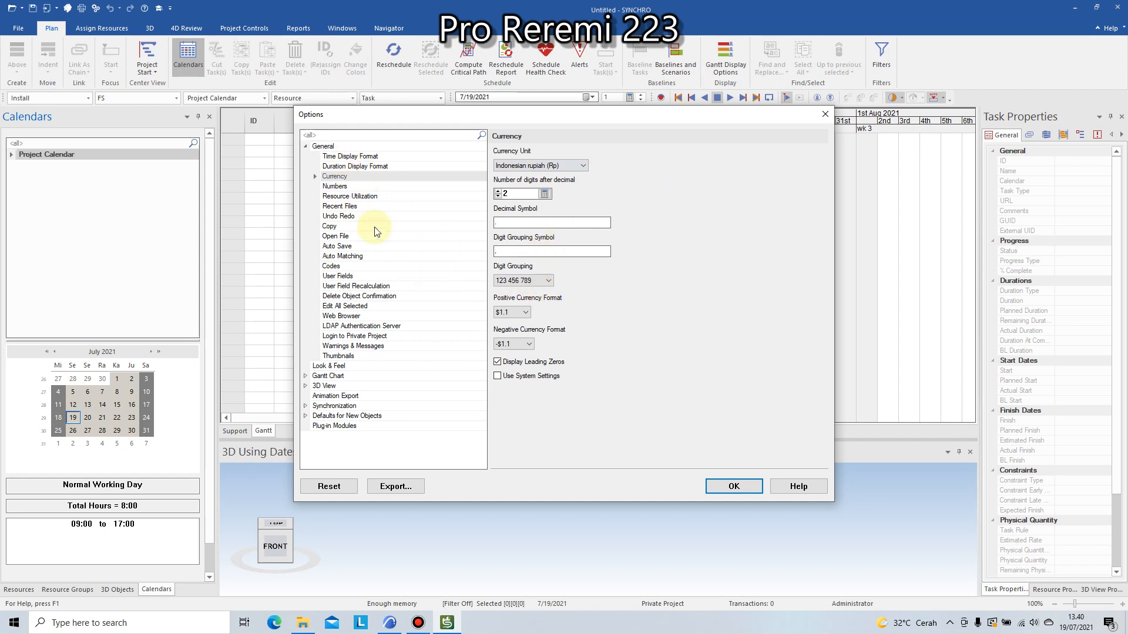
Set the project's auto save interval to 5 minutes, check the Undo Redo settings and apply the options
{"action": "left_click", "coordinate": [344, 247]}
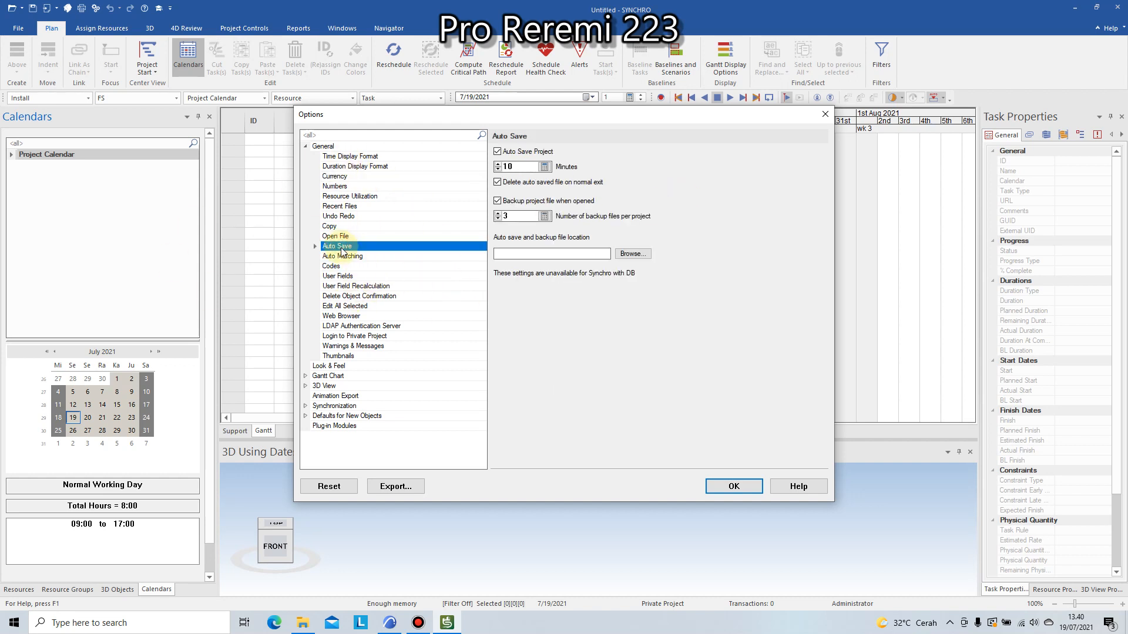
{"action": "double_click", "coordinate": [506, 167]}
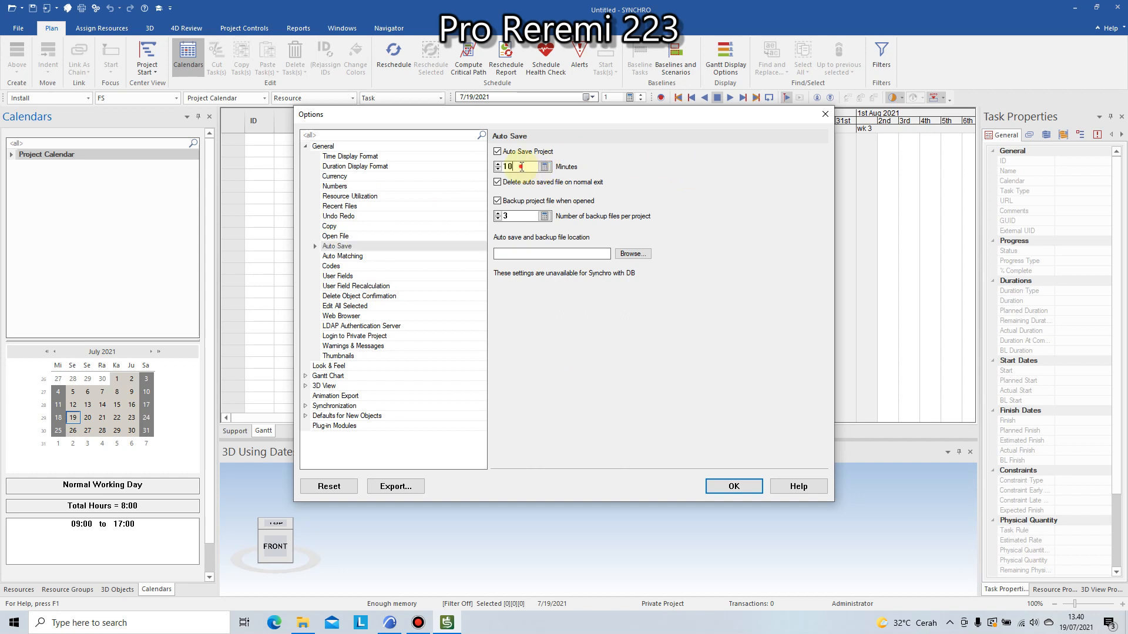
{"action": "type", "text": "5"}
{"action": "left_click", "coordinate": [347, 236]}
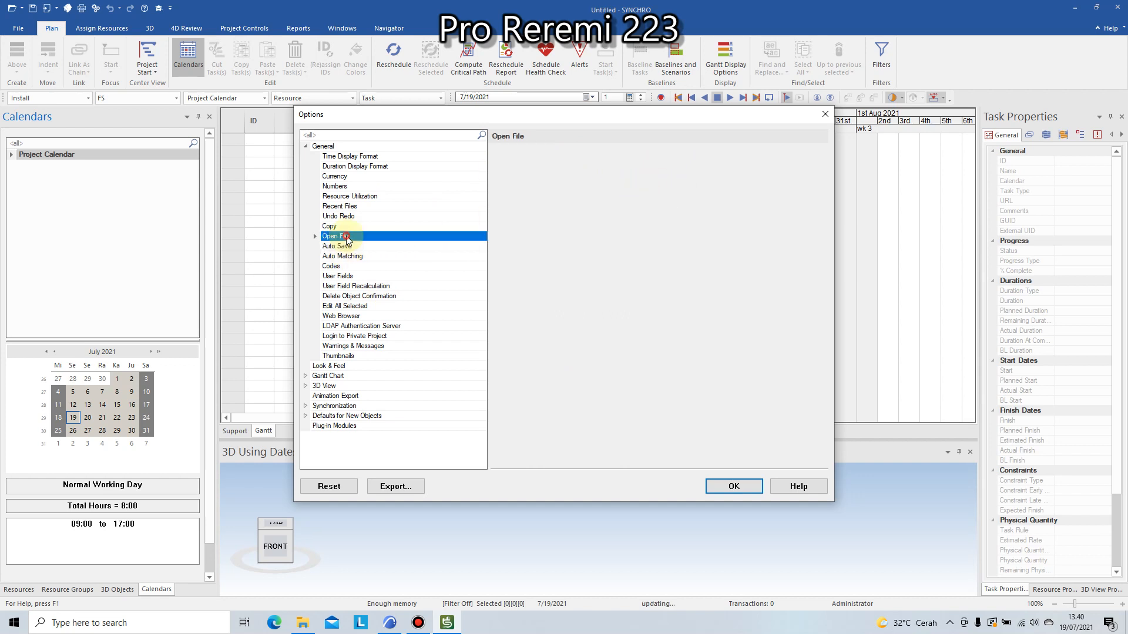
{"action": "left_click", "coordinate": [343, 226]}
{"action": "left_click", "coordinate": [345, 217]}
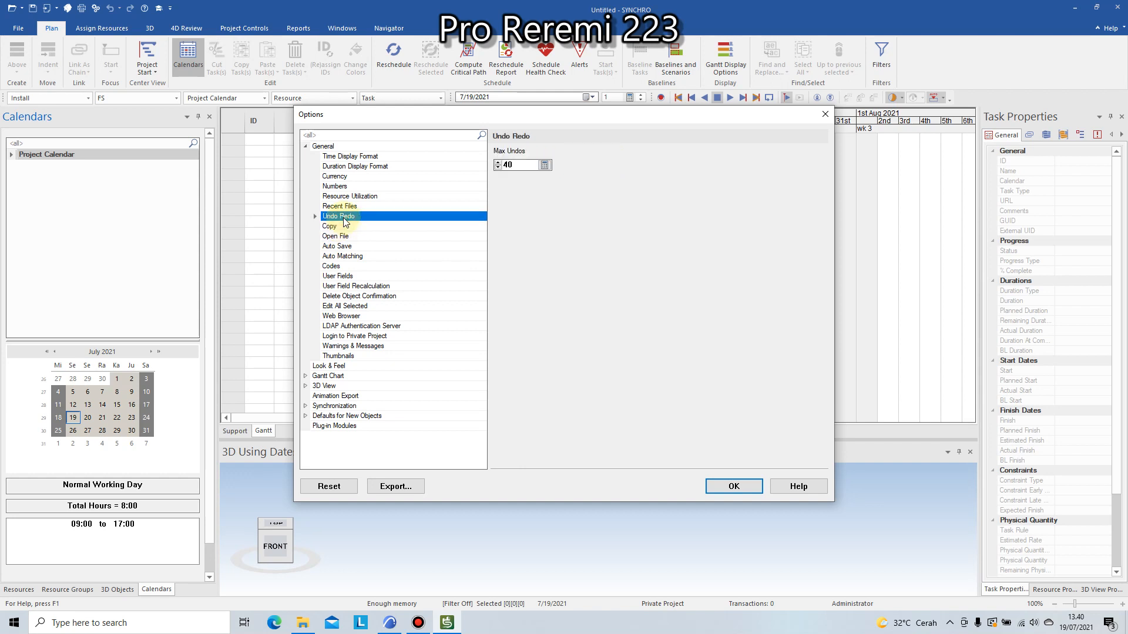
{"action": "left_click", "coordinate": [733, 486]}
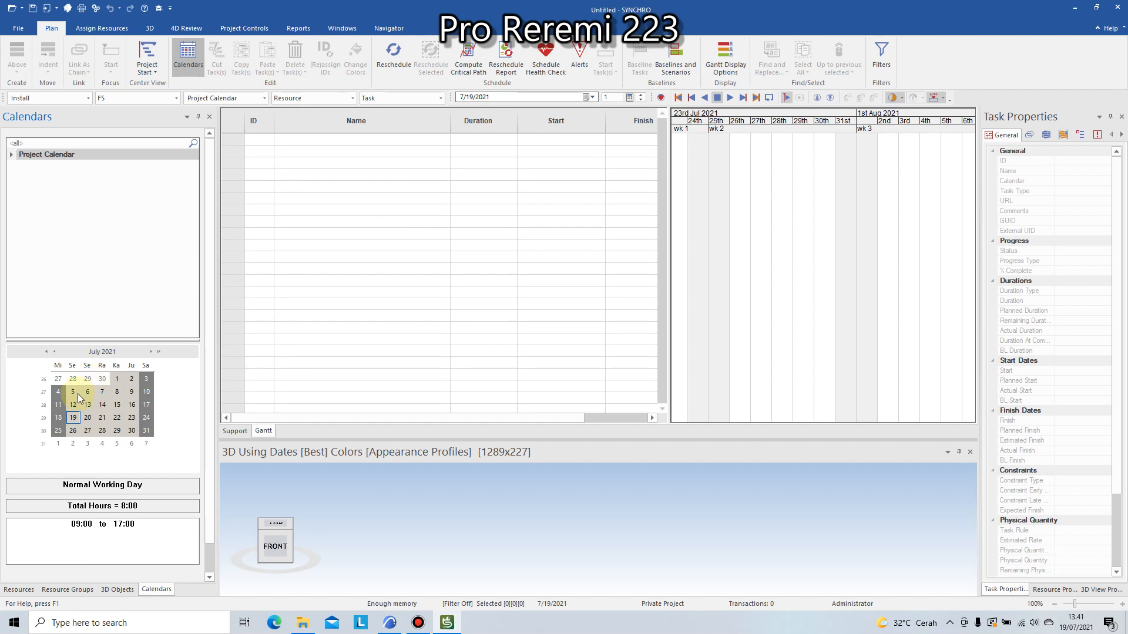
Change the Saturdays and Sundays of July 2021 in the Project Calendar to Normal Working Day
{"action": "left_click", "coordinate": [58, 392]}
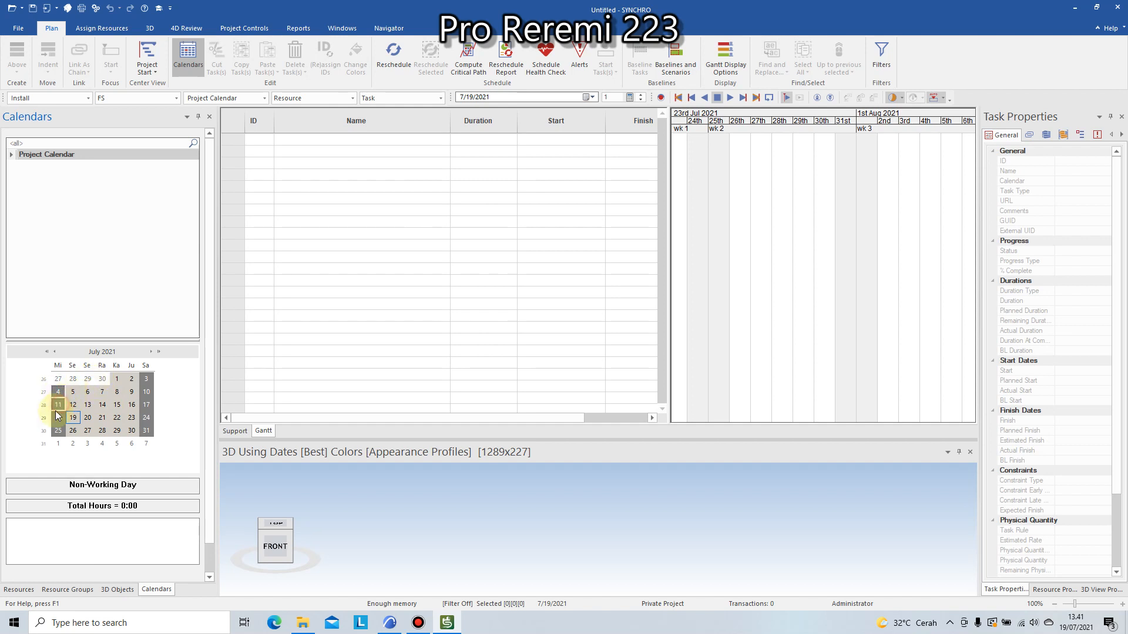
{"action": "left_click", "coordinate": [145, 382]}
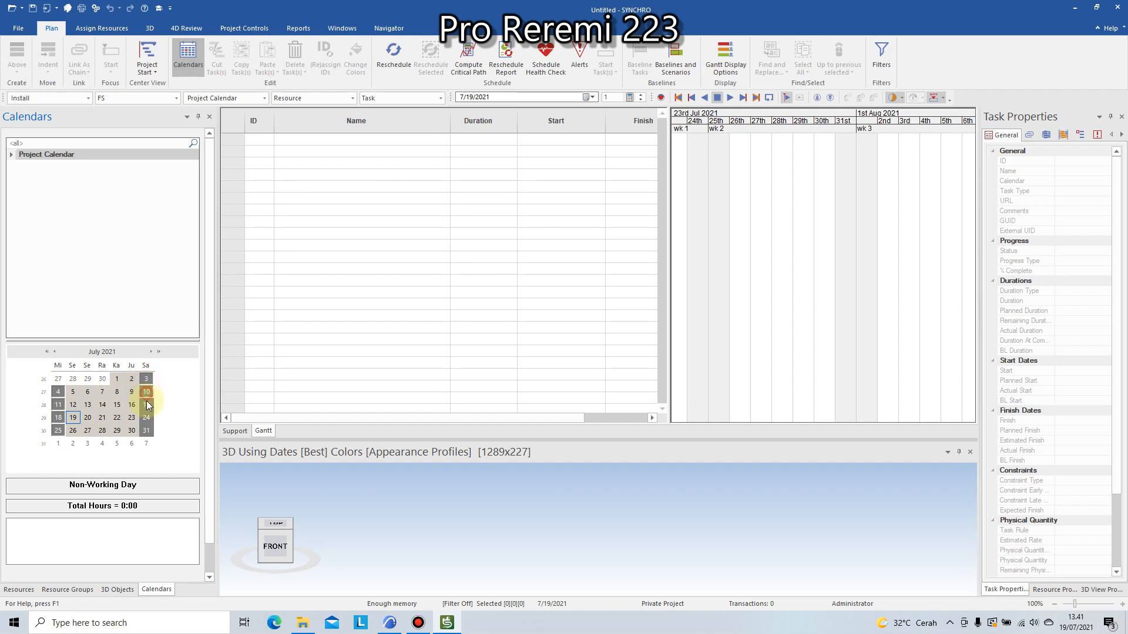
{"action": "right_click", "coordinate": [146, 380]}
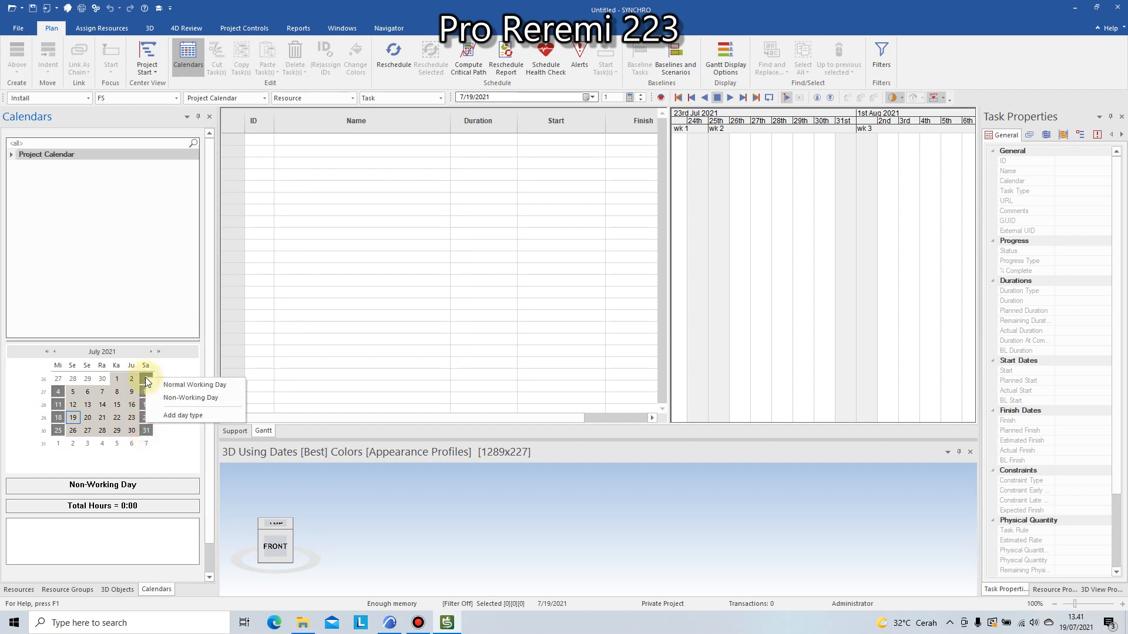
{"action": "left_click", "coordinate": [205, 385]}
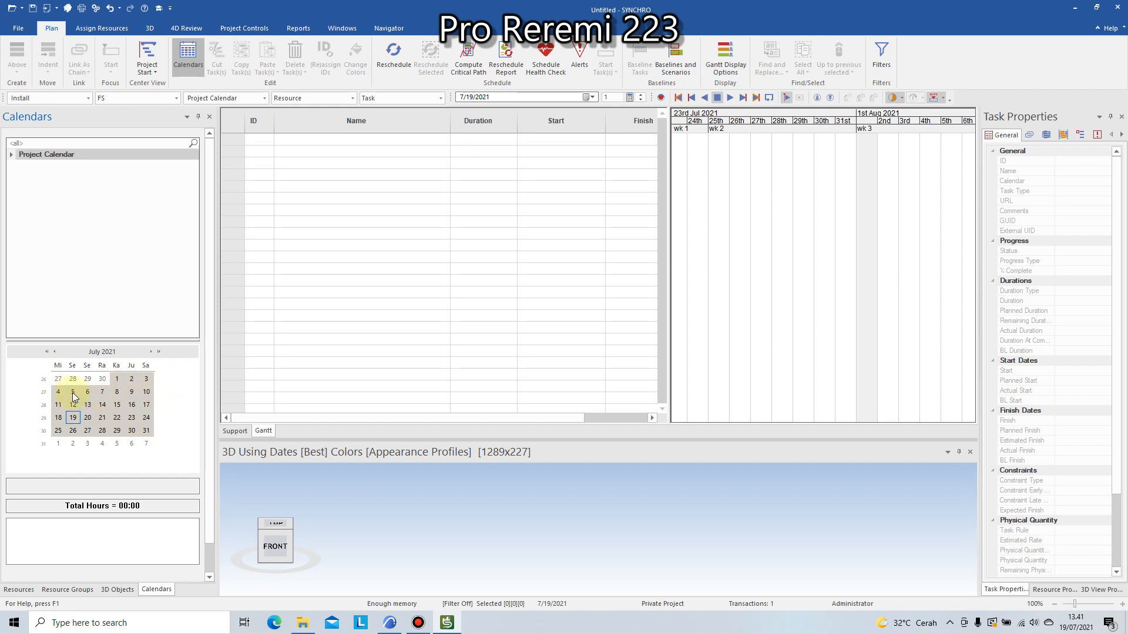
Edit the Normal Working Day type so that its time block starts at 08:00
{"action": "left_click", "coordinate": [72, 416]}
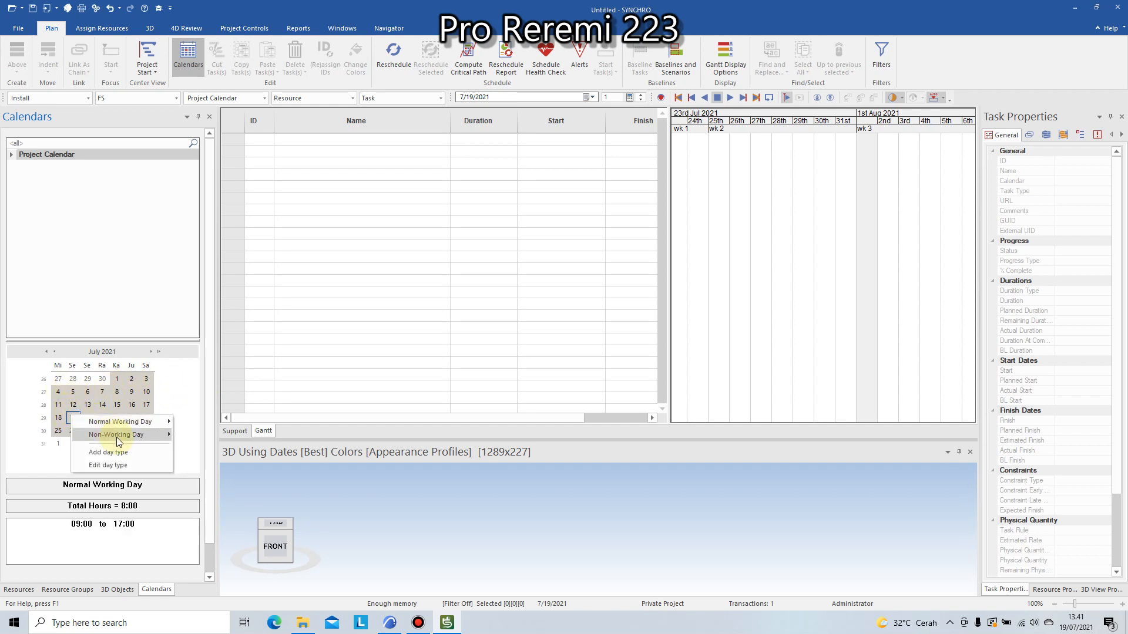
{"action": "left_click", "coordinate": [127, 464]}
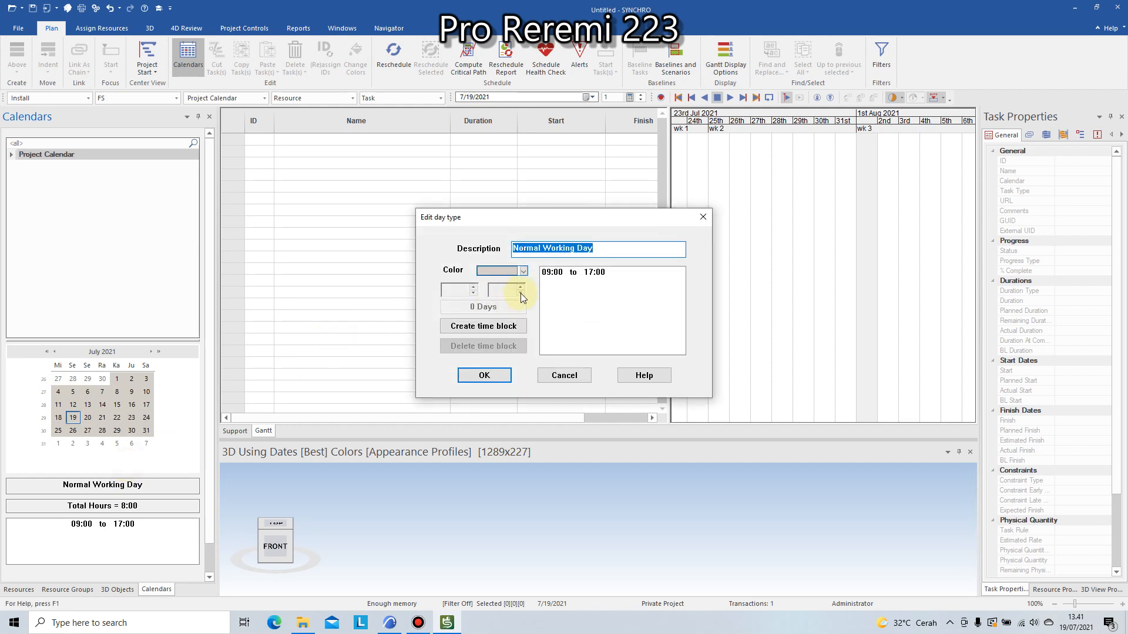
{"action": "left_click", "coordinate": [558, 273]}
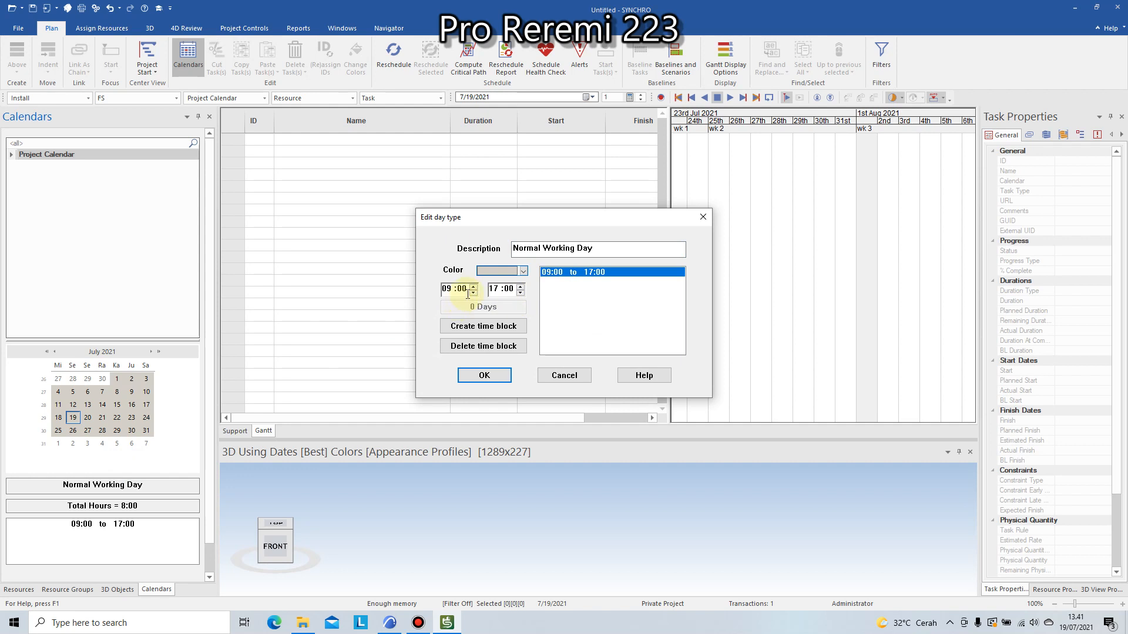
{"action": "left_click", "coordinate": [473, 286]}
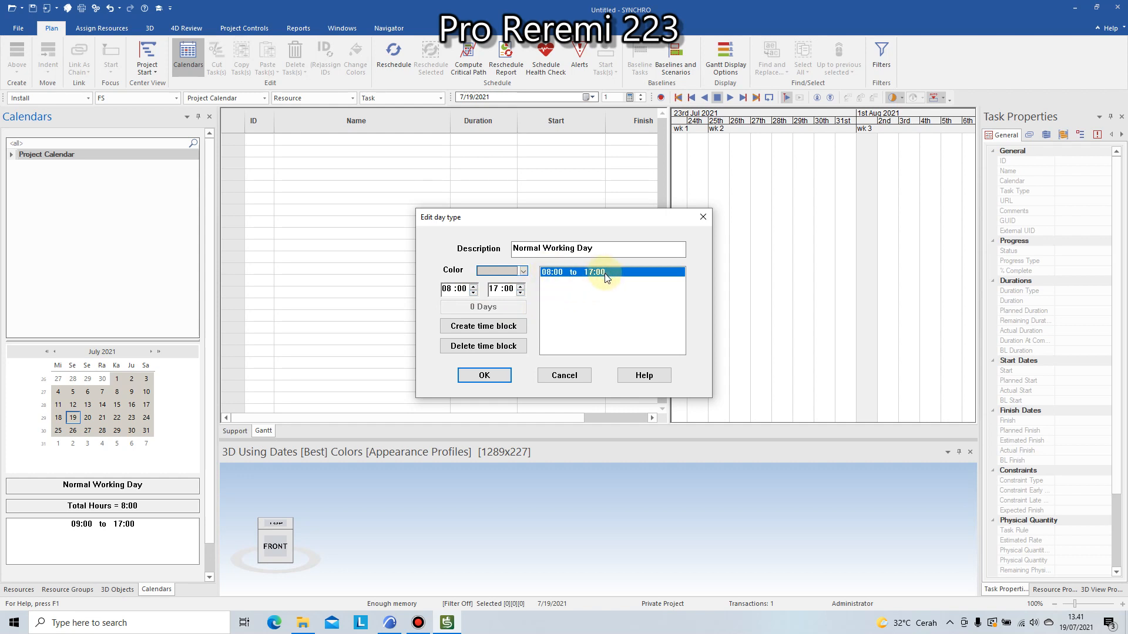
{"action": "left_click", "coordinate": [485, 375]}
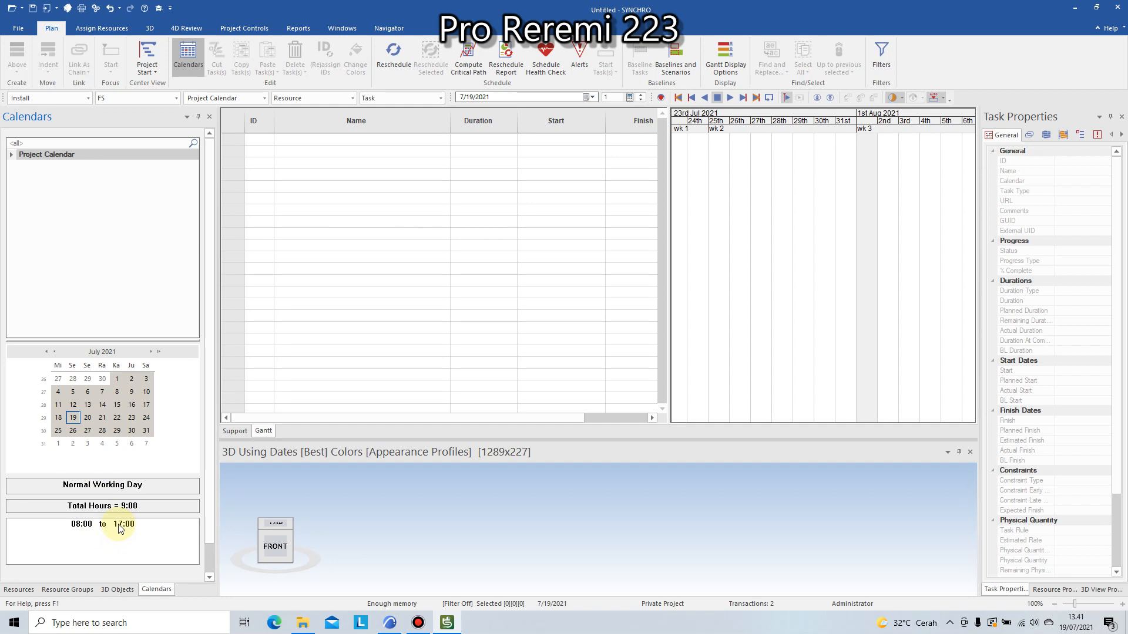
Change the Saturdays and Sundays of August 2021 in the Project Calendar to Normal Working Day and check a day's hours
{"action": "left_click", "coordinate": [150, 352]}
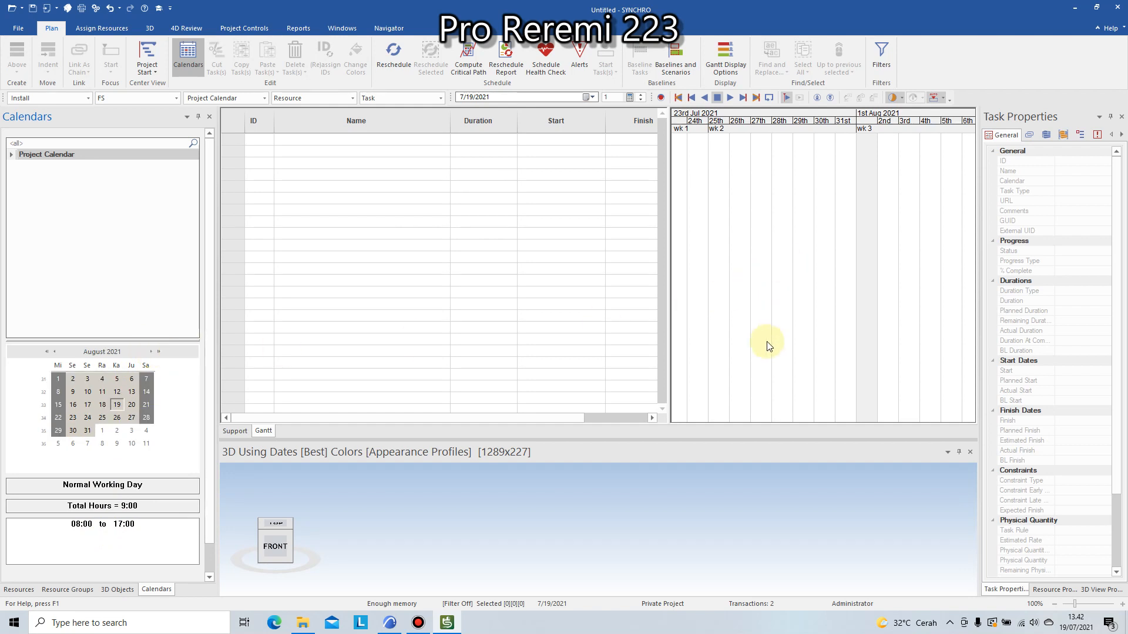
{"action": "scroll", "coordinate": [802, 309], "scroll_direction": "down", "scroll_amount": 6}
{"action": "scroll", "coordinate": [856, 159], "scroll_direction": "up", "scroll_amount": 2}
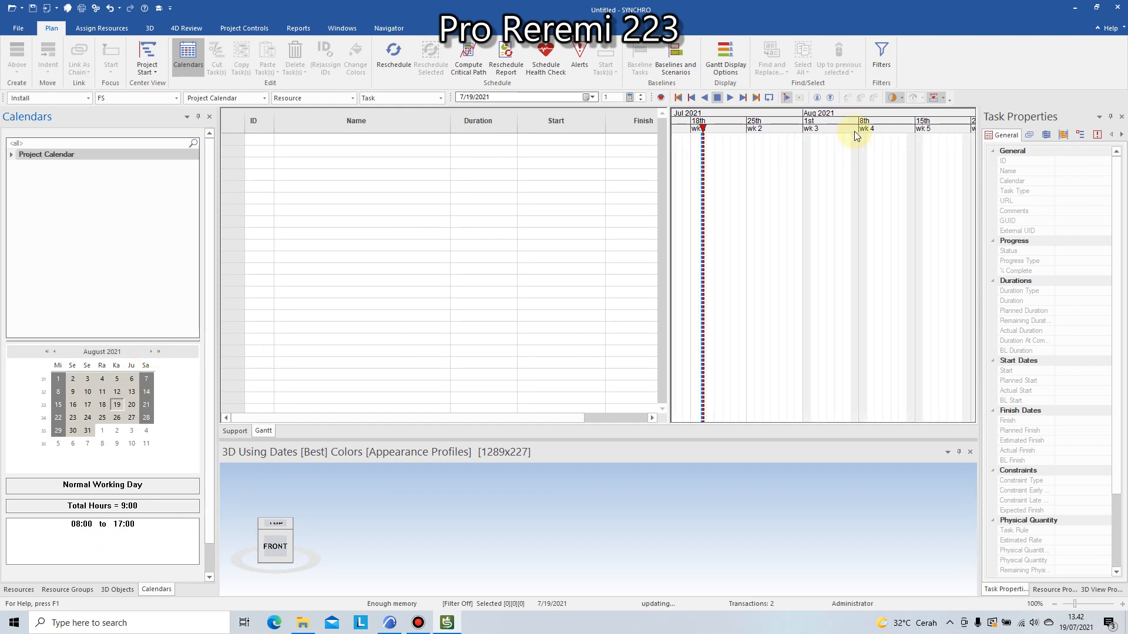
{"action": "scroll", "coordinate": [854, 132], "scroll_direction": "up", "scroll_amount": 3}
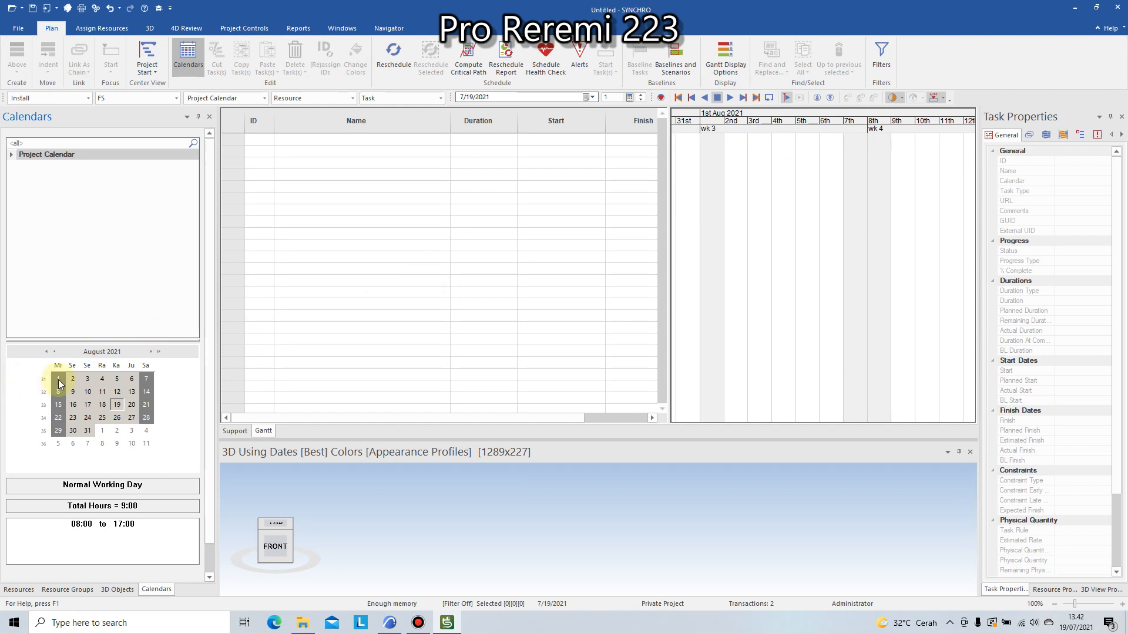
{"action": "left_click_drag", "start_coordinate": [58, 385], "coordinate": [70, 431]}
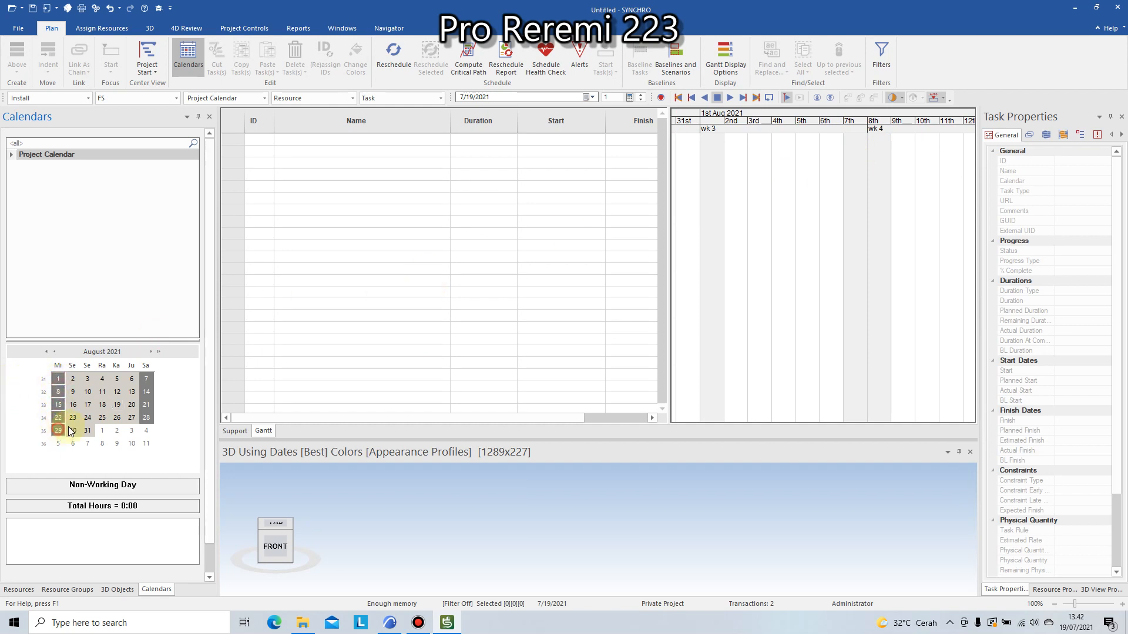
{"action": "left_click_drag", "start_coordinate": [146, 379], "coordinate": [147, 401]}
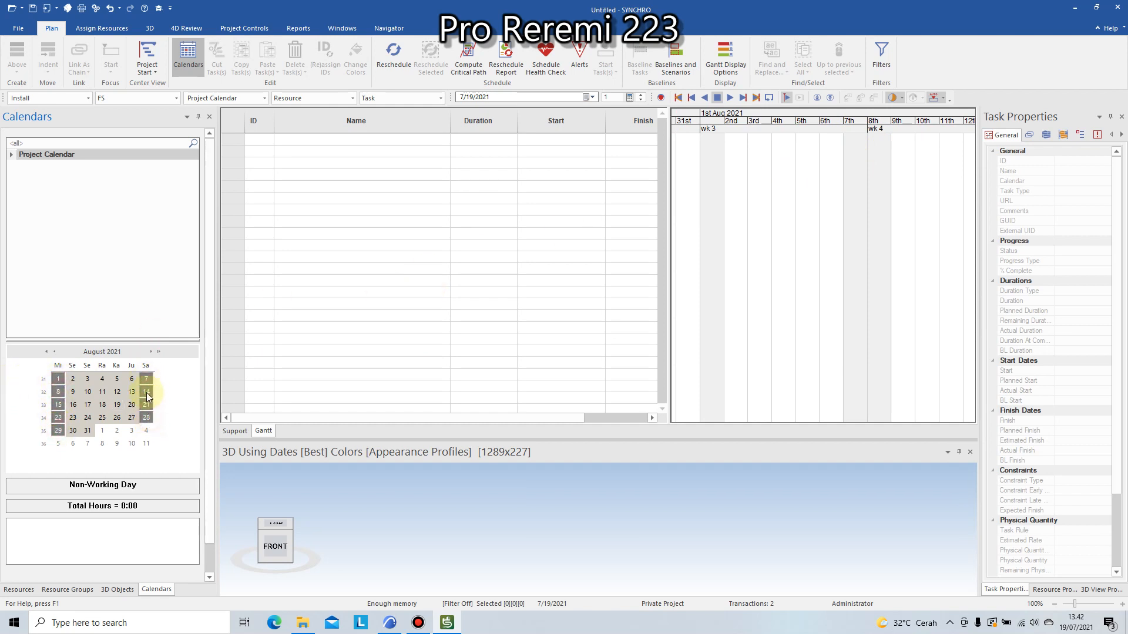
{"action": "right_click", "coordinate": [147, 377]}
{"action": "left_click", "coordinate": [177, 382]}
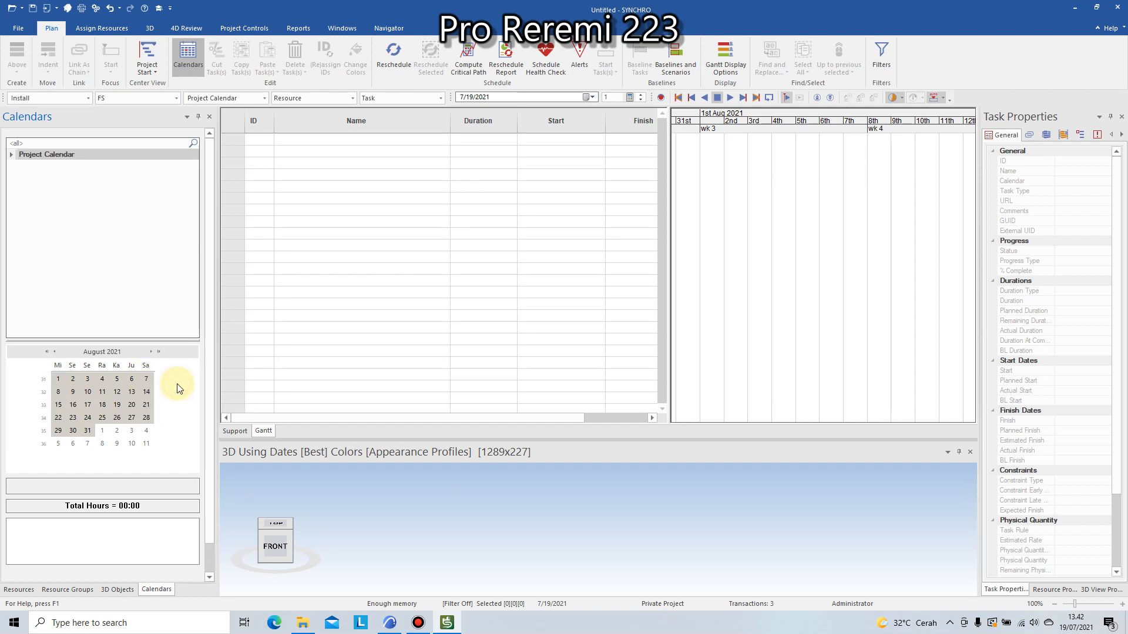
{"action": "left_click", "coordinate": [85, 404]}
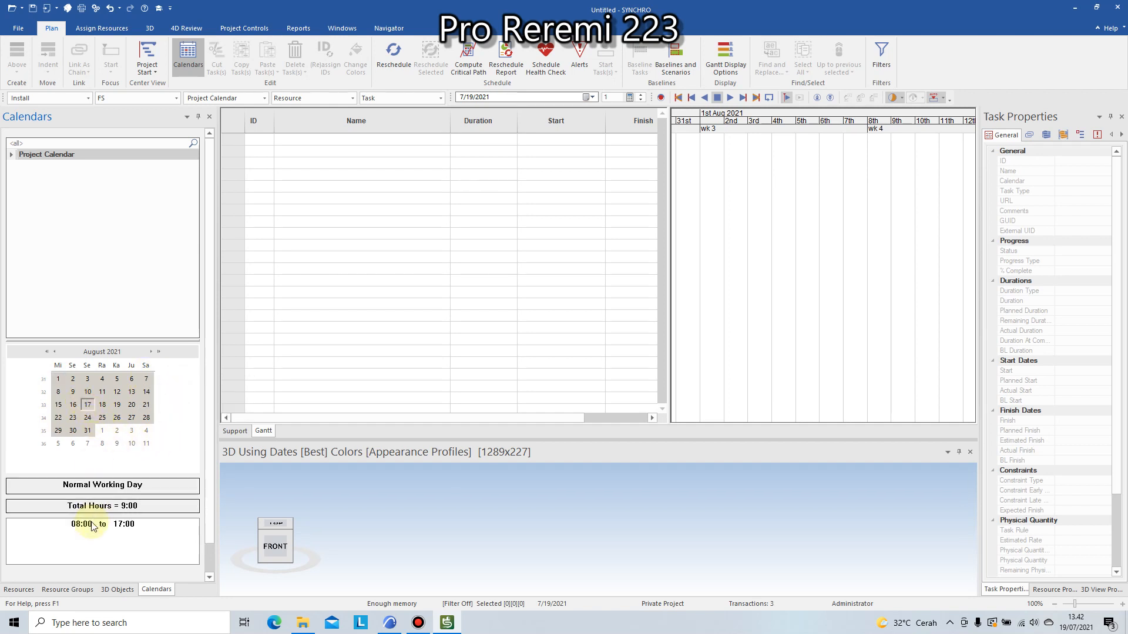
Change the Saturdays and Sundays of September 2021 in the Project Calendar to Normal Working Day
{"action": "left_click", "coordinate": [151, 352]}
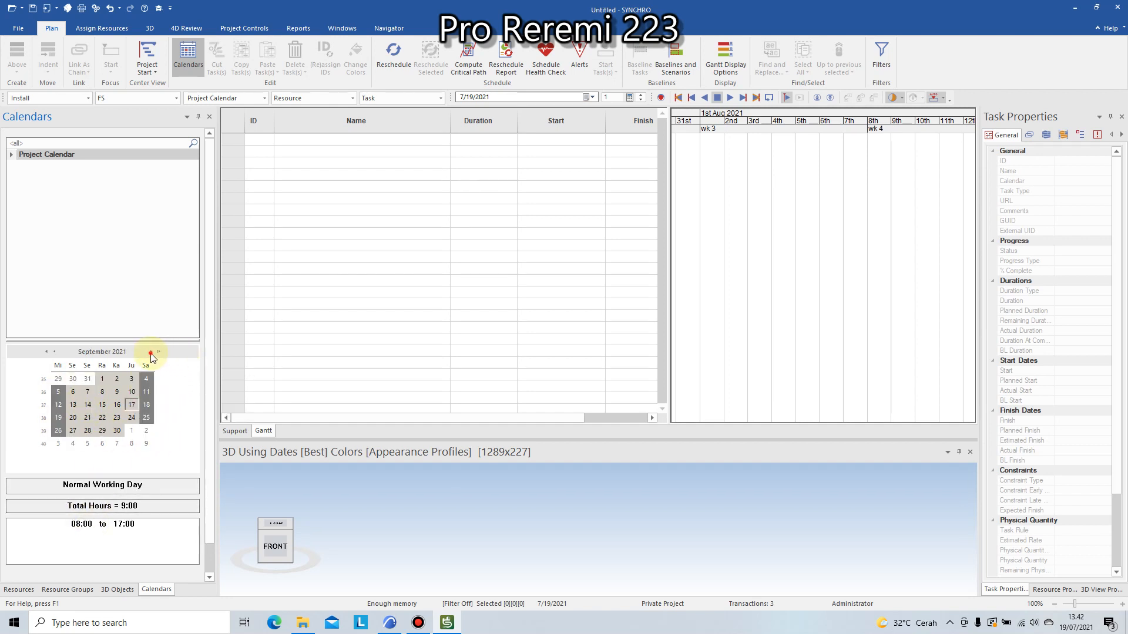
{"action": "left_click", "coordinate": [60, 390]}
{"action": "left_click", "coordinate": [60, 404], "text": "ctrl"}
{"action": "left_click", "coordinate": [59, 417], "text": "ctrl"}
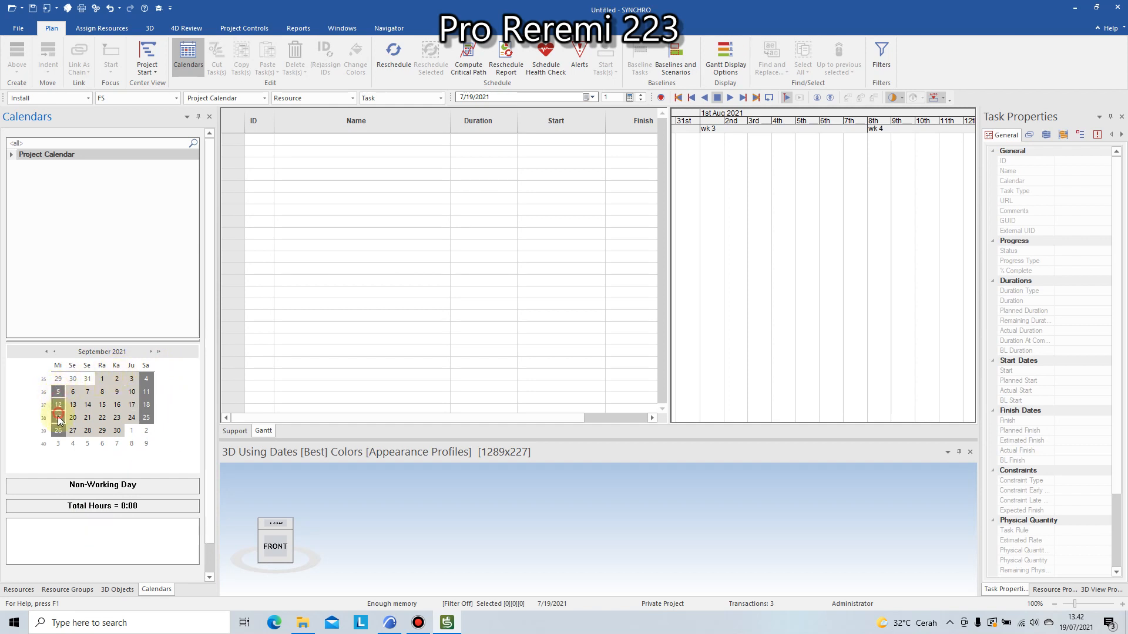
{"action": "left_click", "coordinate": [59, 430], "text": "ctrl"}
{"action": "left_click", "coordinate": [146, 419], "text": "ctrl"}
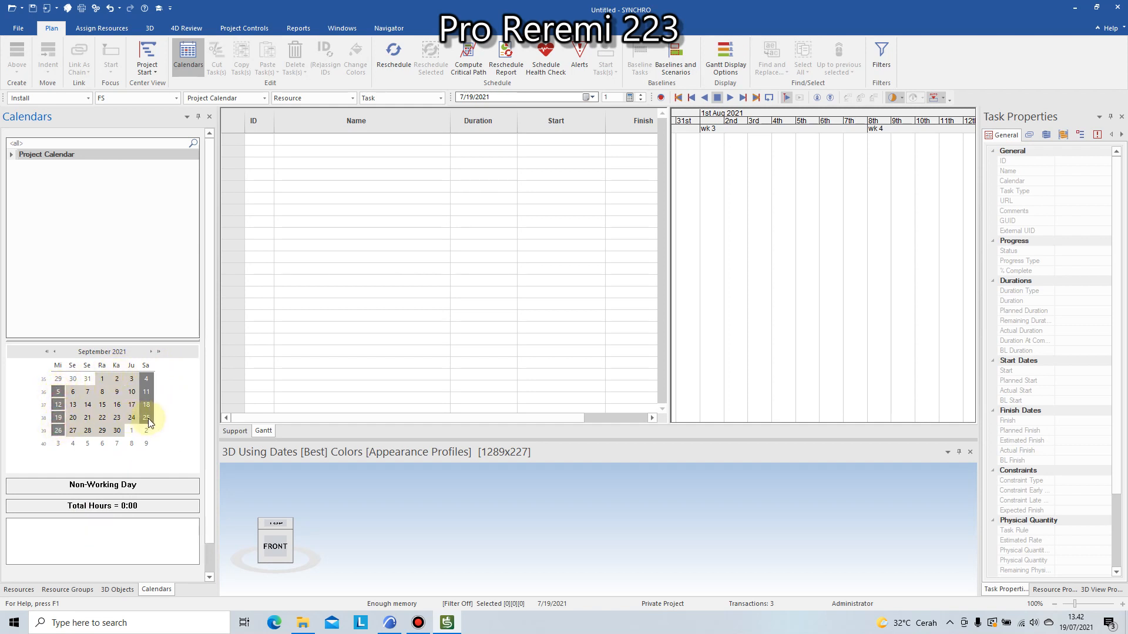
{"action": "right_click", "coordinate": [147, 379]}
{"action": "left_click", "coordinate": [178, 386]}
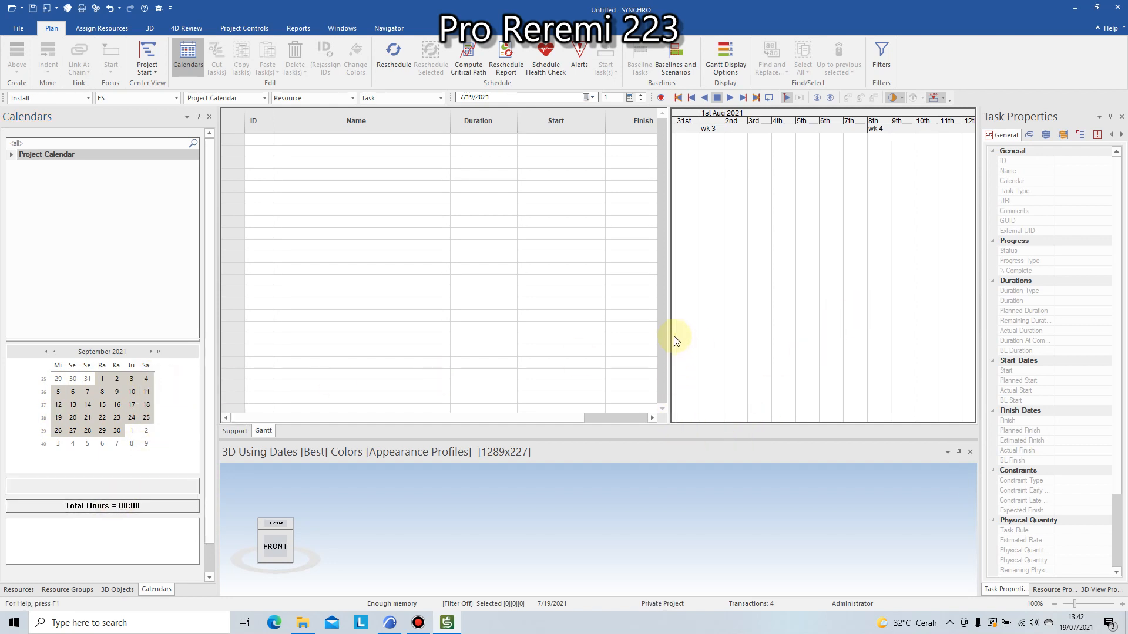
{"action": "left_click", "coordinate": [432, 222]}
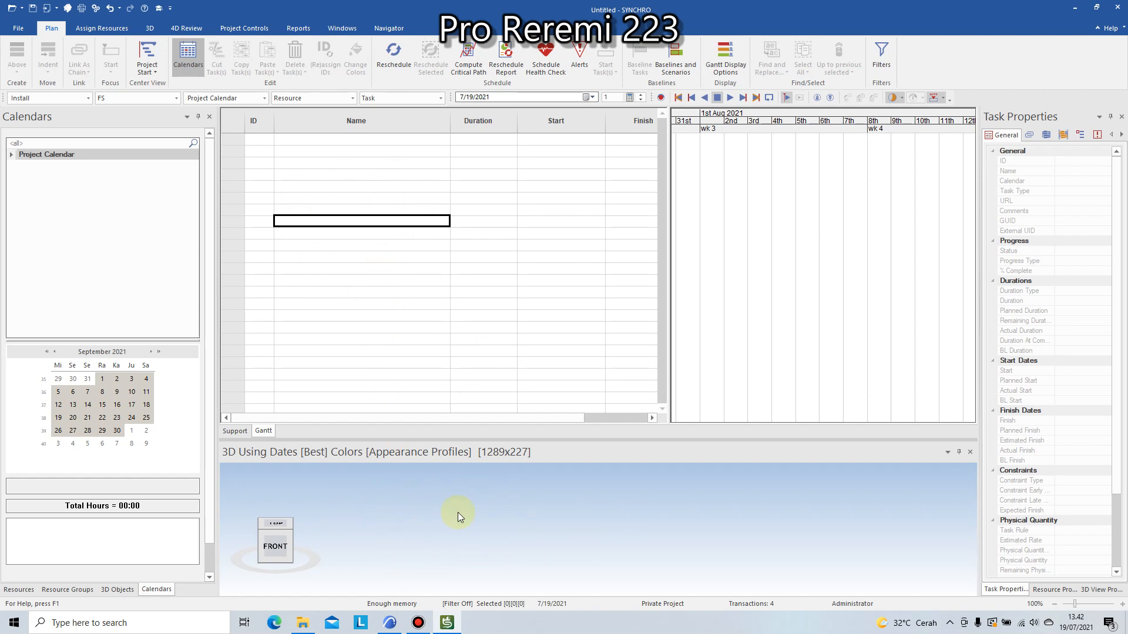
{"action": "left_click", "coordinate": [329, 142]}
{"action": "key", "text": "Down"}
{"action": "key", "text": "Down"}
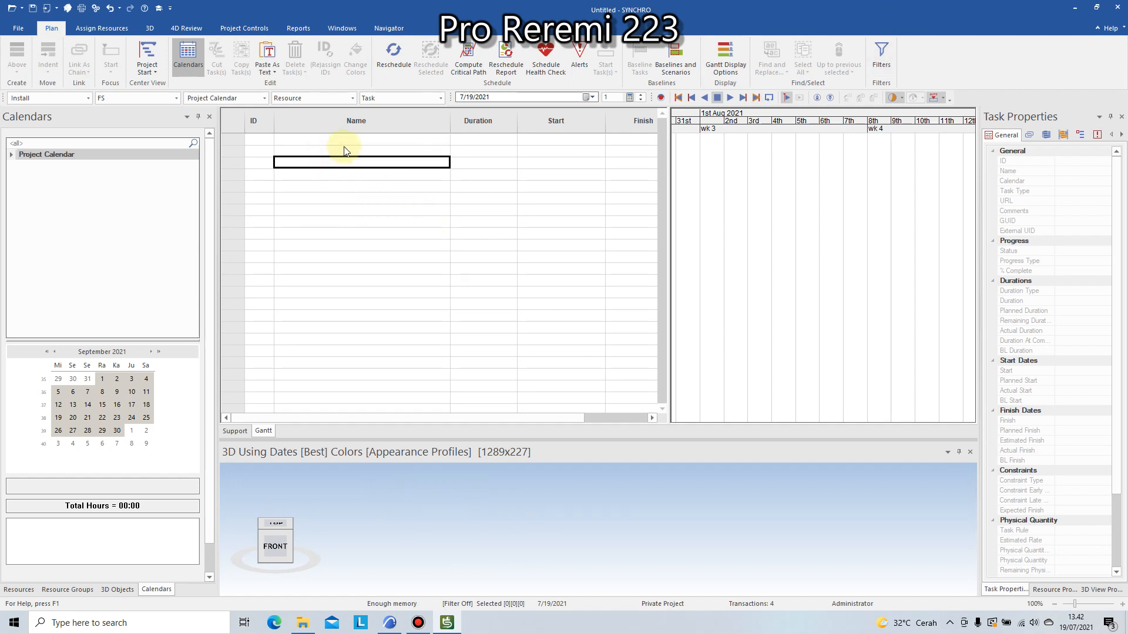
{"action": "left_click", "coordinate": [344, 141]}
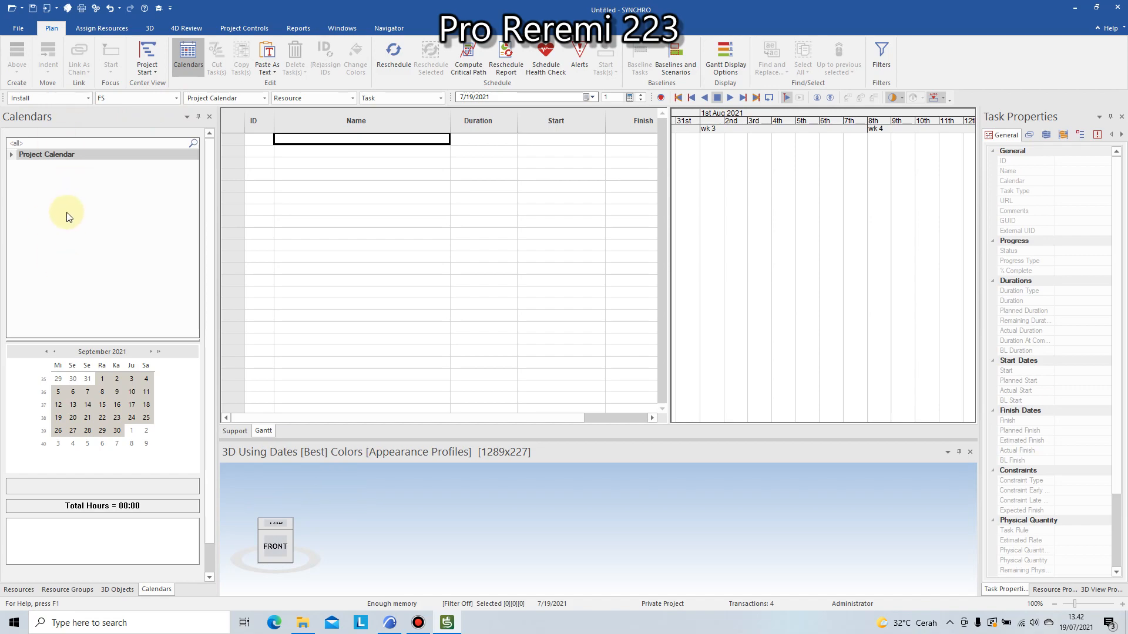
Switch to ARCHICAD and examine the grandstand model in 3D from several sides, with the cutaway turned on and off again
{"action": "left_click", "coordinate": [389, 622]}
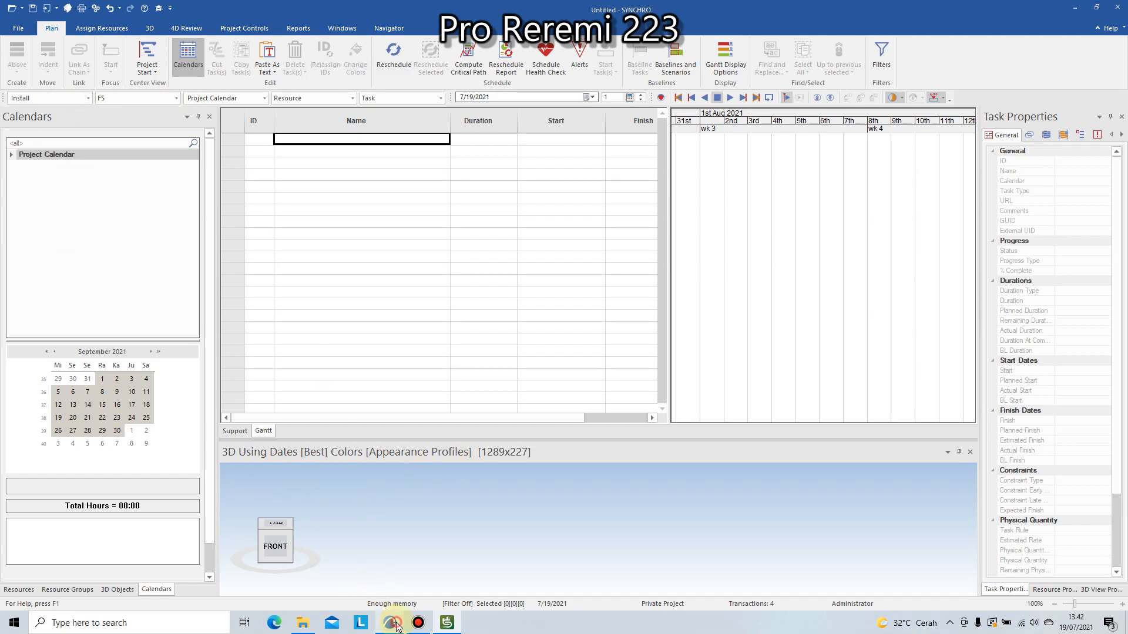
{"action": "left_click_drag", "start_coordinate": [482, 364], "coordinate": [539, 428]}
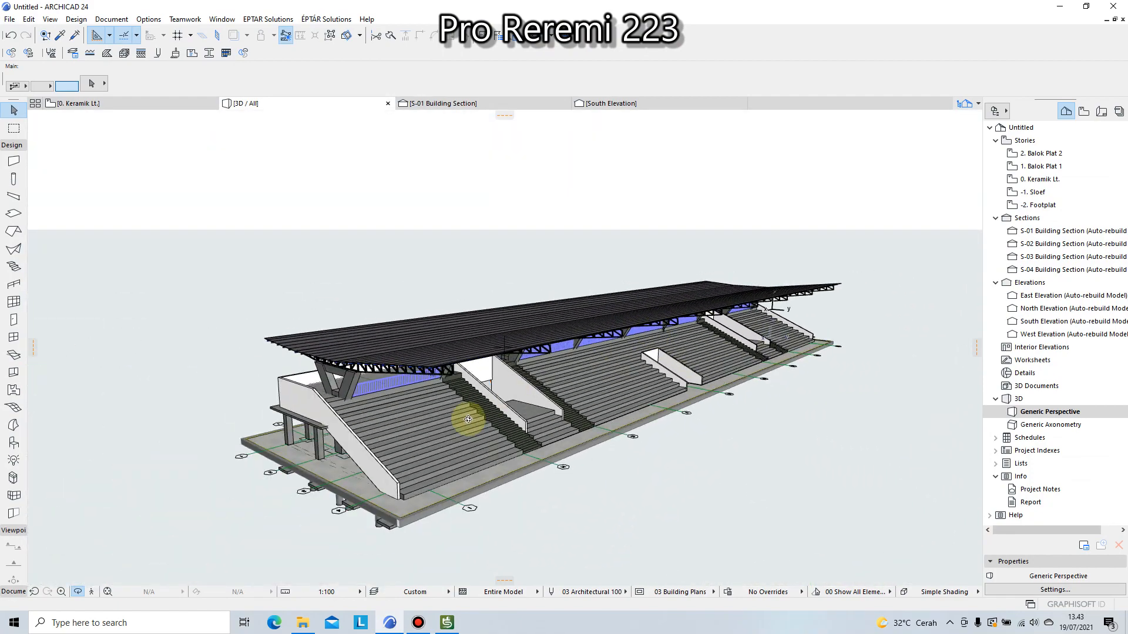
{"action": "left_click", "coordinate": [348, 36]}
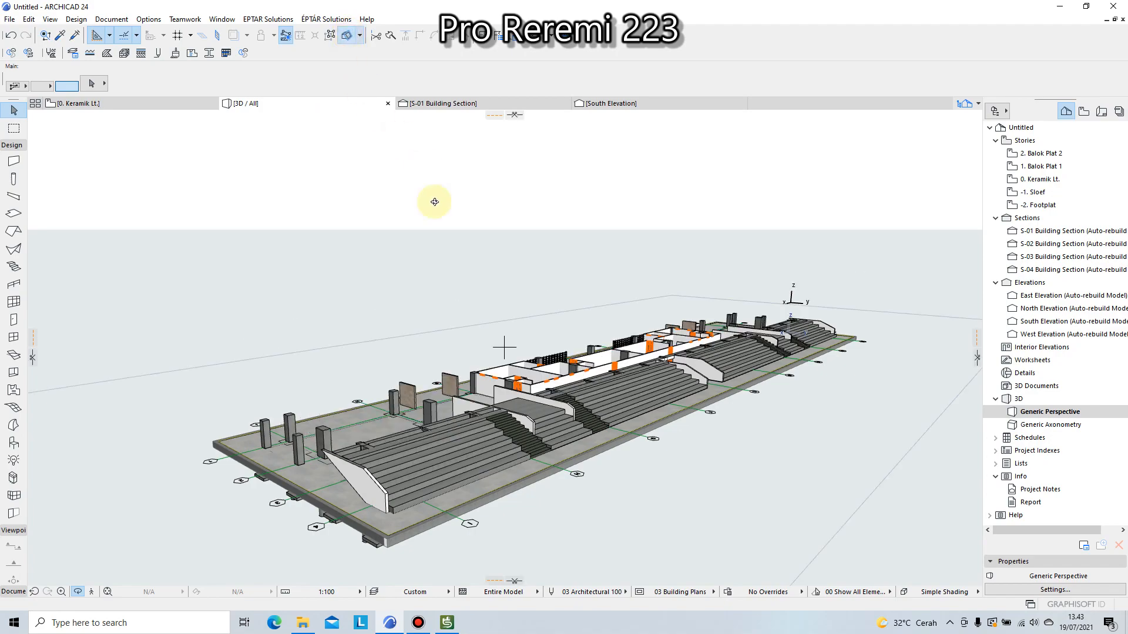
{"action": "left_click_drag", "start_coordinate": [548, 344], "coordinate": [736, 380]}
{"action": "scroll", "coordinate": [513, 411], "scroll_direction": "up", "scroll_amount": 3}
{"action": "scroll", "coordinate": [458, 398], "scroll_direction": "down", "scroll_amount": 3}
{"action": "left_click_drag", "start_coordinate": [710, 316], "coordinate": [401, 328]}
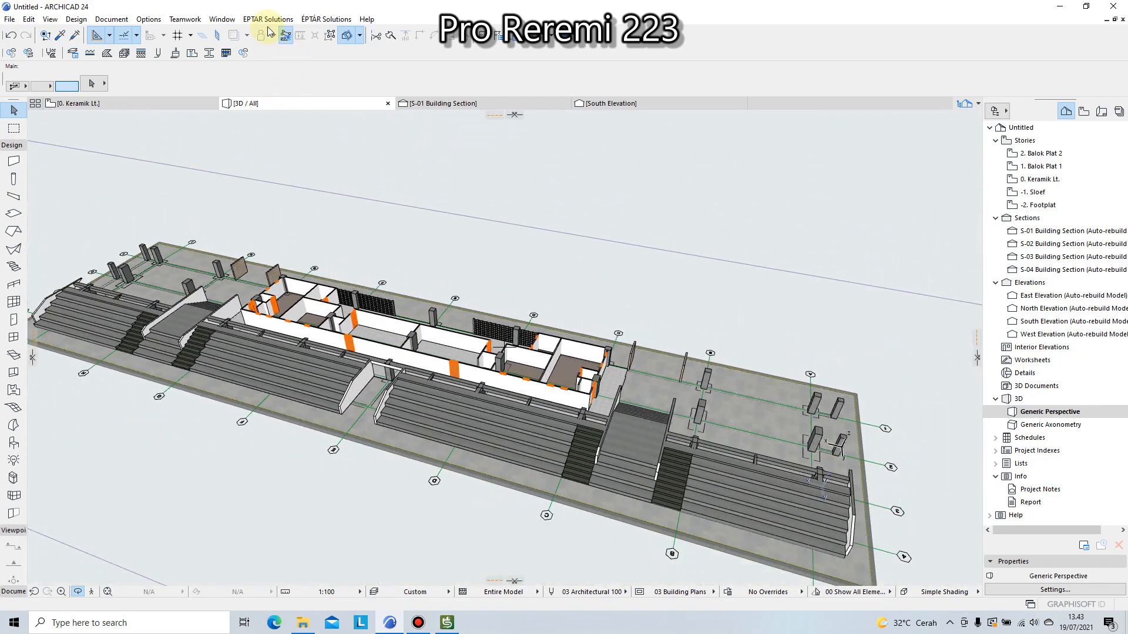
{"action": "left_click", "coordinate": [347, 38]}
{"action": "scroll", "coordinate": [611, 329], "scroll_direction": "down", "scroll_amount": 4}
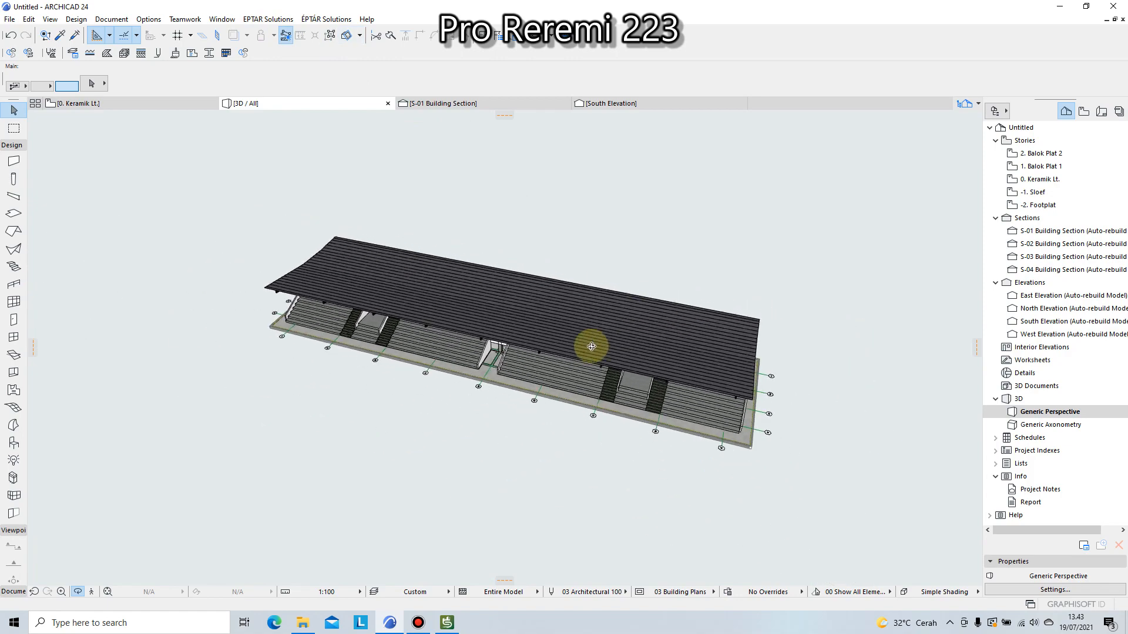
{"action": "left_click_drag", "start_coordinate": [591, 346], "coordinate": [505, 410]}
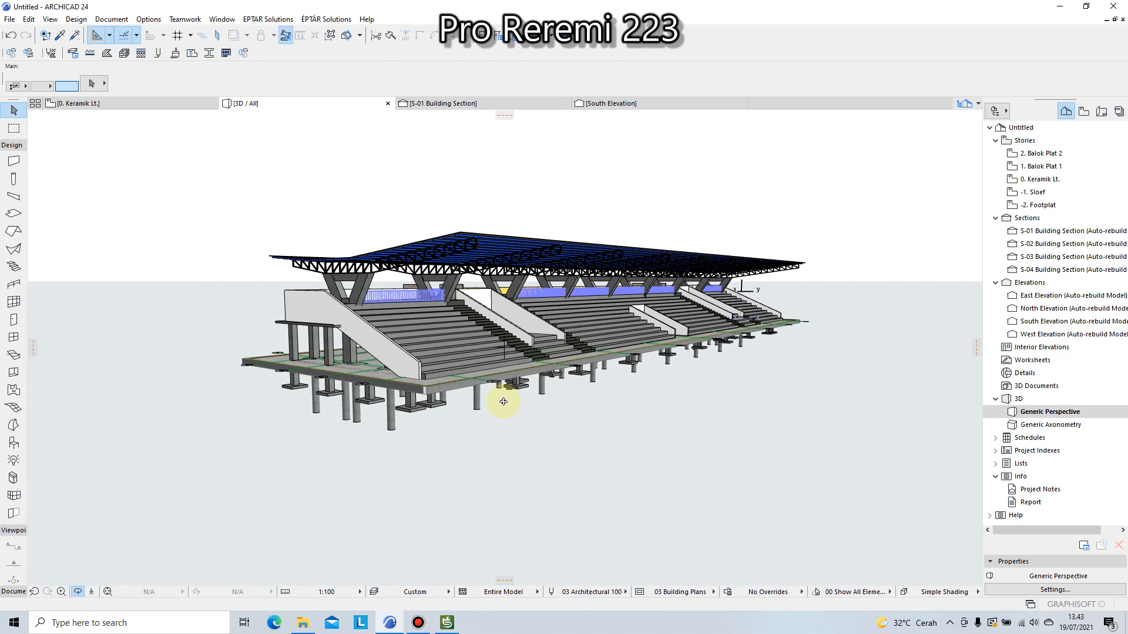
{"action": "left_click", "coordinate": [9, 20]}
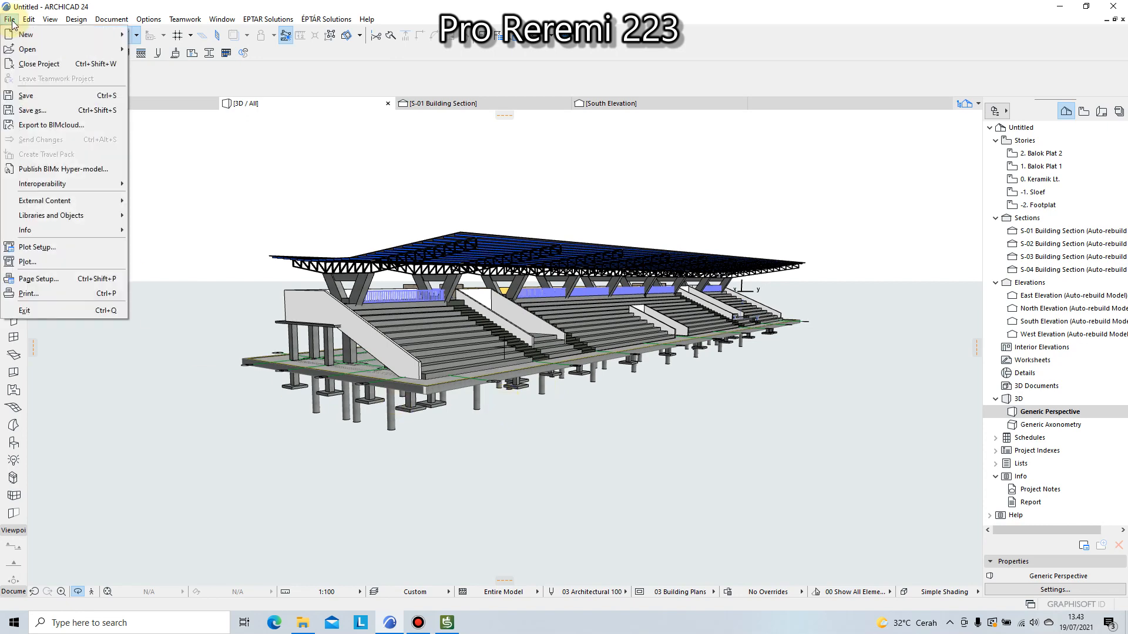
{"action": "left_click", "coordinate": [32, 111]}
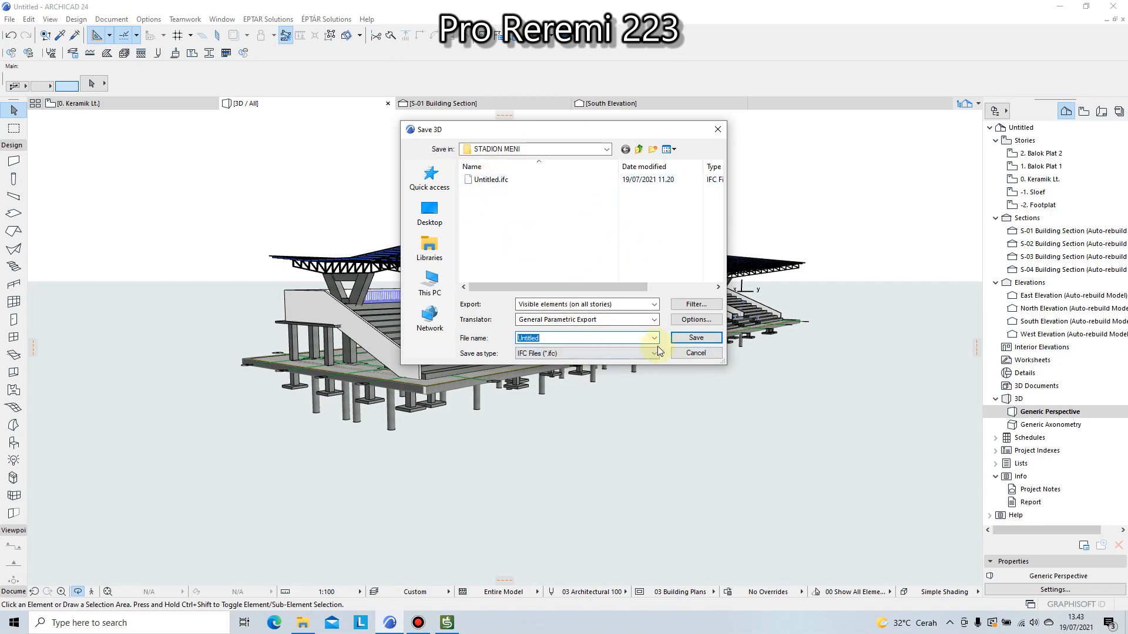
{"action": "left_click", "coordinate": [696, 353]}
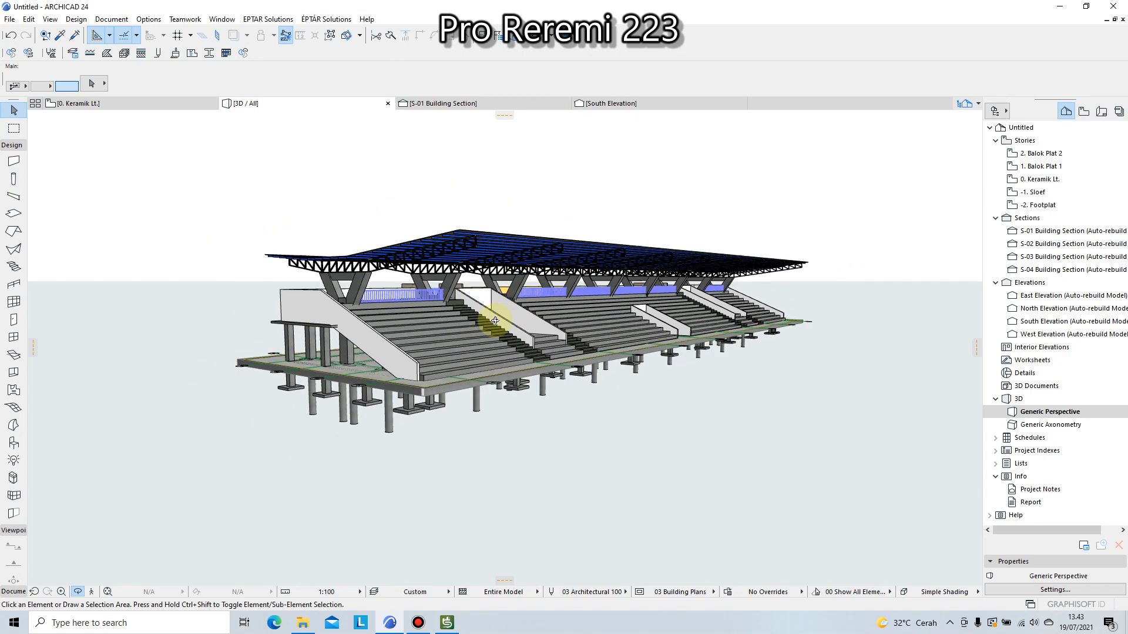
Switch back to SYNCHRO, import the IFC file Untitled.ifc from D:\STADION MENI and check the imported grandstand in the 3D view
{"action": "left_click", "coordinate": [447, 624]}
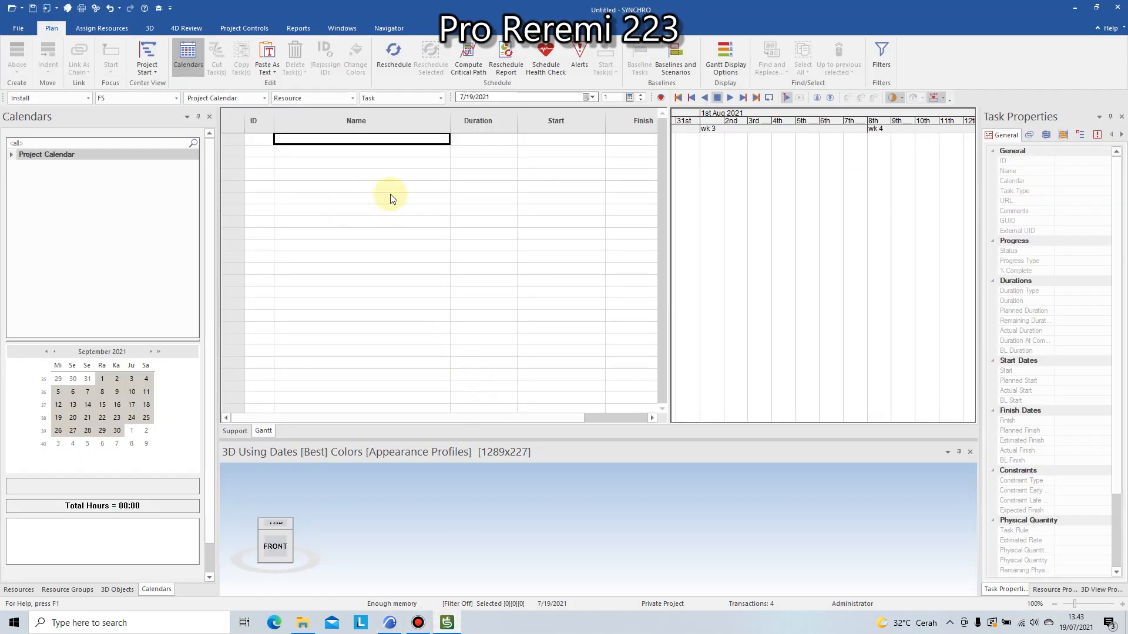
{"action": "left_click", "coordinate": [18, 28]}
{"action": "left_click", "coordinate": [59, 180]}
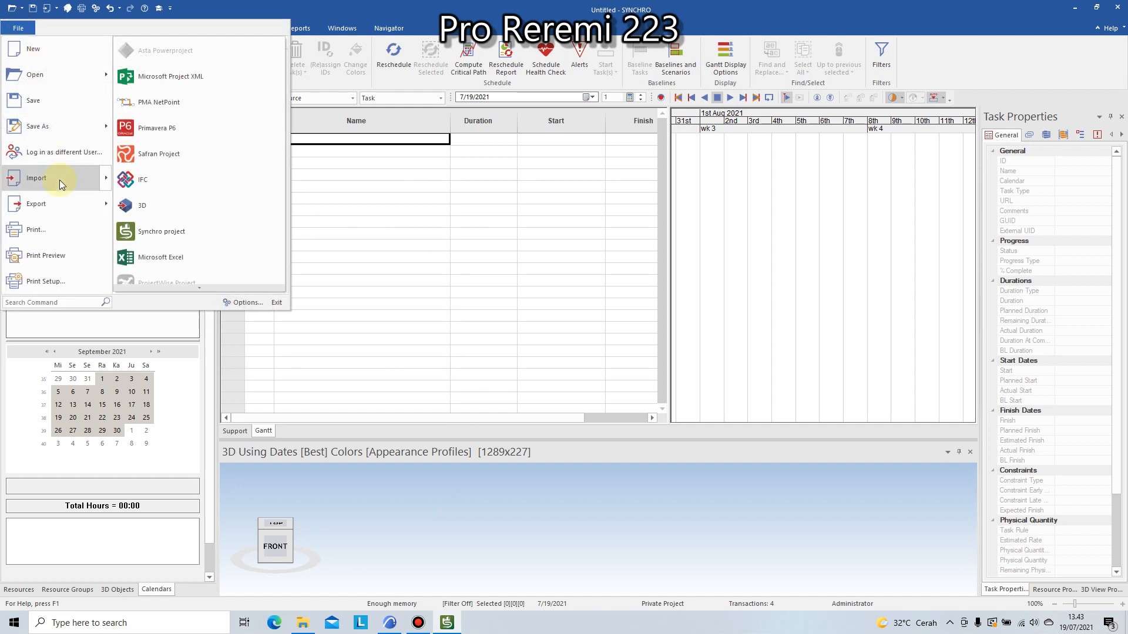
{"action": "left_click", "coordinate": [133, 180]}
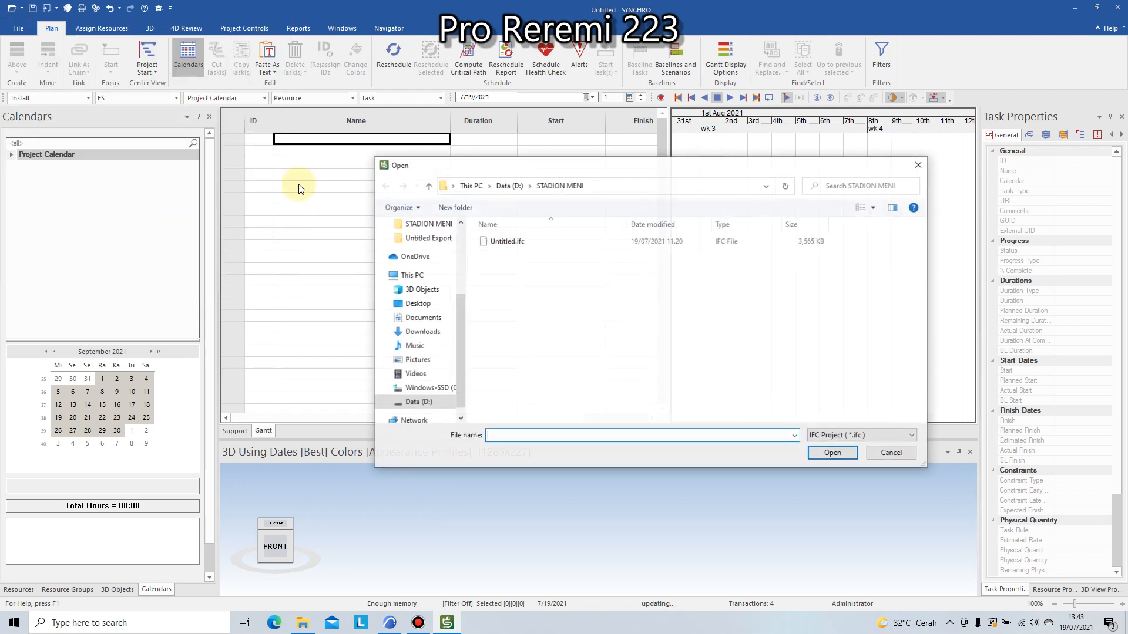
{"action": "left_click", "coordinate": [503, 241]}
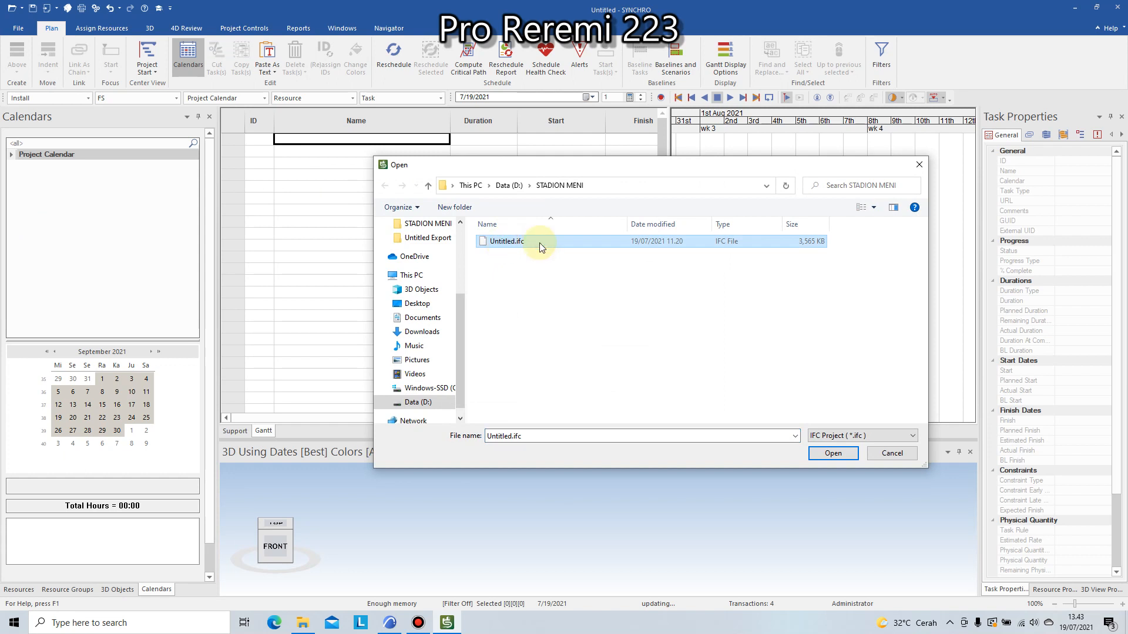
{"action": "left_click", "coordinate": [833, 454]}
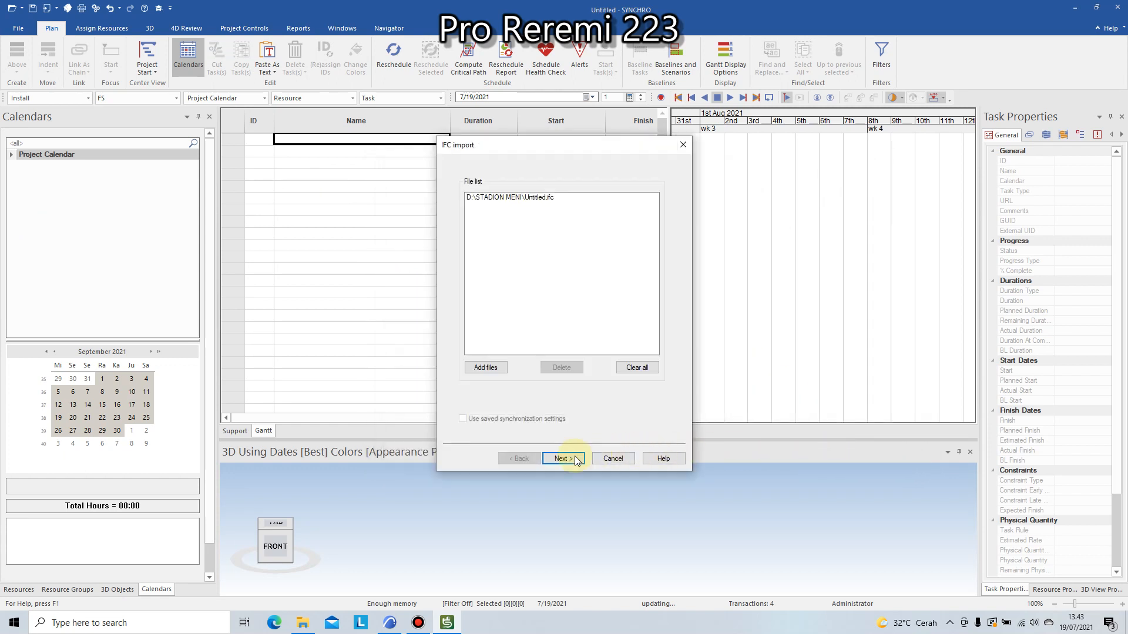
{"action": "left_click", "coordinate": [575, 459]}
{"action": "left_click", "coordinate": [566, 457]}
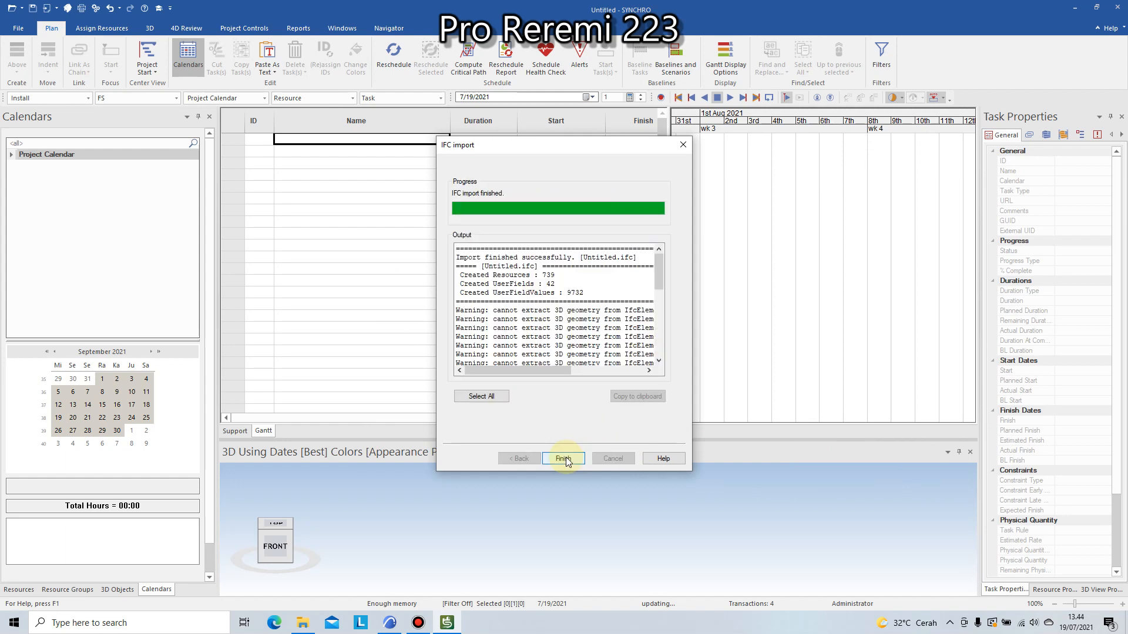
{"action": "left_click", "coordinate": [566, 459]}
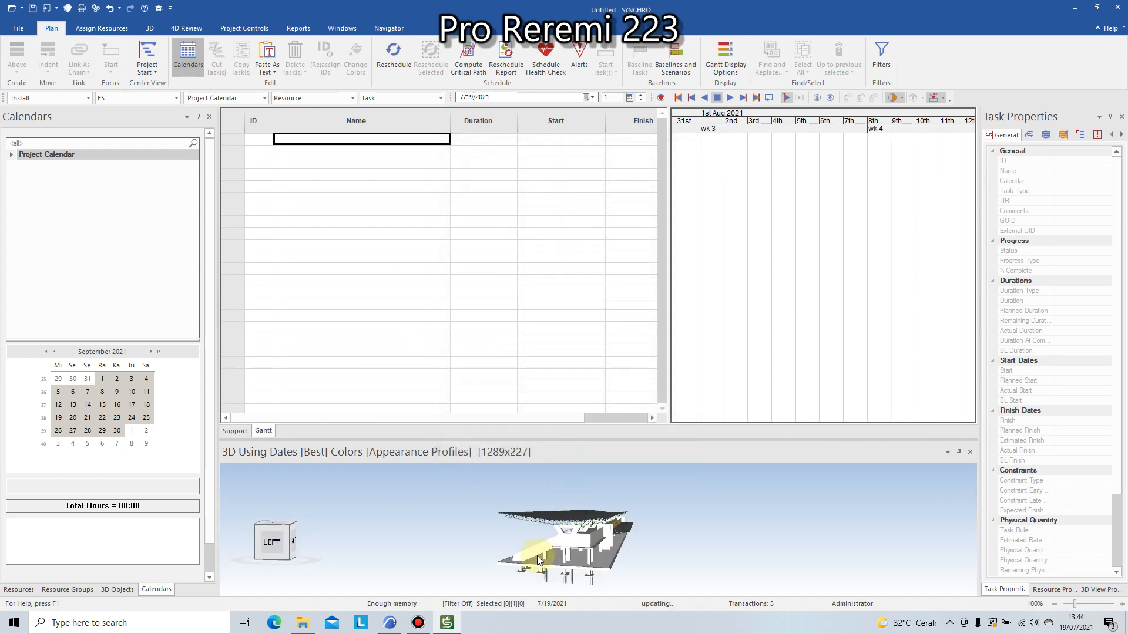
{"action": "left_click_drag", "start_coordinate": [503, 527], "coordinate": [778, 533]}
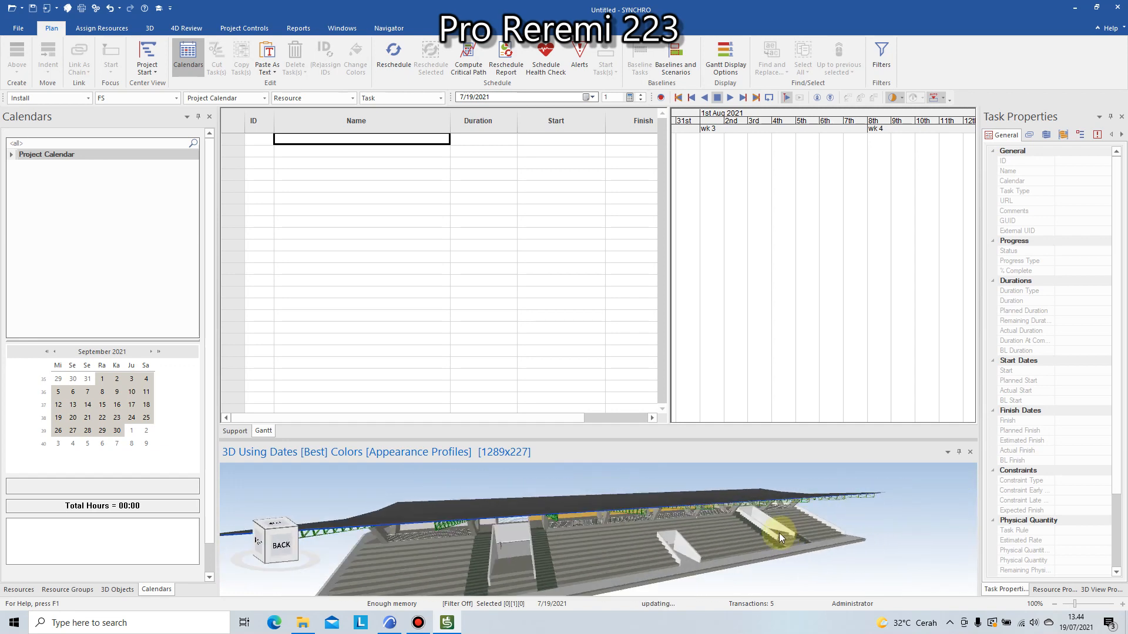
{"action": "left_click_drag", "start_coordinate": [651, 498], "coordinate": [552, 516]}
{"action": "left_click", "coordinate": [18, 28]}
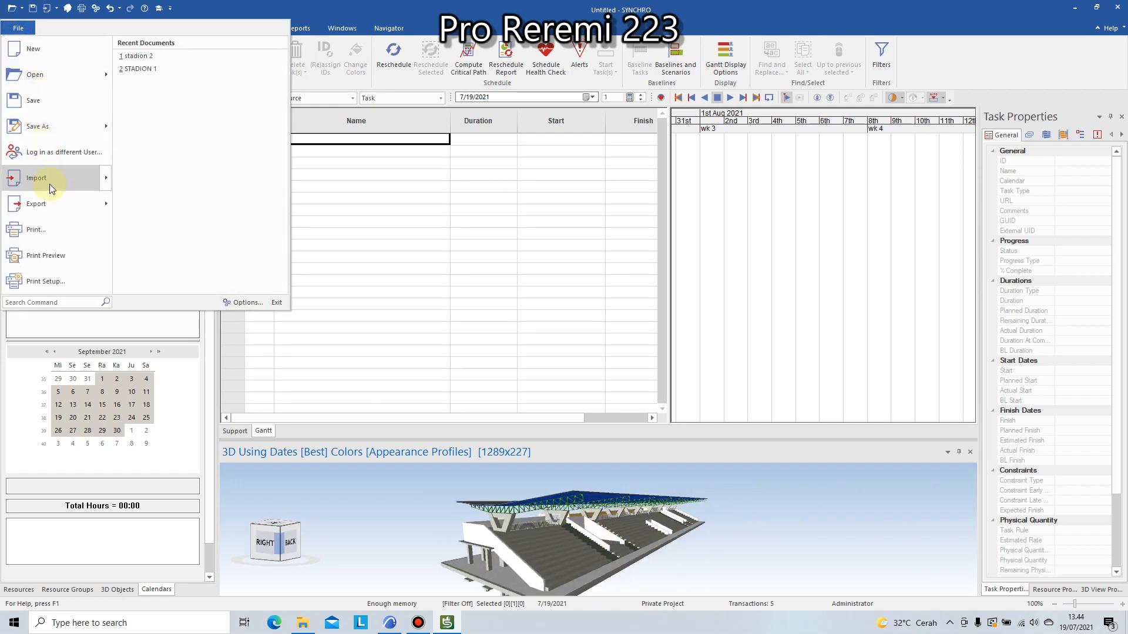
{"action": "mouse_move", "coordinate": [104, 177]}
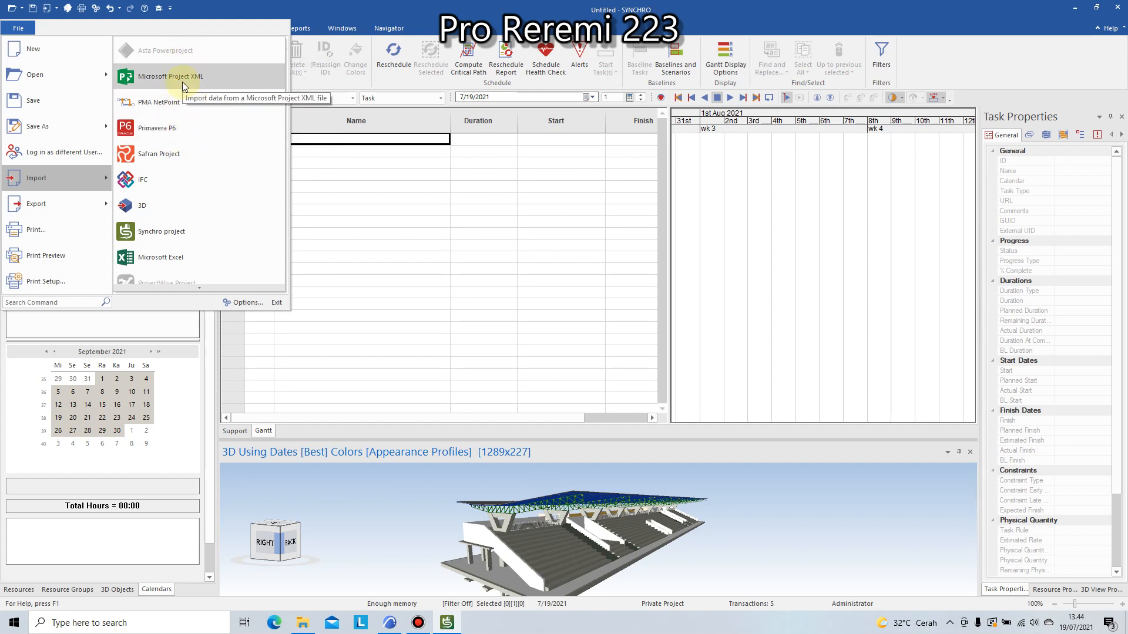
{"action": "left_click", "coordinate": [349, 187]}
{"action": "left_click", "coordinate": [369, 255]}
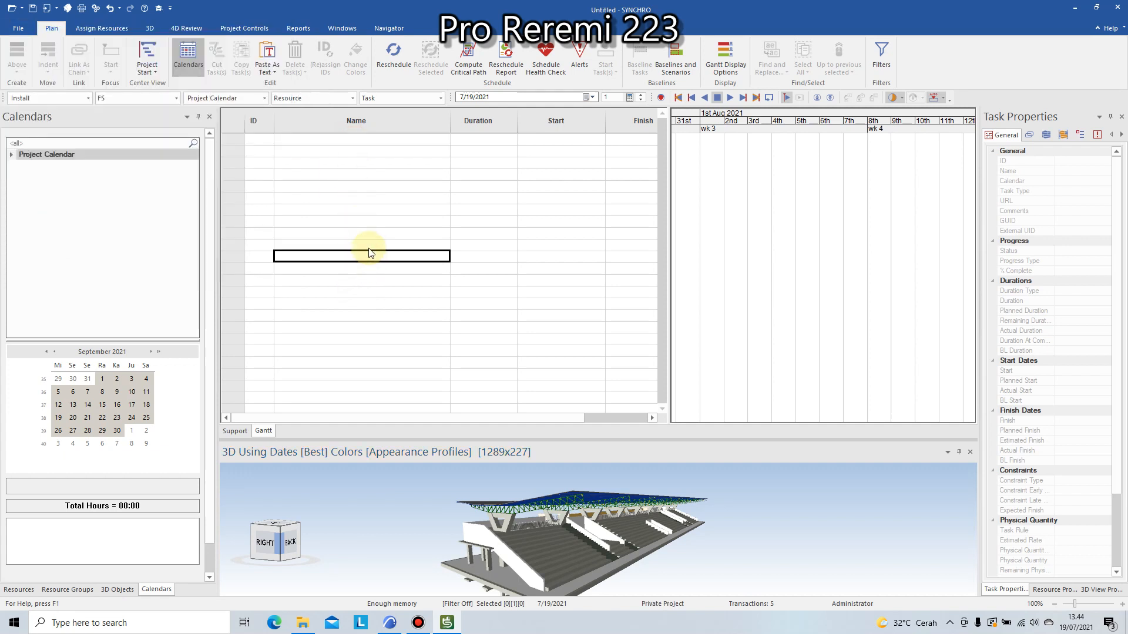
{"action": "left_click", "coordinate": [19, 28]}
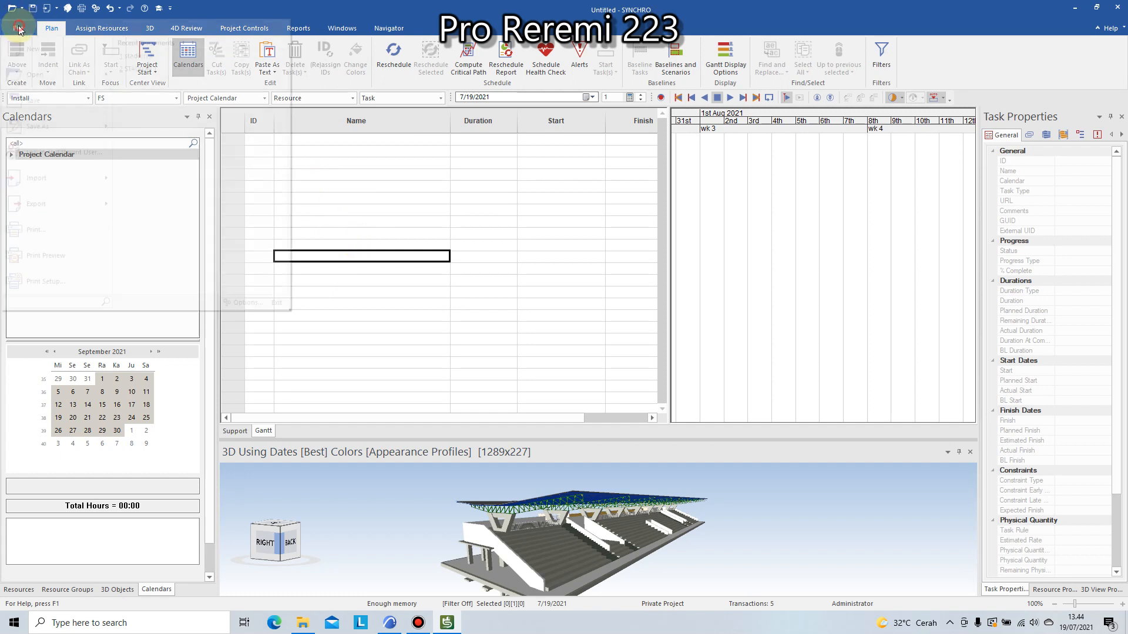
{"action": "mouse_move", "coordinate": [54, 182]}
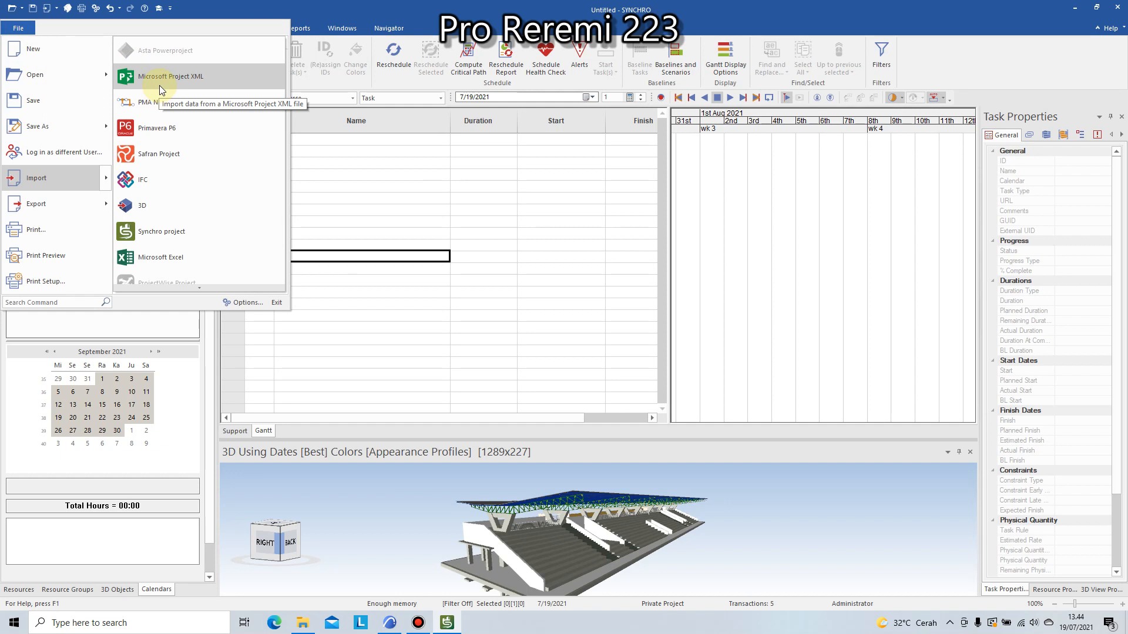
{"action": "left_click", "coordinate": [364, 162]}
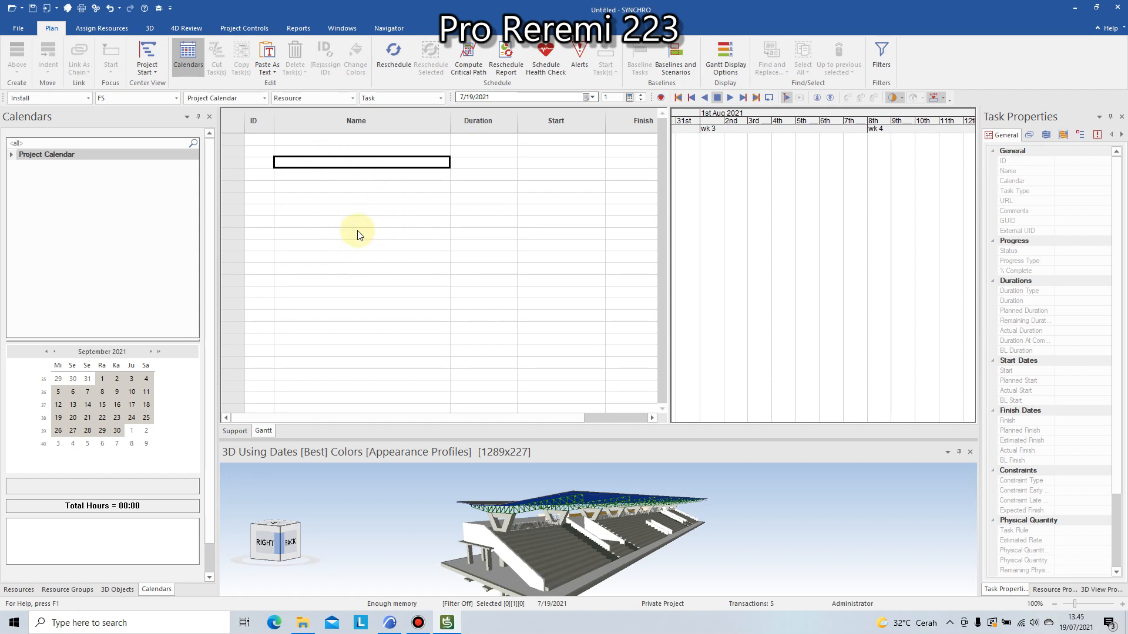
{"action": "left_click", "coordinate": [333, 157]}
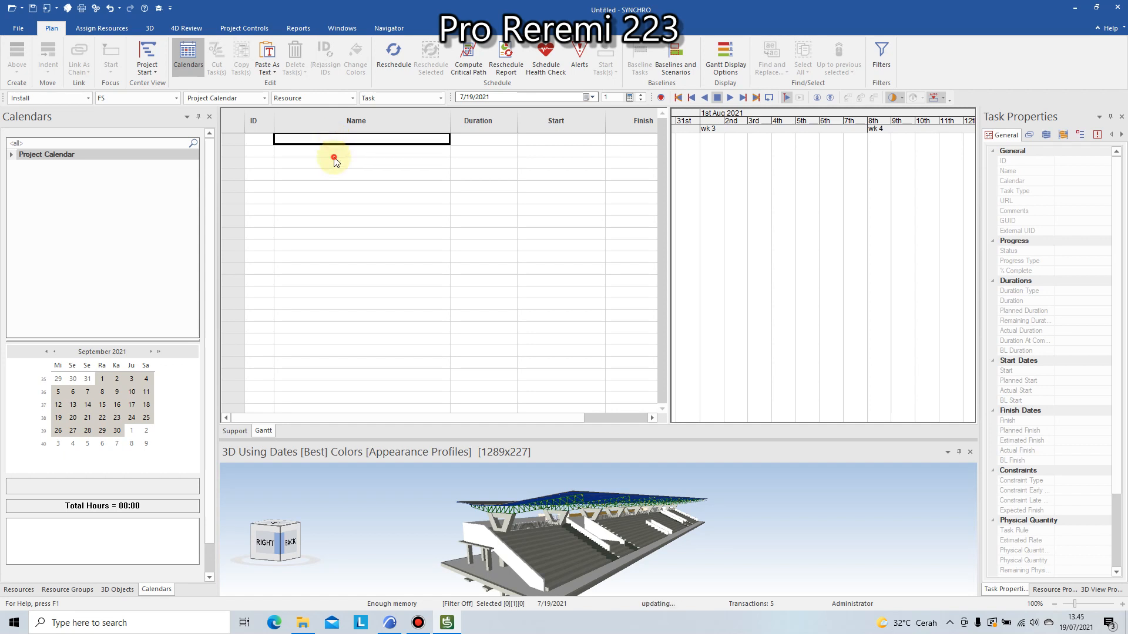
{"action": "left_click", "coordinate": [337, 198]}
{"action": "left_click", "coordinate": [335, 233]}
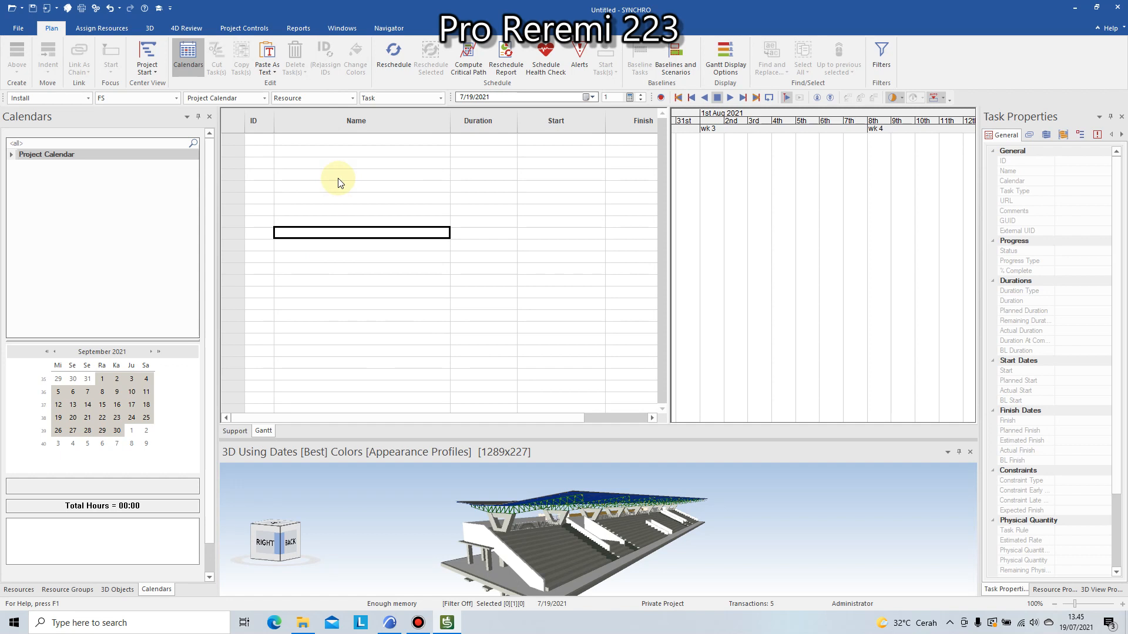
Add a task named PEMBANGUNAN STADION MINI in the first row of the Gantt task table
{"action": "left_click", "coordinate": [346, 140]}
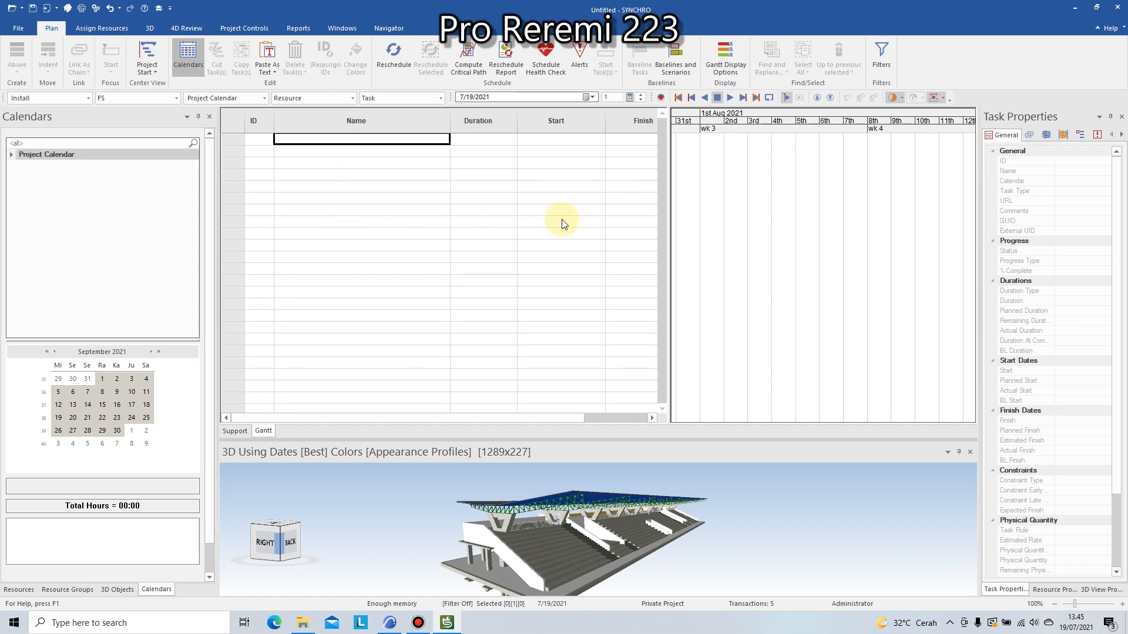
{"action": "key", "text": "Caps_Lock"}
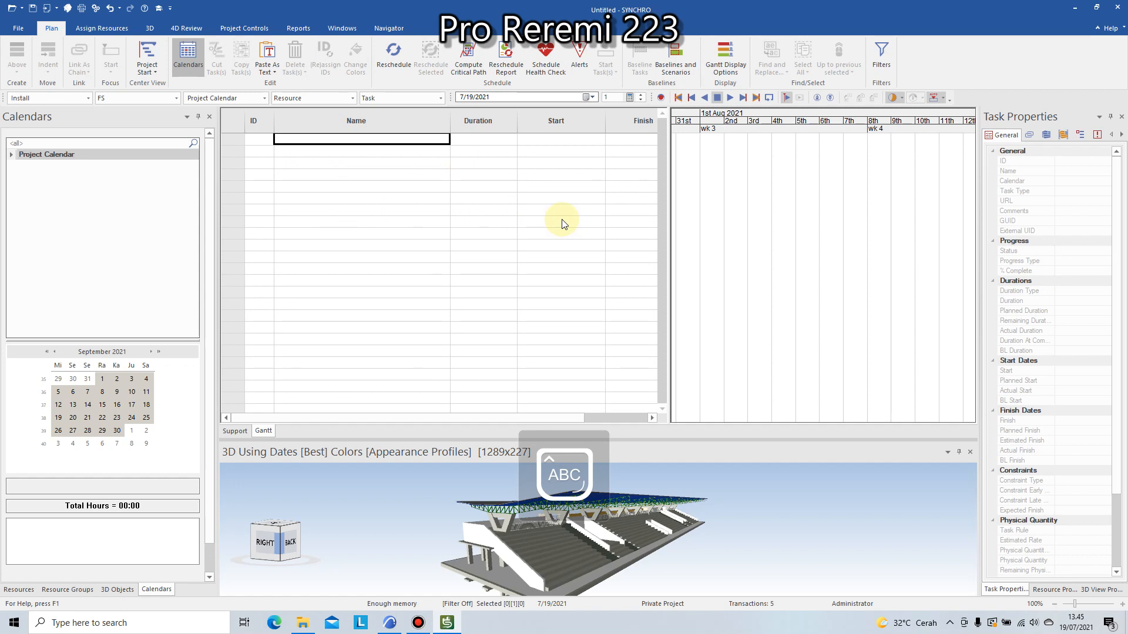
{"action": "type", "text": "PEMABNG"}
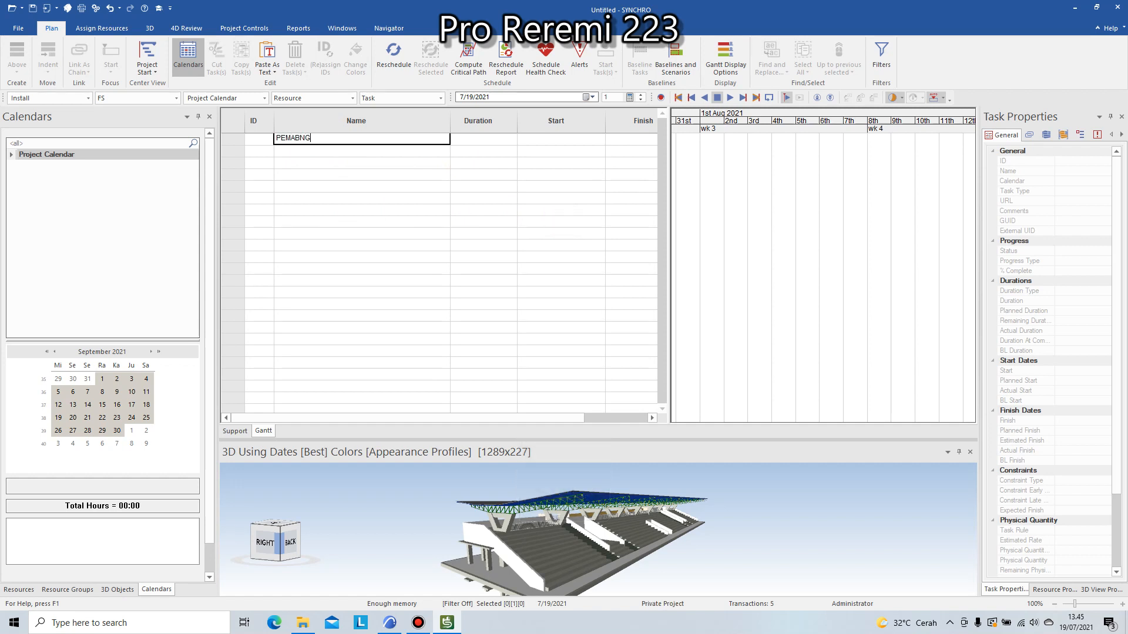
{"action": "key", "text": "BackSpace"}
{"action": "key", "text": "BackSpace"}
{"action": "type", "text": "BANGUNAN STADION MINI"}
{"action": "key", "text": "Return"}
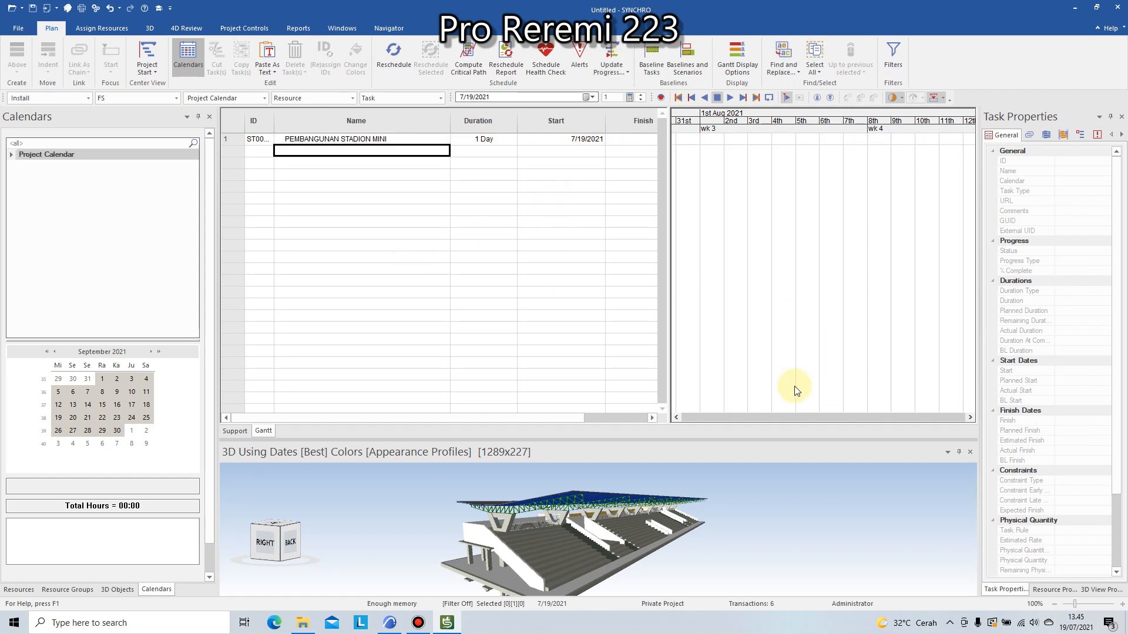
Examine the PEMBANGUNAN STADION MINI bar in the Gantt chart and check the working hours of 7 July 2021 in the Project Calendar
{"action": "left_click", "coordinate": [676, 418]}
{"action": "left_click", "coordinate": [675, 417]}
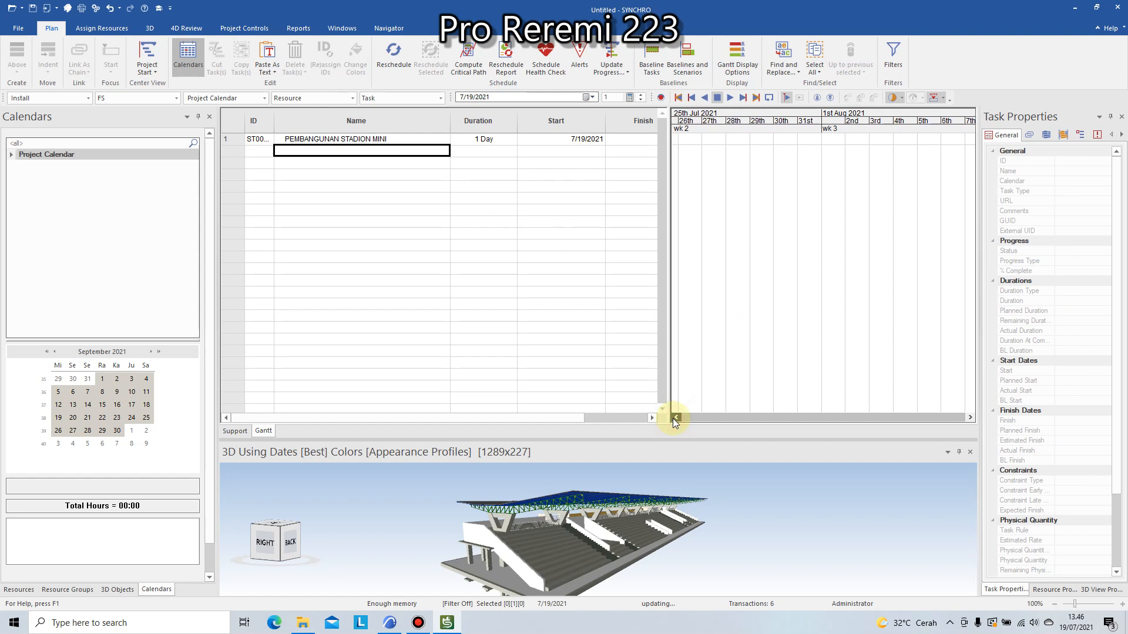
{"action": "left_click", "coordinate": [675, 417]}
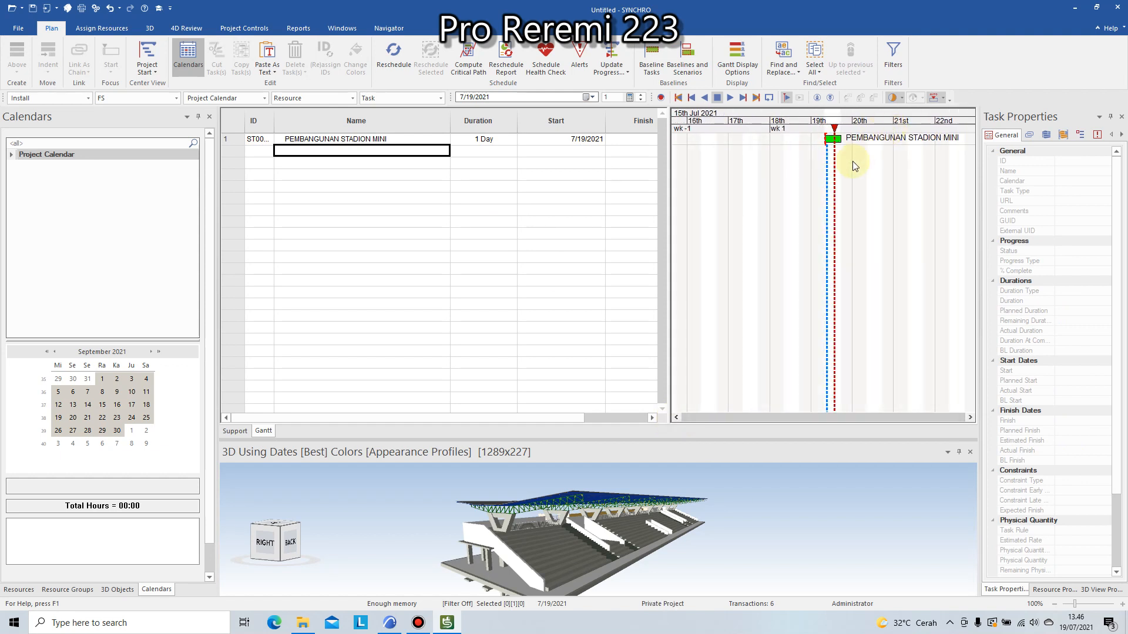
{"action": "scroll", "coordinate": [854, 125], "scroll_direction": "up", "scroll_amount": 2}
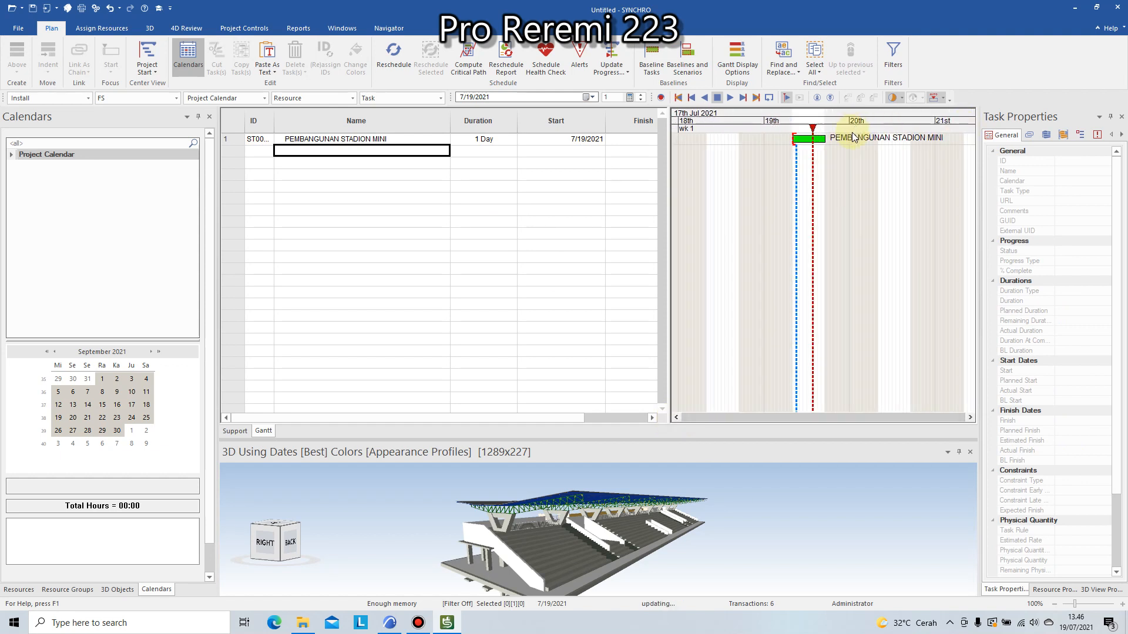
{"action": "scroll", "coordinate": [853, 137], "scroll_direction": "down", "scroll_amount": 2}
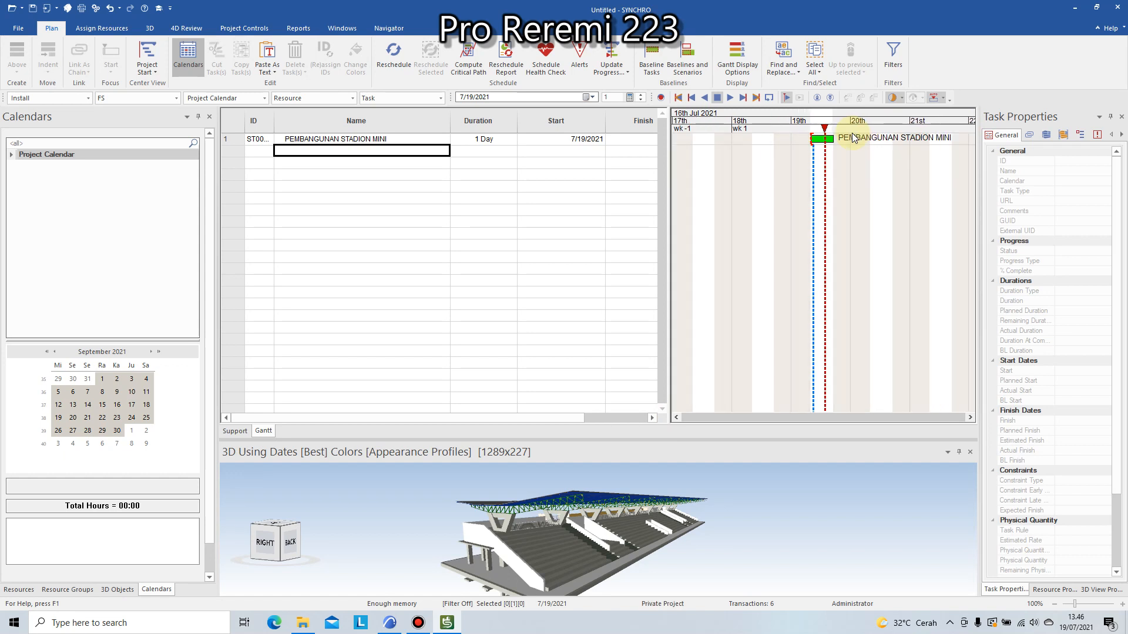
{"action": "scroll", "coordinate": [853, 138], "scroll_direction": "up", "scroll_amount": 1}
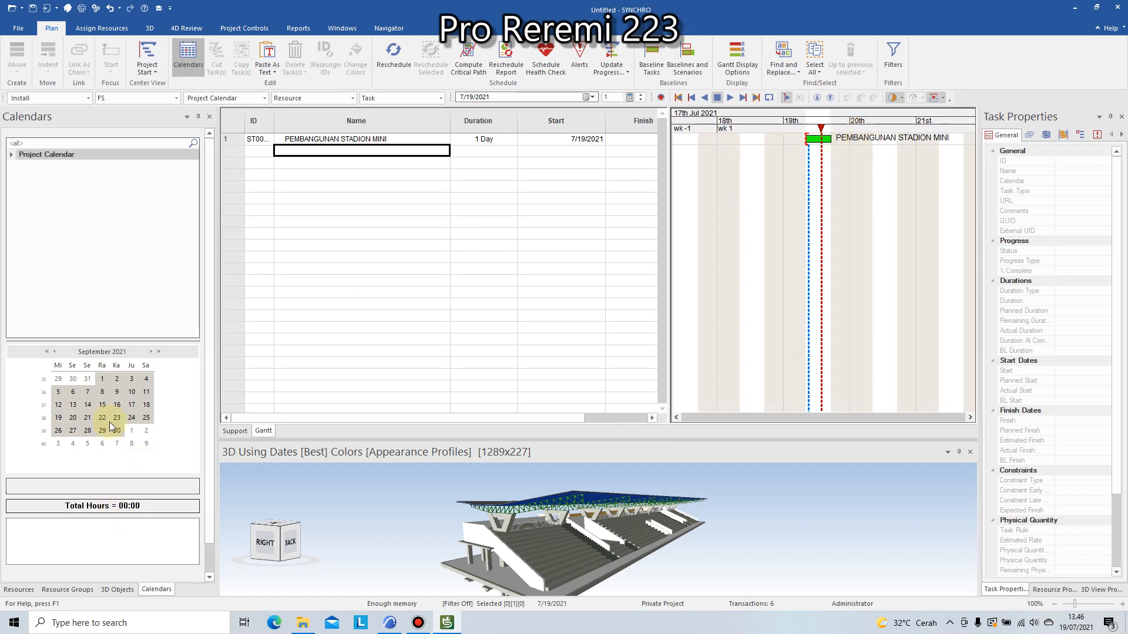
{"action": "left_click", "coordinate": [117, 379]}
{"action": "left_click", "coordinate": [54, 351]}
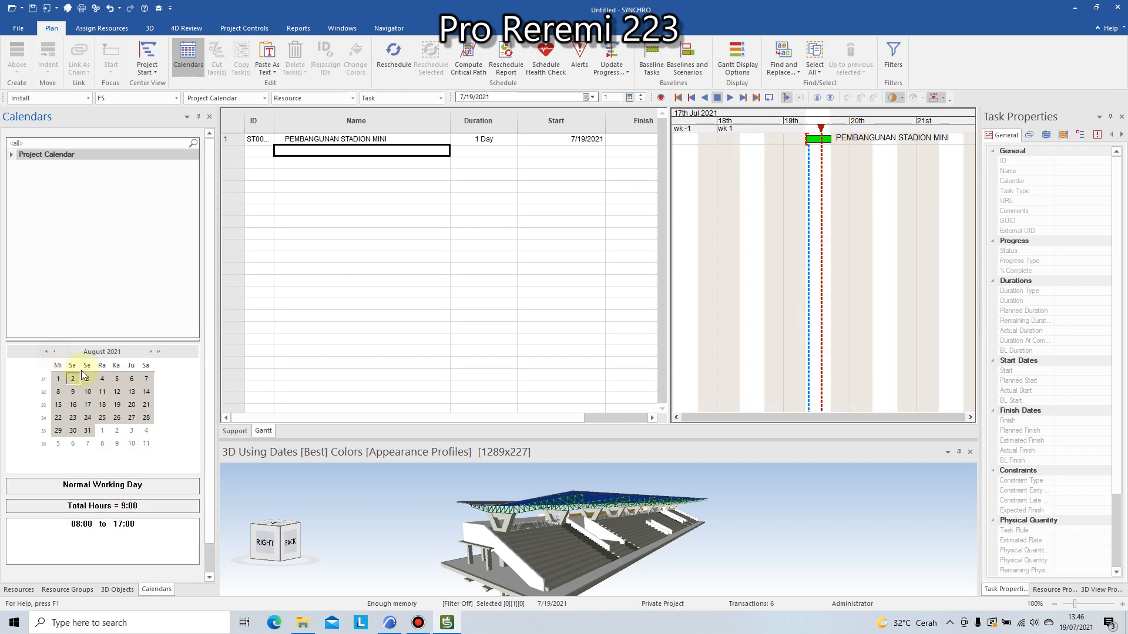
{"action": "left_click", "coordinate": [54, 351]}
{"action": "left_click", "coordinate": [102, 392]}
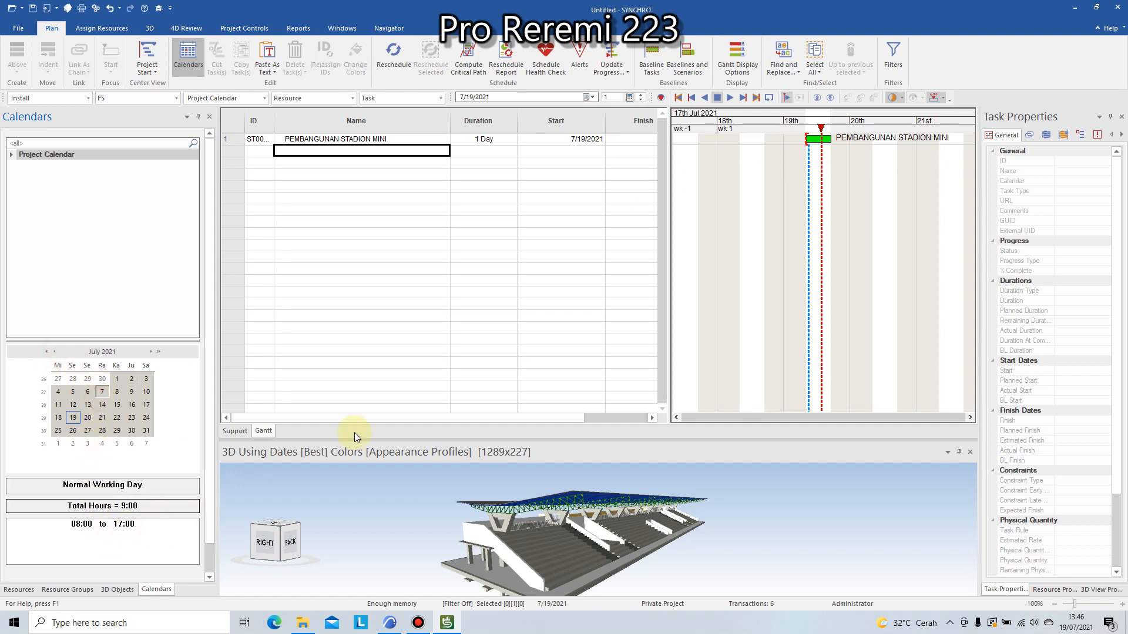
Move the Gantt chart's red time marker to the start of the PEMBANGUNAN STADION MINI bar
{"action": "scroll", "coordinate": [829, 127], "scroll_direction": "up", "scroll_amount": 5}
{"action": "left_click_drag", "start_coordinate": [811, 126], "coordinate": [774, 128]}
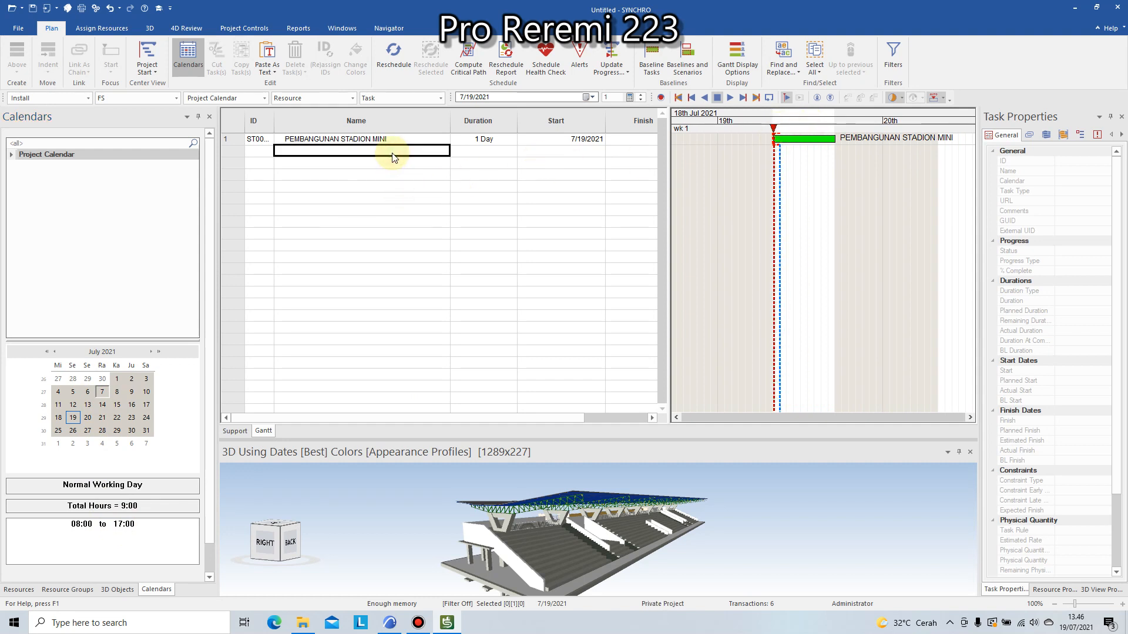
Add a second task named PEKERJAAN PONDASI below PEMBANGUNAN STADION MINI
{"action": "type", "text": "p"}
{"action": "key", "text": "Caps_Lock"}
{"action": "type", "text": "PE"}
{"action": "key", "text": "Caps_Lock"}
{"action": "type", "text": "KER"}
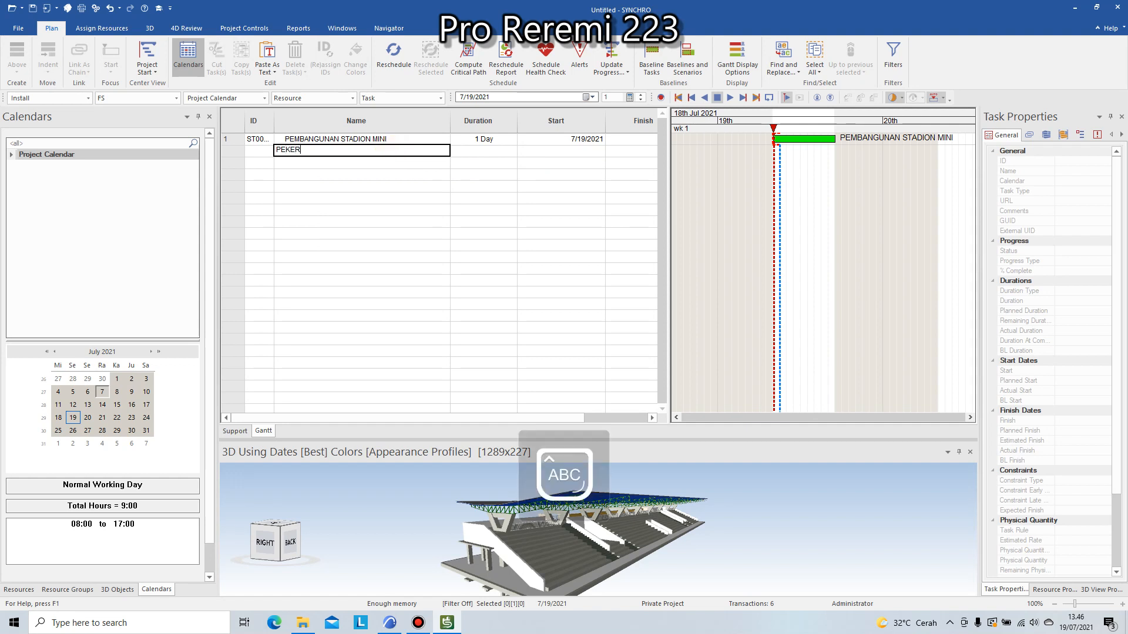
{"action": "type", "text": "JAAN PONDASI"}
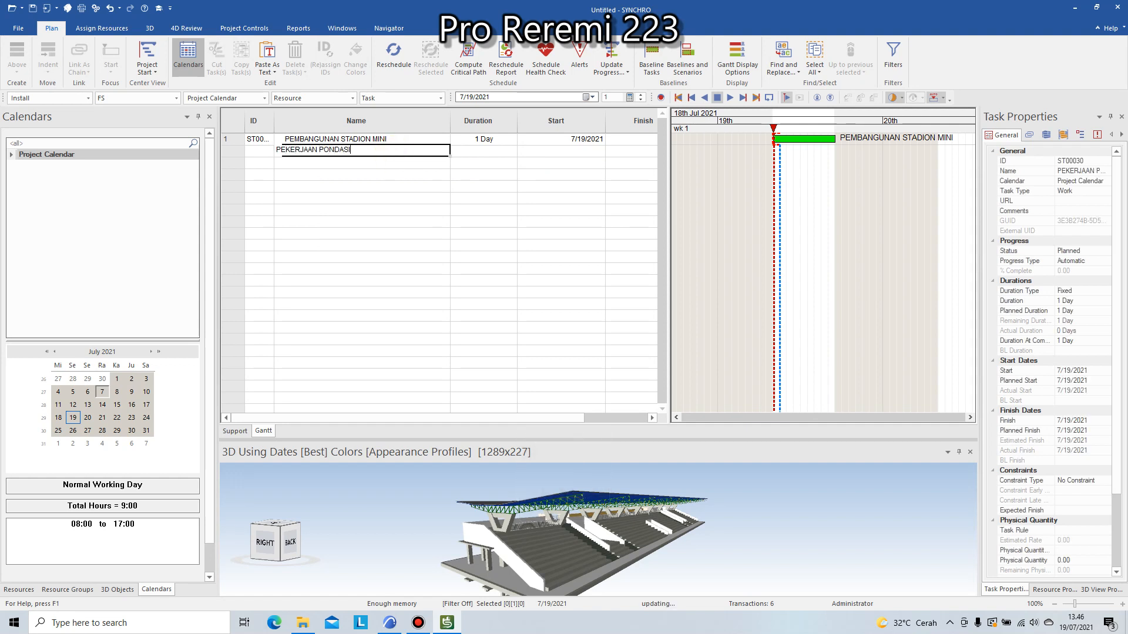
{"action": "key", "text": "Return"}
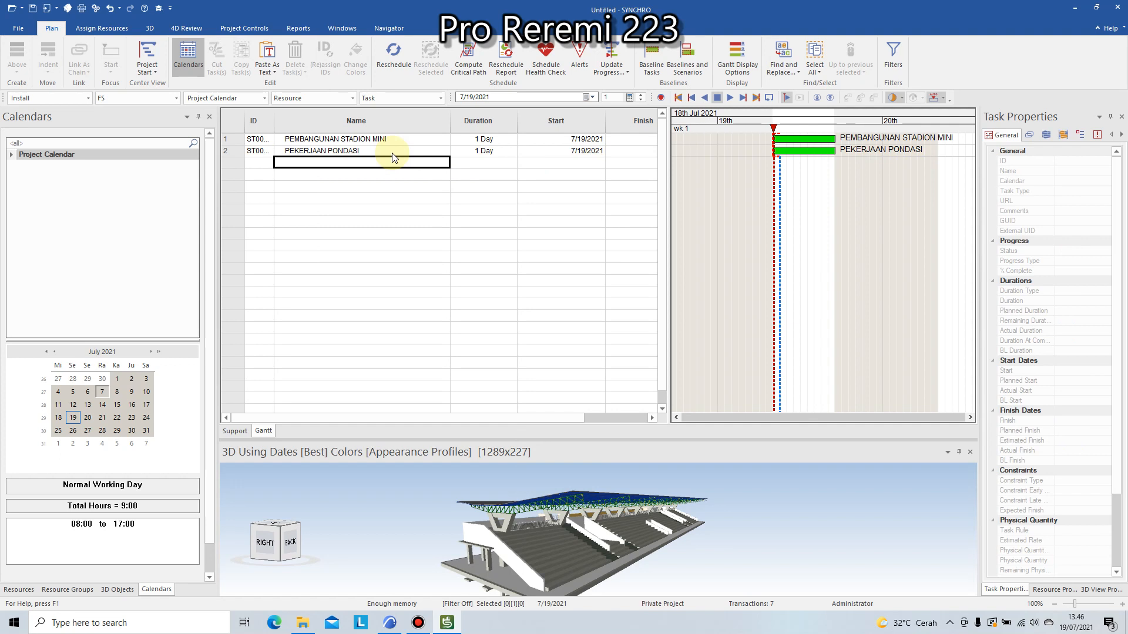
Indent the PEKERJAAN PONDASI task so it becomes a subtask of PEMBANGUNAN STADION MINI
{"action": "left_click", "coordinate": [349, 152]}
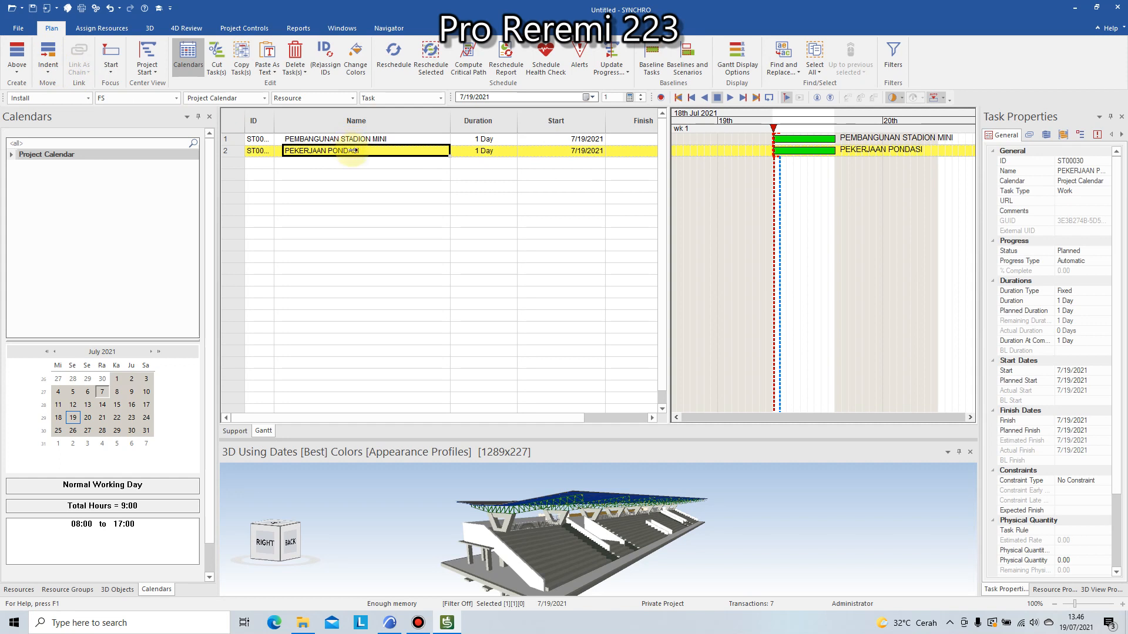
{"action": "left_click", "coordinate": [46, 73]}
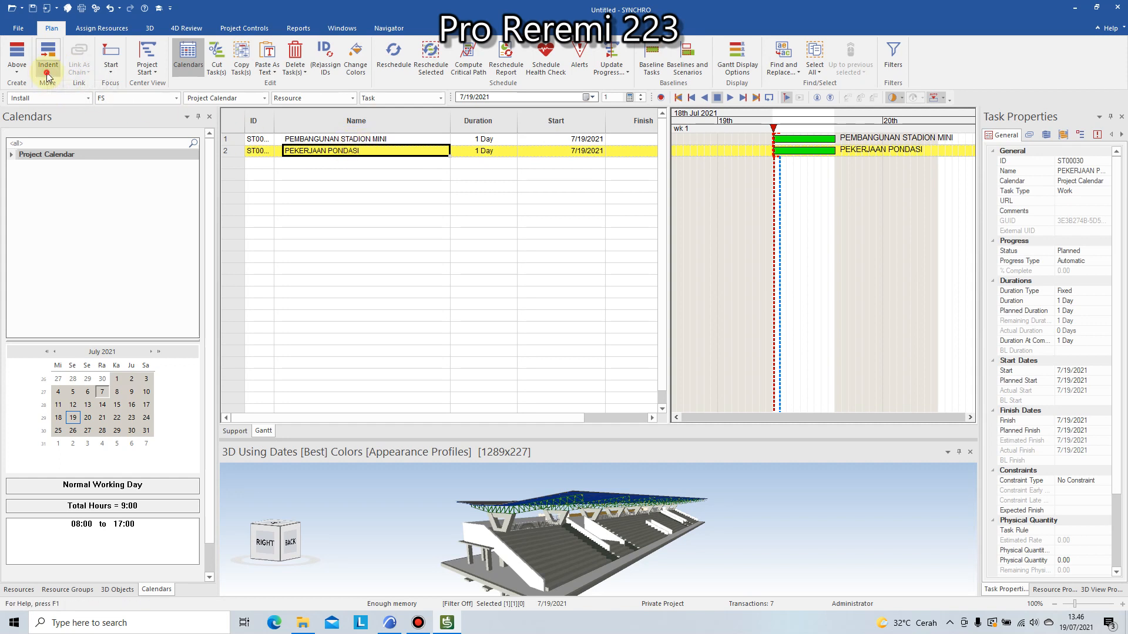
{"action": "left_click", "coordinate": [60, 110]}
{"action": "left_click", "coordinate": [359, 209]}
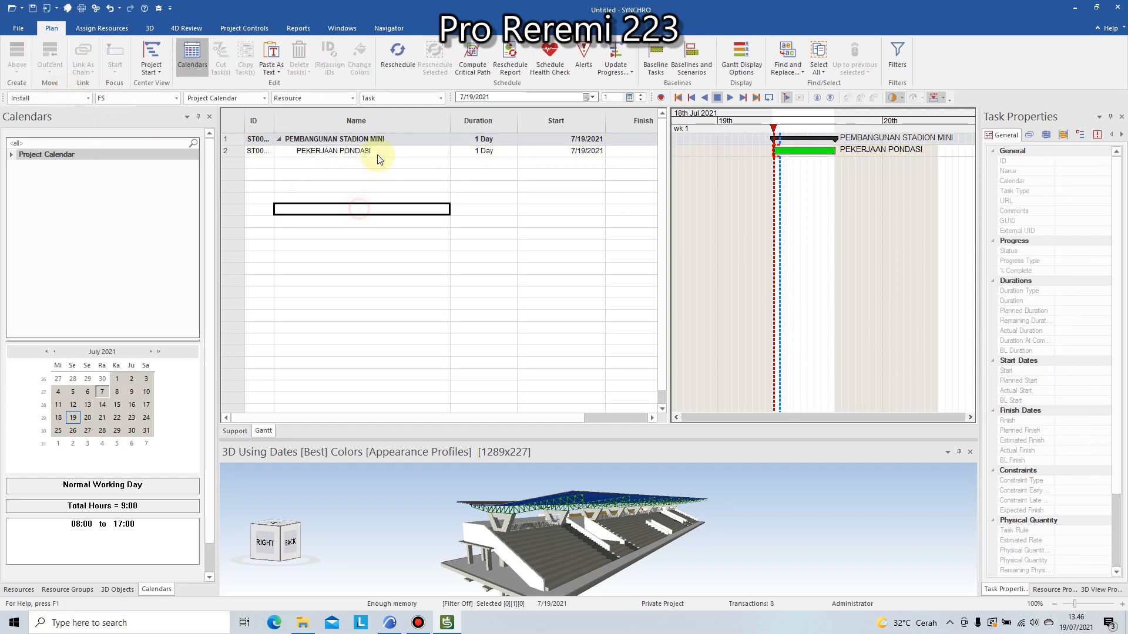
Add a third task named Pek. Bored Pile in the row below PEKERJAAN PONDASI
{"action": "left_click", "coordinate": [324, 152]}
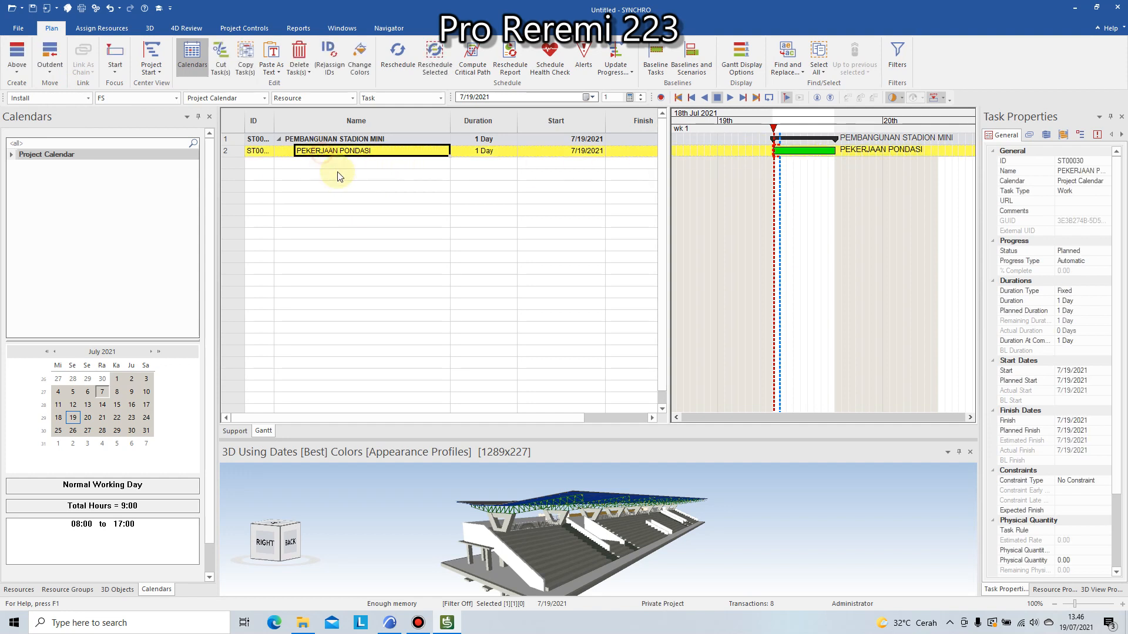
{"action": "left_click", "coordinate": [380, 188]}
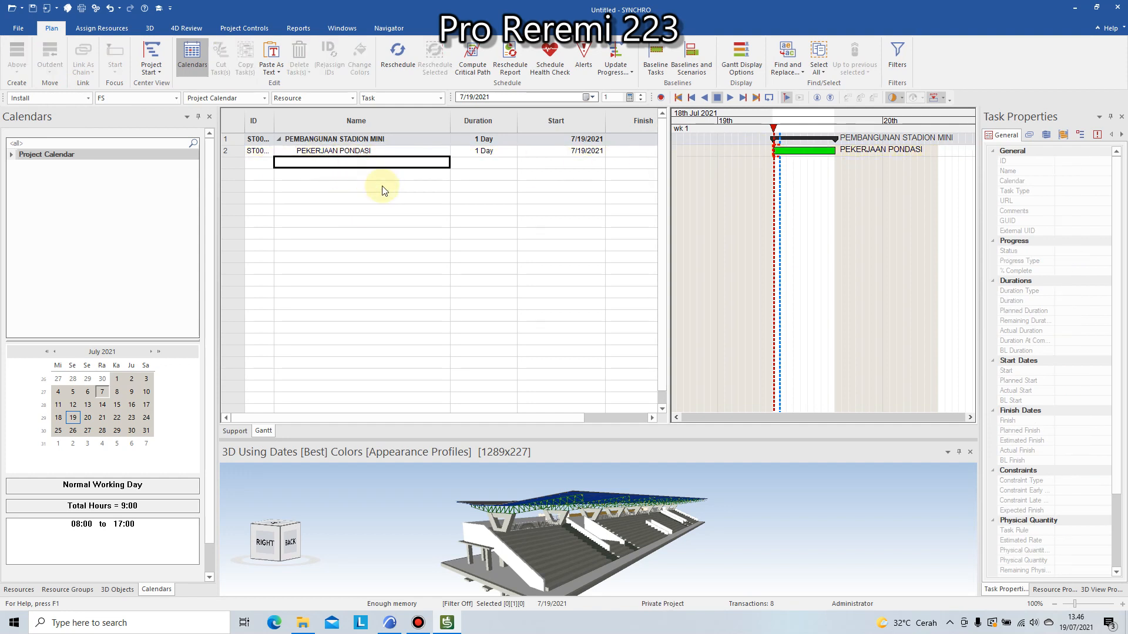
{"action": "type", "text": "Pe"}
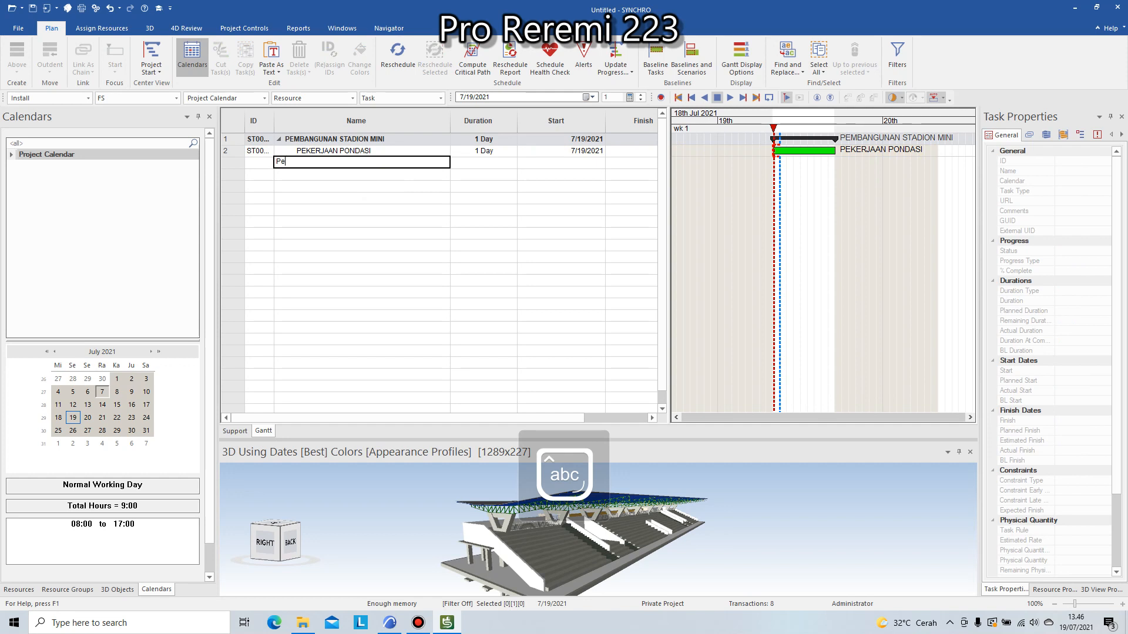
{"action": "type", "text": "k. Bored Pile"}
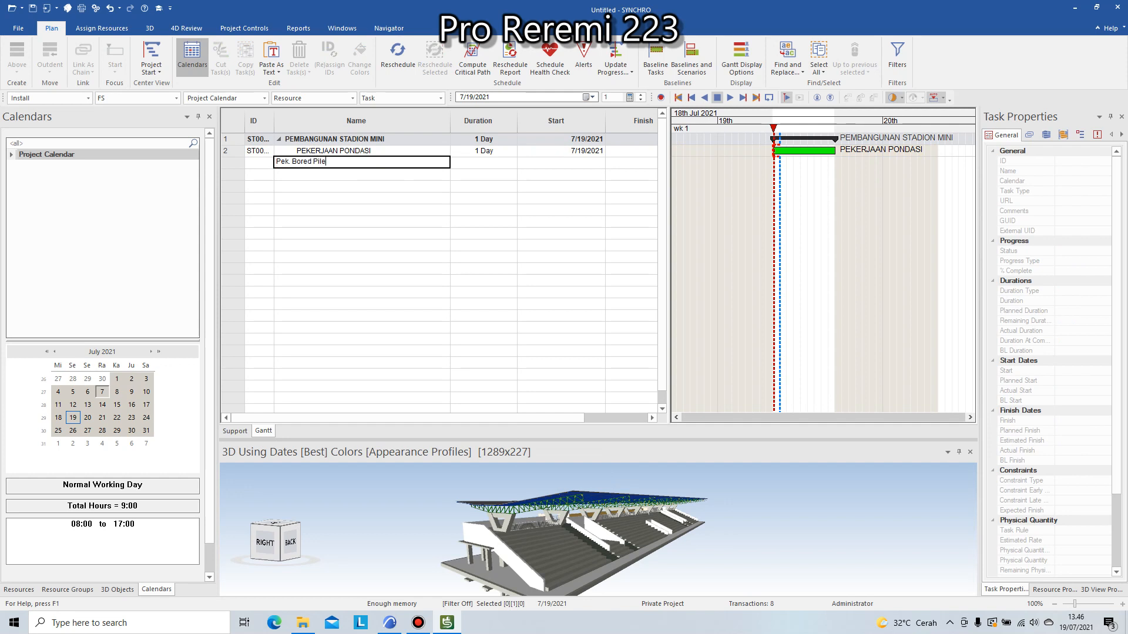
{"action": "key", "text": "Return"}
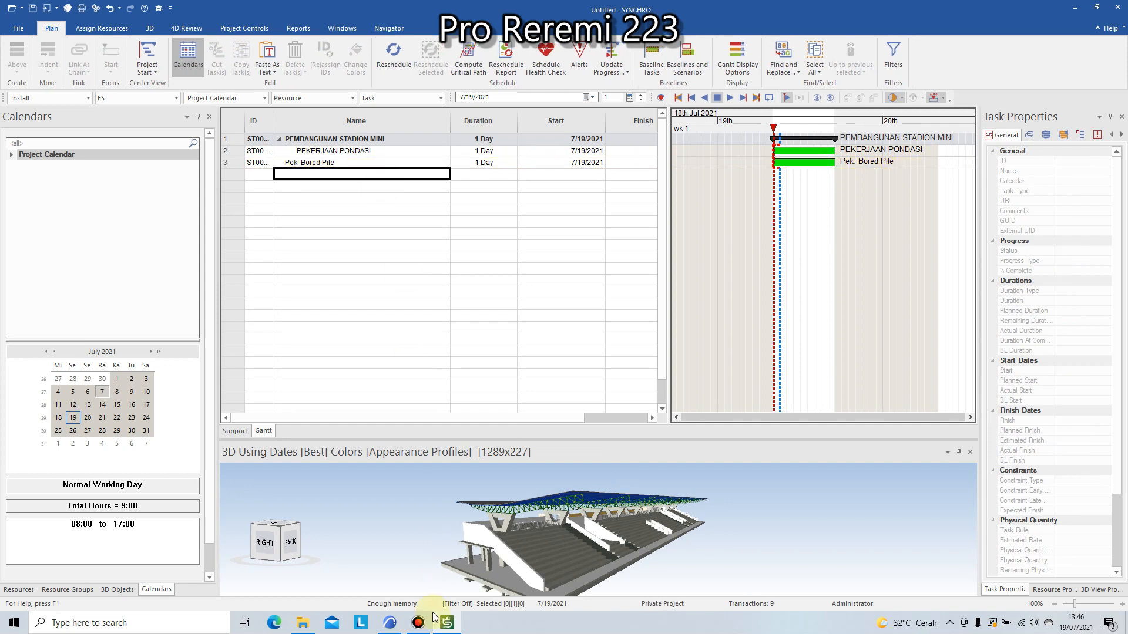
Switch to ARCHICAD and examine the foundation in 3D from below, identifying a pedestal column and a pile cap among the bored piles
{"action": "left_click", "coordinate": [389, 623]}
{"action": "scroll", "coordinate": [447, 473], "scroll_direction": "up", "scroll_amount": 10}
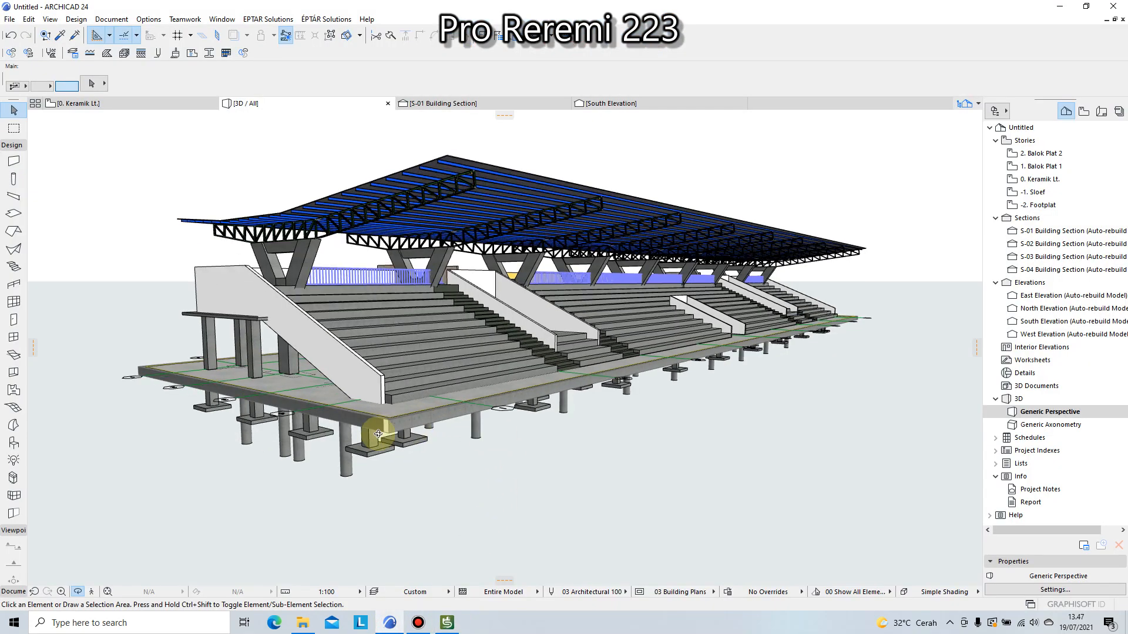
{"action": "middle_click_drag", "start_coordinate": [330, 466], "coordinate": [624, 373], "text": "shift"}
{"action": "scroll", "coordinate": [420, 299], "scroll_direction": "up", "scroll_amount": 5}
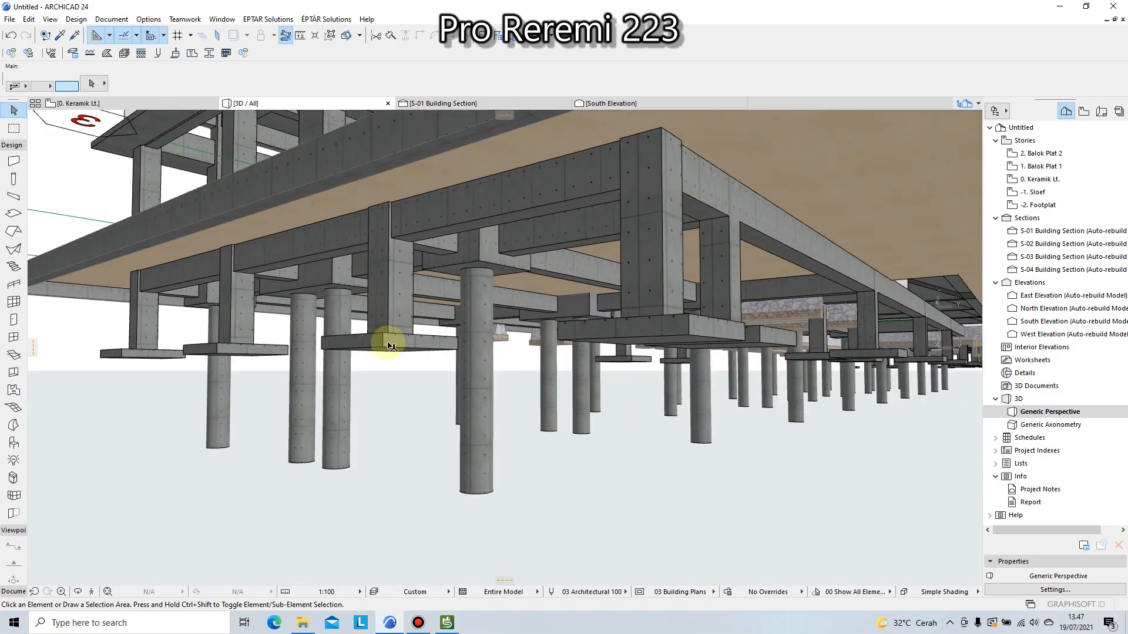
{"action": "left_click", "coordinate": [388, 343]}
{"action": "key", "text": "Escape"}
{"action": "left_click", "coordinate": [393, 306]}
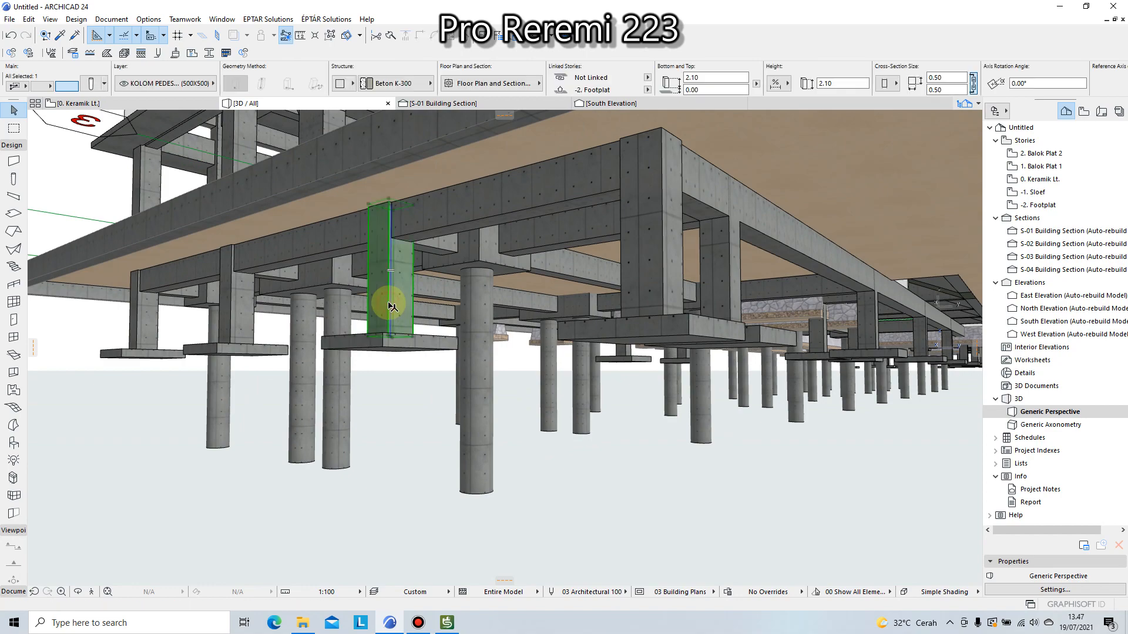
{"action": "left_click", "coordinate": [332, 279]}
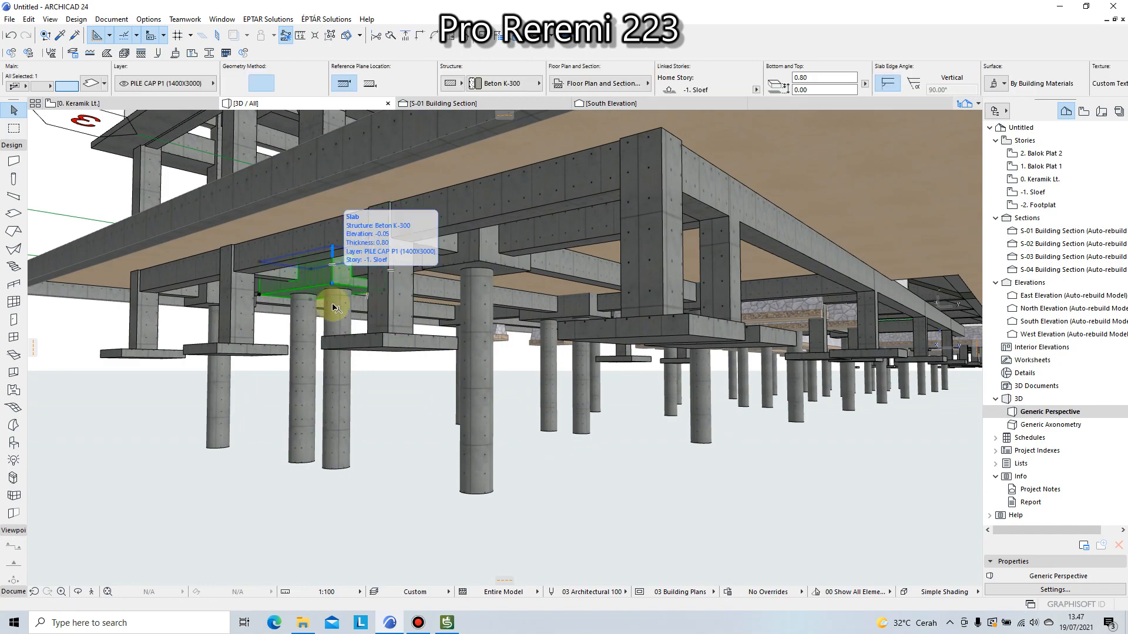
{"action": "left_click", "coordinate": [380, 529]}
{"action": "scroll", "coordinate": [395, 468], "scroll_direction": "down", "scroll_amount": 5}
{"action": "scroll", "coordinate": [395, 465], "scroll_direction": "up", "scroll_amount": 2}
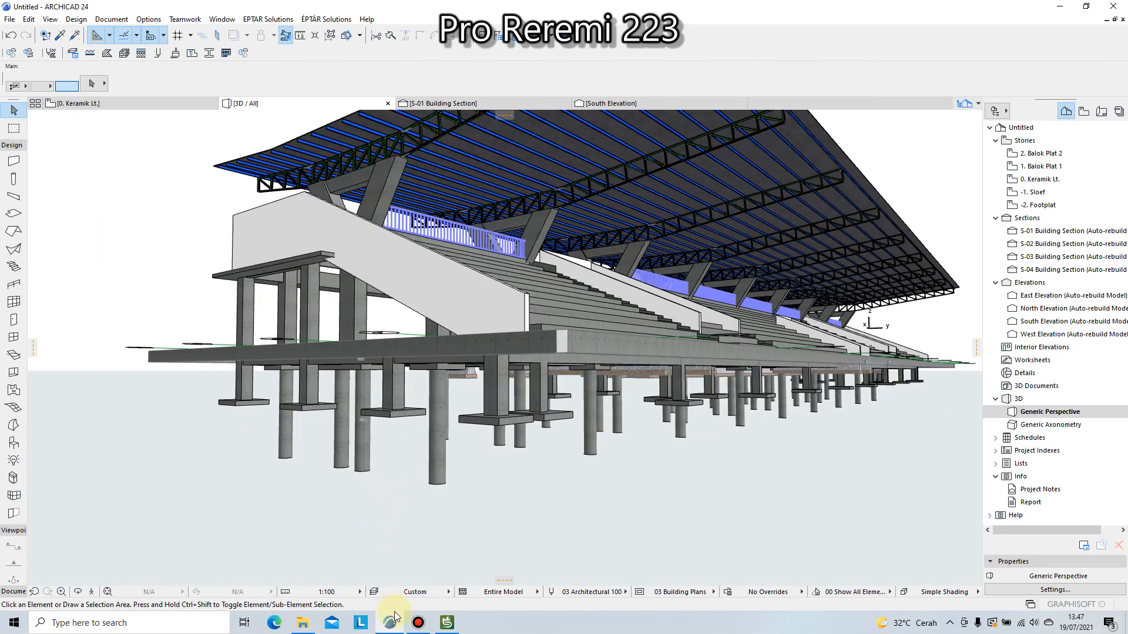
Switch to SYNCHRO and add a task named Pek Footplat in the row below Pek. Bored Pile
{"action": "left_click", "coordinate": [446, 623]}
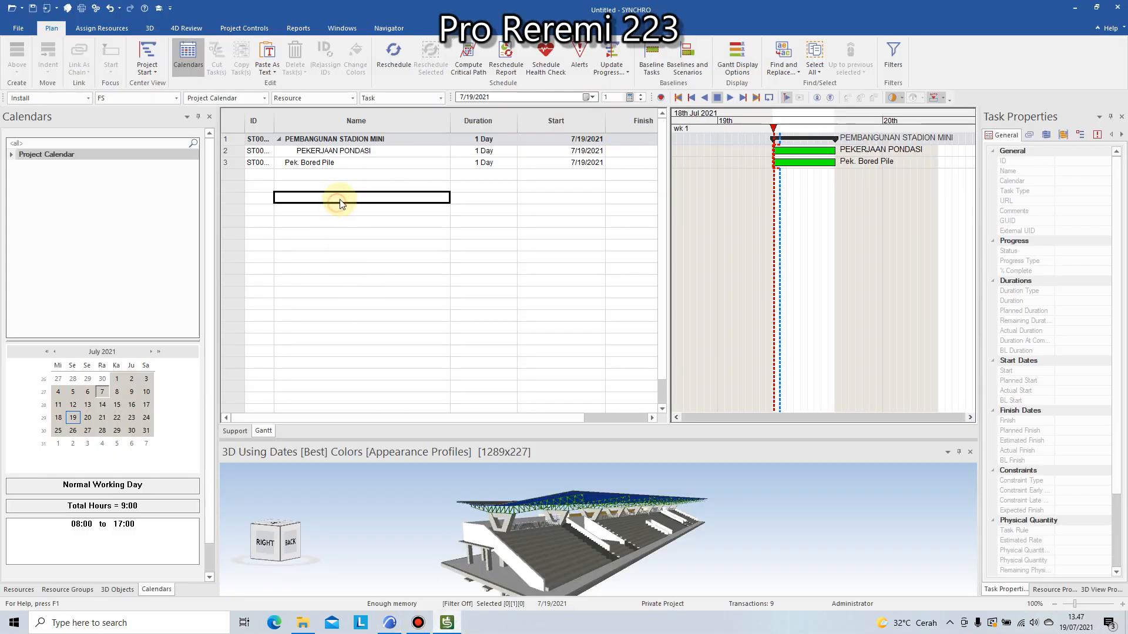
{"action": "left_click", "coordinate": [340, 167]}
{"action": "key", "text": "Down"}
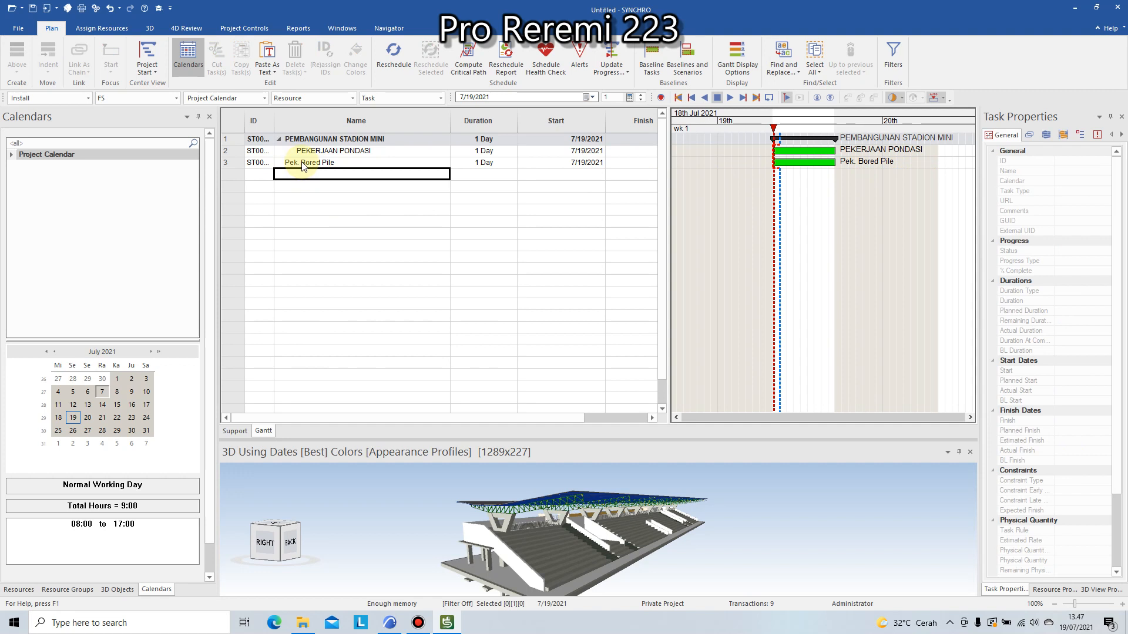
{"action": "left_click", "coordinate": [301, 165]}
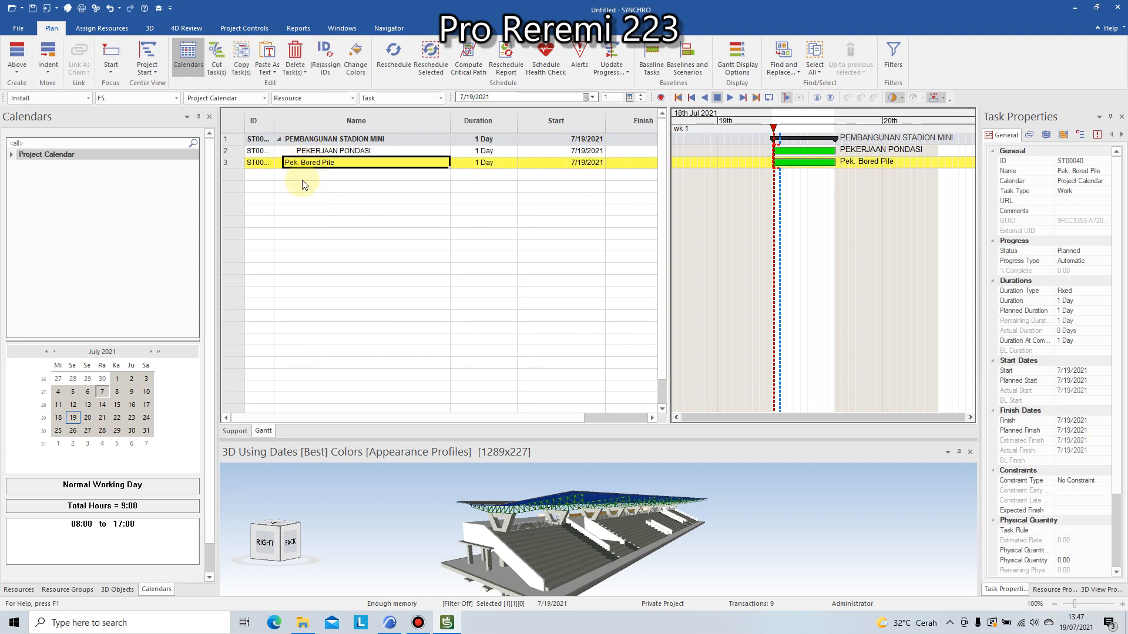
{"action": "left_click", "coordinate": [305, 176]}
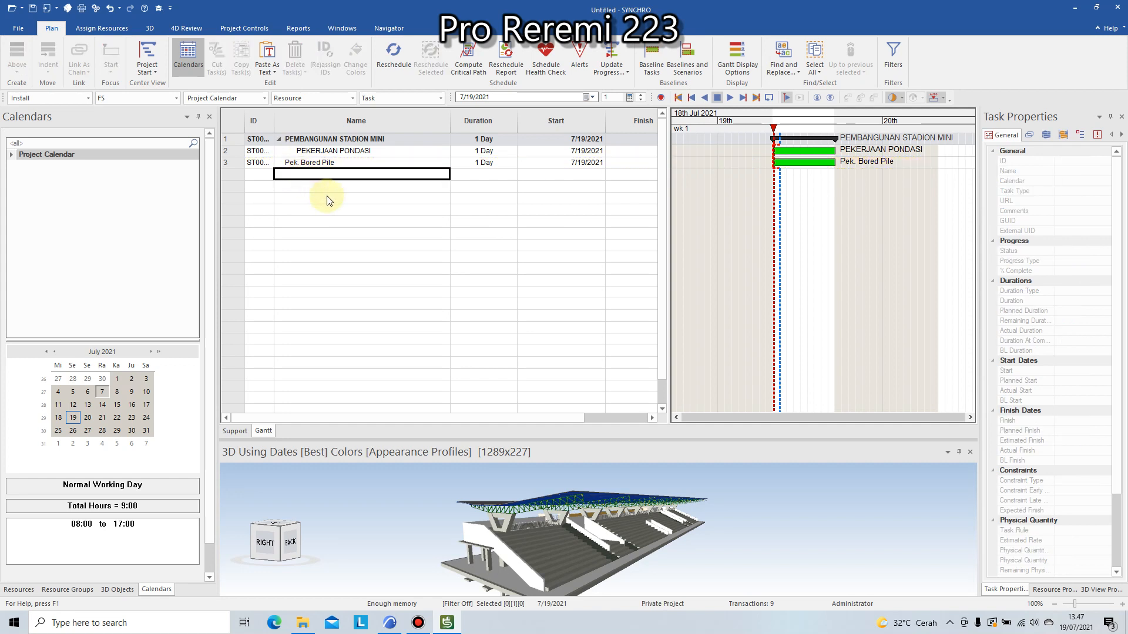
{"action": "type", "text": "Pe"}
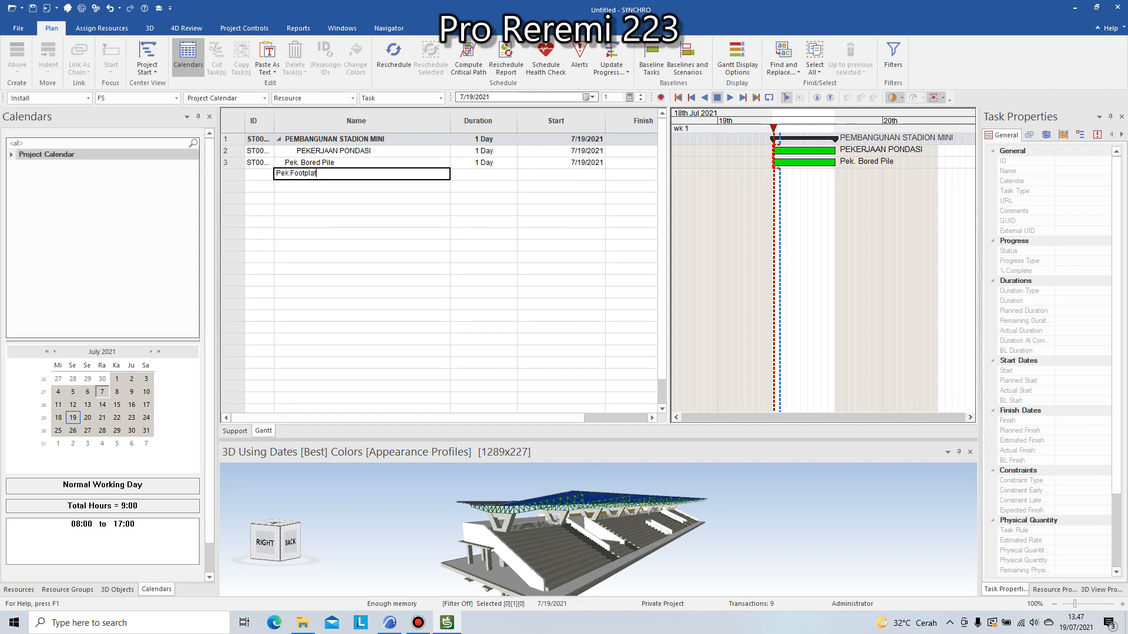
{"action": "type", "text": "k Footplat"}
{"action": "key", "text": "Return"}
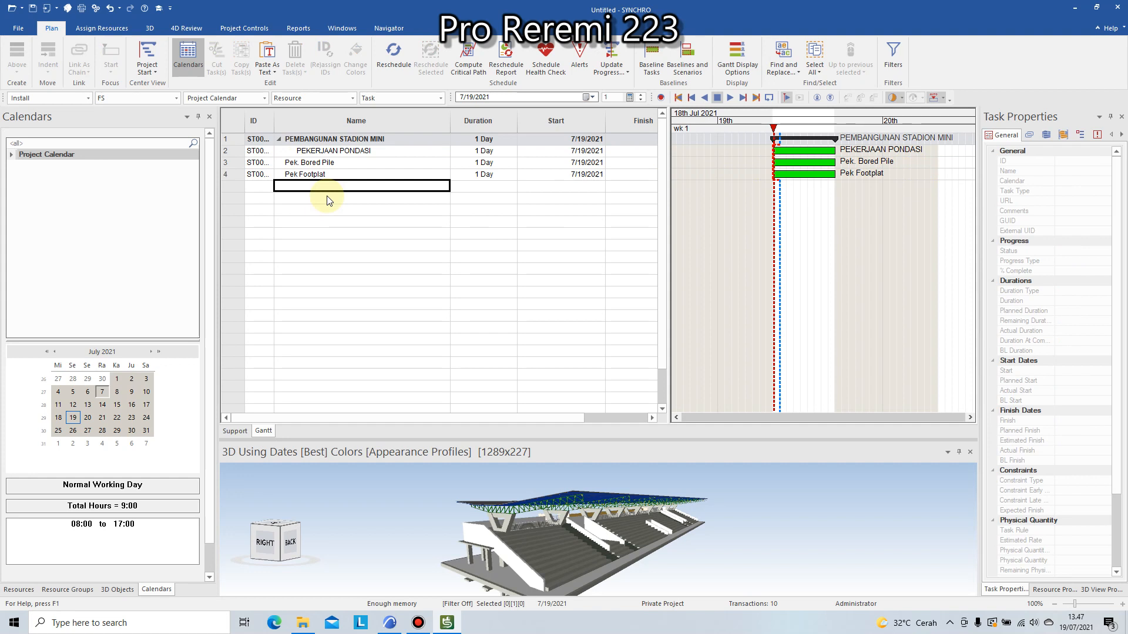
Add a task named Pek. Kolom Pedestal in the row below Pek Footplat
{"action": "type", "text": "Pek"}
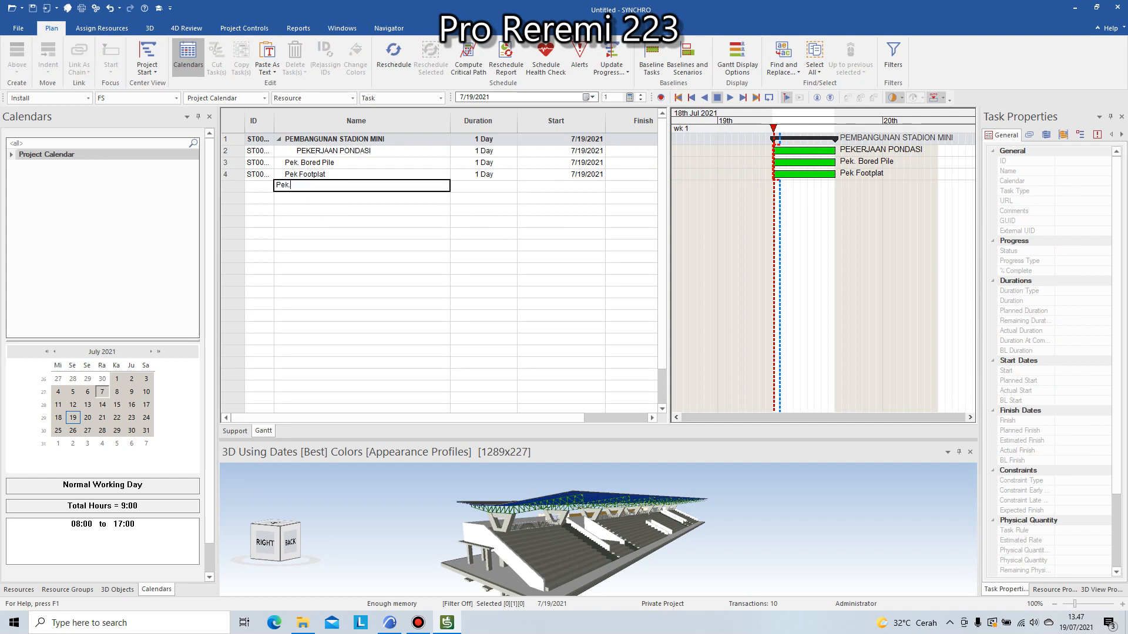
{"action": "type", "text": ". Kolom Pedestal"}
{"action": "left_click", "coordinate": [327, 197]}
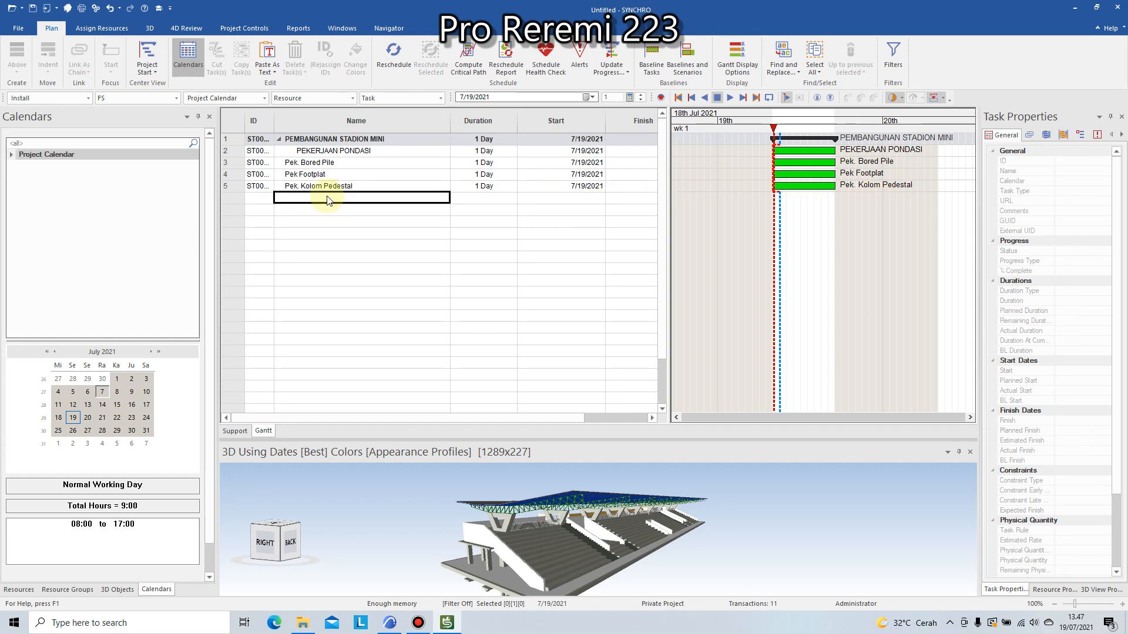
Switch to ARCHICAD and use Find & Select to highlight all elements on the KOLOM PEDESTAL (400X400) layer
{"action": "left_click", "coordinate": [390, 623]}
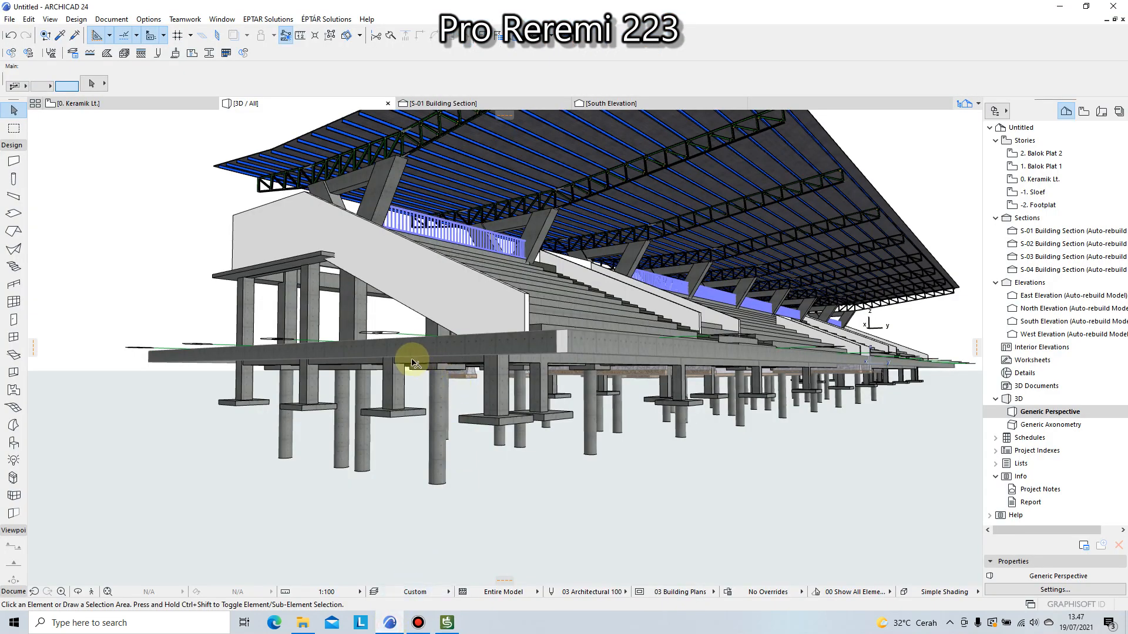
{"action": "scroll", "coordinate": [411, 370], "scroll_direction": "up", "scroll_amount": 3}
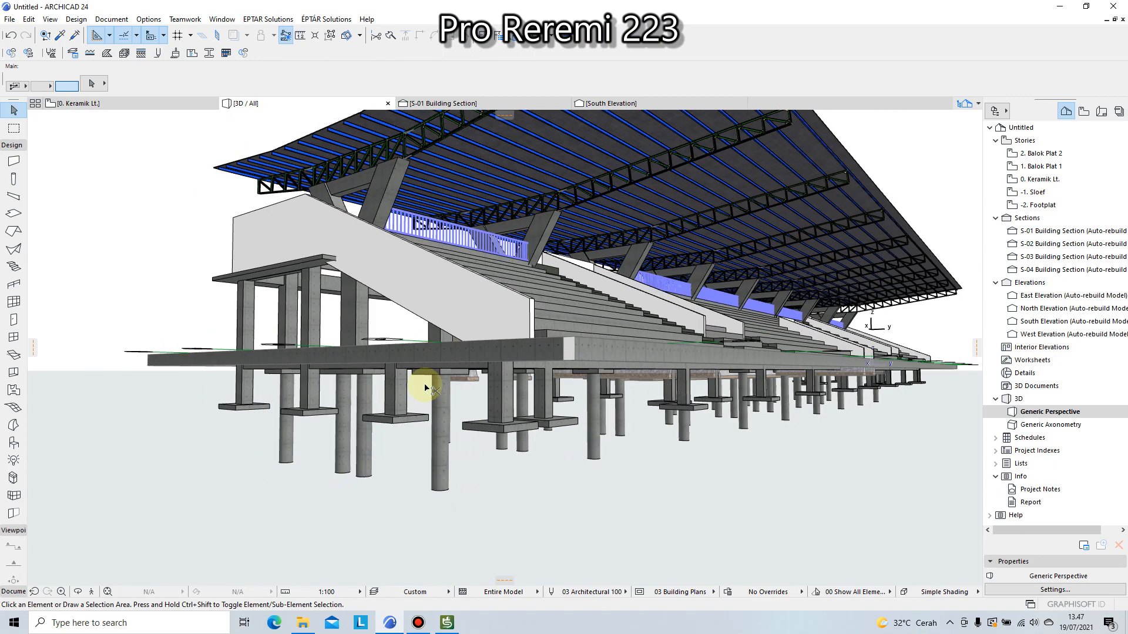
{"action": "key", "text": "ctrl+f"}
{"action": "left_click", "coordinate": [883, 171]}
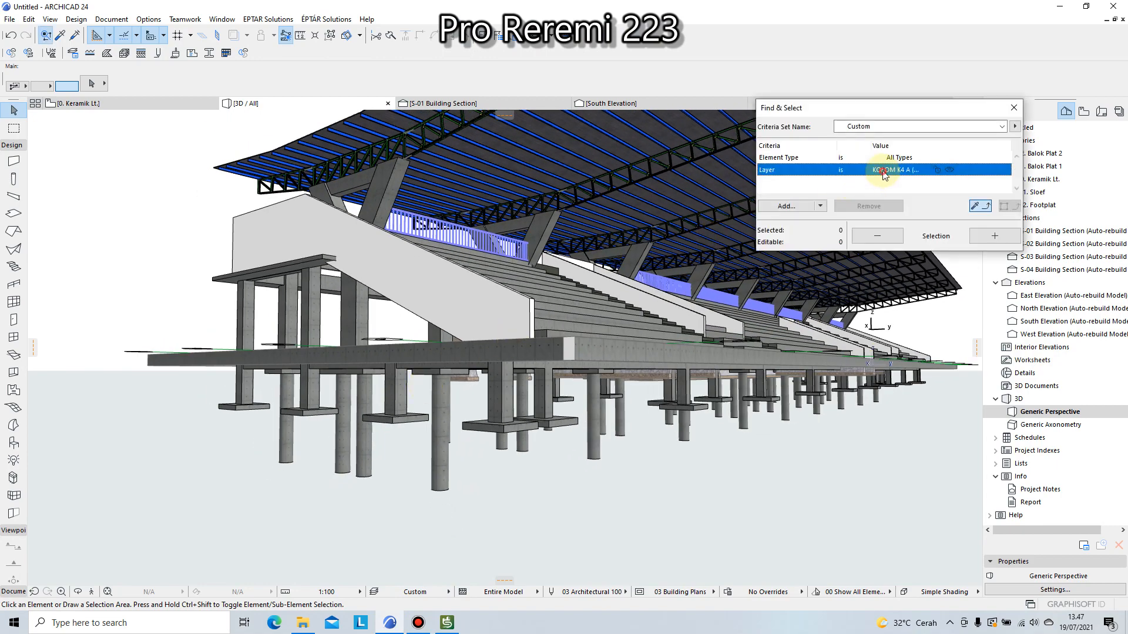
{"action": "left_click", "coordinate": [884, 171]}
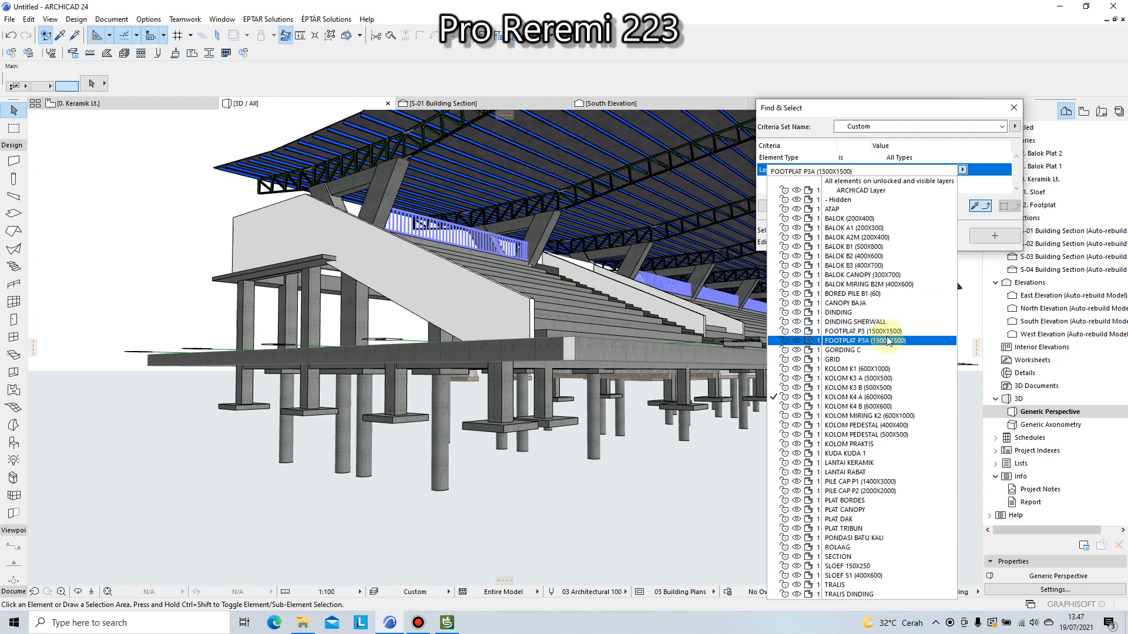
{"action": "left_click", "coordinate": [901, 427]}
{"action": "left_click", "coordinate": [998, 235]}
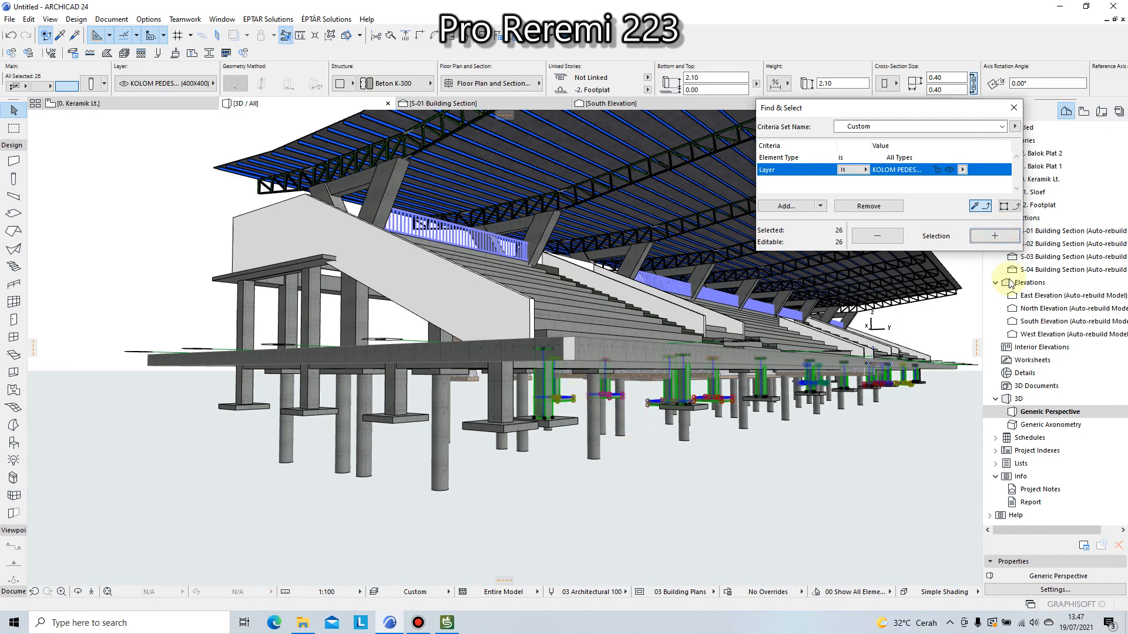
{"action": "key", "text": "Escape"}
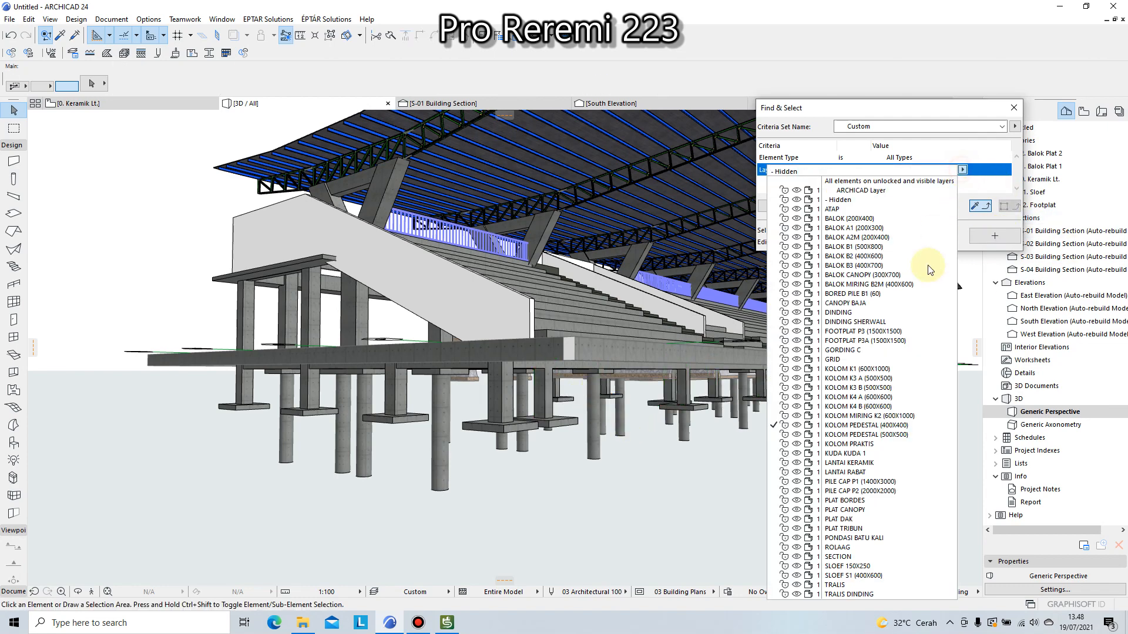
Highlight all elements on the KOLOM PEDESTAL (500X500) layer, then clear the selection
{"action": "left_click", "coordinate": [892, 425]}
{"action": "left_click", "coordinate": [990, 241]}
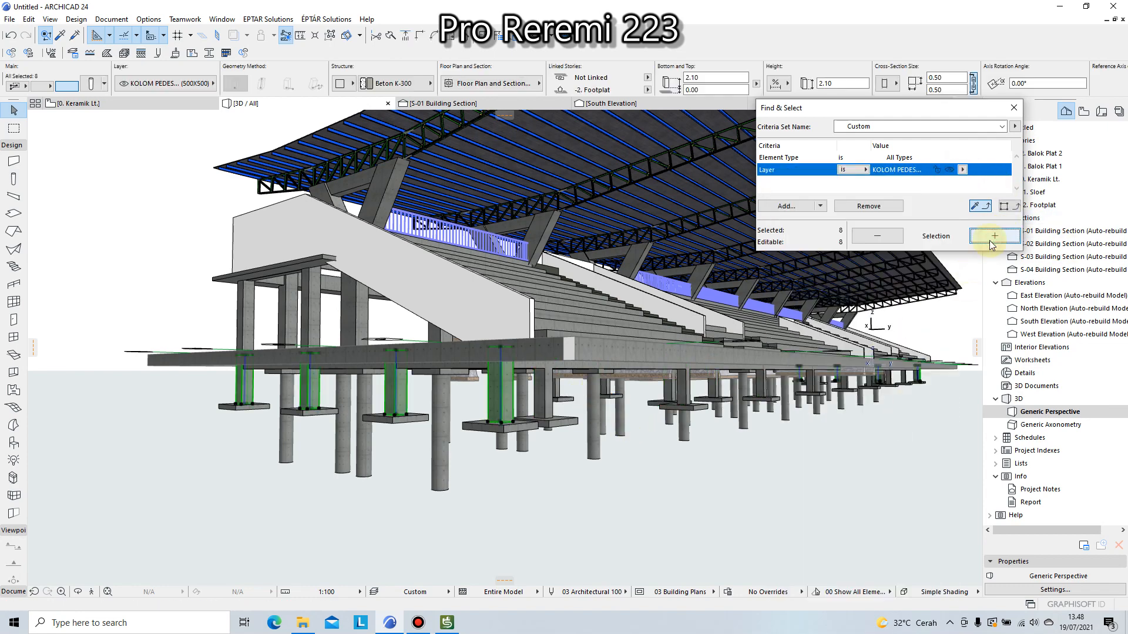
{"action": "key", "text": "Escape"}
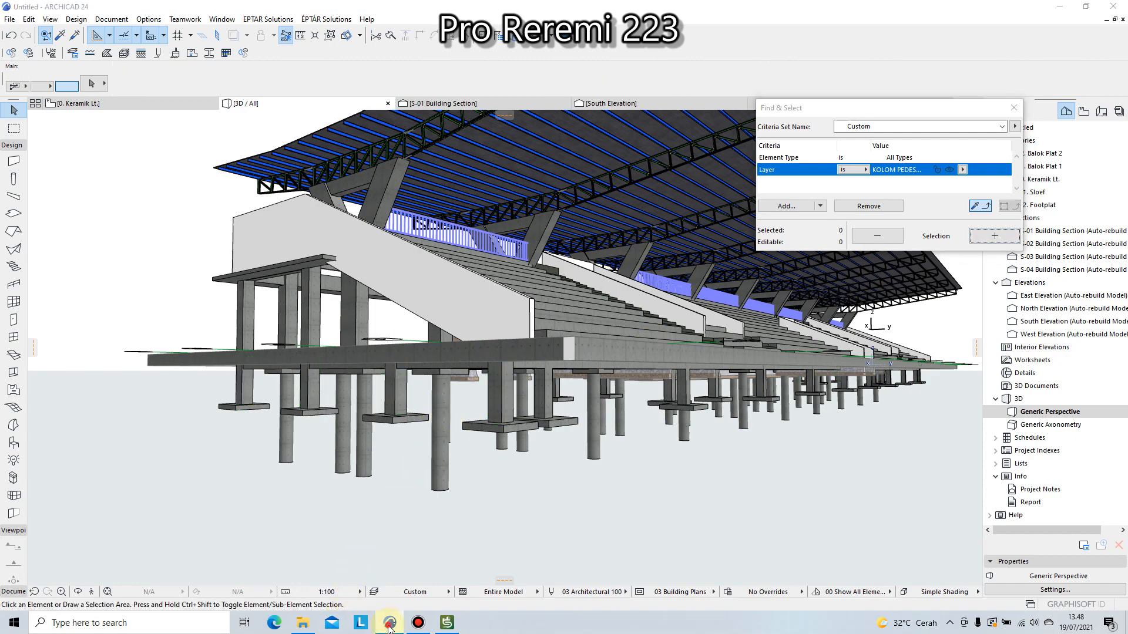
Switch back to SYNCHRO and rename the Pek. Kolom Pedestal task as Pek. Kolom Pedestal 50x50
{"action": "left_click", "coordinate": [389, 622]}
{"action": "left_click", "coordinate": [353, 186]}
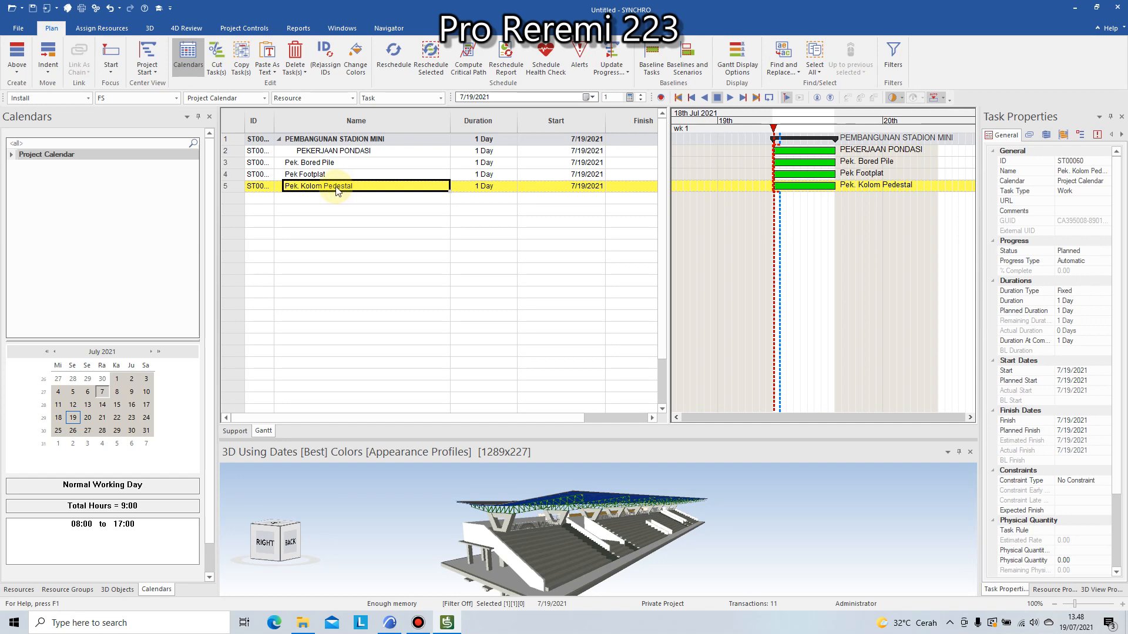
{"action": "left_click", "coordinate": [339, 185]}
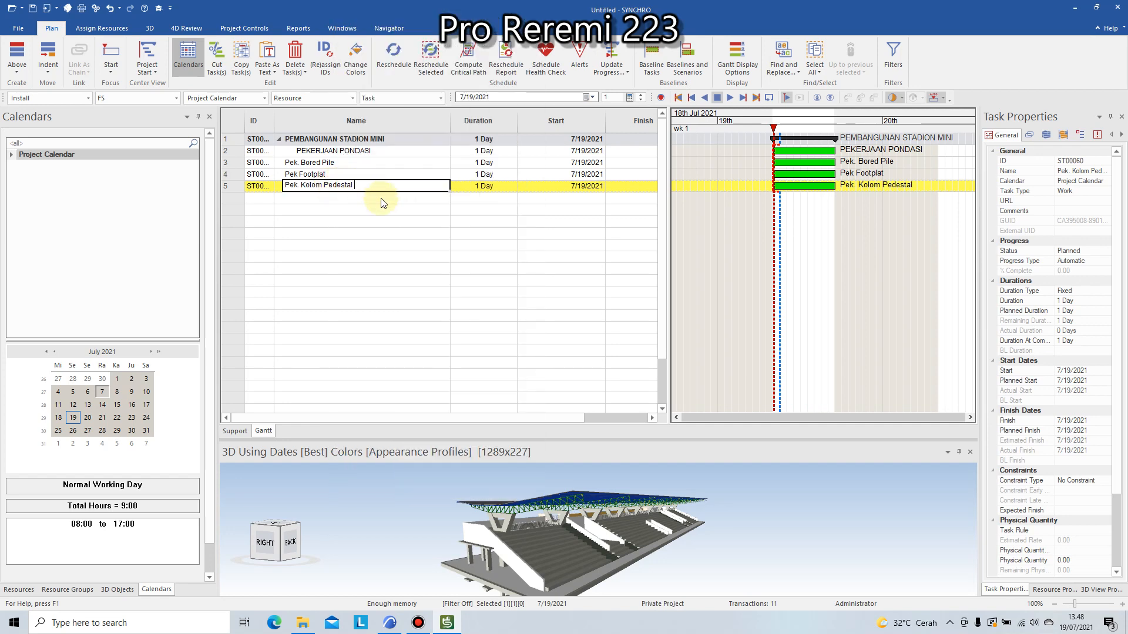
{"action": "type", "text": "50x50"}
{"action": "left_click", "coordinate": [382, 202]}
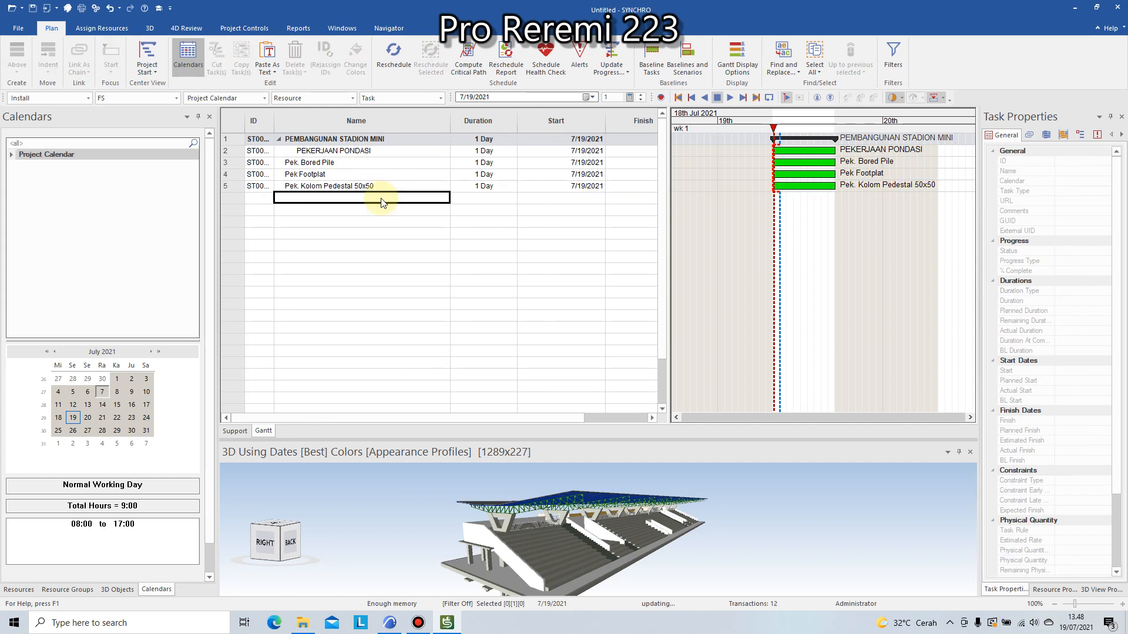
Duplicate the Pek. Kolom Pedestal 50x50 task into the empty row directly below it
{"action": "key", "text": "Up"}
{"action": "key", "text": "ctrl+c"}
{"action": "key", "text": "Down"}
{"action": "key", "text": "ctrl+v"}
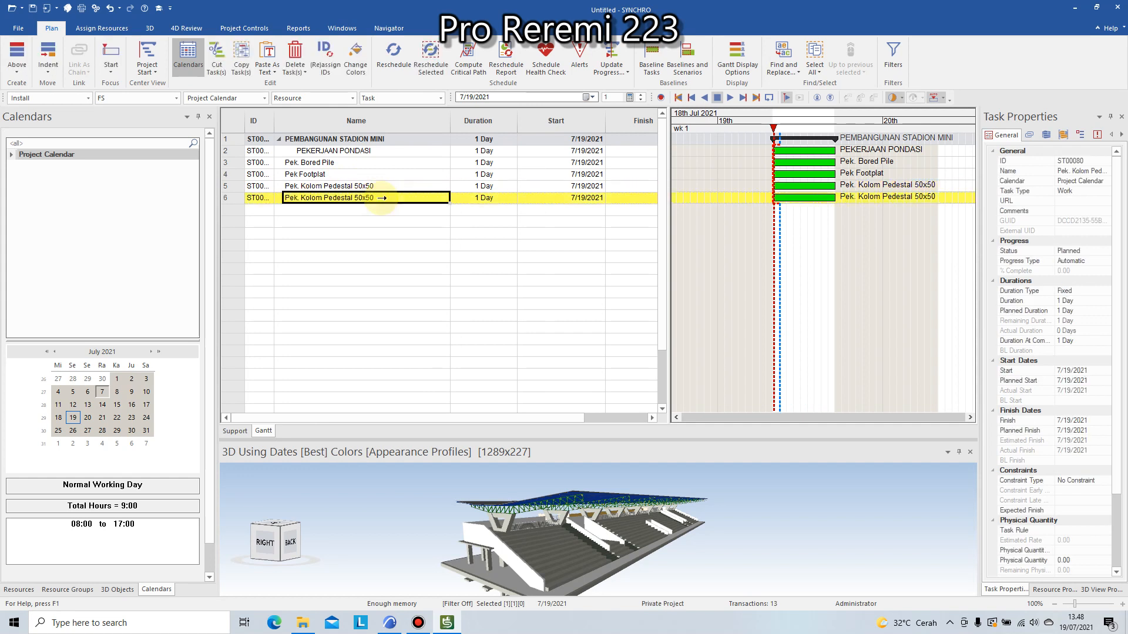
Rename the duplicated pedestal column task as Pek. Kolom Pedestal 40x40
{"action": "left_click", "coordinate": [381, 205]}
{"action": "left_click", "coordinate": [360, 200]}
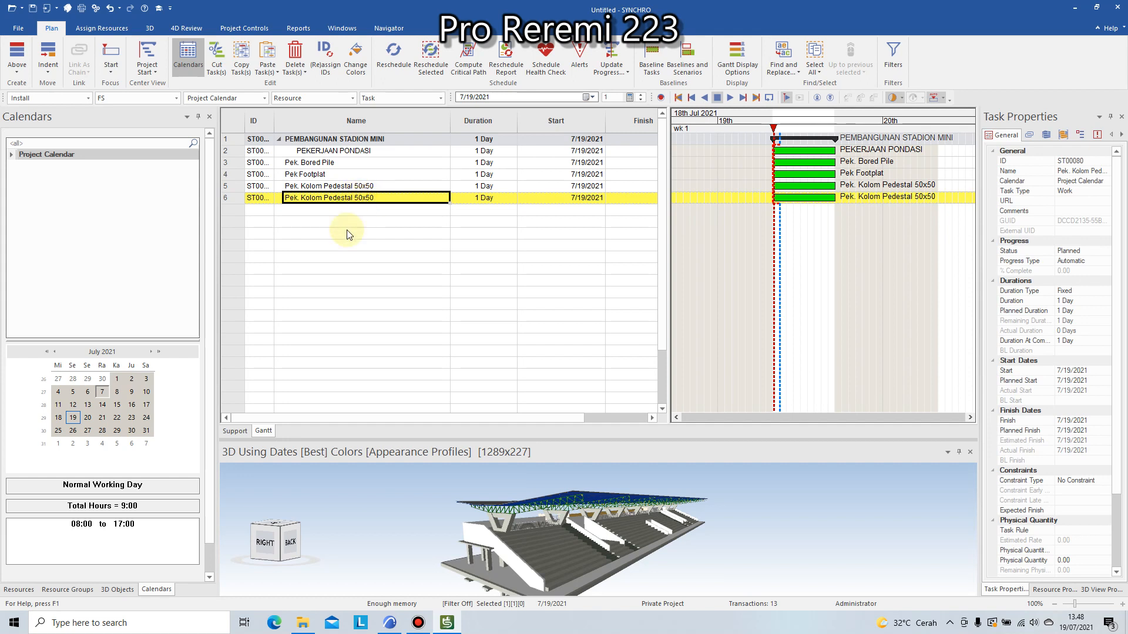
{"action": "left_click", "coordinate": [350, 267]}
{"action": "left_click", "coordinate": [360, 198]}
{"action": "left_click", "coordinate": [358, 198]}
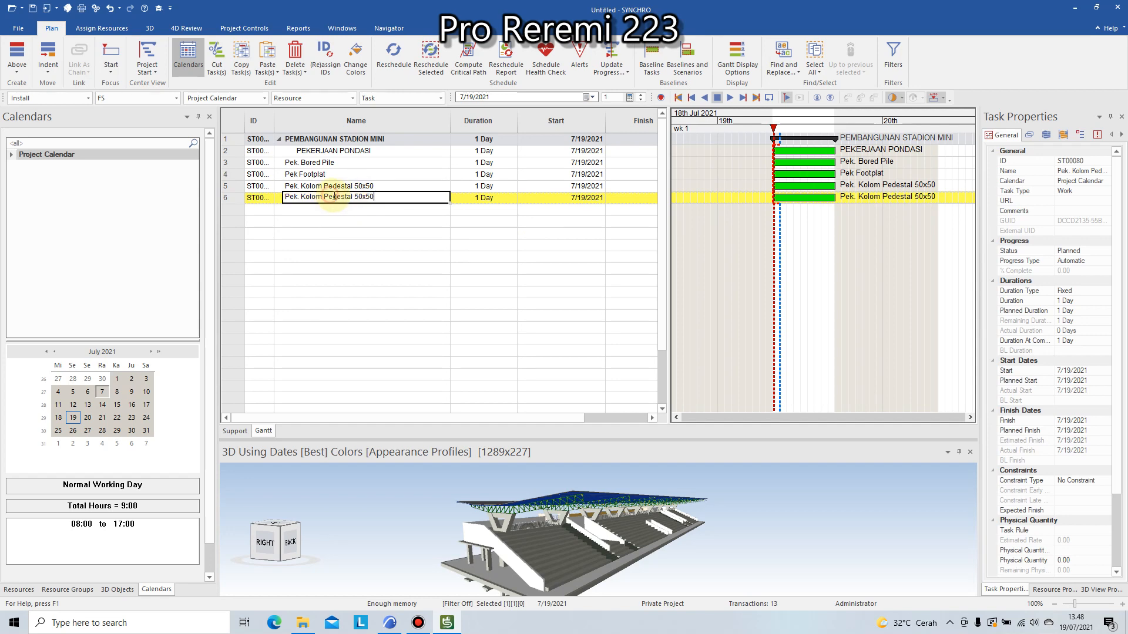
{"action": "key", "text": "Left"}
{"action": "key", "text": "BackSpace"}
{"action": "type", "text": "40x4"}
{"action": "key", "text": "Return"}
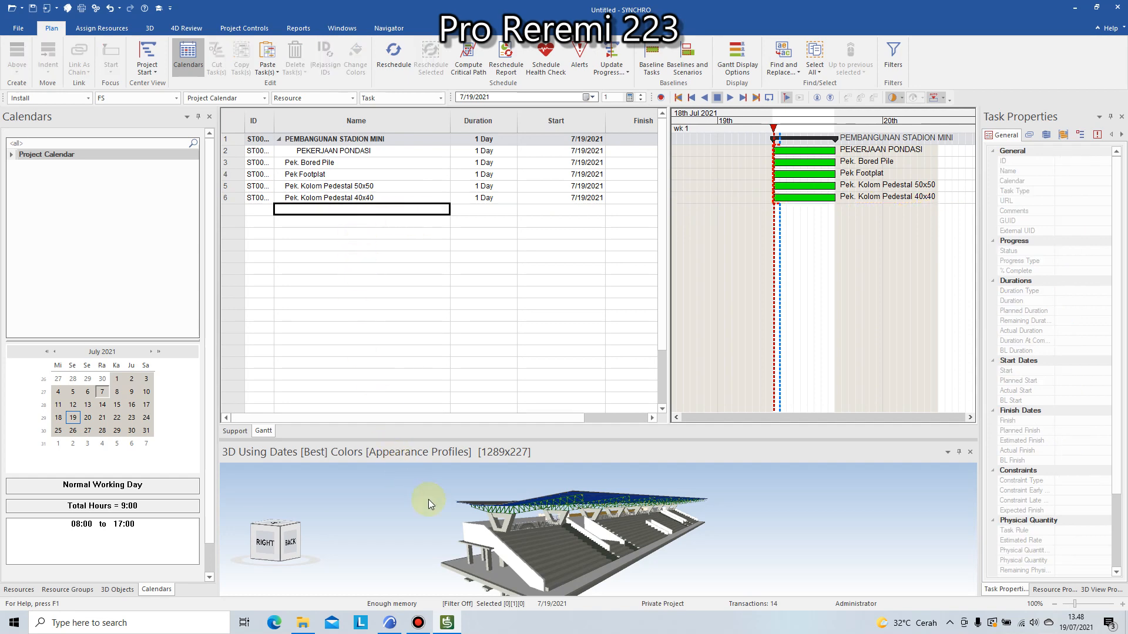
Check the foundation model in ARCHICAD, return to SYNCHRO and add a task named Pek. Pile cap 1 below the pedestal tasks
{"action": "left_click", "coordinate": [390, 623]}
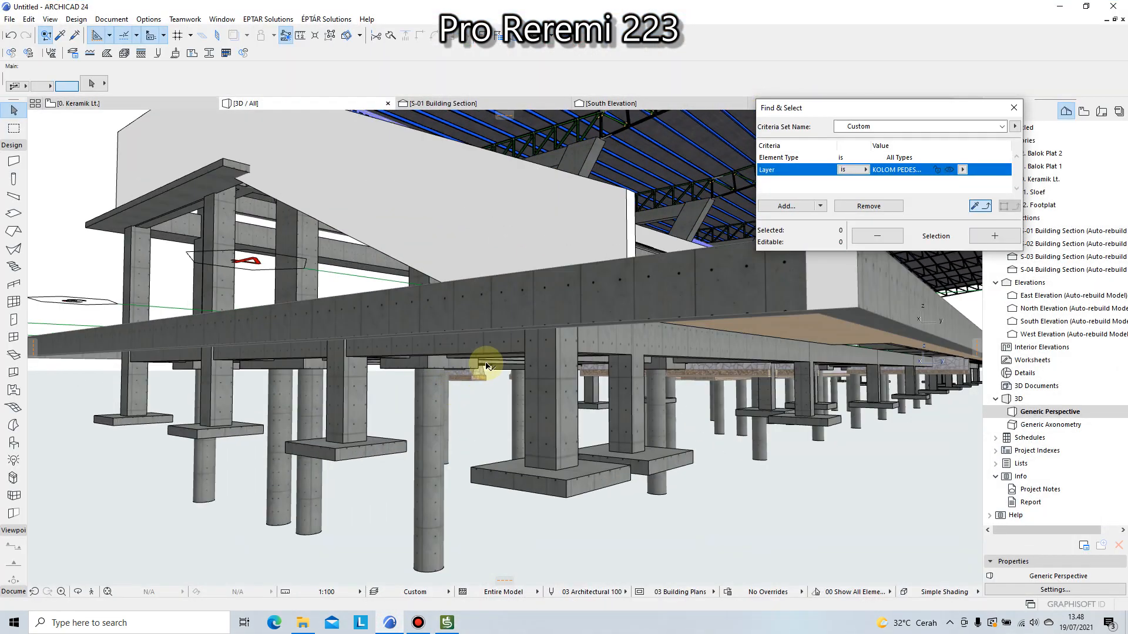
{"action": "middle_click_drag", "start_coordinate": [491, 365], "coordinate": [473, 390]}
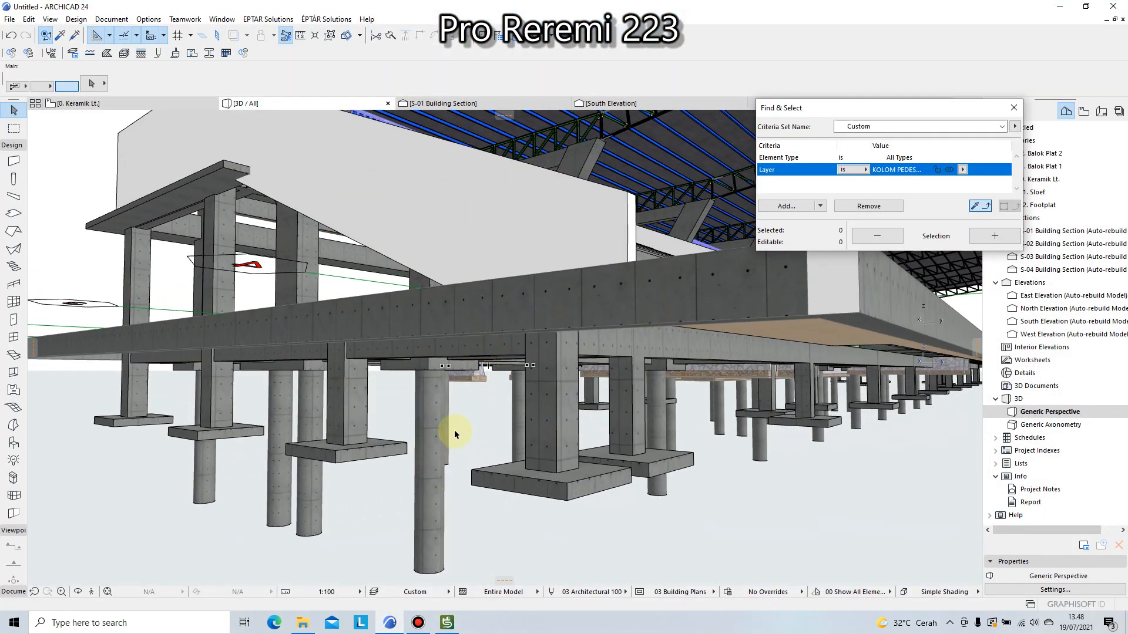
{"action": "left_click", "coordinate": [447, 623]}
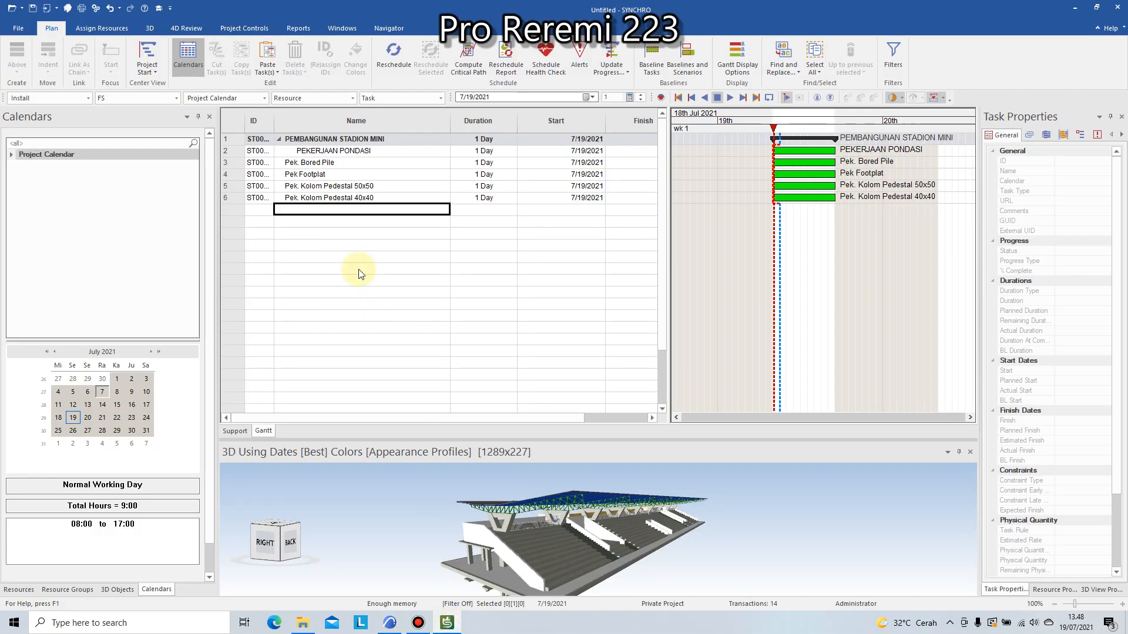
{"action": "left_click", "coordinate": [344, 245]}
{"action": "left_click", "coordinate": [334, 210]}
{"action": "type", "text": "P"}
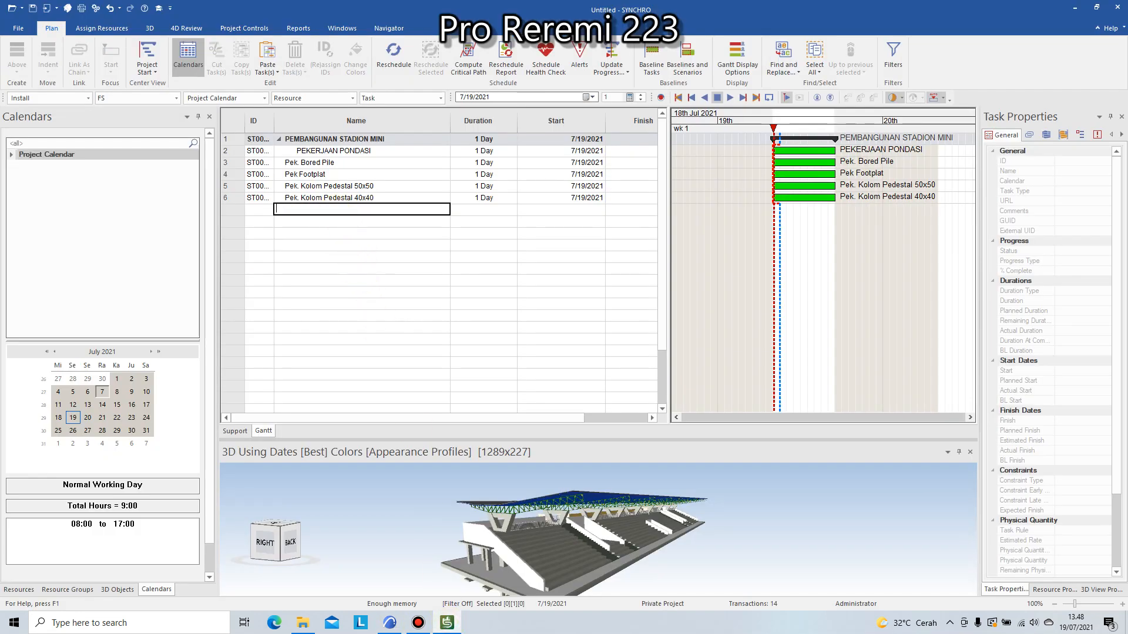
{"action": "type", "text": "ek. Pile cap 1"}
{"action": "key", "text": "Return"}
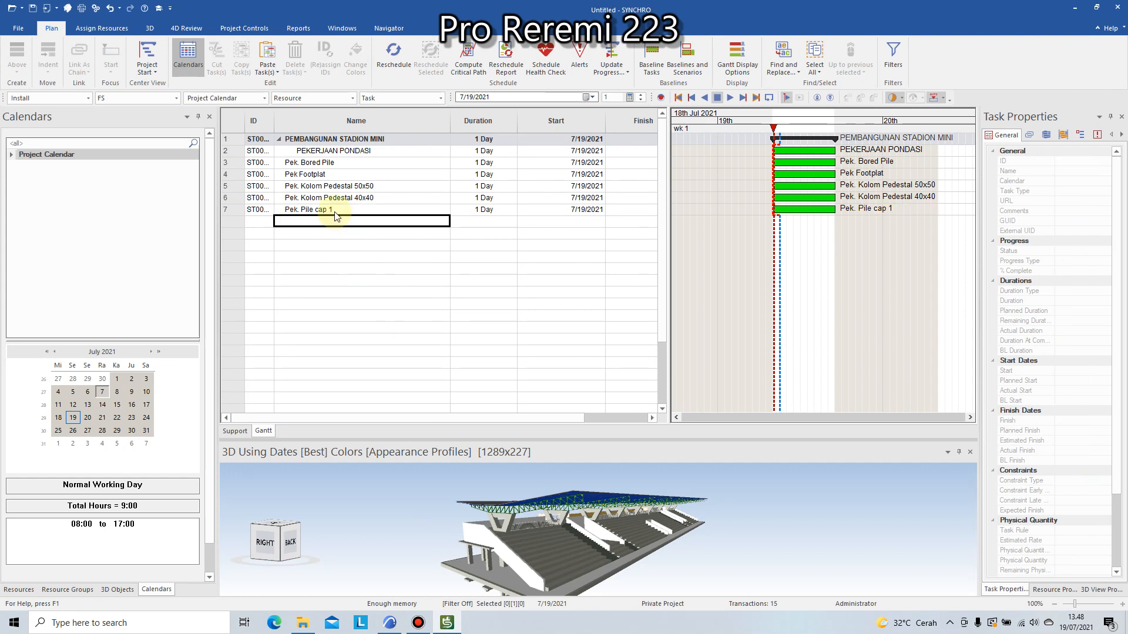
Rename the pile cap task as Pek. Pile cap Type 1
{"action": "left_click", "coordinate": [348, 211]}
{"action": "left_click", "coordinate": [328, 209]}
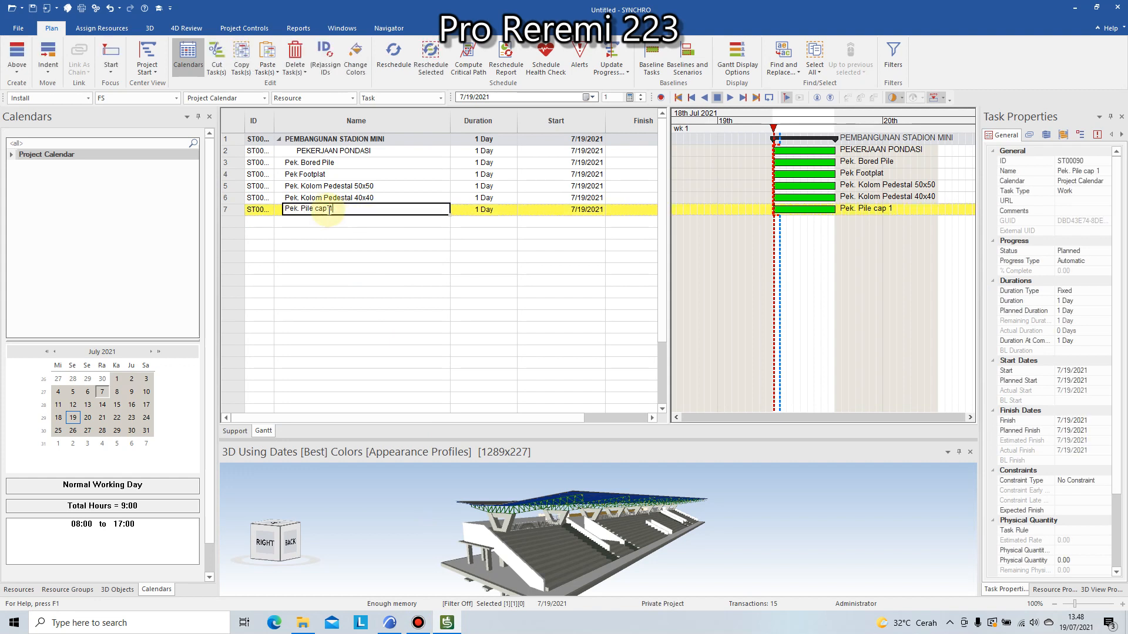
{"action": "type", "text": "Type"}
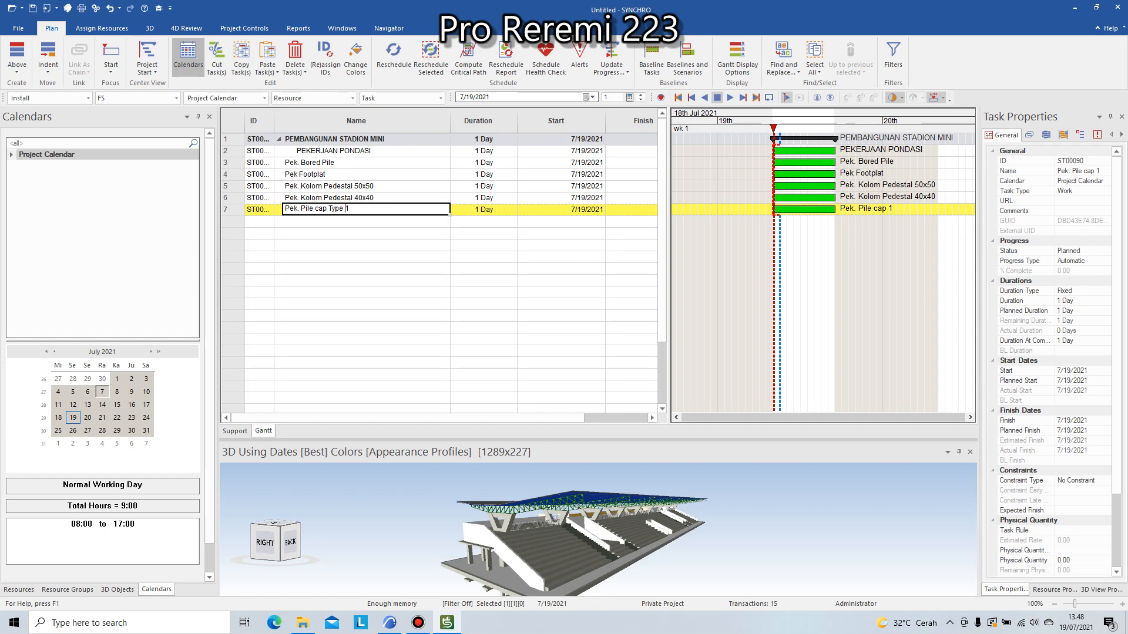
Duplicate the Pek. Pile cap Type 1 task in the row below and rename the copy as Pek. Pile cap Type 2
{"action": "left_click", "coordinate": [335, 223]}
{"action": "key", "text": "ctrl+v"}
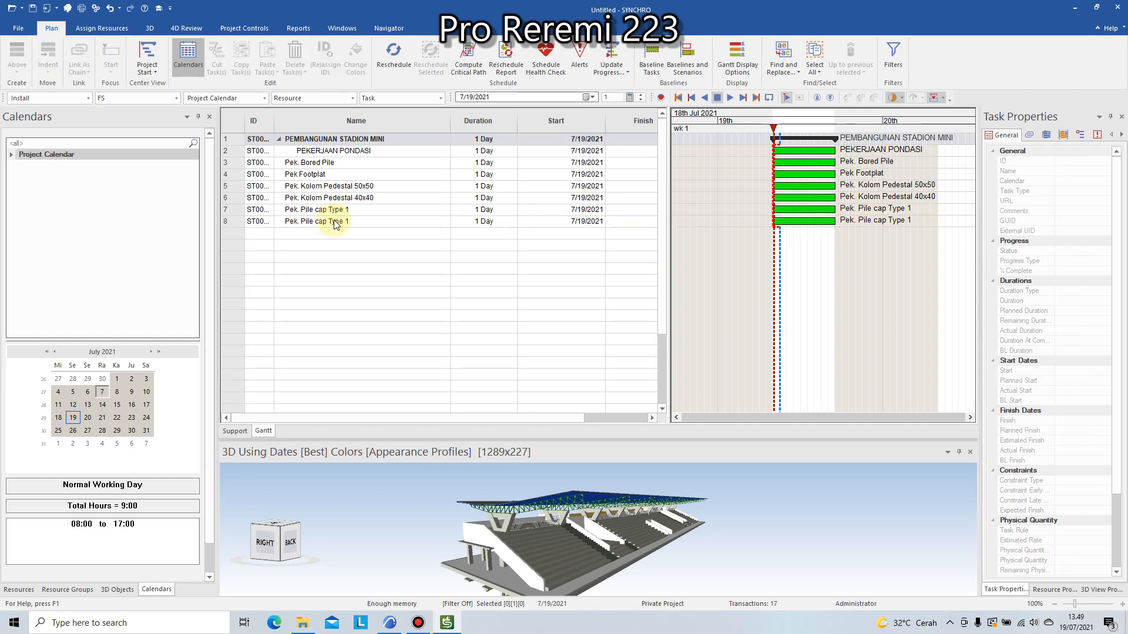
{"action": "left_click", "coordinate": [351, 221]}
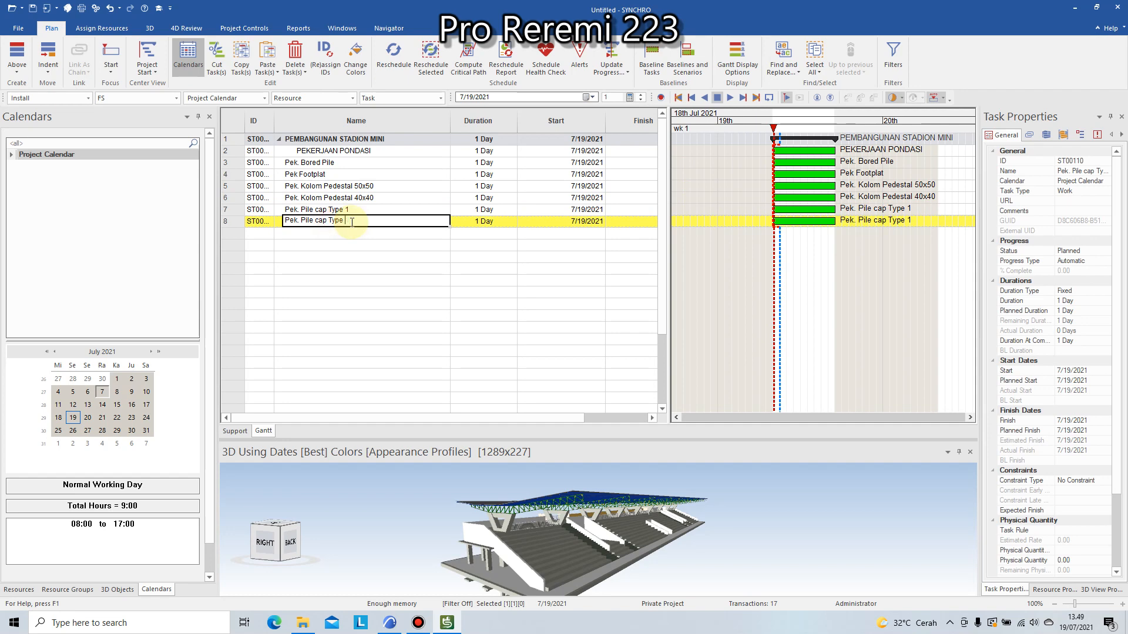
{"action": "type", "text": "2"}
{"action": "key", "text": "Return"}
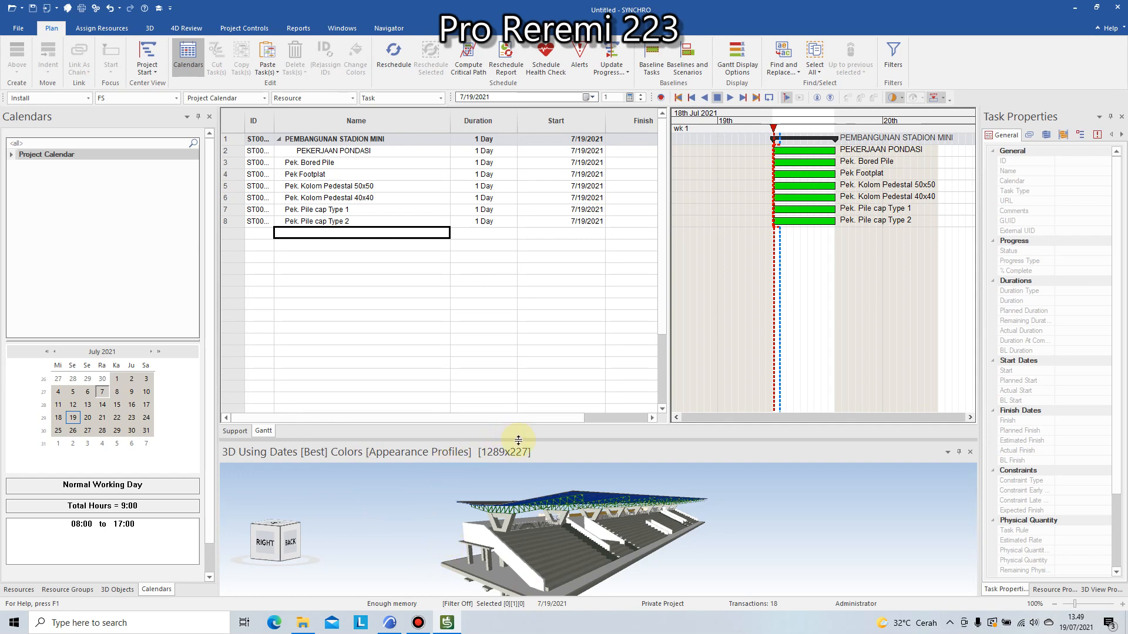
Enlarge the 3D view and inspect the stadium stands up close from a lower angle
{"action": "left_click_drag", "start_coordinate": [511, 439], "coordinate": [525, 364]}
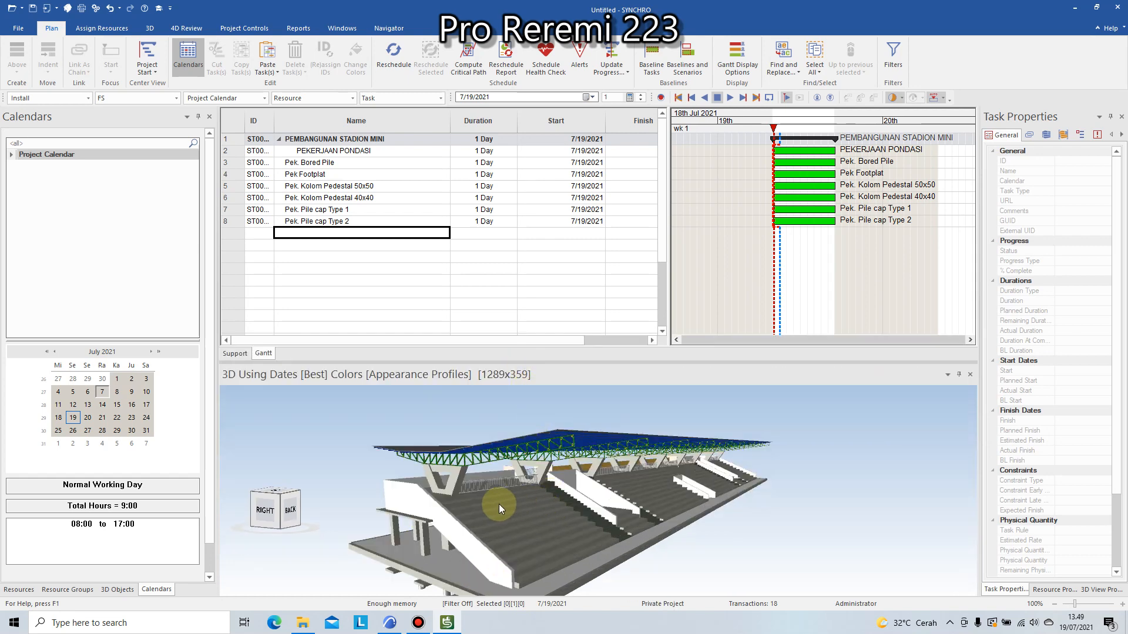
{"action": "scroll", "coordinate": [499, 503], "scroll_direction": "up", "scroll_amount": 5}
{"action": "left_click_drag", "start_coordinate": [516, 498], "coordinate": [650, 474]}
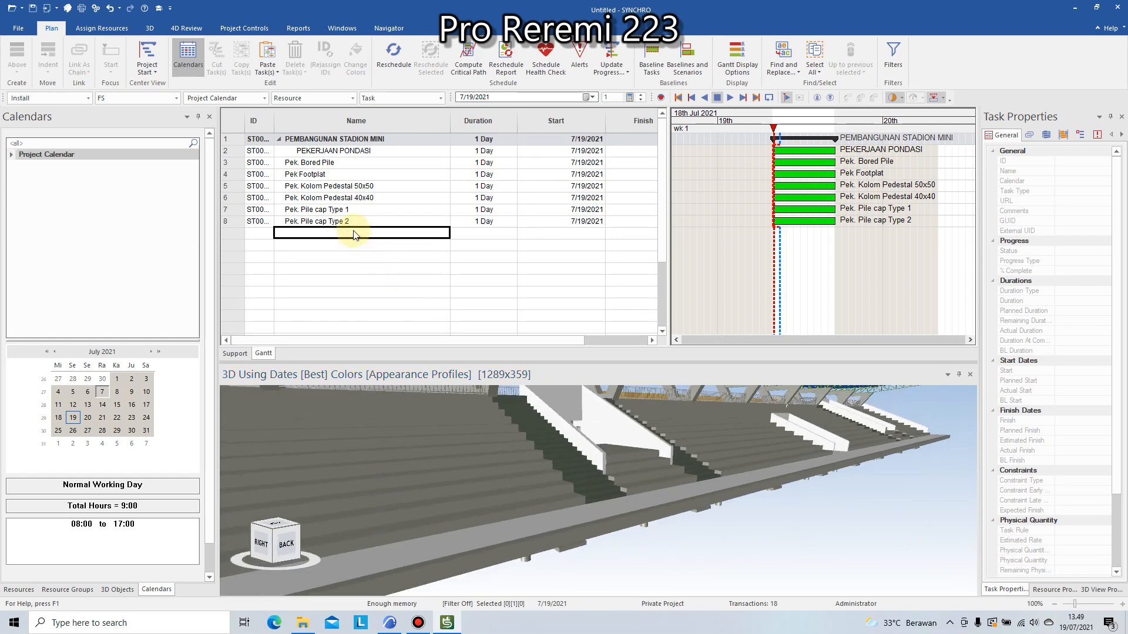
Add tasks named Pek. Pondasi Batu Kali and PEKERJAAN SLOEF in the rows below Pek. Pile cap Type 2
{"action": "type", "text": "Pas. Pondasi Batu Kali"}
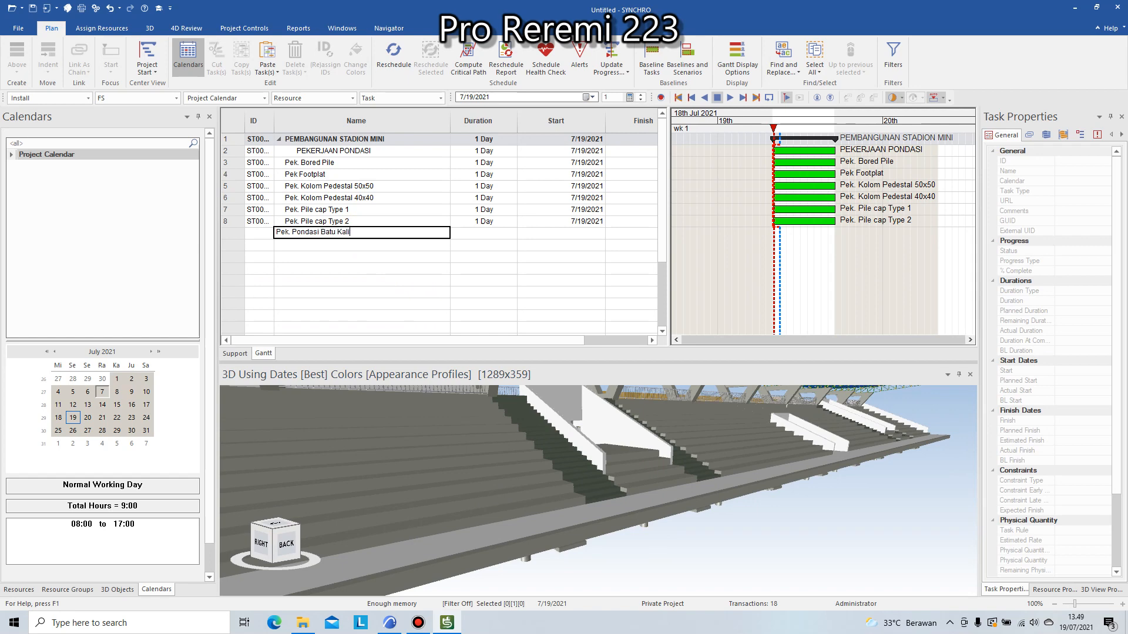
{"action": "key", "text": "Return"}
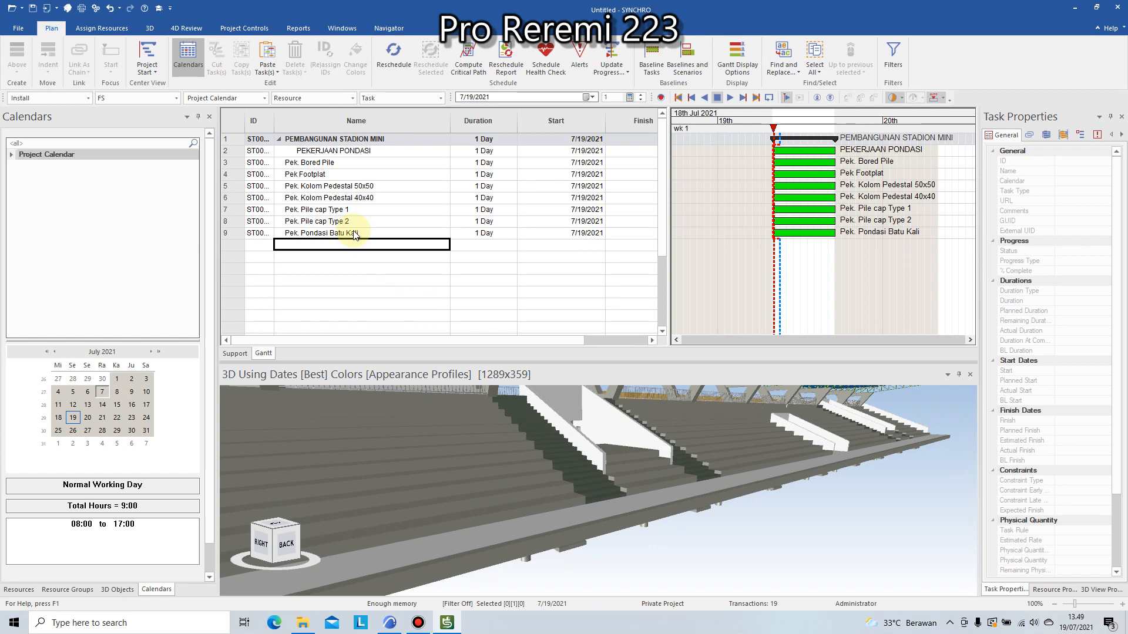
{"action": "type", "text": "PEKERJ"}
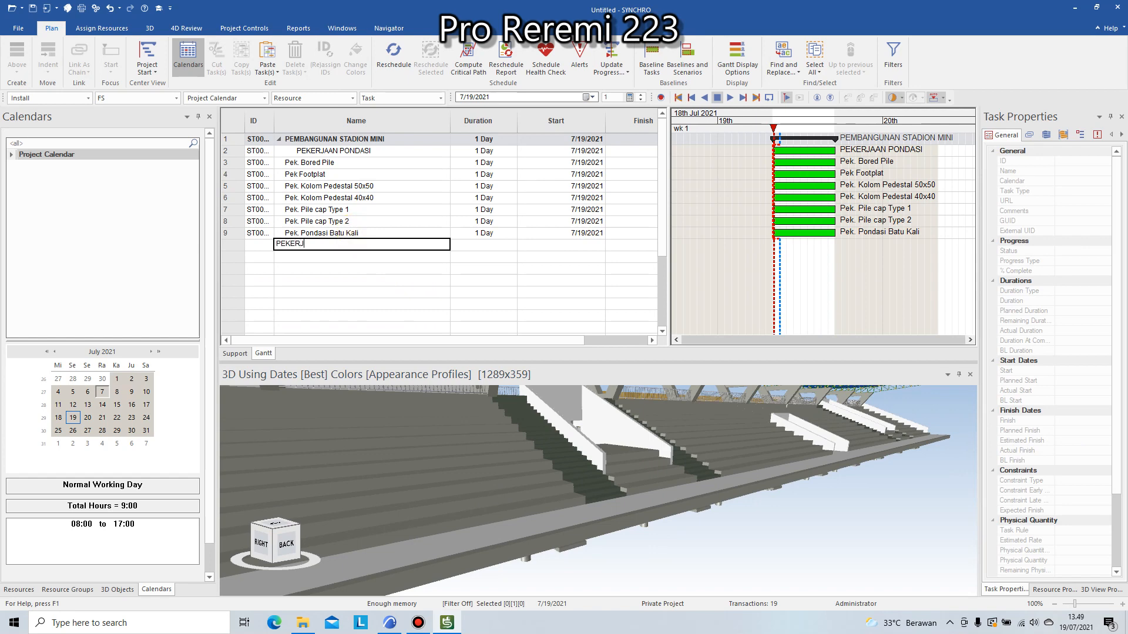
{"action": "type", "text": "AAN SLOEF"}
{"action": "key", "text": "Return"}
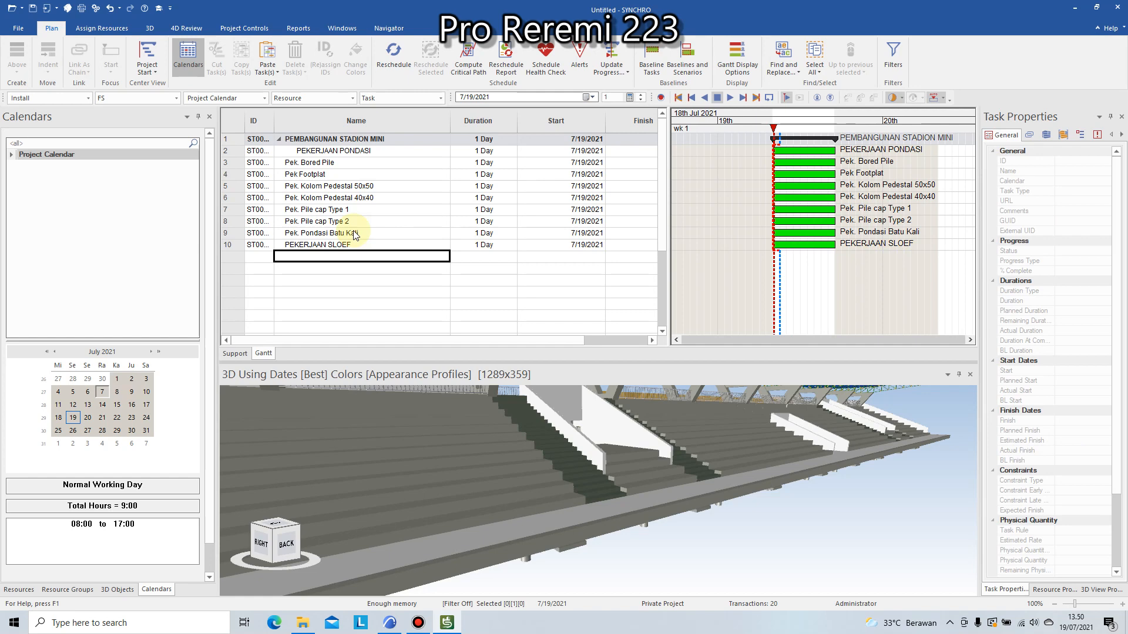
Add tasks named Pek. Sloef Type 1 and Pek. Sloef Type 2 below the PEKERJAAN SLOEF task
{"action": "type", "text": "Pek. Sloef"}
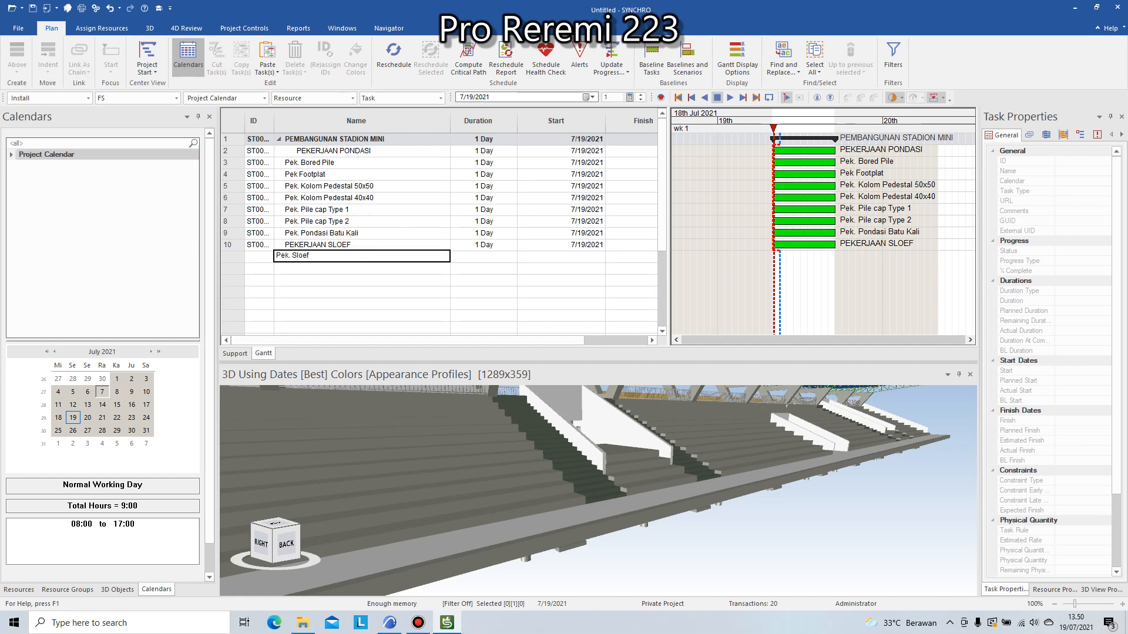
{"action": "type", "text": " Type 1"}
{"action": "key", "text": "Return"}
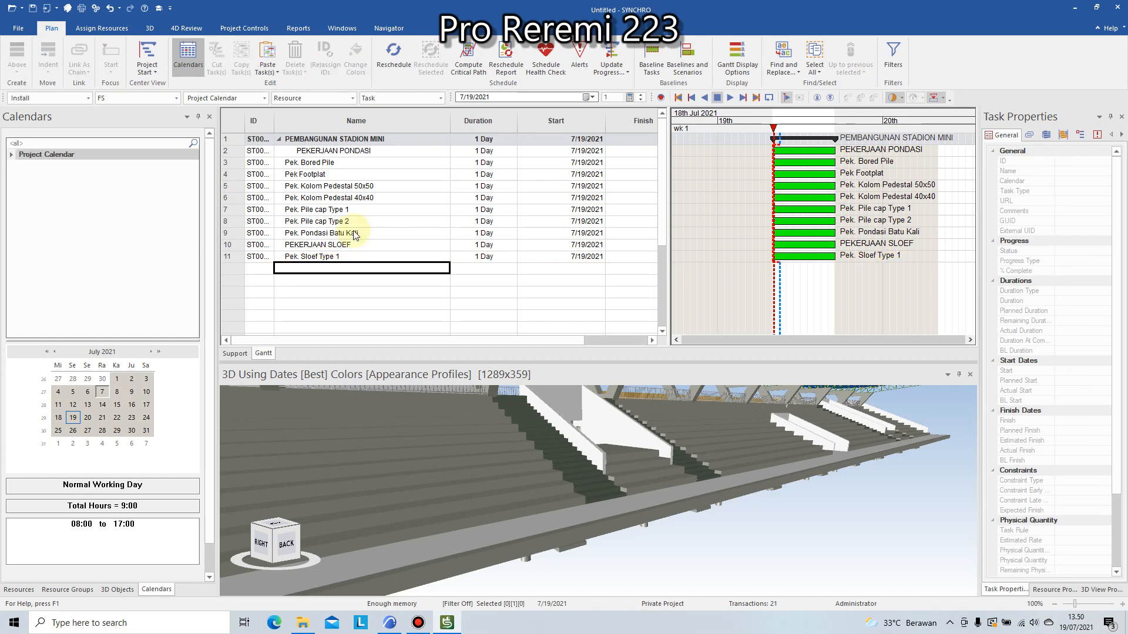
{"action": "type", "text": "Pek. Sloef Type 1"}
{"action": "left_click", "coordinate": [307, 267]}
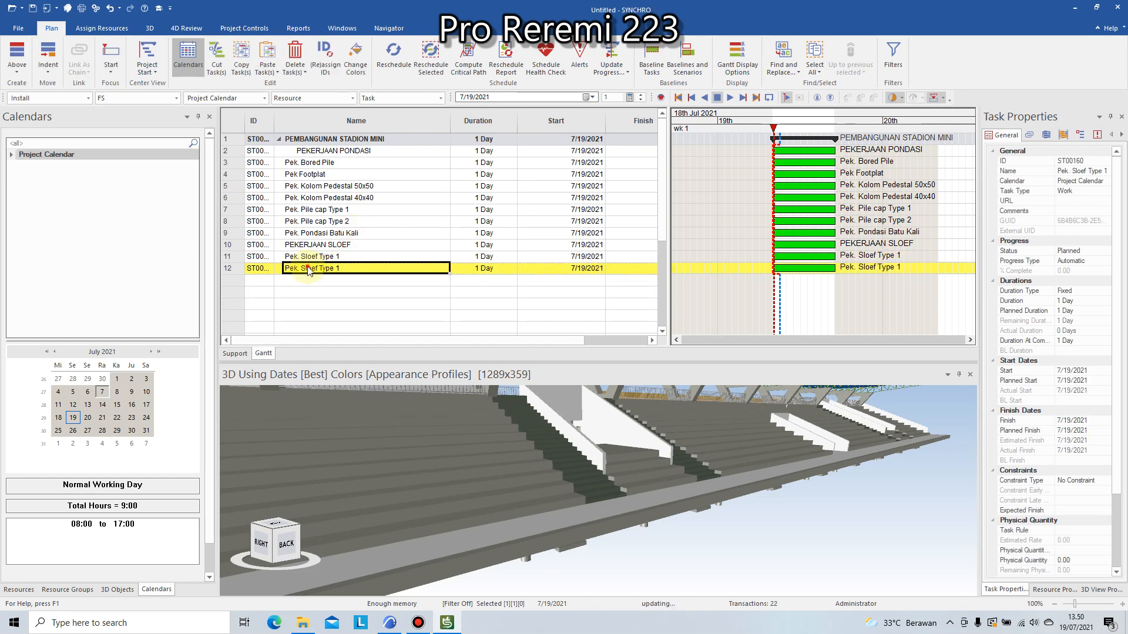
{"action": "key", "text": "BackSpace"}
{"action": "type", "text": "2"}
{"action": "key", "text": "Return"}
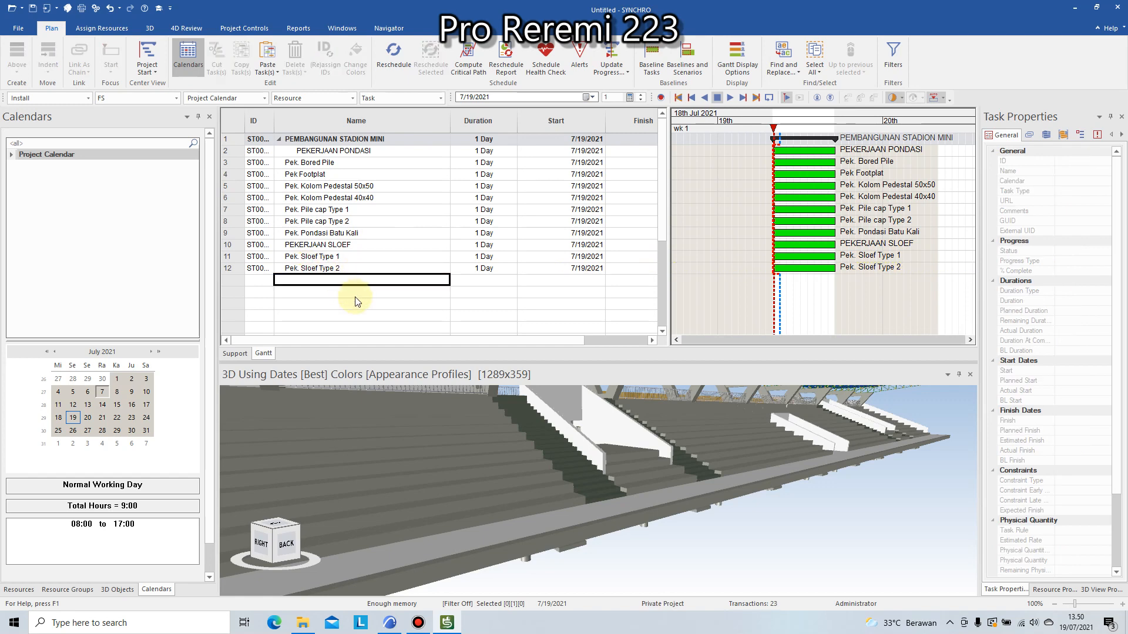
Inspect the stadium's columns in the 3D view and add a task named PEKRJAAN KOLOM below the sloef tasks
{"action": "scroll", "coordinate": [690, 474], "scroll_direction": "down", "scroll_amount": 5}
{"action": "scroll", "coordinate": [525, 478], "scroll_direction": "up", "scroll_amount": 3}
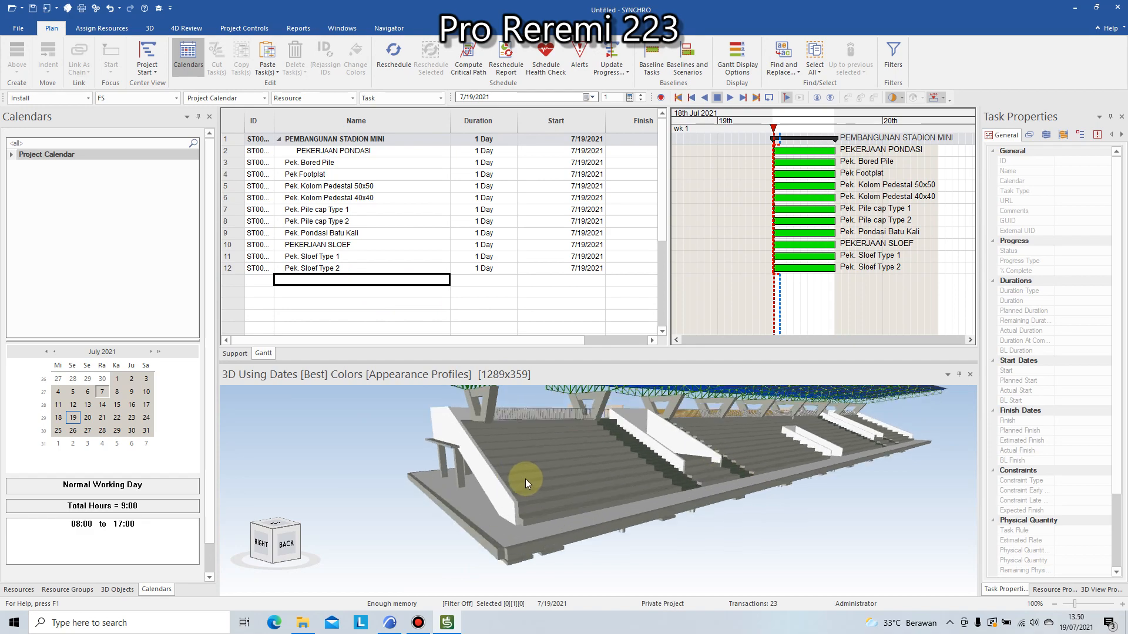
{"action": "middle_click_drag", "start_coordinate": [513, 485], "coordinate": [538, 434]}
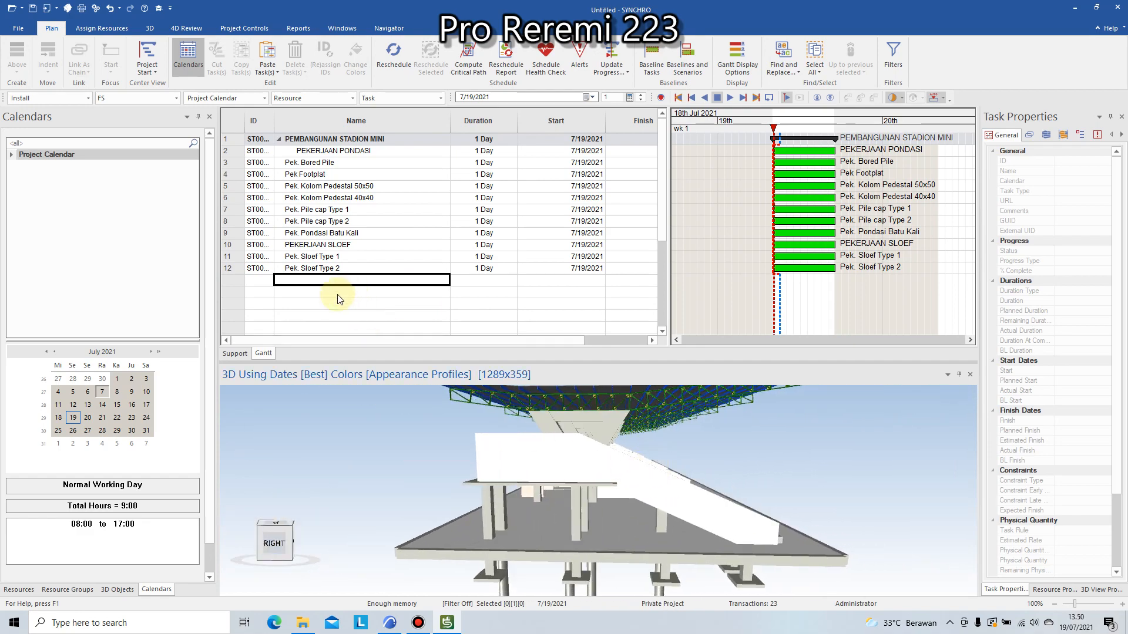
{"action": "mouse_move", "coordinate": [723, 451]}
{"action": "middle_mouse_down"}
{"action": "mouse_move", "coordinate": [688, 459]}
{"action": "mouse_move", "coordinate": [735, 474]}
{"action": "mouse_move", "coordinate": [689, 482]}
{"action": "mouse_move", "coordinate": [728, 461]}
{"action": "middle_mouse_up"}
{"action": "scroll", "coordinate": [688, 459], "scroll_direction": "down", "scroll_amount": 5}
{"action": "scroll", "coordinate": [584, 471], "scroll_direction": "up", "scroll_amount": 3}
{"action": "scroll", "coordinate": [728, 461], "scroll_direction": "up", "scroll_amount": 3}
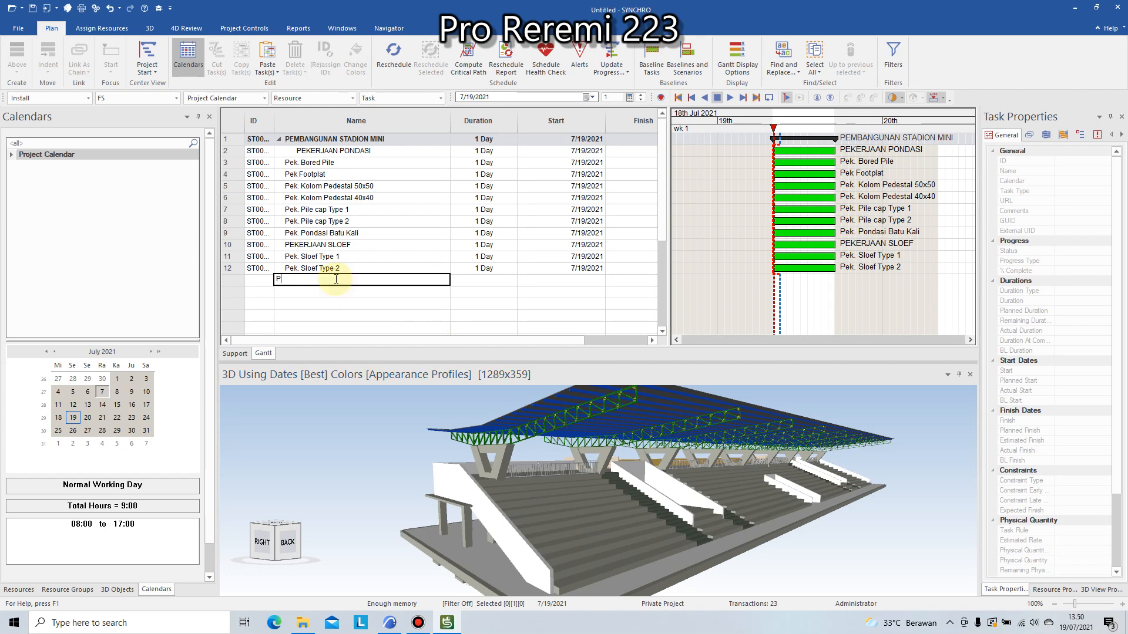
{"action": "type", "text": "PEKR"}
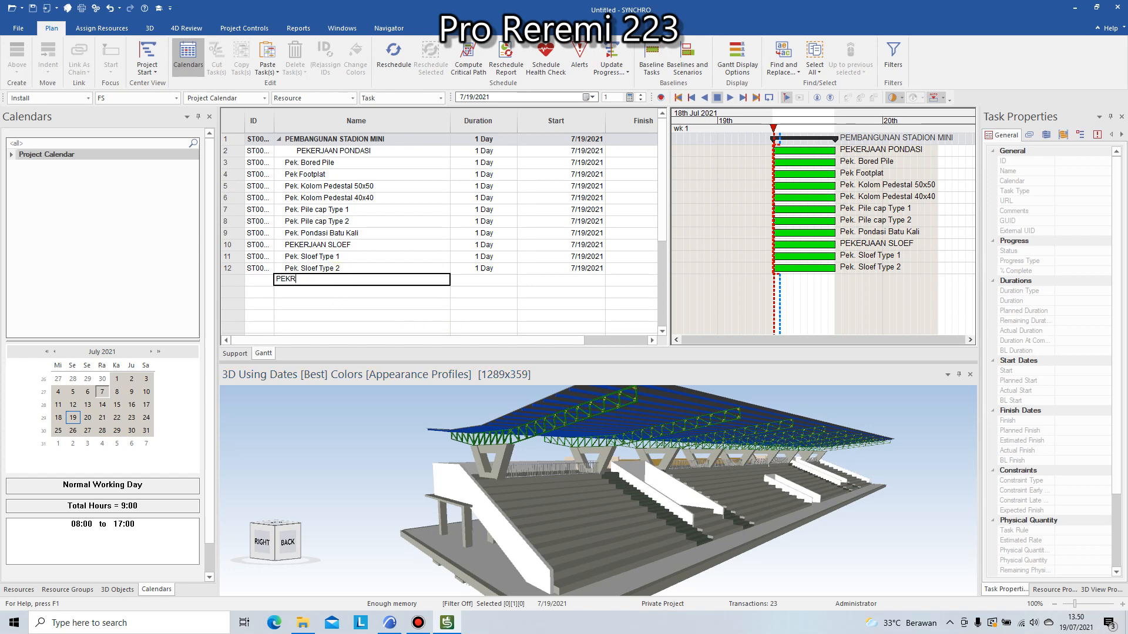
{"action": "type", "text": "JAAN KOLOM"}
{"action": "key", "text": "Return"}
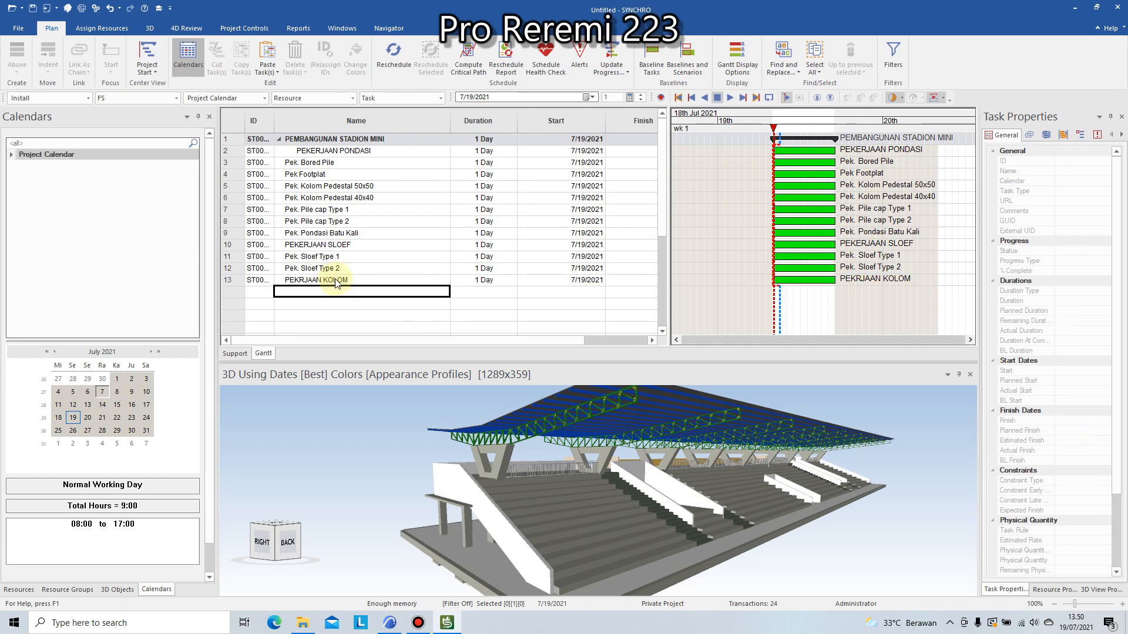
Check the column layer names in ARCHICAD, return to SYNCHRO and add a task named Pek. Kolom K1 below PEKRJAAN KOLOM
{"action": "left_click", "coordinate": [390, 623]}
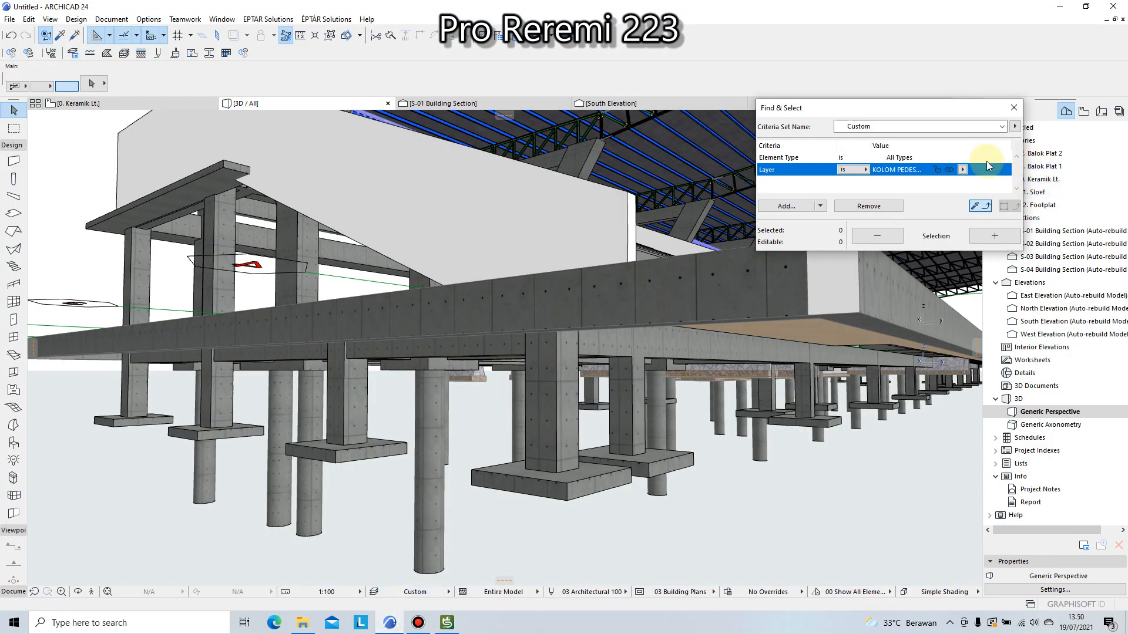
{"action": "left_click", "coordinate": [962, 169]}
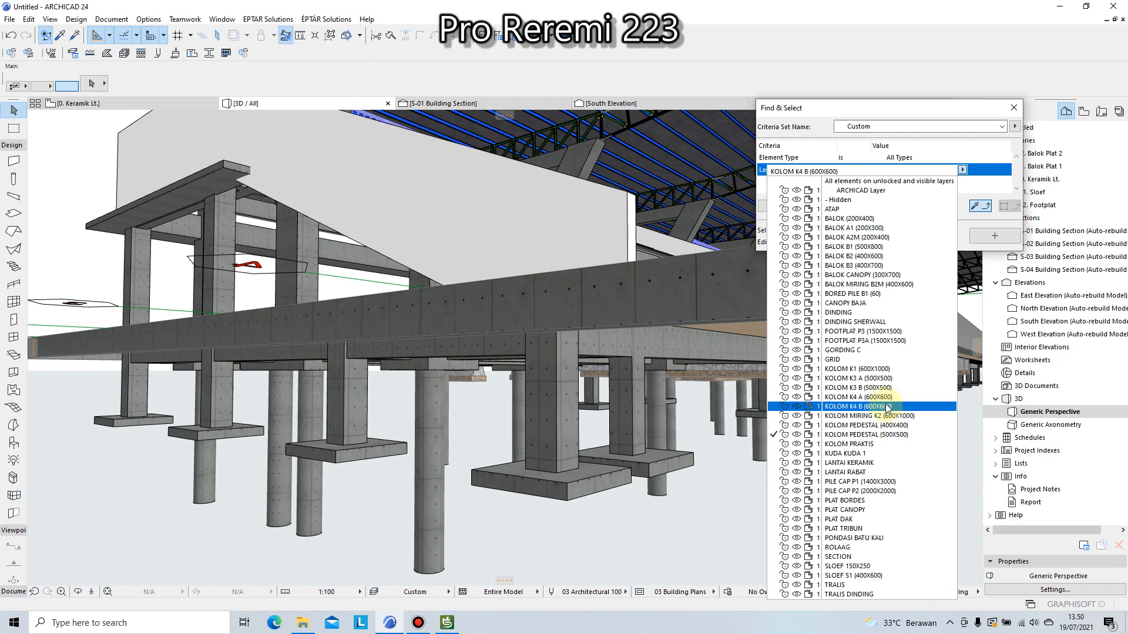
{"action": "left_click", "coordinate": [749, 461]}
{"action": "left_click", "coordinate": [446, 624]}
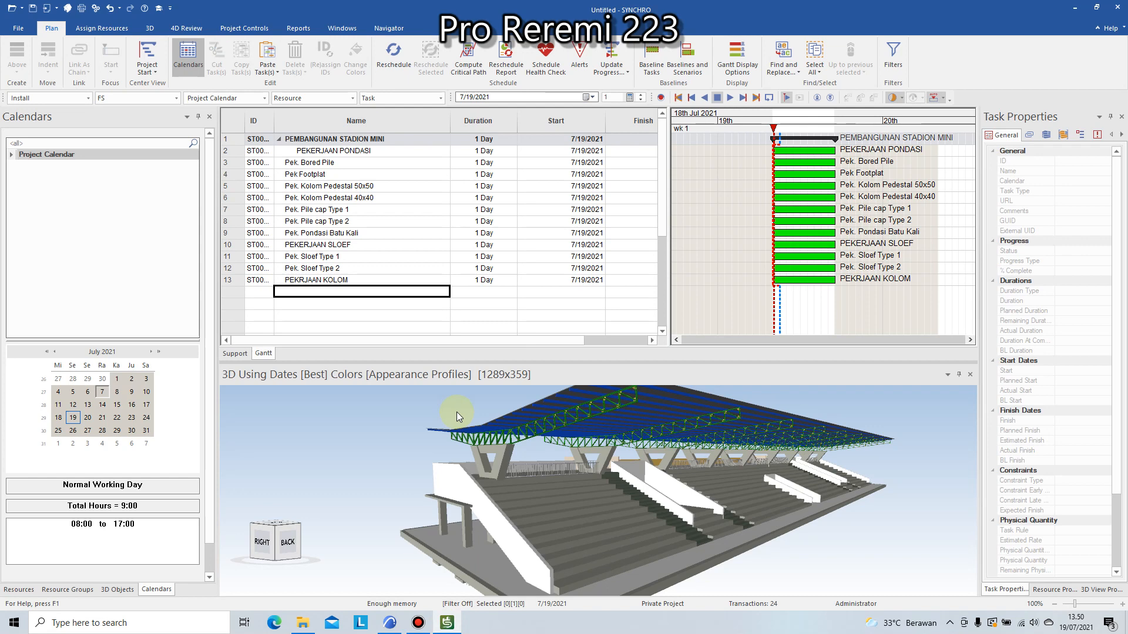
{"action": "left_click", "coordinate": [320, 288]}
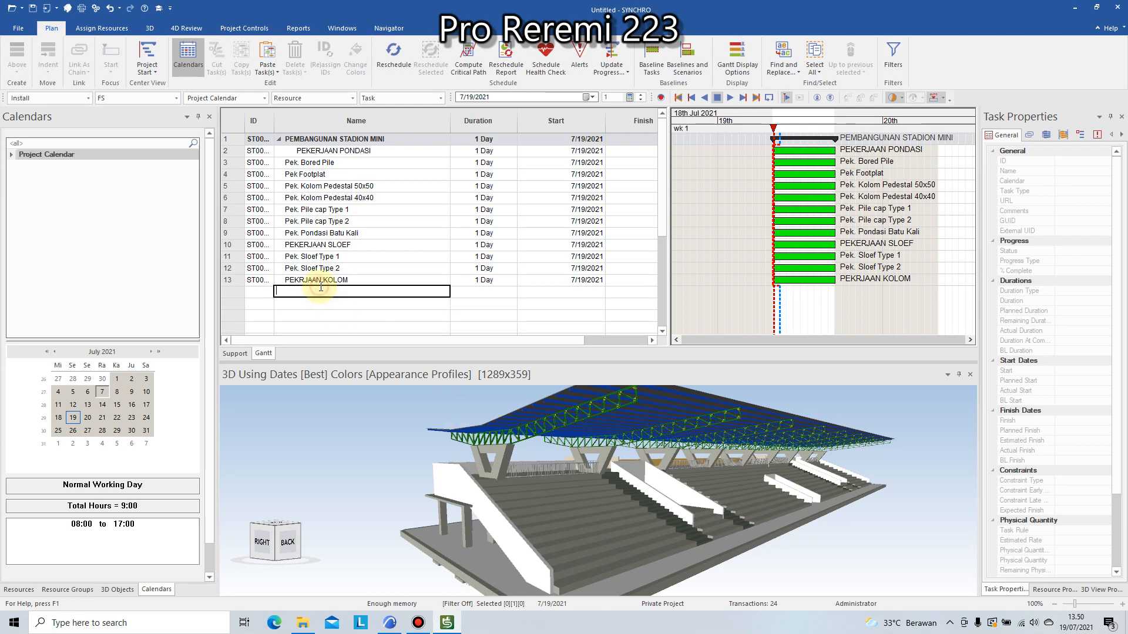
{"action": "type", "text": "Pek. Kolom K1"}
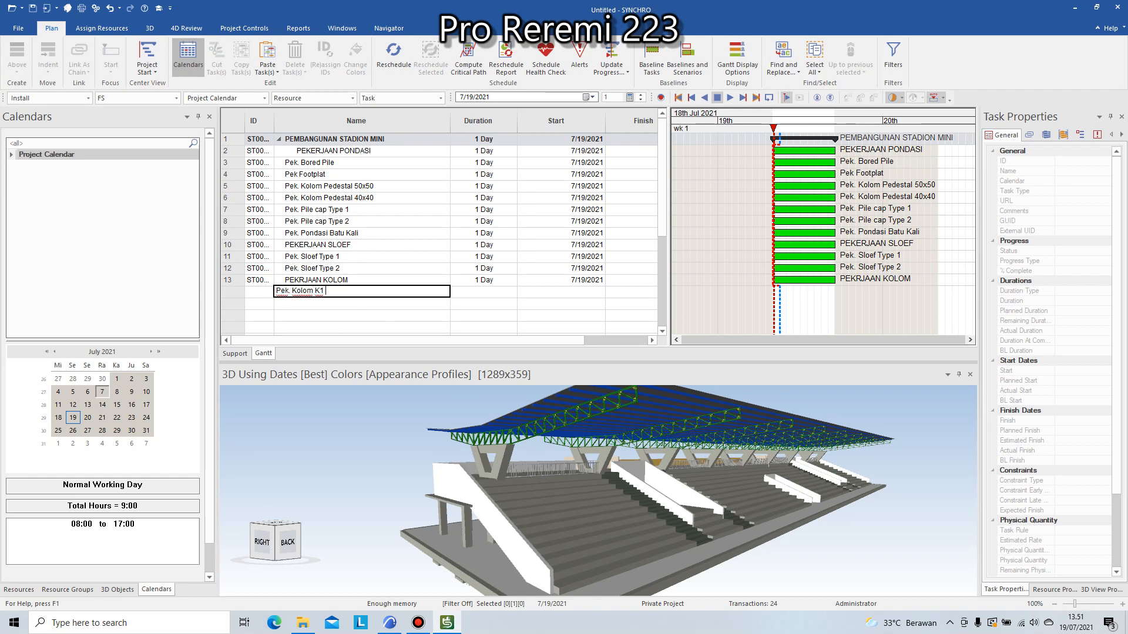
{"action": "key", "text": "Return"}
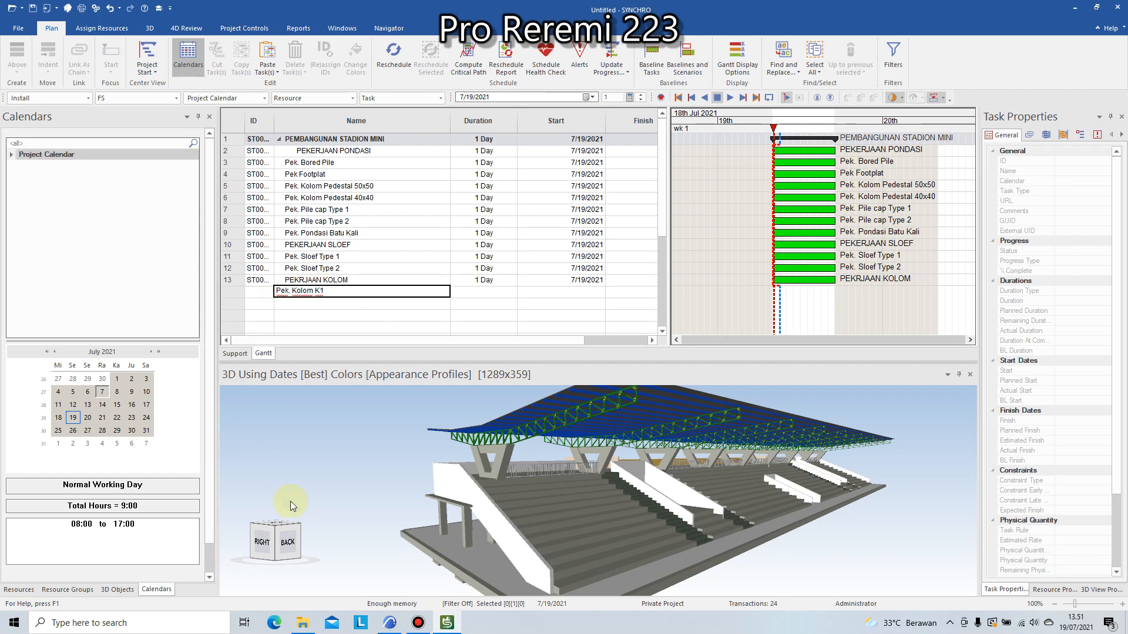
Switch to ARCHICAD, select all elements on the KOLOM K1 (600X1000) layer and examine where these columns stand in the 3D model
{"action": "left_click", "coordinate": [388, 623]}
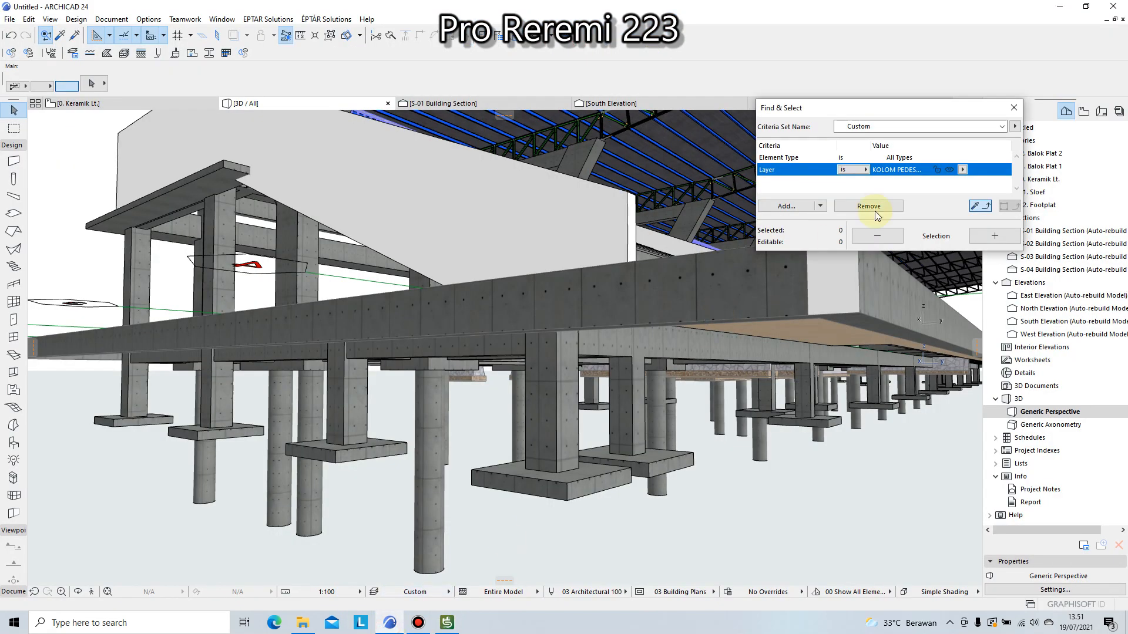
{"action": "left_click", "coordinate": [962, 170]}
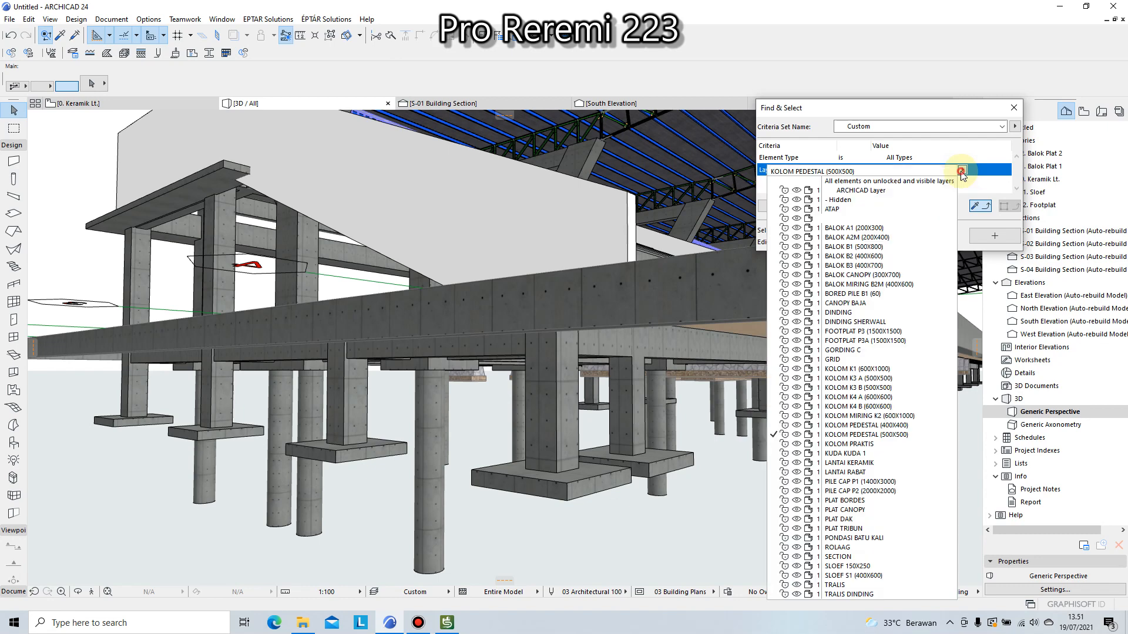
{"action": "left_click", "coordinate": [874, 370]}
{"action": "left_click", "coordinate": [982, 236]}
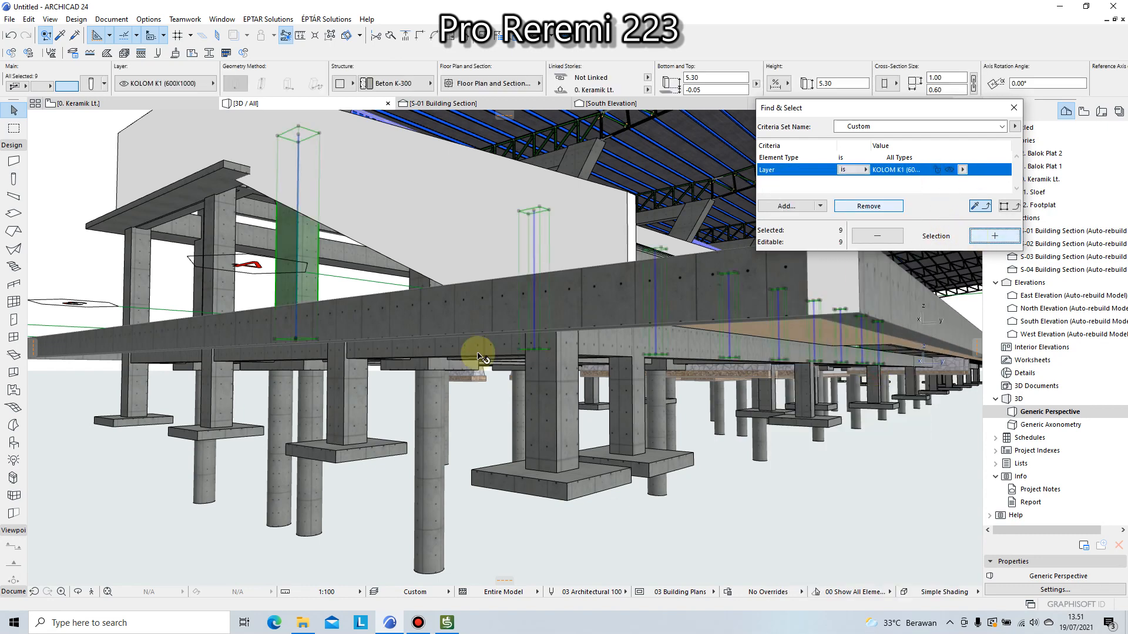
{"action": "middle_click_drag", "start_coordinate": [268, 313], "coordinate": [365, 395]}
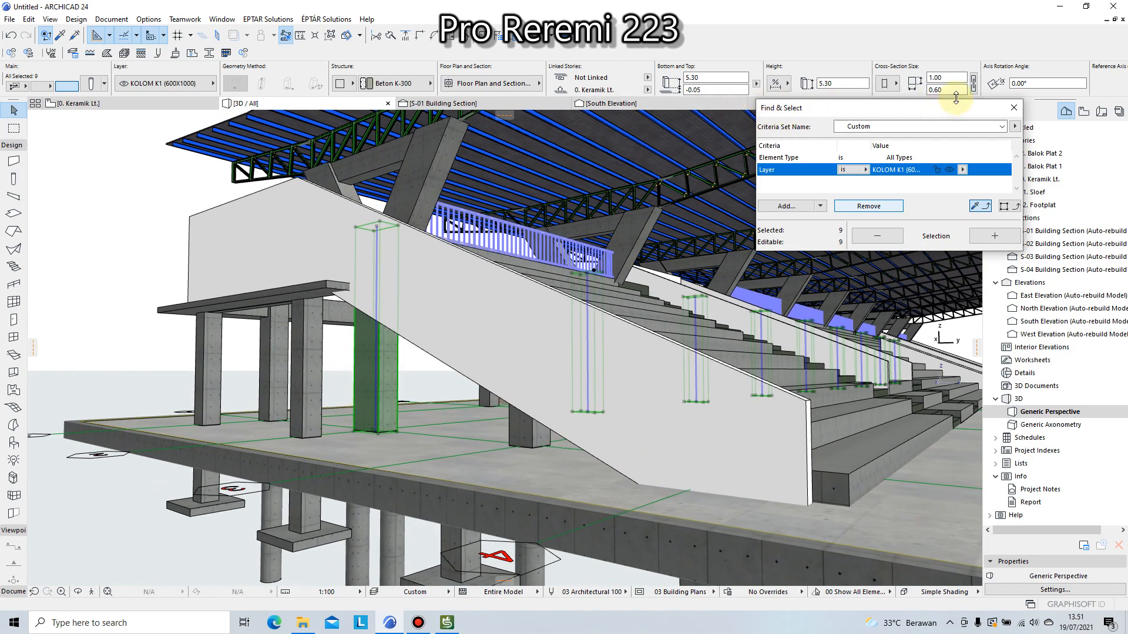
{"action": "scroll", "coordinate": [364, 390], "scroll_direction": "up", "scroll_amount": 2}
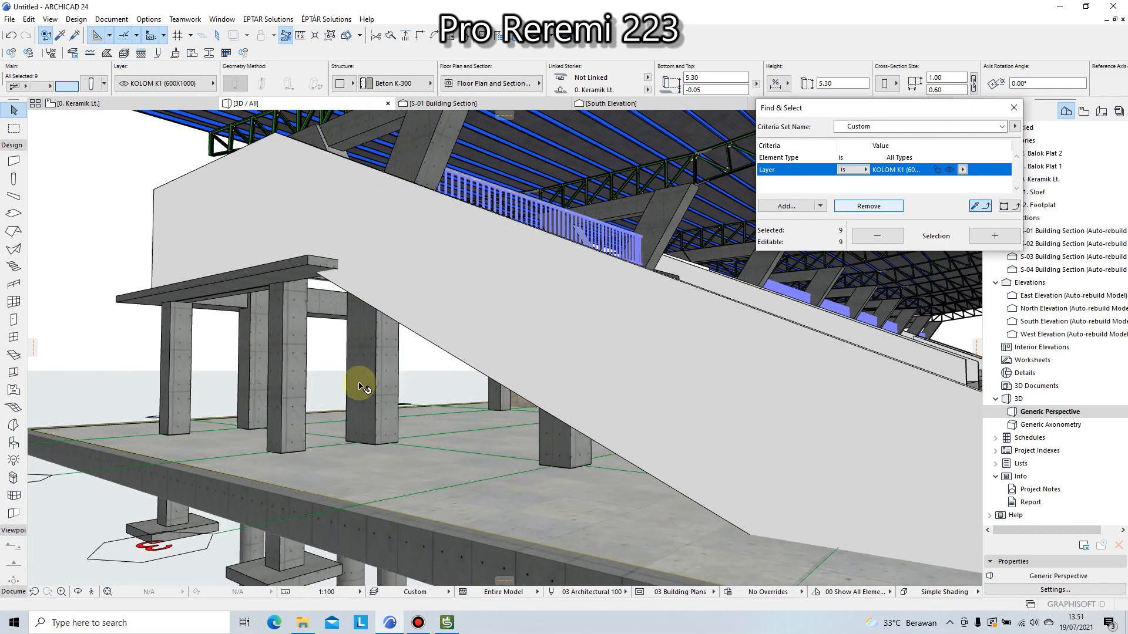
{"action": "scroll", "coordinate": [388, 414], "scroll_direction": "down", "scroll_amount": 3}
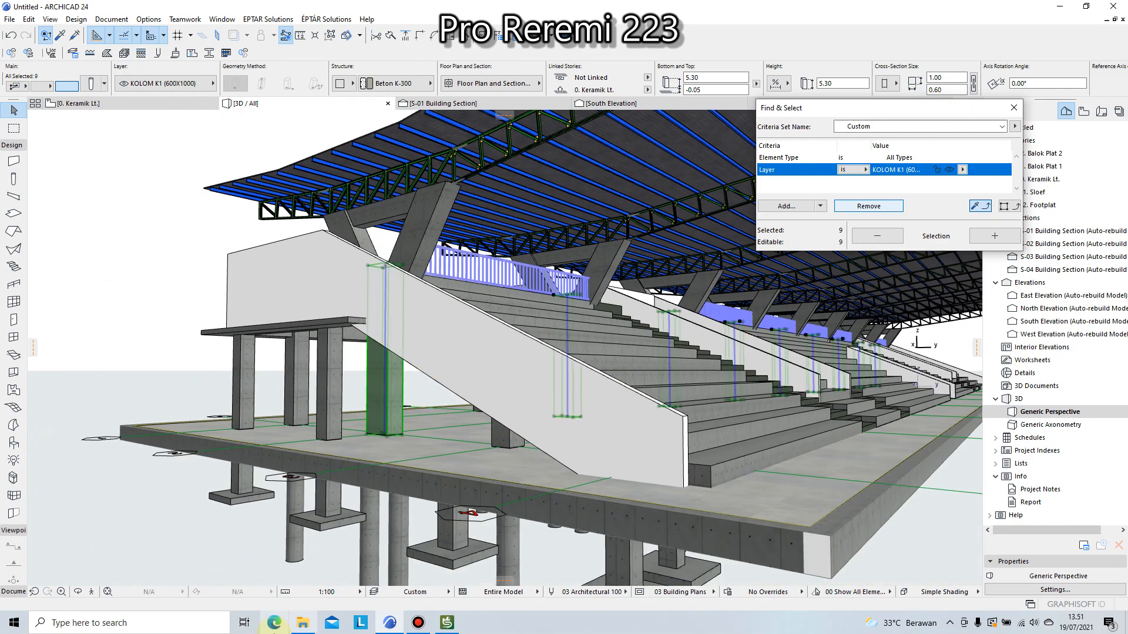
Return to SYNCHRO and rename the Pek. Kolom K1 task as Pek. Kolom K1 60x100
{"action": "left_click", "coordinate": [446, 623]}
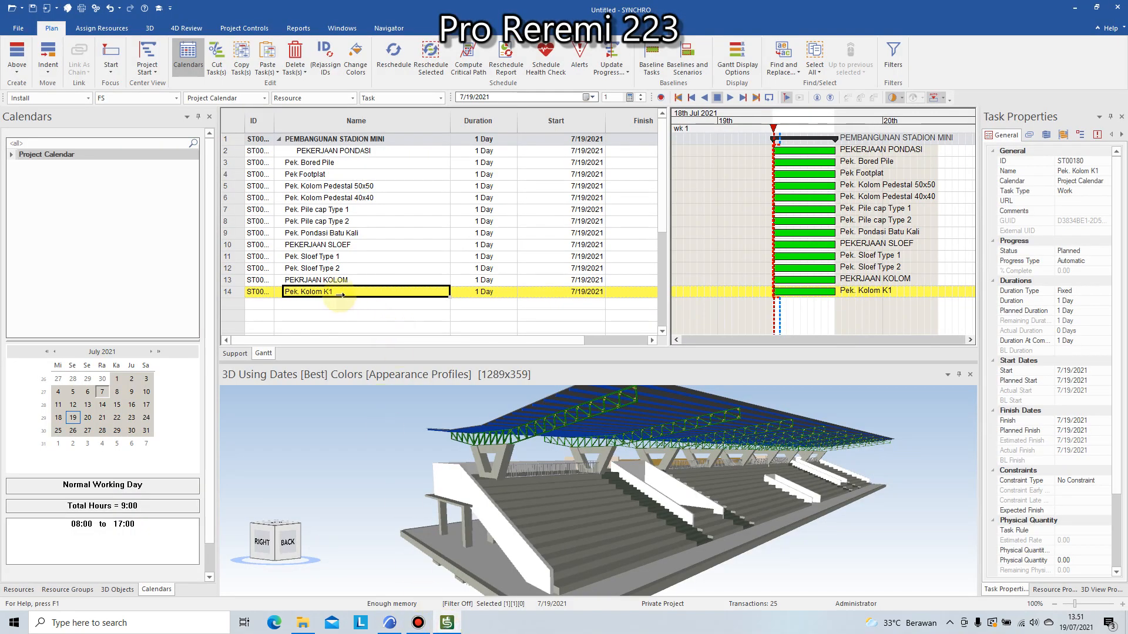
{"action": "key", "text": "F2"}
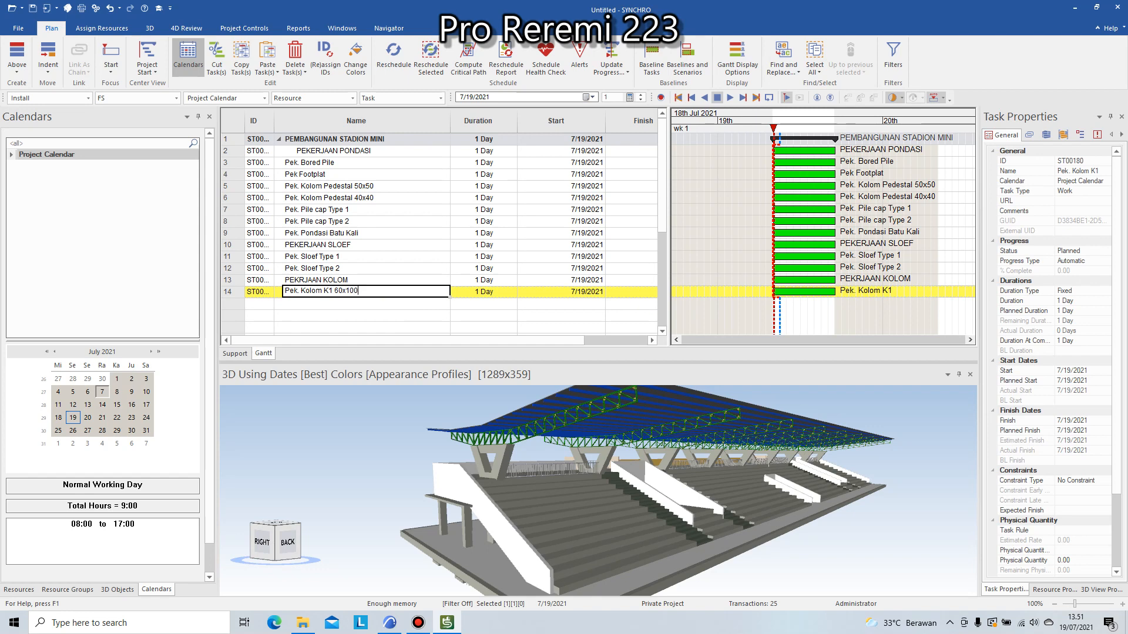
{"action": "key", "text": "Return"}
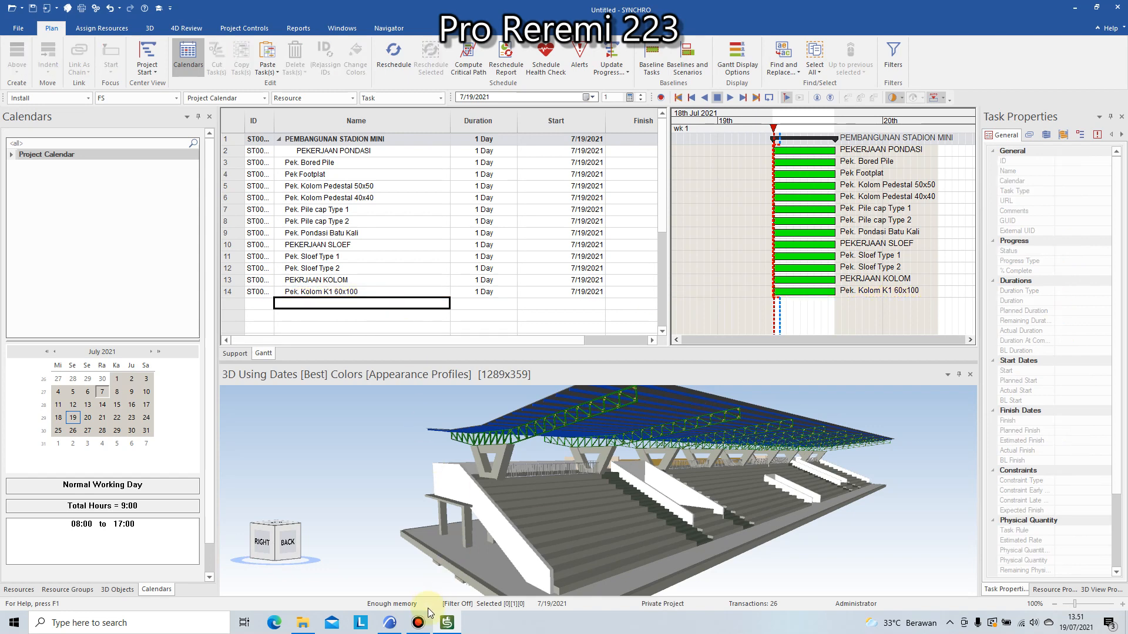
Duplicate the Pek. Kolom K1 60x100 task in the row below
{"action": "left_click", "coordinate": [382, 291]}
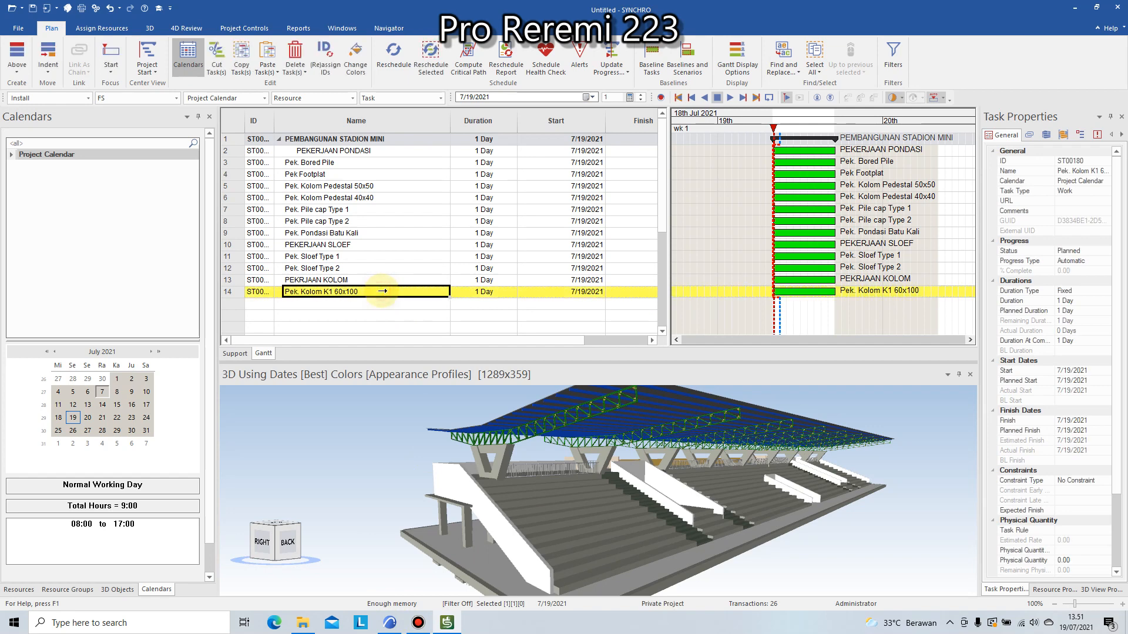
{"action": "key", "text": "ctrl+c"}
{"action": "left_click", "coordinate": [376, 303]}
{"action": "key", "text": "ctrl+v"}
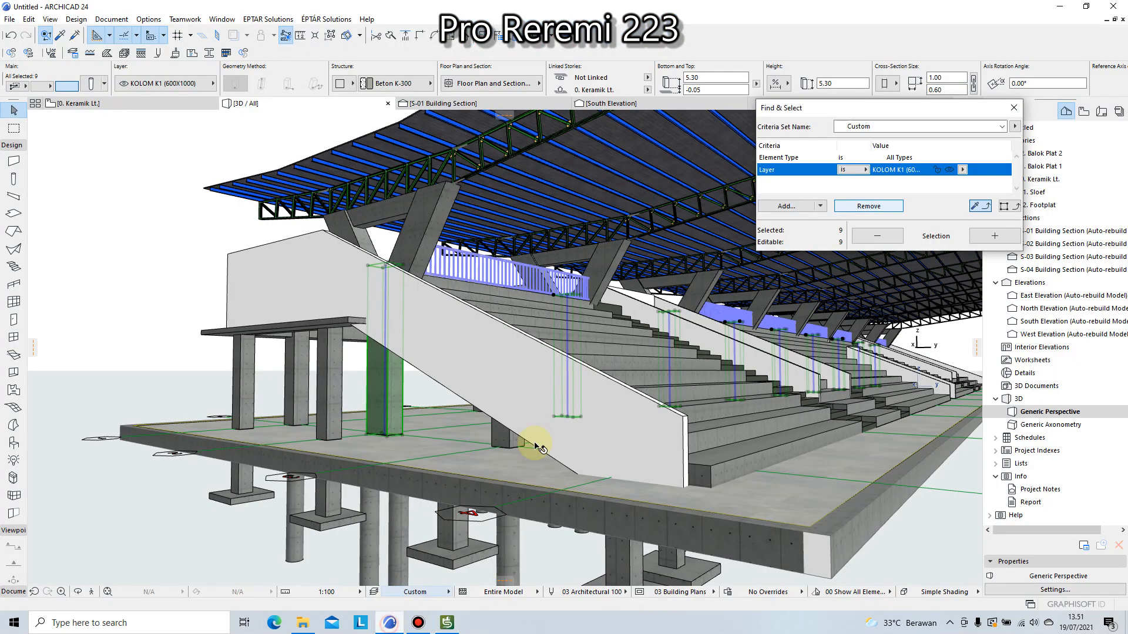
Switch to ARCHICAD, select all elements on the KOLOM K3 A (500X500) layer and look for these columns in the 3D model
{"action": "left_click", "coordinate": [390, 623]}
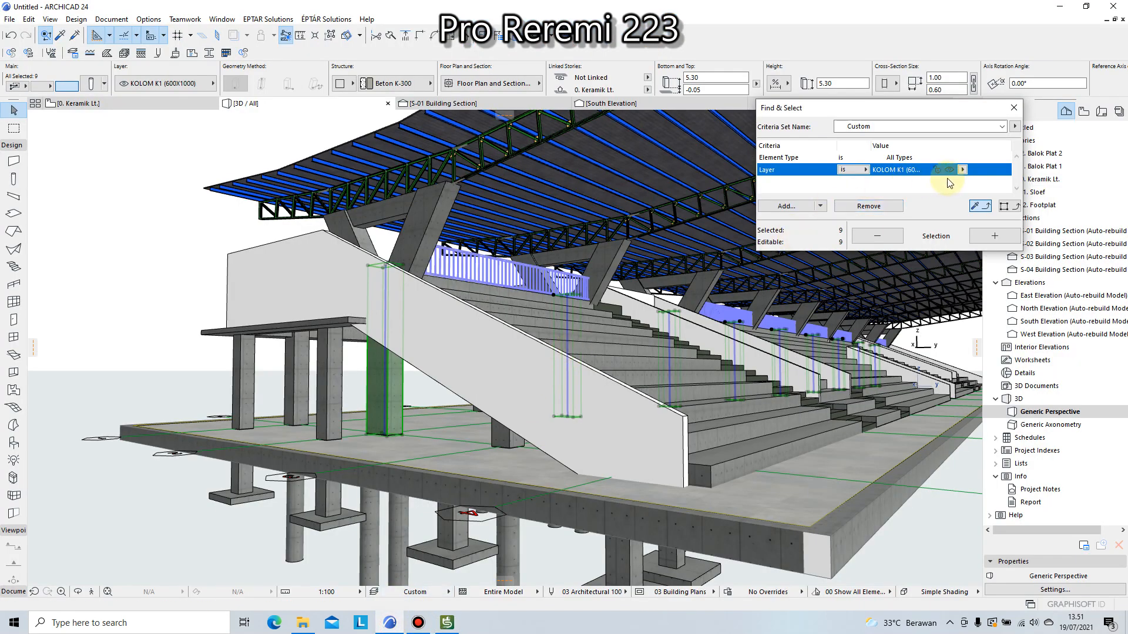
{"action": "left_click", "coordinate": [962, 170]}
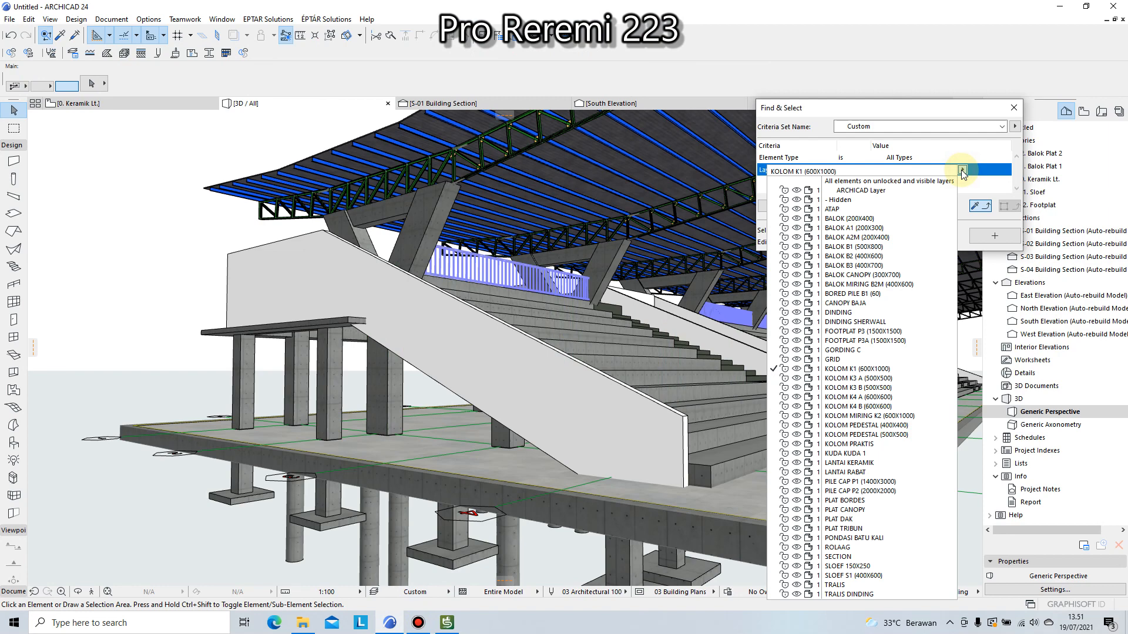
{"action": "left_click", "coordinate": [896, 380]}
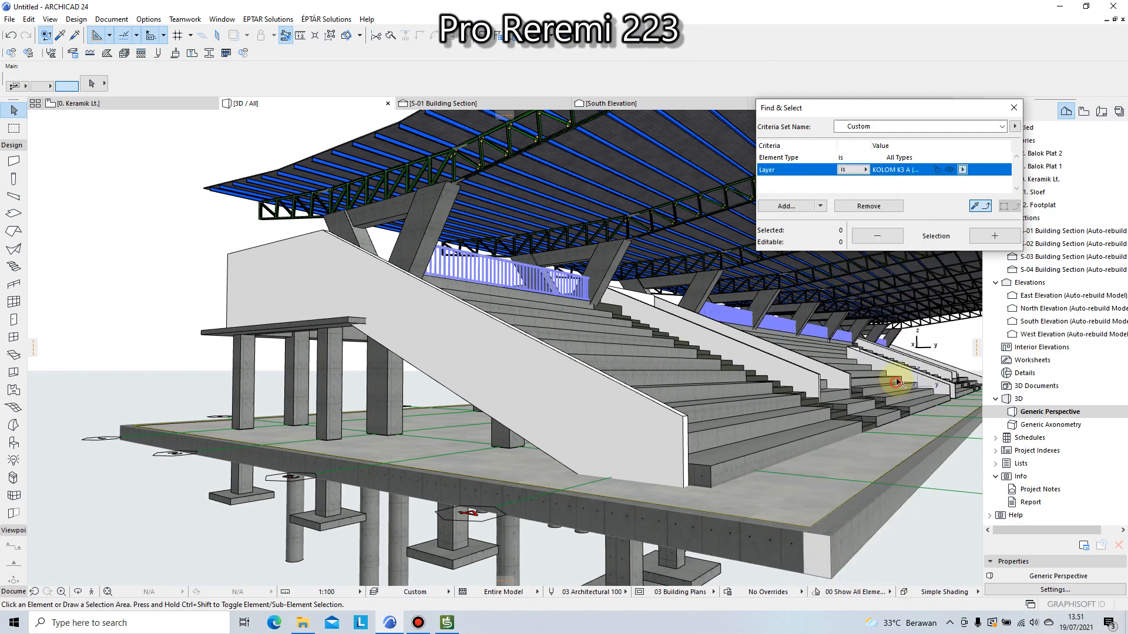
{"action": "left_click", "coordinate": [995, 236]}
{"action": "scroll", "coordinate": [320, 391], "scroll_direction": "down", "scroll_amount": 1}
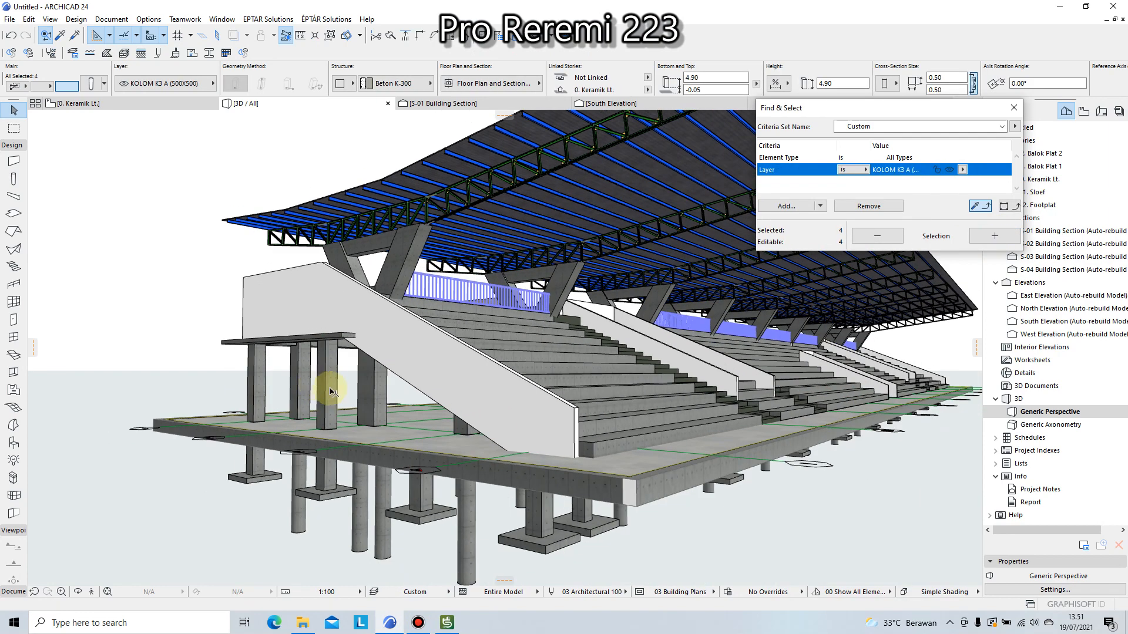
{"action": "middle_click_drag", "start_coordinate": [417, 406], "coordinate": [605, 422], "text": "shift"}
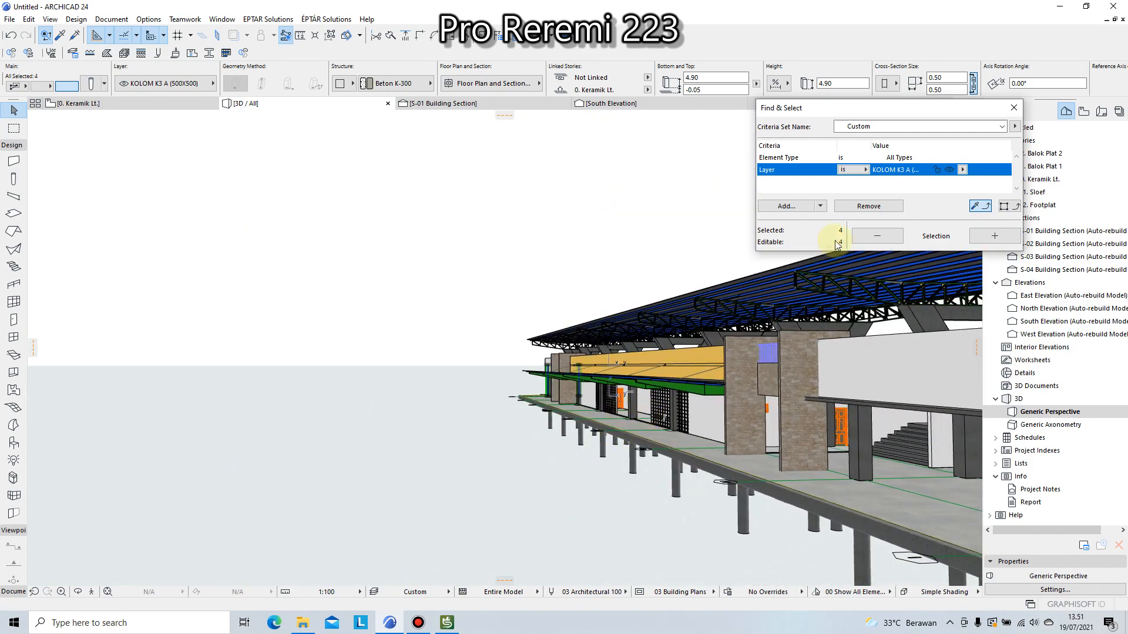
Try the KOLOM K3 B (500X500) layer as the search criterion, then select all elements on KOLOM K3 A (500X500) again
{"action": "left_click", "coordinate": [962, 169]}
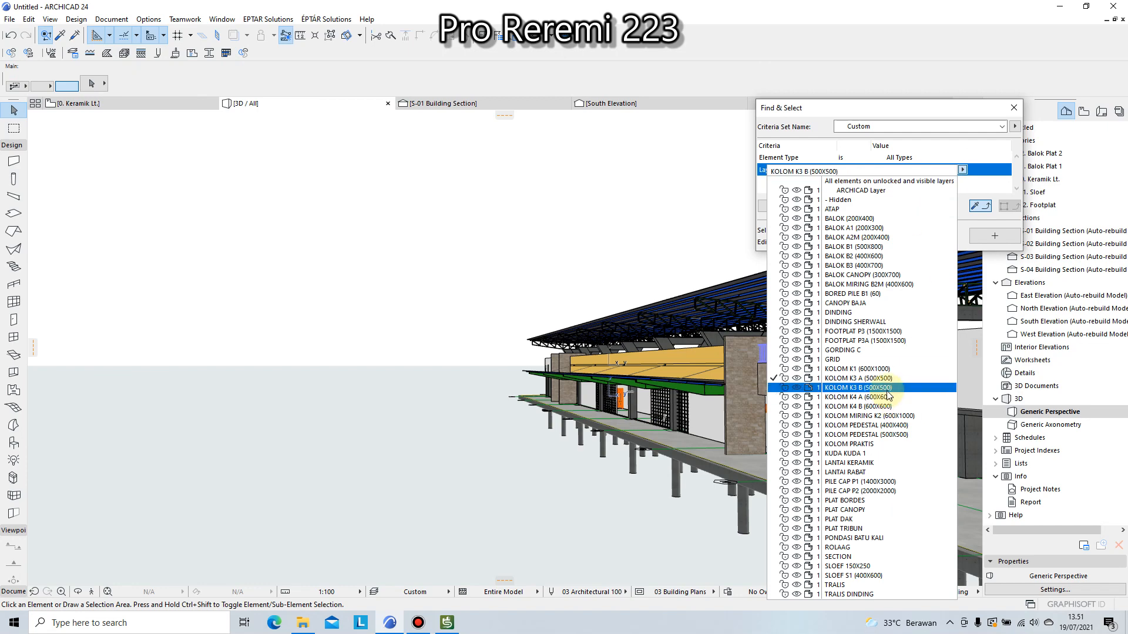
{"action": "left_click", "coordinate": [875, 387]}
{"action": "scroll", "coordinate": [412, 367], "scroll_direction": "down", "scroll_amount": 2}
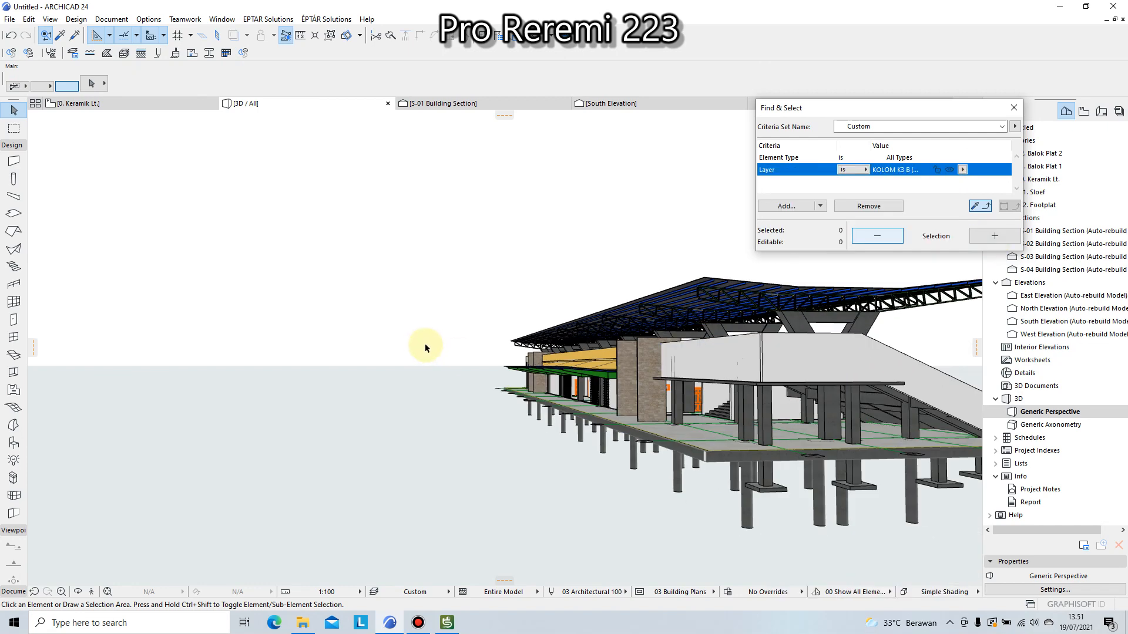
{"action": "left_click", "coordinate": [961, 170]}
{"action": "left_click", "coordinate": [858, 378]}
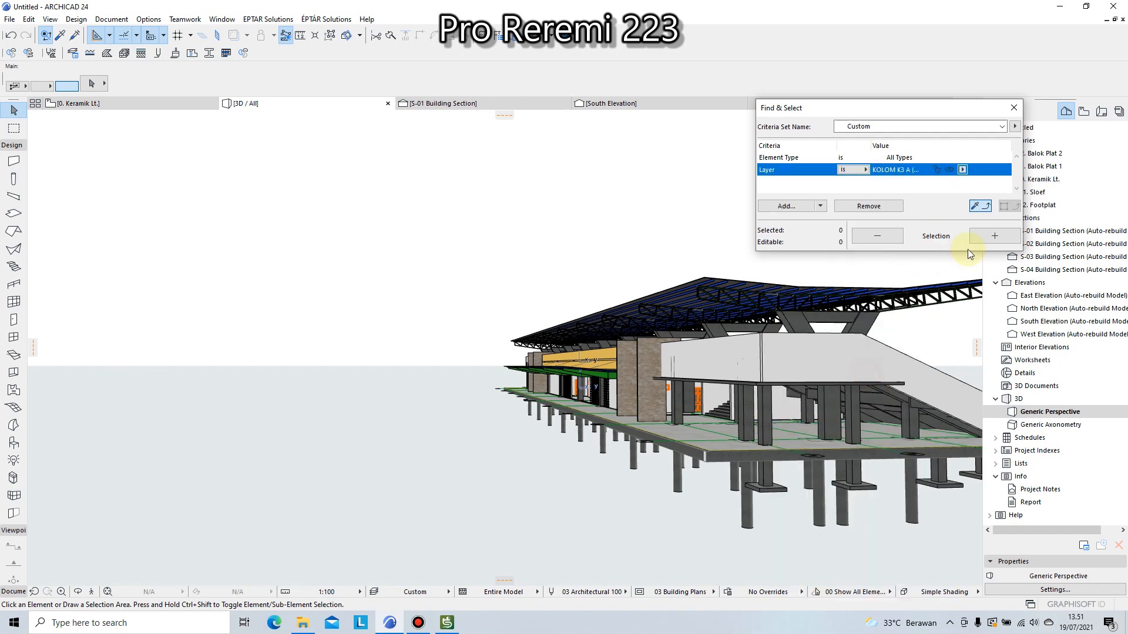
{"action": "left_click", "coordinate": [985, 240]}
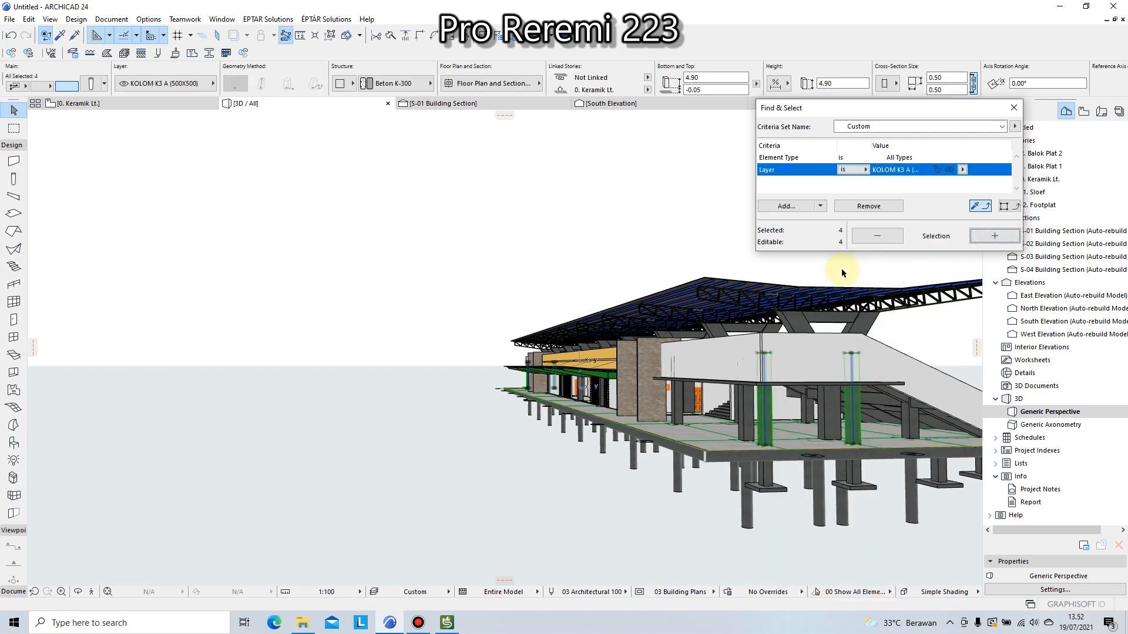
Switch to SYNCHRO and rename the duplicated column task in row 15 as Pek. Kolom K3 50x50
{"action": "left_click", "coordinate": [446, 622]}
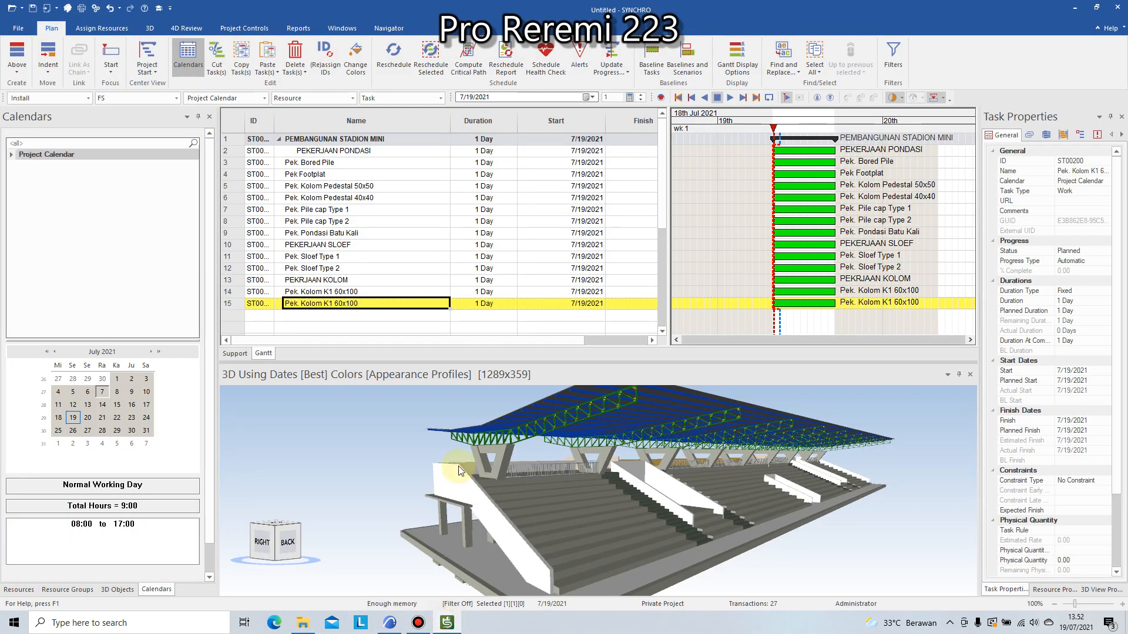
{"action": "left_click", "coordinate": [330, 304]}
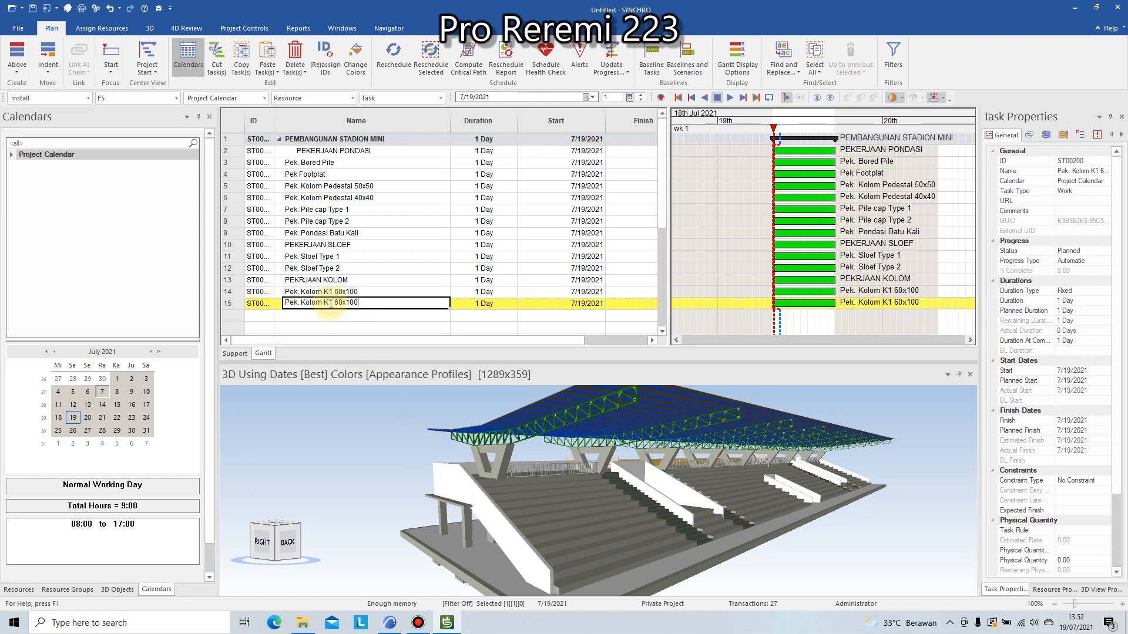
{"action": "left_click", "coordinate": [331, 303]}
{"action": "type", "text": "3"}
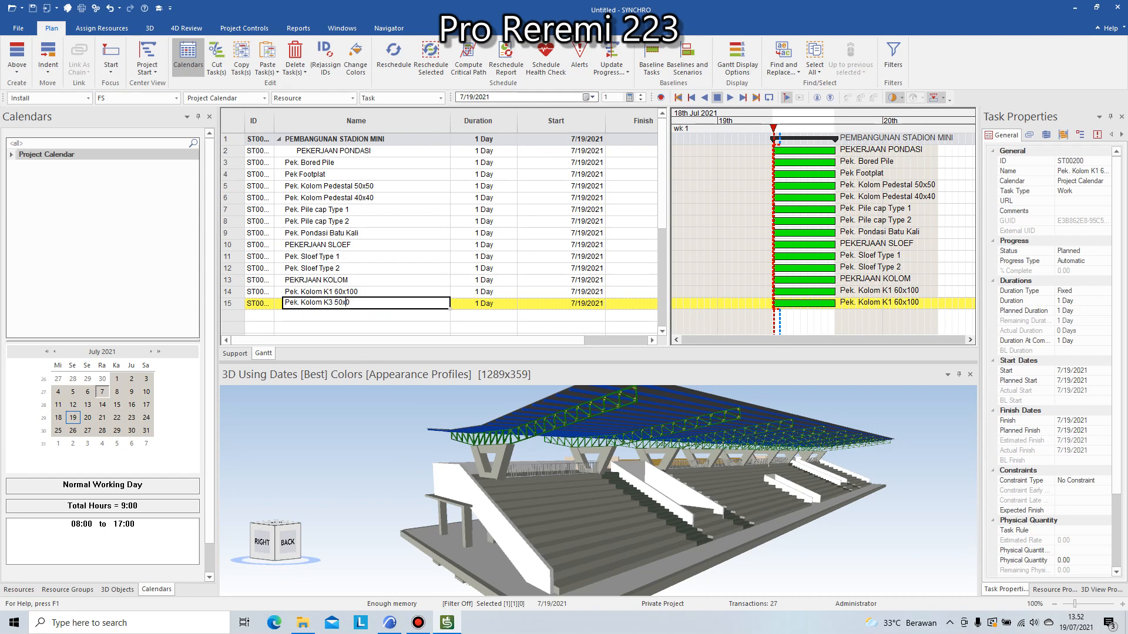
{"action": "key", "text": "Return"}
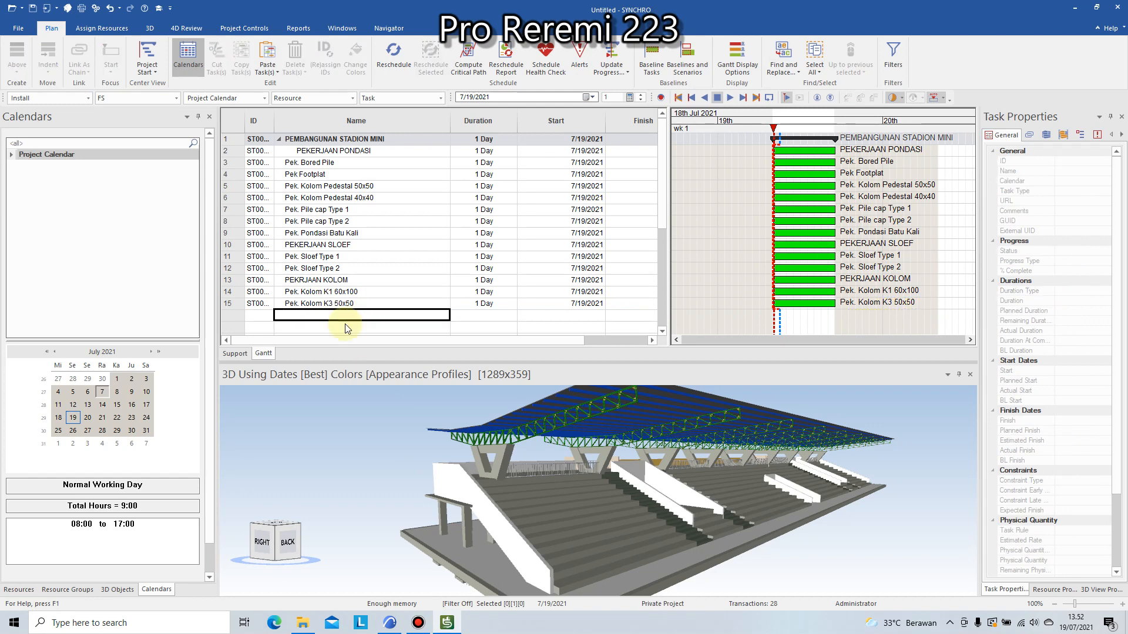
Switch to ARCHICAD and select all elements on the KOLOM K4 A (600X600) layer to see where they stand in the model
{"action": "left_click", "coordinate": [389, 627]}
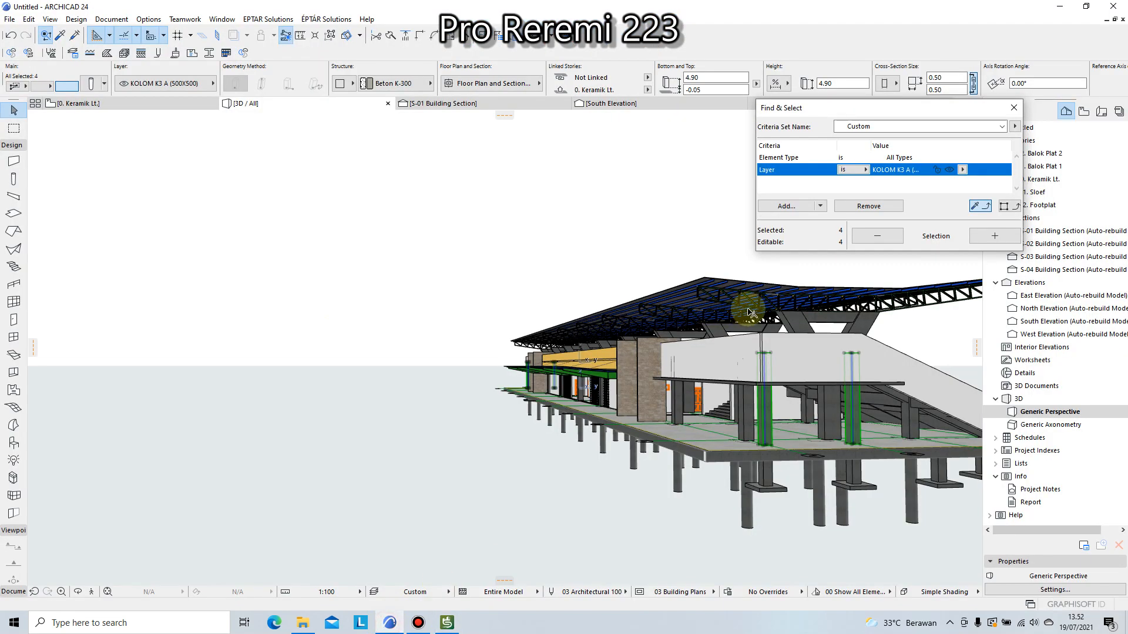
{"action": "left_click", "coordinate": [964, 169]}
{"action": "left_click", "coordinate": [964, 169]}
{"action": "left_click", "coordinate": [964, 169]}
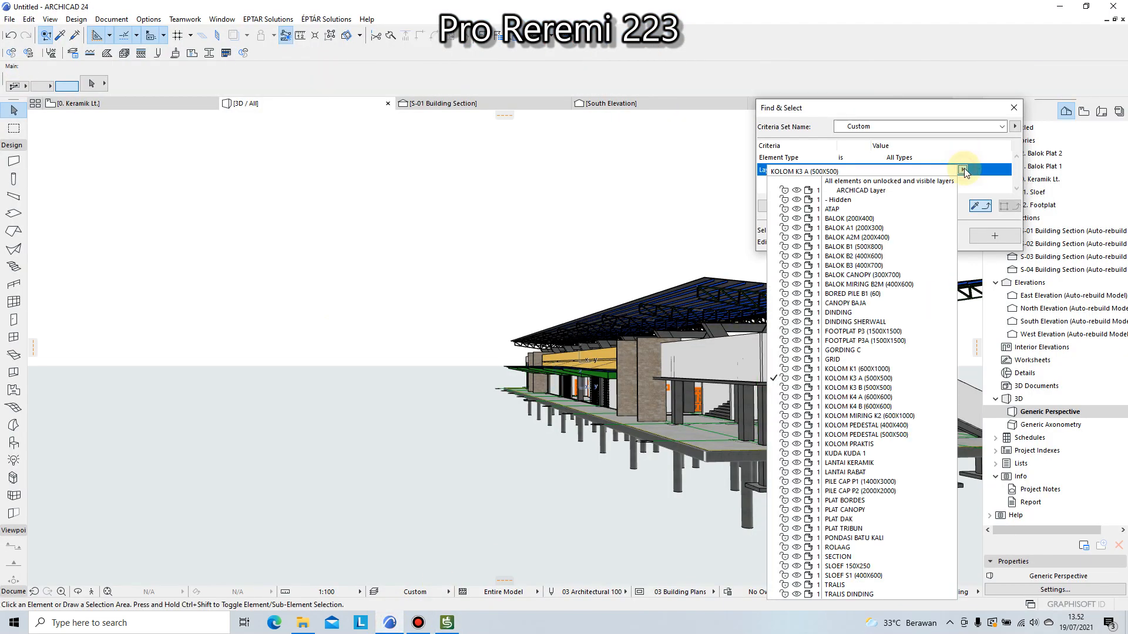
{"action": "left_click", "coordinate": [897, 398]}
{"action": "left_click", "coordinate": [993, 237]}
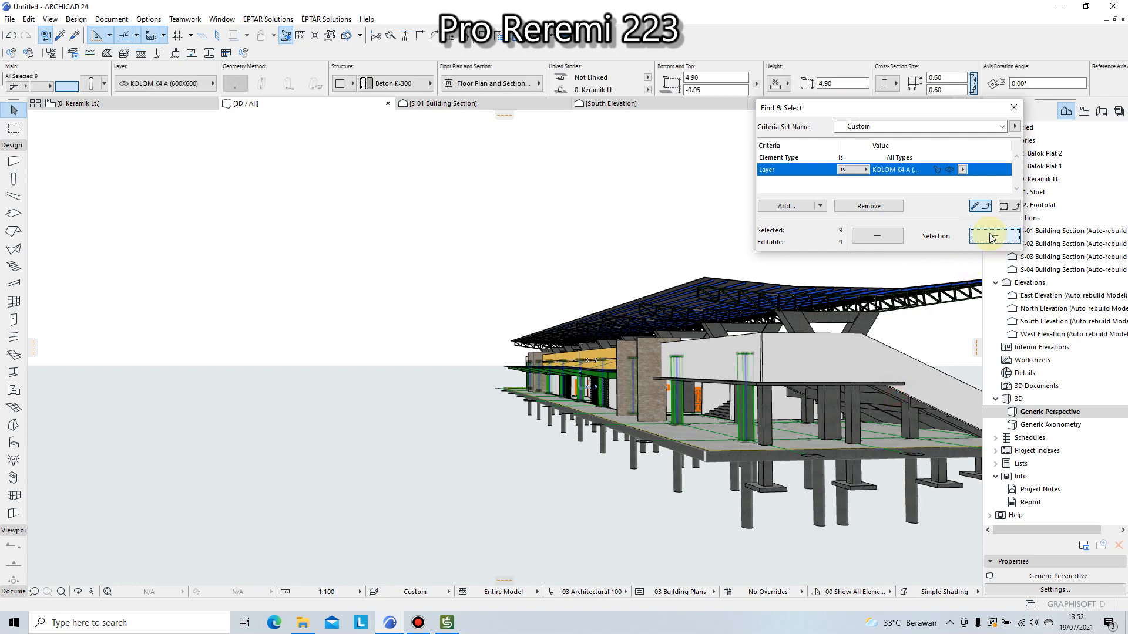
{"action": "left_click", "coordinate": [964, 170]}
{"action": "left_click", "coordinate": [470, 530]}
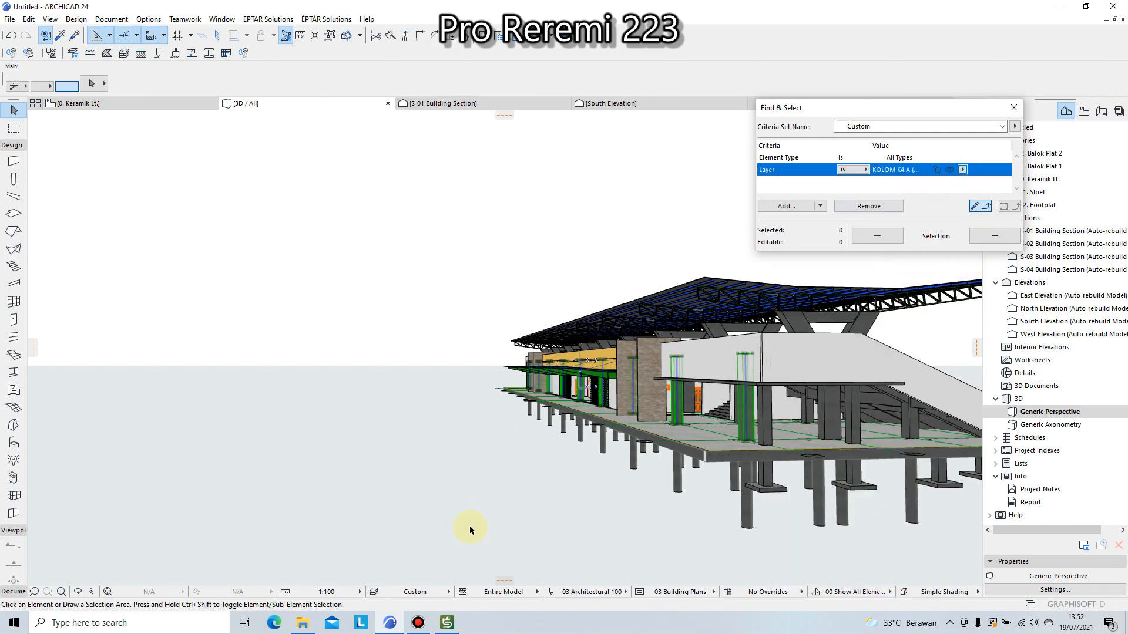
Return to SYNCHRO, duplicate the Pek. Kolom K3 50x50 task in row 16 and rename the copy as Pek. Kolom K4 A 60x60
{"action": "left_click", "coordinate": [391, 624]}
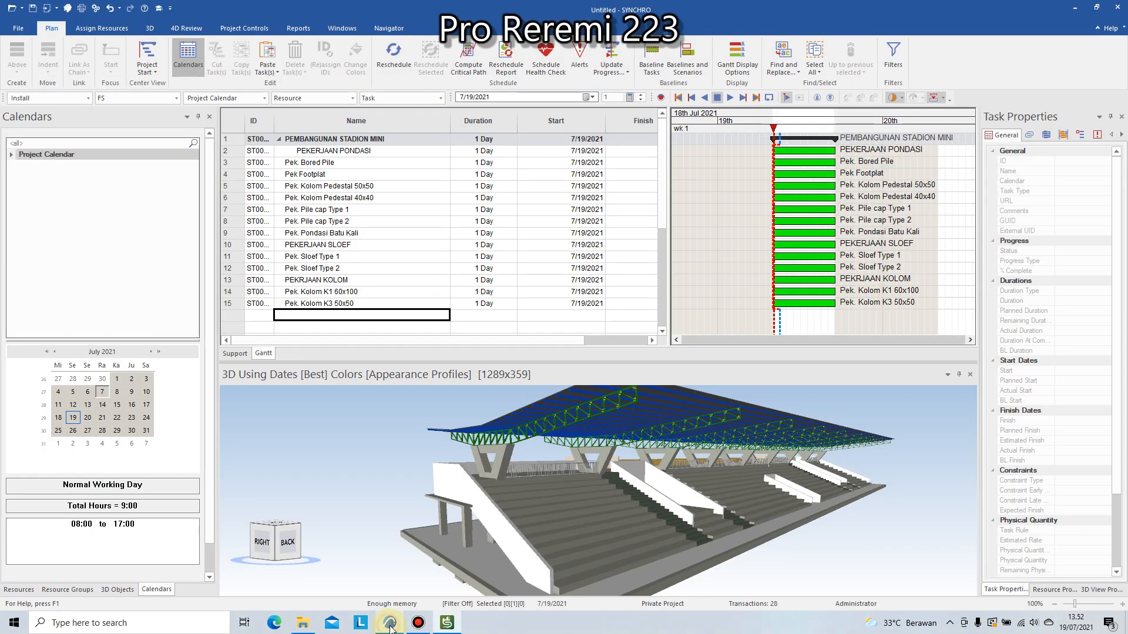
{"action": "left_click", "coordinate": [350, 316]}
{"action": "left_click", "coordinate": [350, 318]}
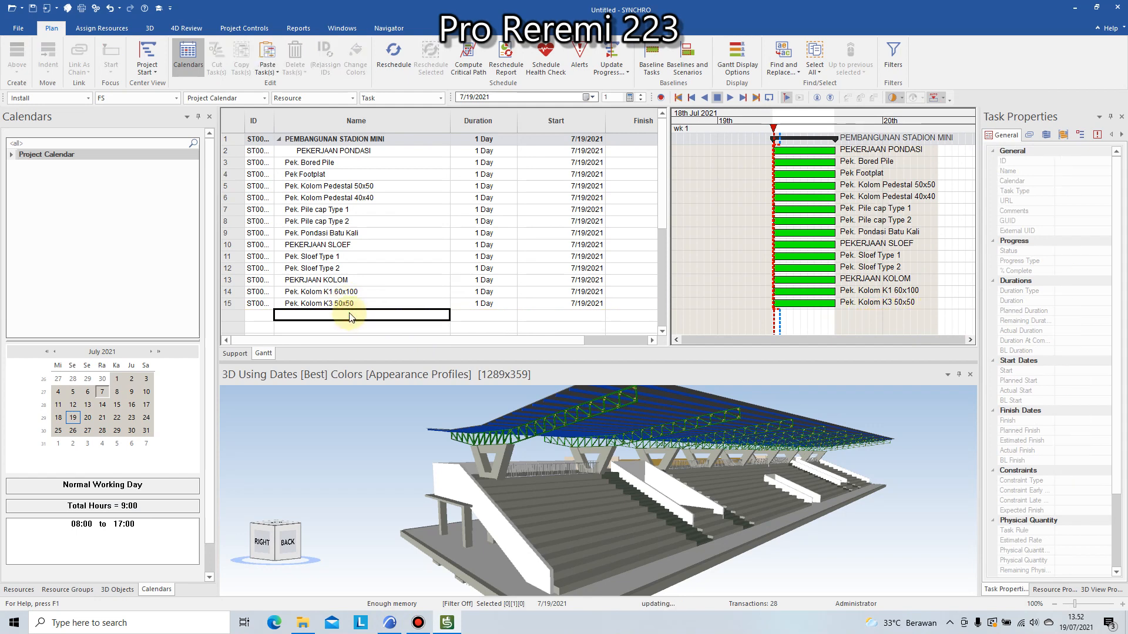
{"action": "left_click", "coordinate": [332, 316]}
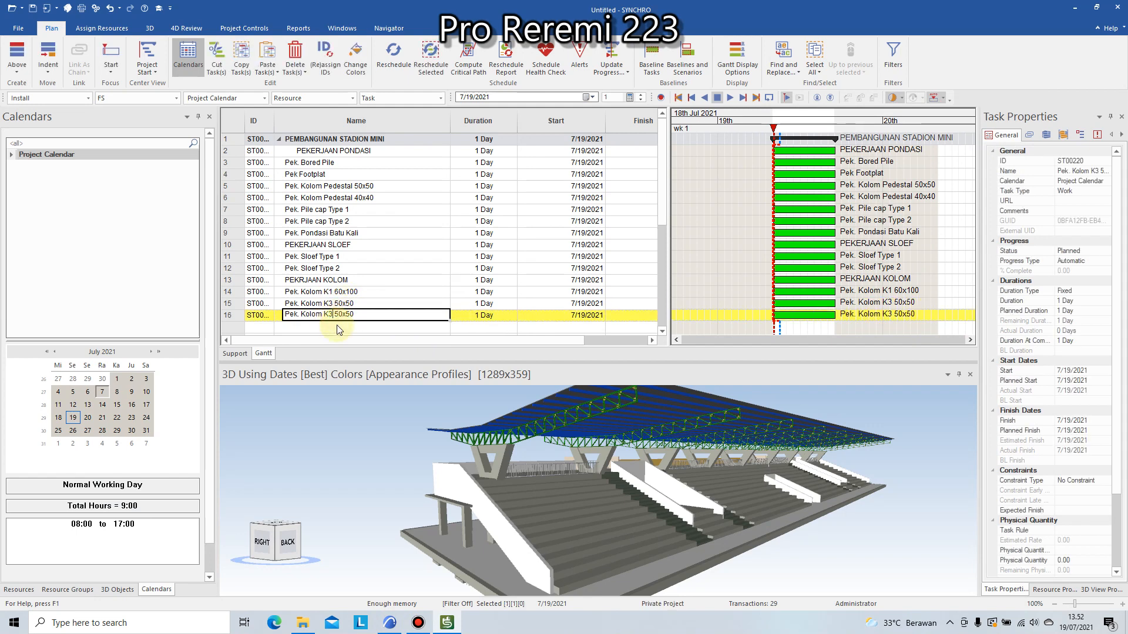
{"action": "key", "text": "BackSpace"}
{"action": "type", "text": "4"}
{"action": "left_click", "coordinate": [339, 329]}
{"action": "scroll", "coordinate": [376, 320], "scroll_direction": "down", "scroll_amount": 1}
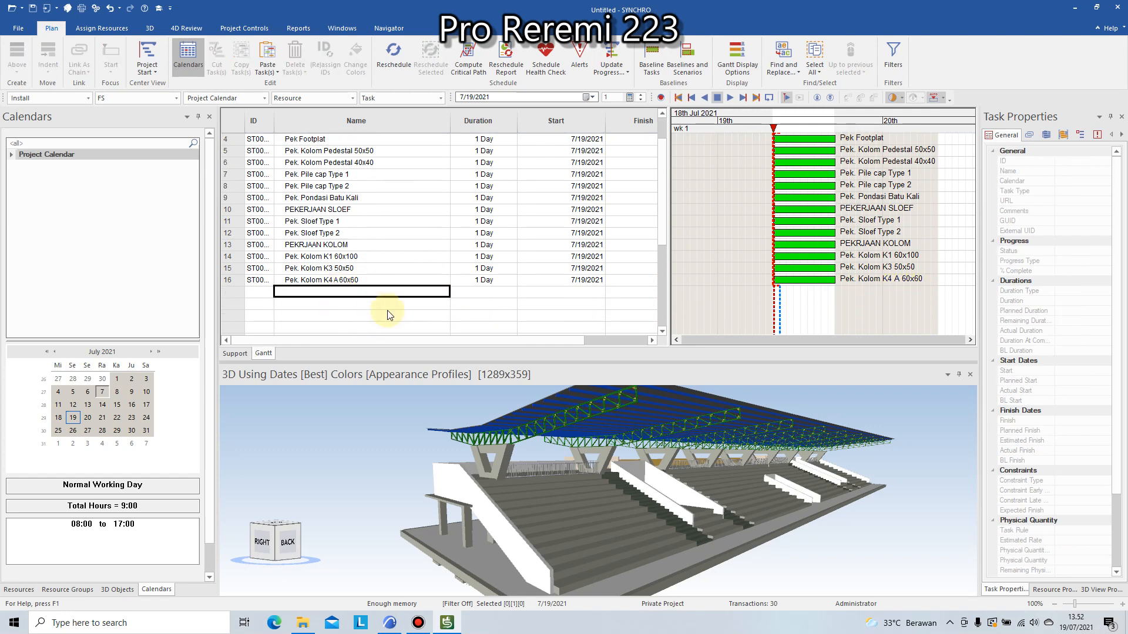
Duplicate the Pek. Kolom K4 A 60x60 task in the row below
{"action": "left_click", "coordinate": [364, 279]}
{"action": "key", "text": "ctrl+c"}
{"action": "left_click", "coordinate": [368, 292]}
{"action": "key", "text": "ctrl+v"}
{"action": "left_click", "coordinate": [358, 302]}
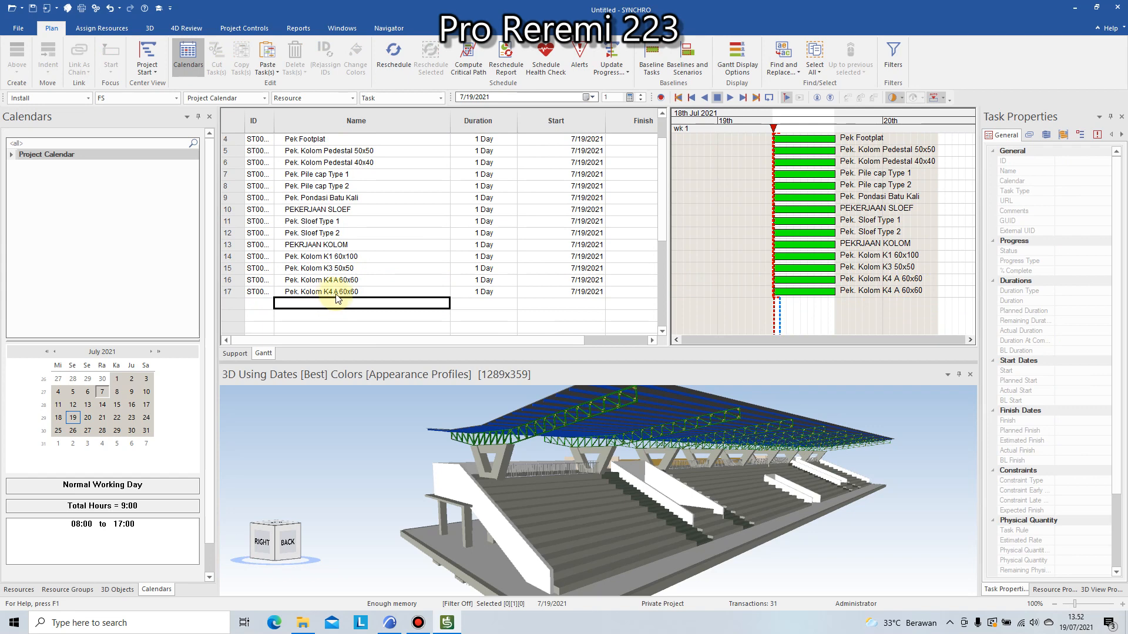
Rename the duplicated task in row 17 as Pek. Kolom K4 B 60x60
{"action": "left_click", "coordinate": [332, 292]}
{"action": "left_click", "coordinate": [338, 291]}
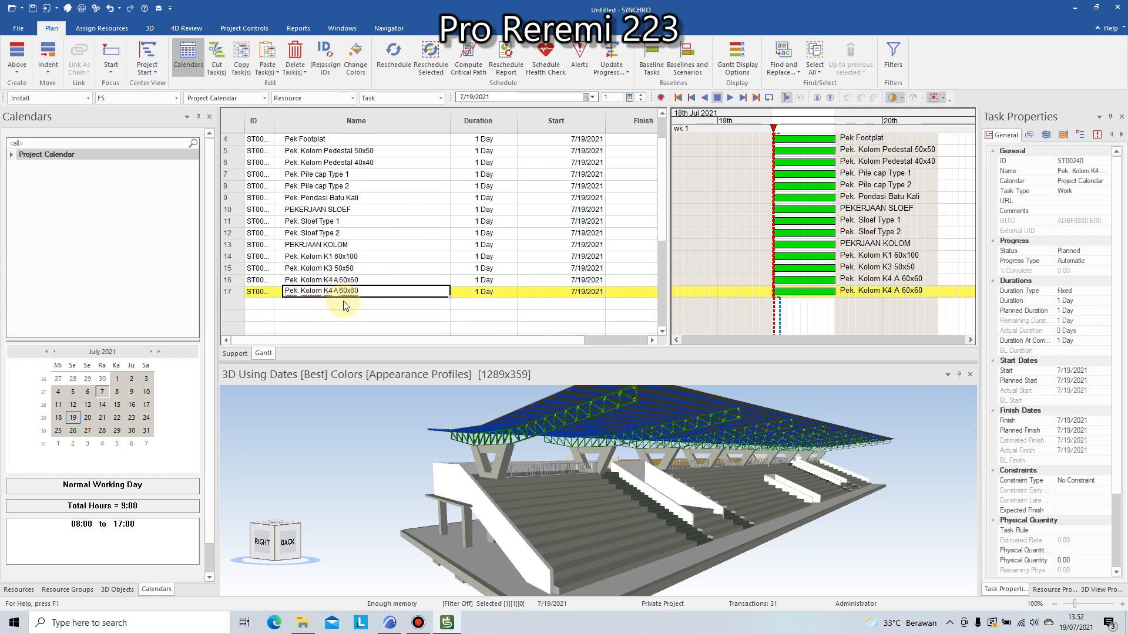
{"action": "key", "text": "BackSpace"}
{"action": "type", "text": "B"}
{"action": "key", "text": "Return"}
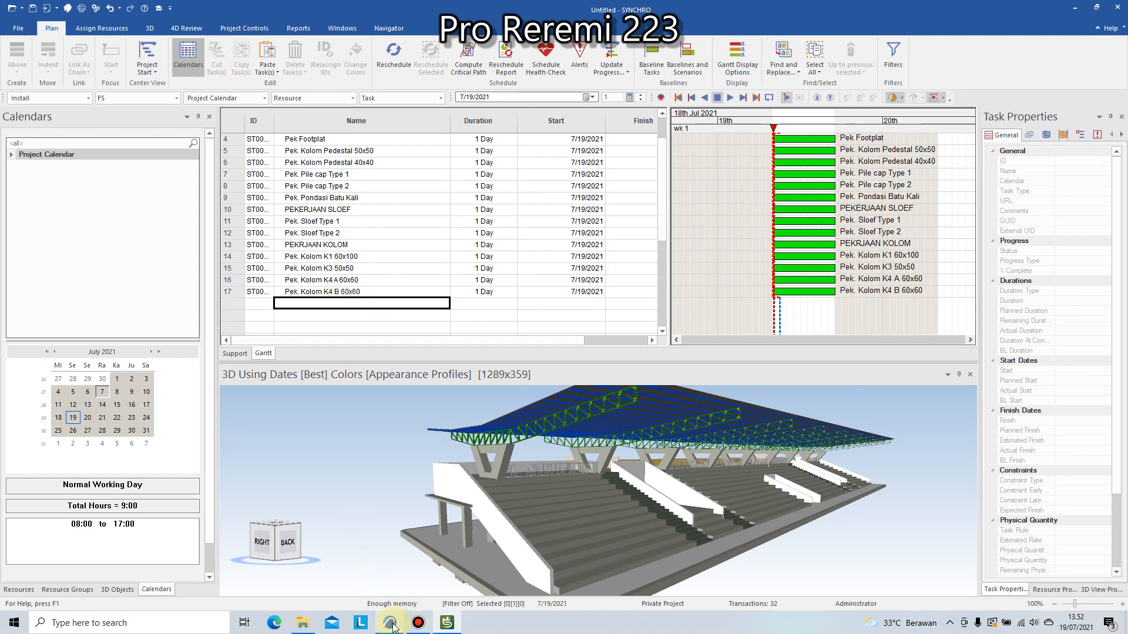
Switch to ARCHICAD, select all elements on the KOLOM K4 B (600X600) layer and examine where these columns stand under the tribune
{"action": "left_click", "coordinate": [390, 624]}
{"action": "left_click", "coordinate": [963, 170]}
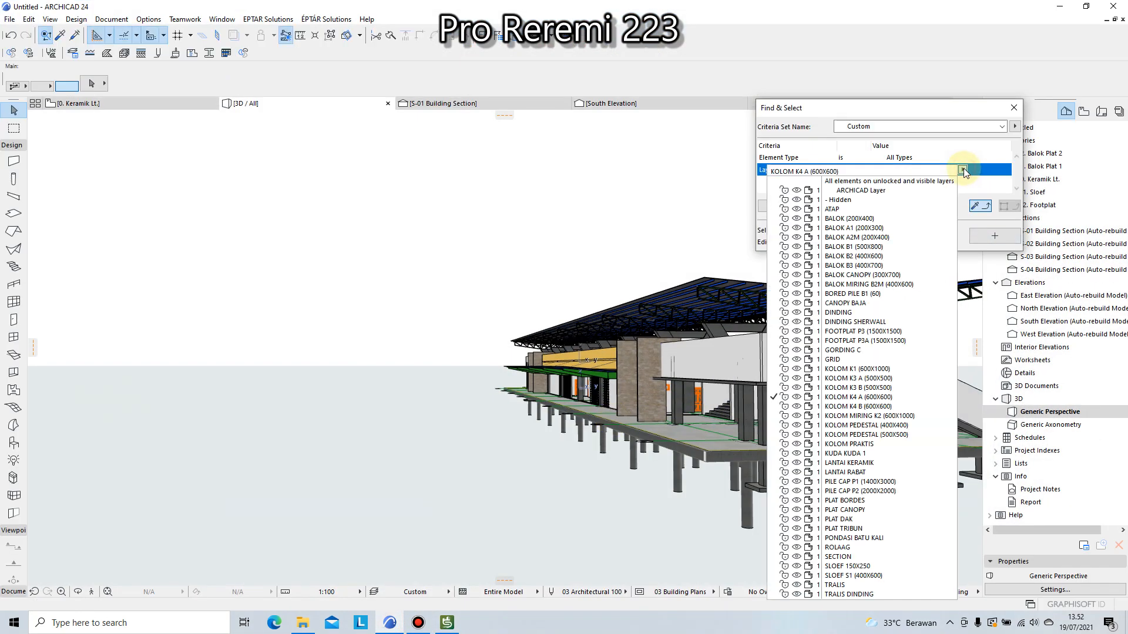
{"action": "left_click", "coordinate": [907, 405]}
{"action": "left_click", "coordinate": [994, 235]}
{"action": "scroll", "coordinate": [812, 415], "scroll_direction": "up", "scroll_amount": 10}
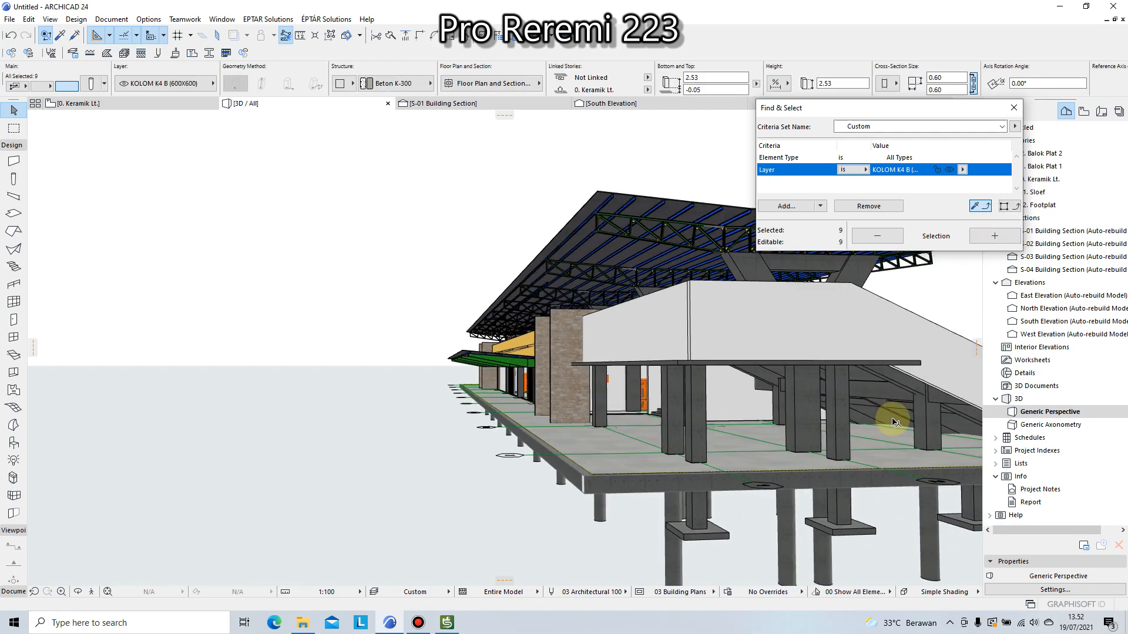
{"action": "scroll", "coordinate": [732, 396], "scroll_direction": "up", "scroll_amount": 3}
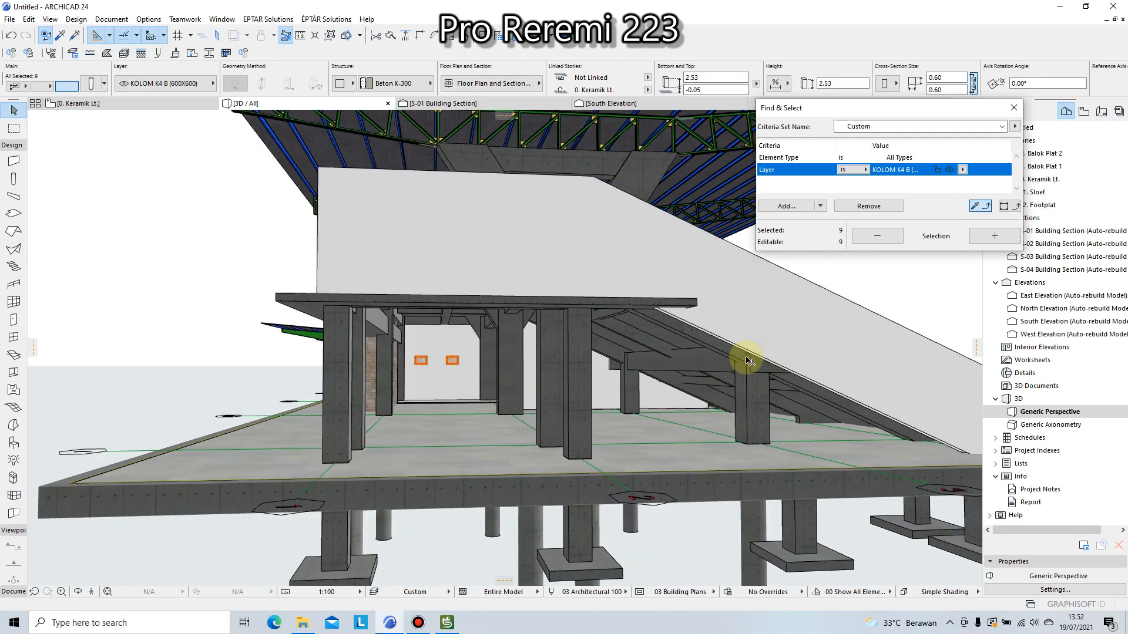
Return to SYNCHRO and review the whole task list from PEMBANGUNAN STADION MINI down to the column tasks
{"action": "left_click", "coordinate": [447, 623]}
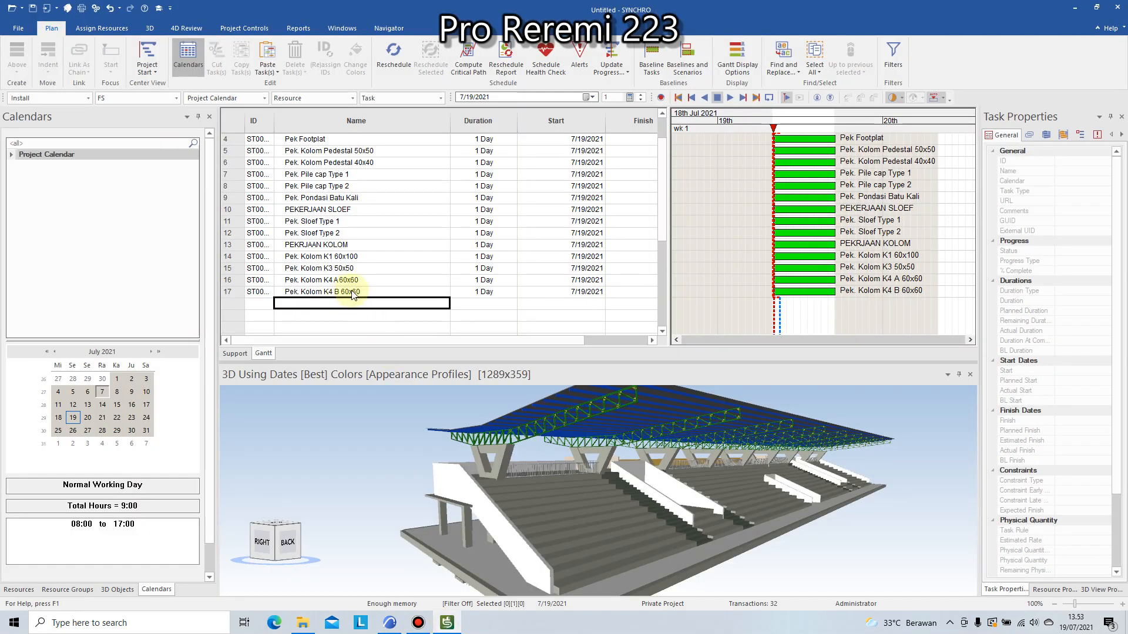
{"action": "scroll", "coordinate": [429, 281], "scroll_direction": "up", "scroll_amount": 1}
{"action": "scroll", "coordinate": [431, 282], "scroll_direction": "down", "scroll_amount": 2}
{"action": "scroll", "coordinate": [430, 282], "scroll_direction": "up", "scroll_amount": 2}
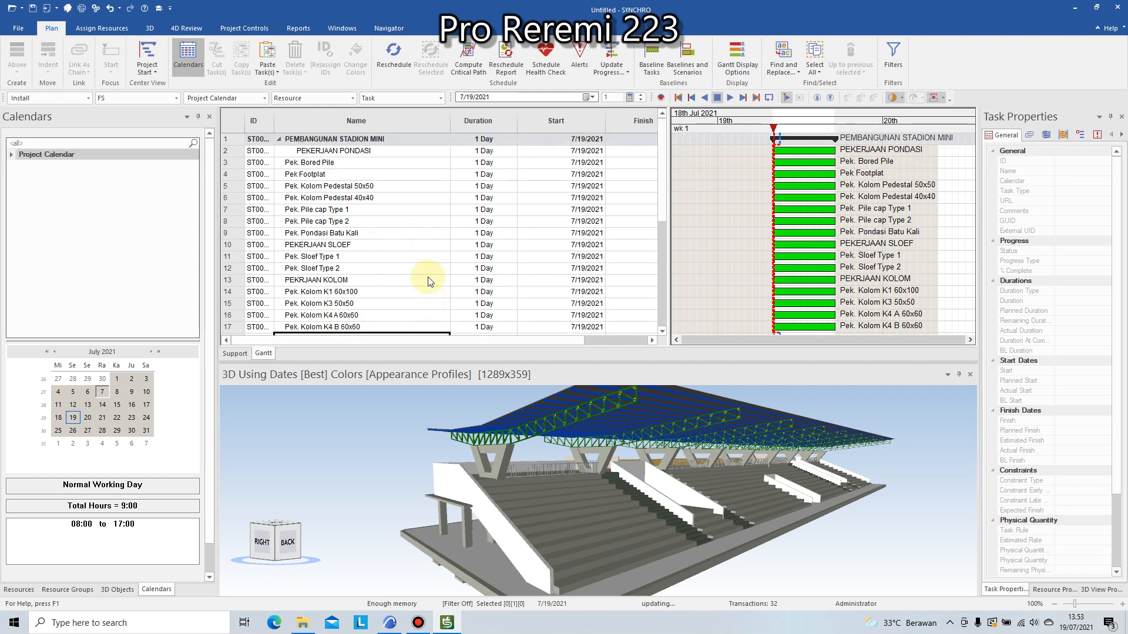
{"action": "scroll", "coordinate": [429, 281], "scroll_direction": "down", "scroll_amount": 1}
{"action": "scroll", "coordinate": [429, 281], "scroll_direction": "up", "scroll_amount": 1}
Indent the tasks from Pek. Bored Pile to Pek. Pondasi Batu Kali two levels so they are nested under PEKERJAAN PONDASI
{"action": "left_click", "coordinate": [322, 164]}
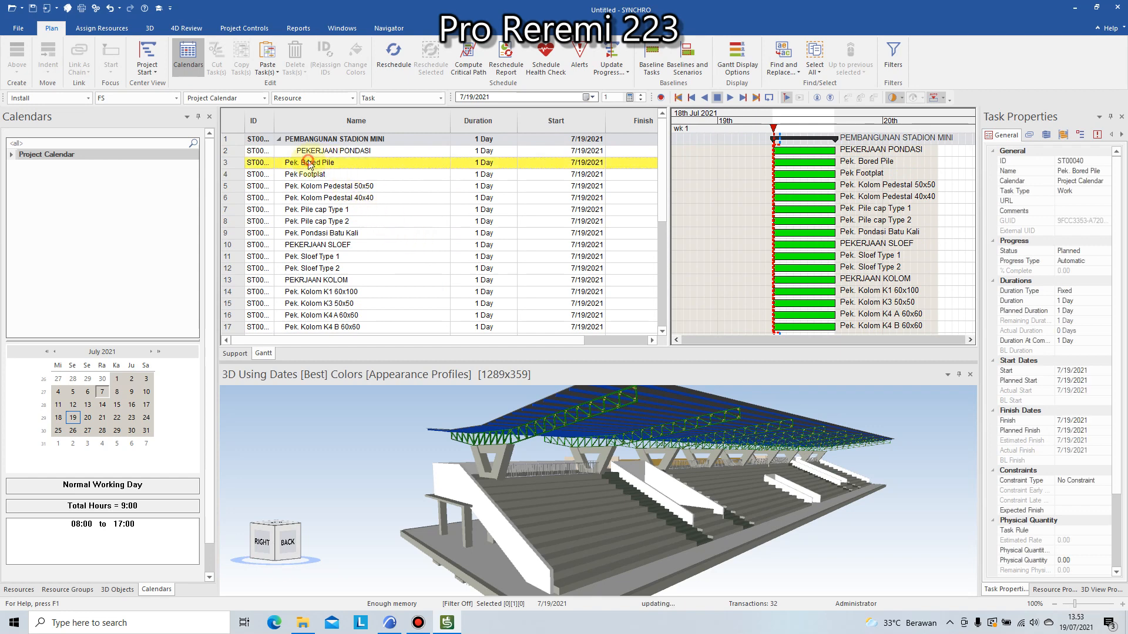
{"action": "left_click", "coordinate": [263, 174], "text": "shift"}
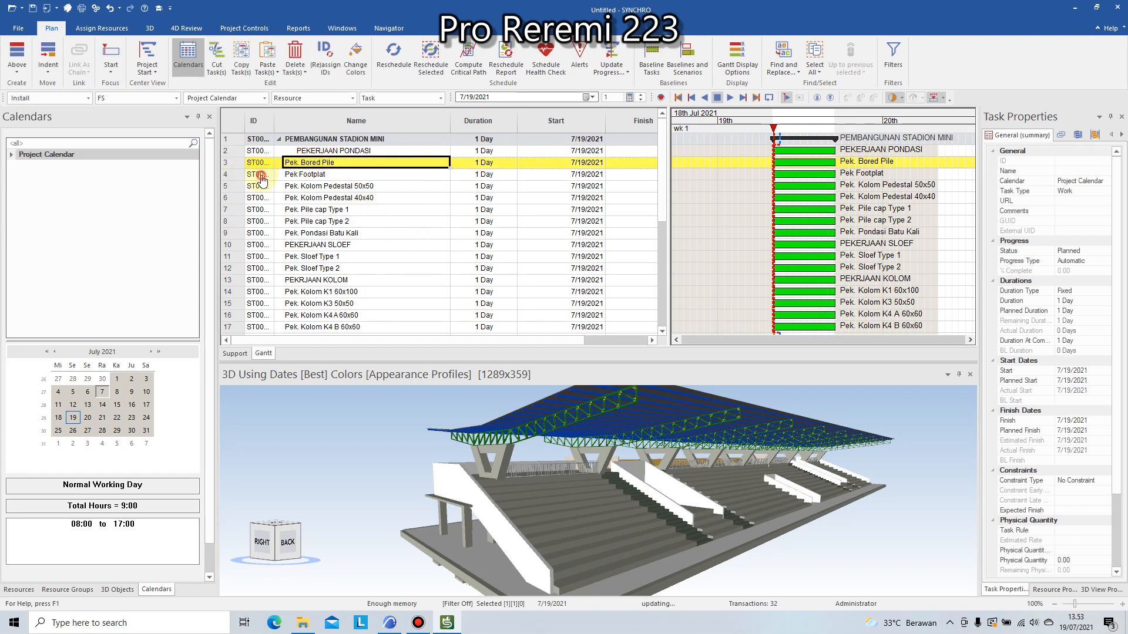
{"action": "left_click", "coordinate": [263, 187], "text": "shift"}
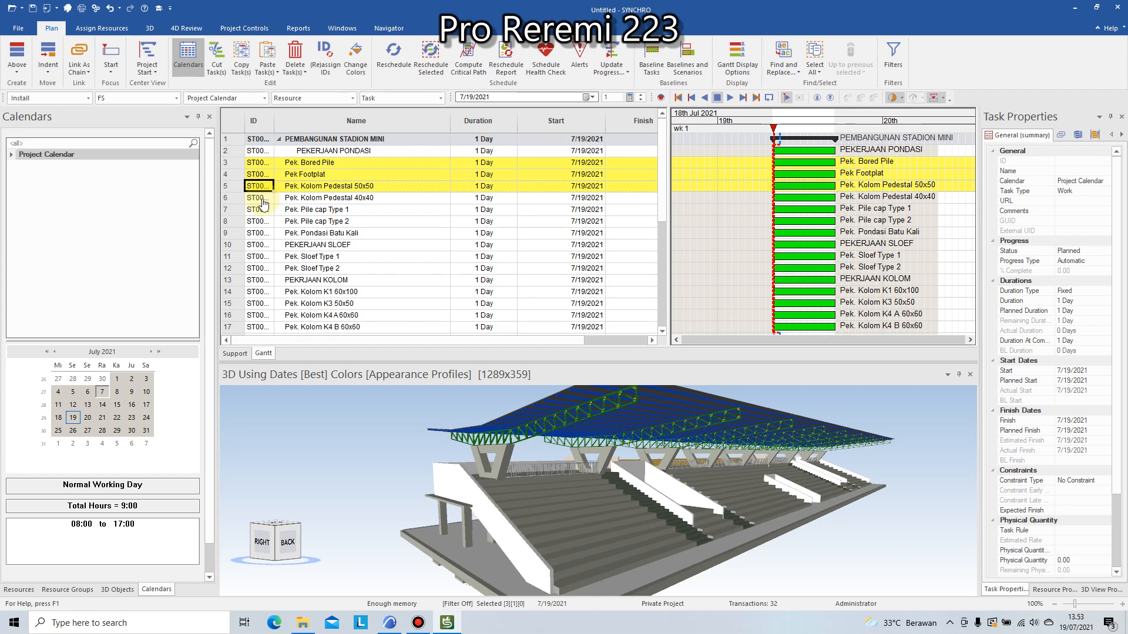
{"action": "left_click", "coordinate": [262, 200], "text": "shift"}
{"action": "left_click", "coordinate": [262, 210], "text": "shift"}
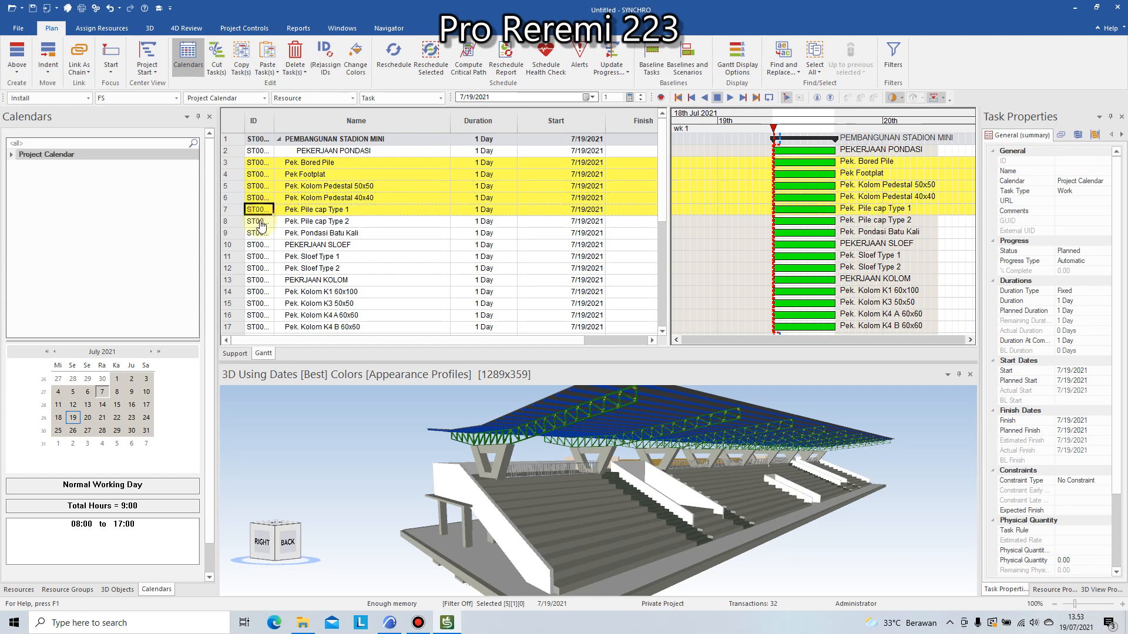
{"action": "left_click", "coordinate": [261, 221], "text": "shift"}
{"action": "left_click", "coordinate": [259, 235], "text": "shift"}
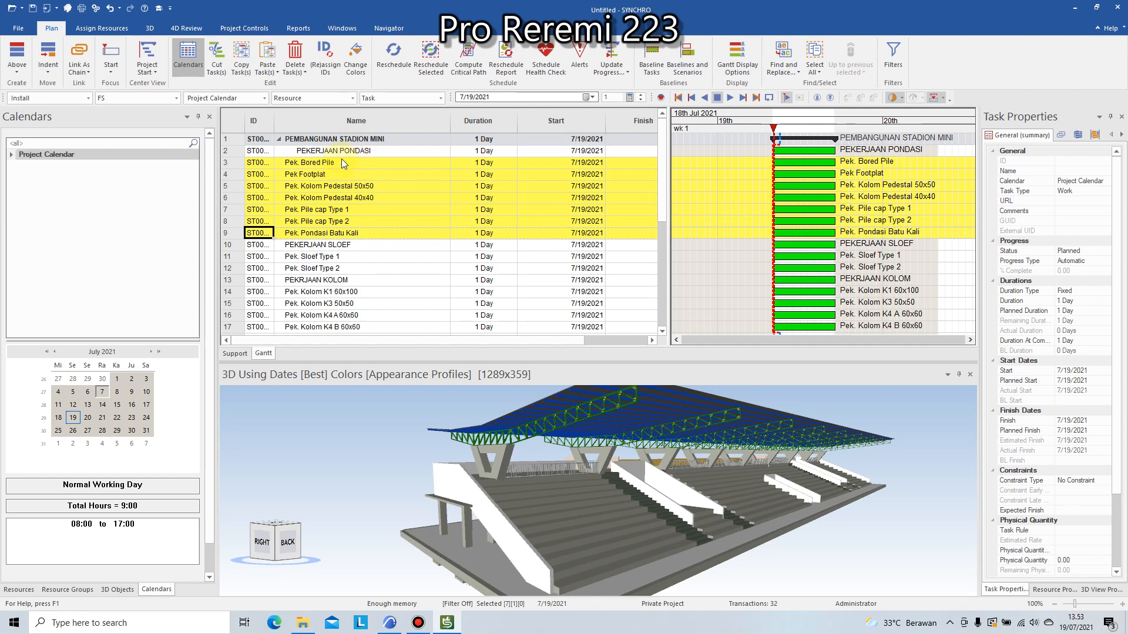
{"action": "left_click", "coordinate": [50, 57]}
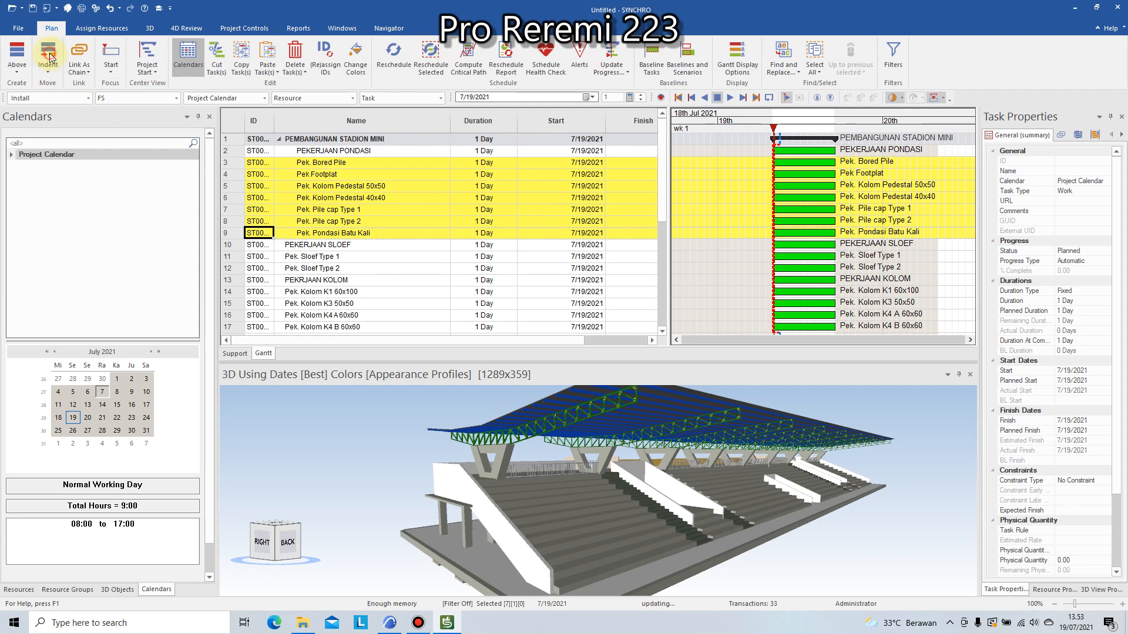
{"action": "left_click", "coordinate": [388, 280]}
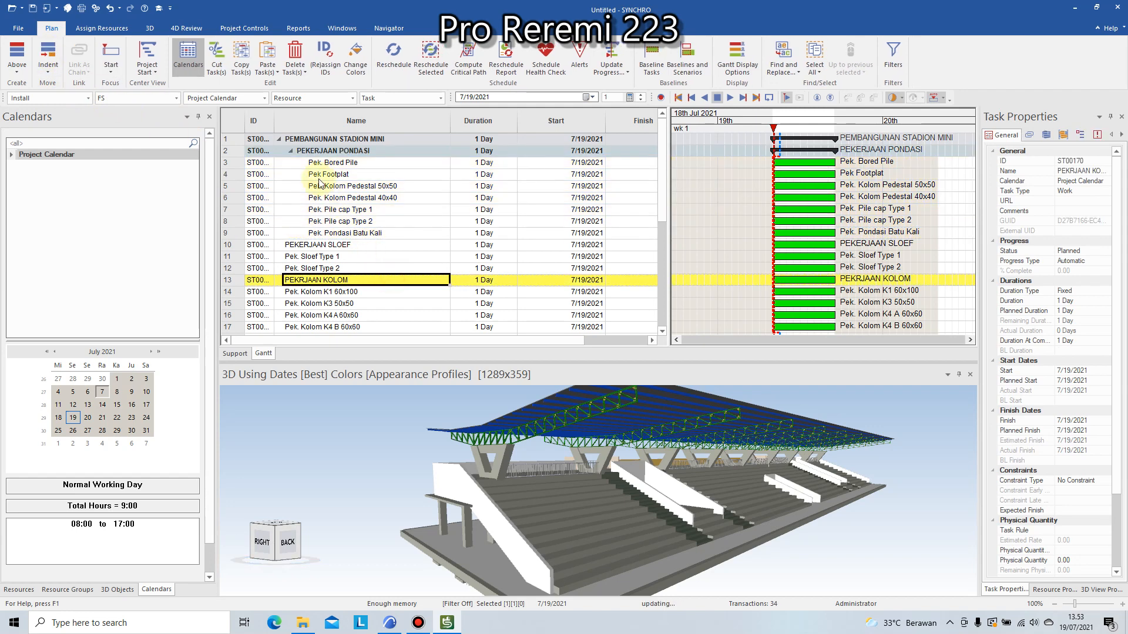
{"action": "left_click", "coordinate": [291, 151]}
{"action": "left_click", "coordinate": [290, 153]}
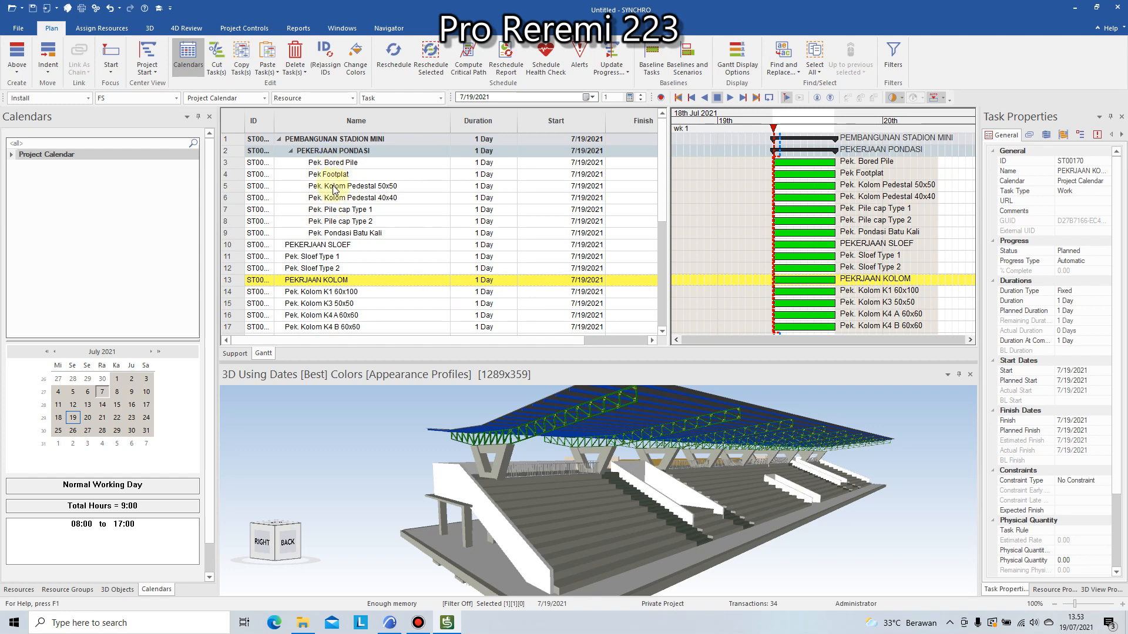
Indent PEKERJAAN SLOEF one level and nest Pek. Sloef Type 1 and Pek. Sloef Type 2 beneath it with two indents
{"action": "left_click", "coordinate": [314, 246]}
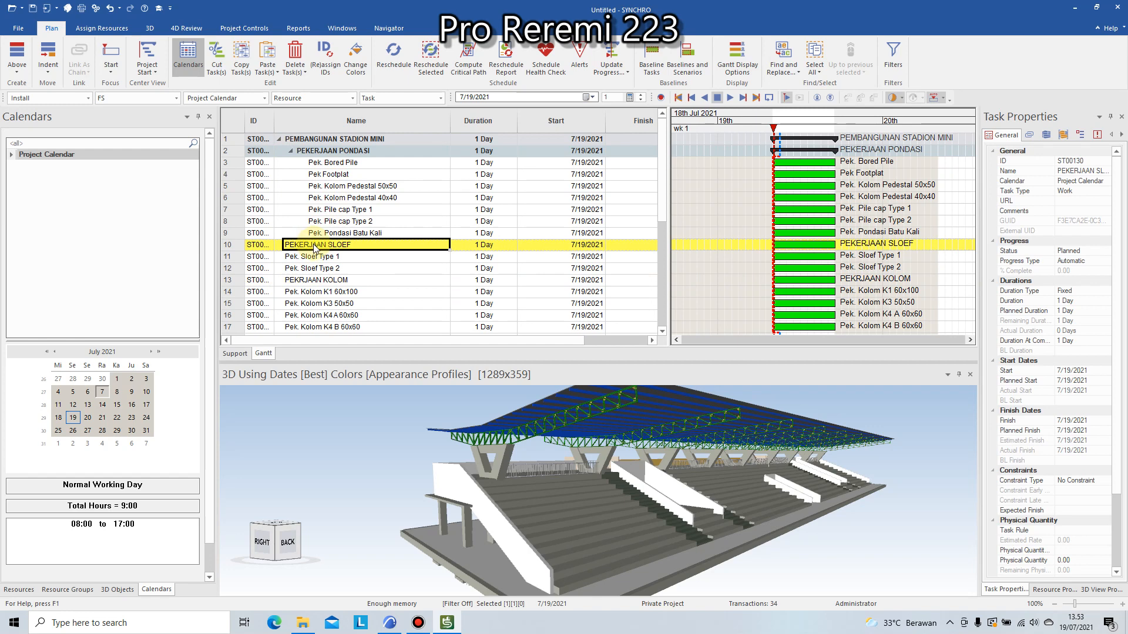
{"action": "left_click", "coordinate": [47, 52]}
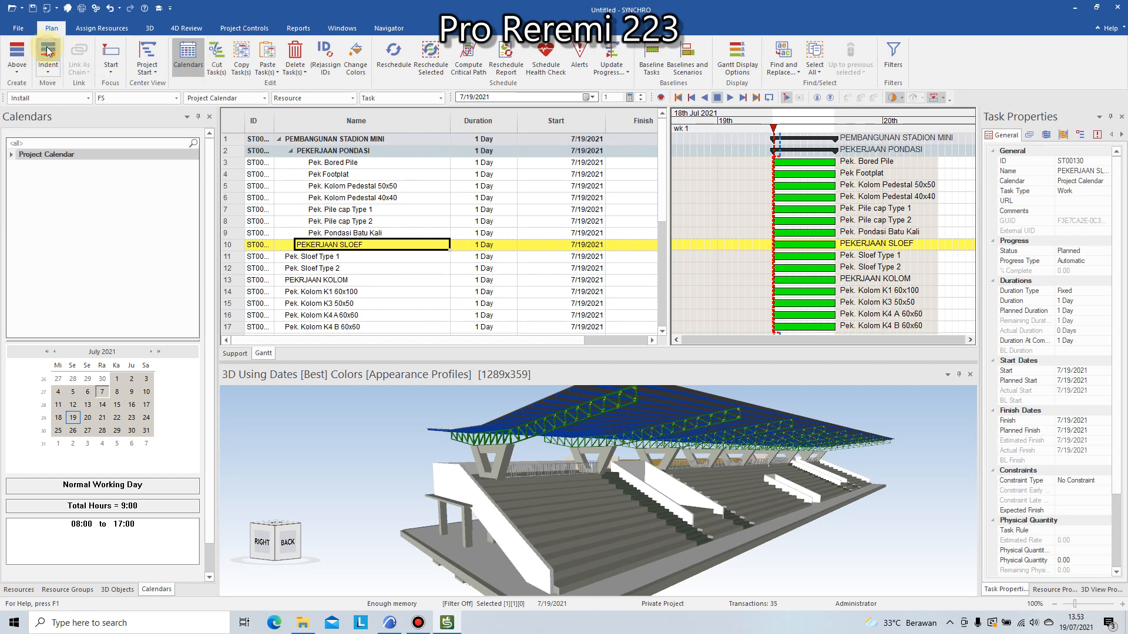
{"action": "left_click", "coordinate": [315, 259]}
{"action": "left_click", "coordinate": [314, 269], "text": "shift"}
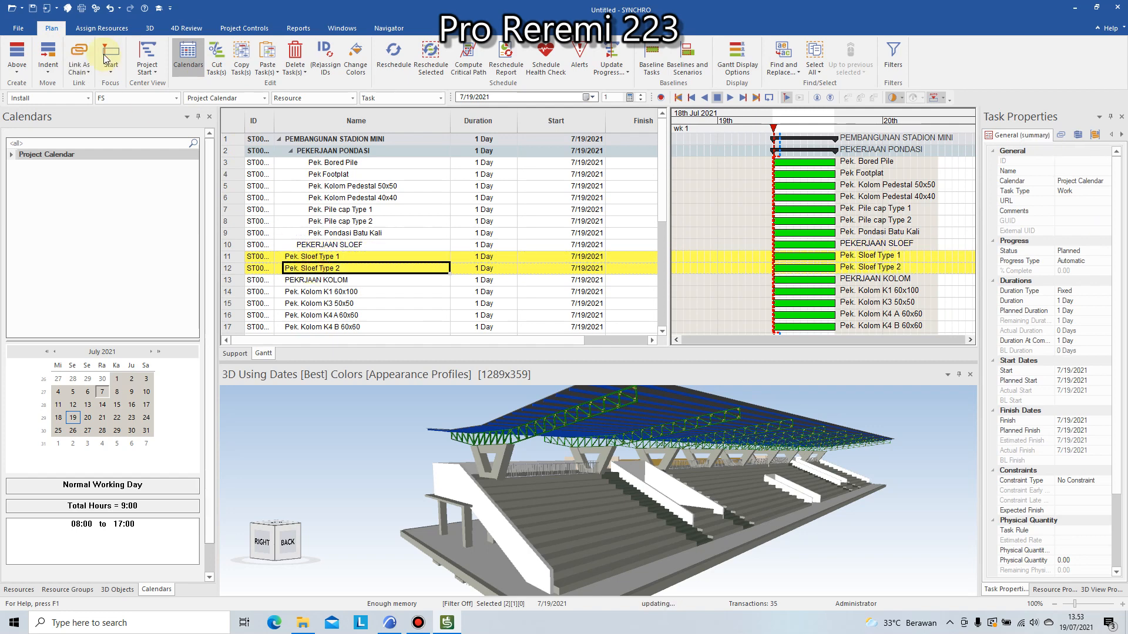
{"action": "left_click", "coordinate": [47, 51]}
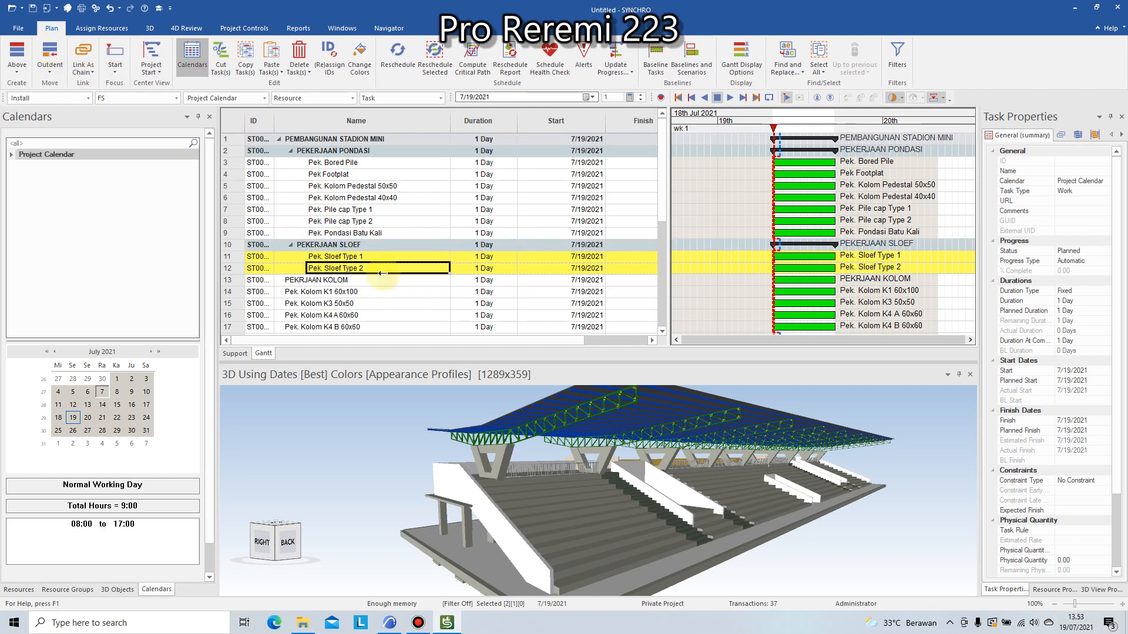
Indent PEKRJAAN KOLOM one level and nest the four tasks Pek. Kolom K1 60x100 to K4 B 60x60 beneath it with two indents
{"action": "left_click", "coordinate": [389, 291]}
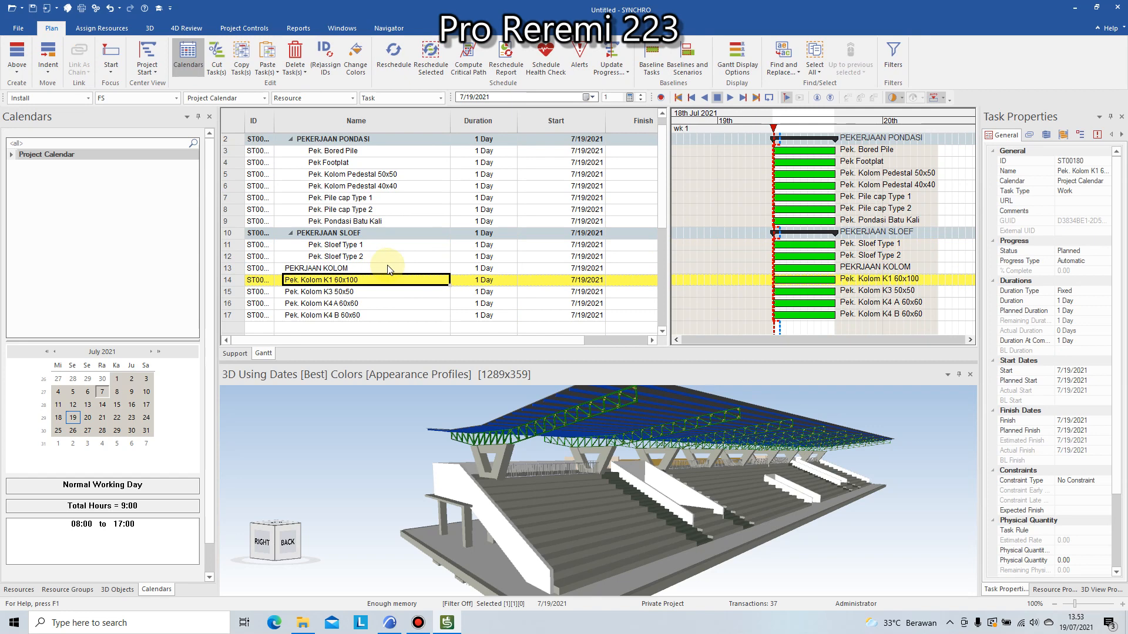
{"action": "left_click", "coordinate": [387, 269]}
{"action": "left_click", "coordinate": [48, 53]}
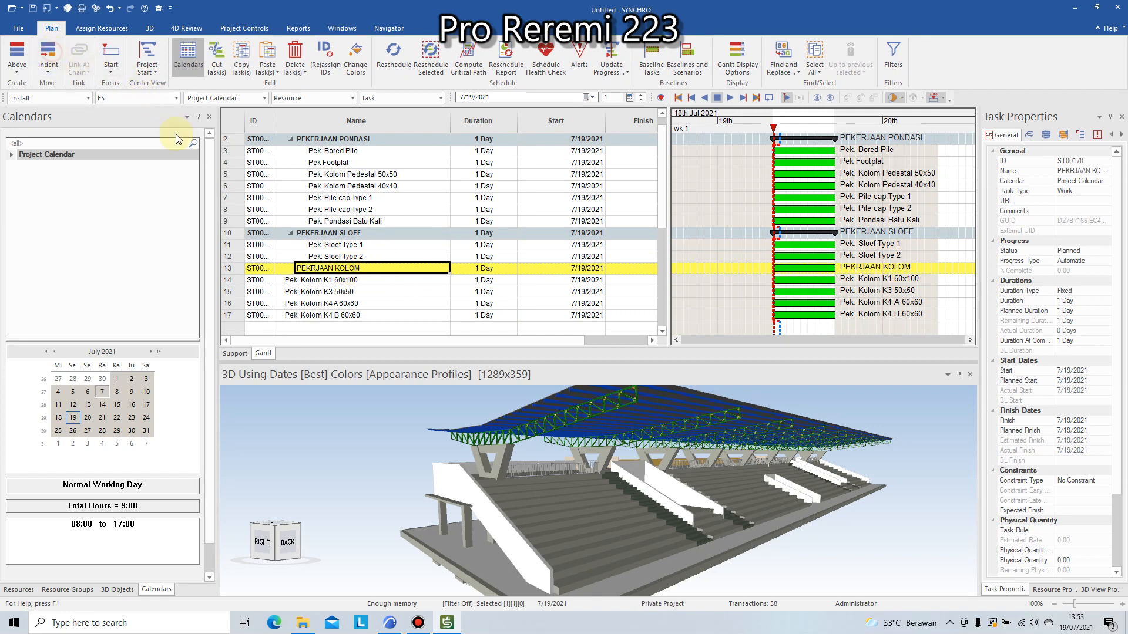
{"action": "left_click_drag", "start_coordinate": [333, 281], "coordinate": [340, 315]}
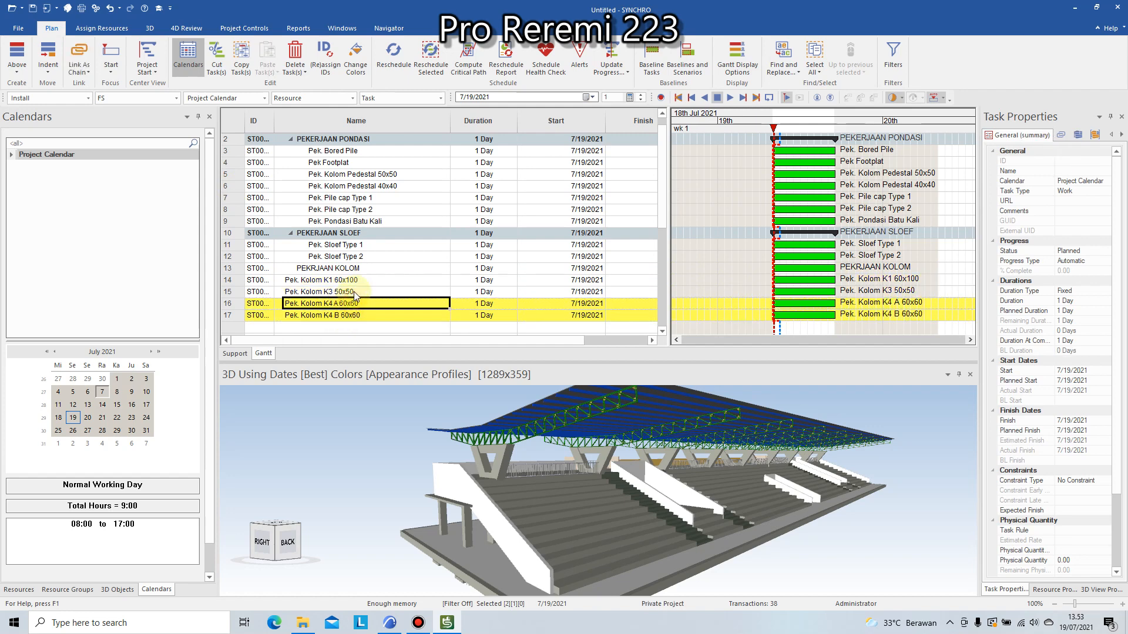
{"action": "left_click", "coordinate": [354, 291], "text": "ctrl"}
{"action": "left_click", "coordinate": [356, 281], "text": "ctrl"}
{"action": "left_click", "coordinate": [53, 68]}
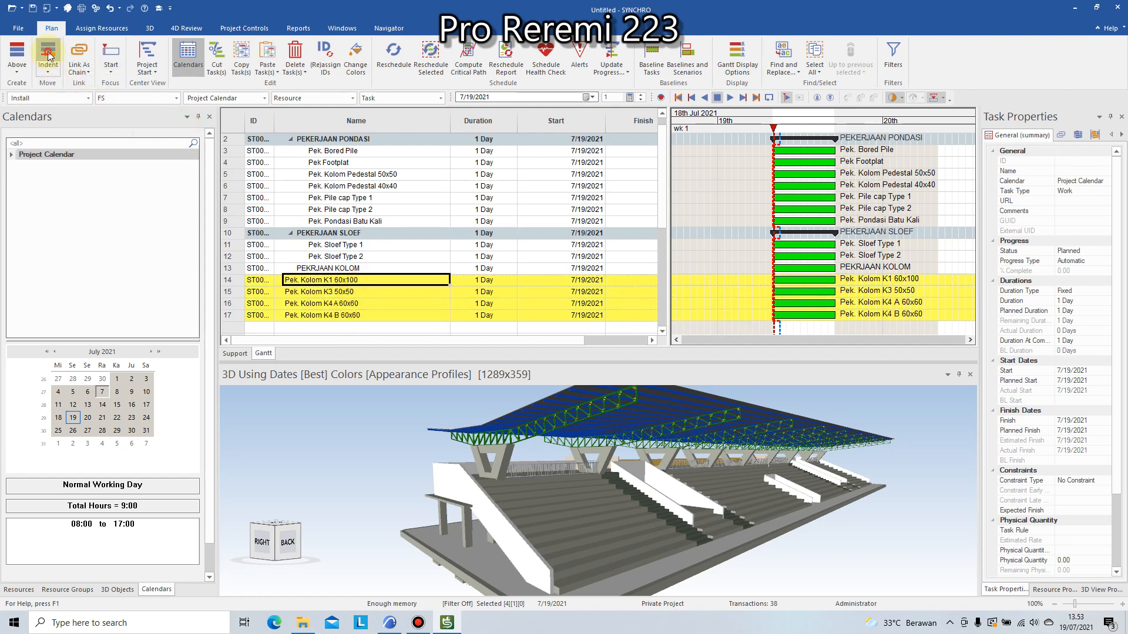
{"action": "scroll", "coordinate": [460, 254], "scroll_direction": "up", "scroll_amount": 1}
{"action": "scroll", "coordinate": [460, 254], "scroll_direction": "down", "scroll_amount": 2}
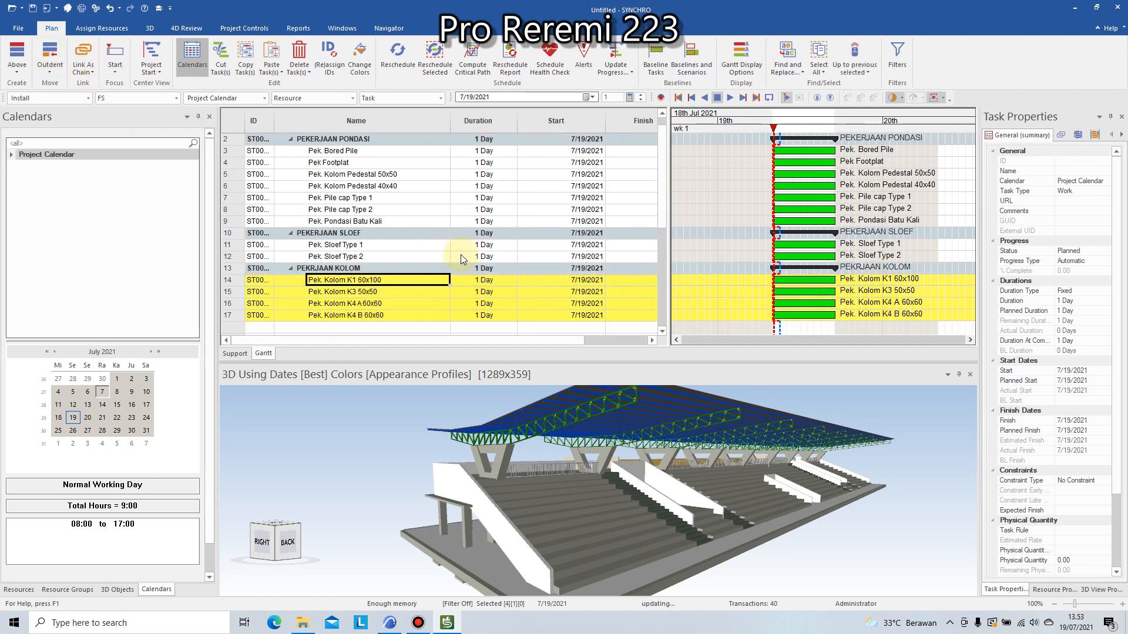
{"action": "scroll", "coordinate": [461, 255], "scroll_direction": "up", "scroll_amount": 1}
{"action": "left_click", "coordinate": [444, 211]}
{"action": "scroll", "coordinate": [473, 253], "scroll_direction": "up", "scroll_amount": 1}
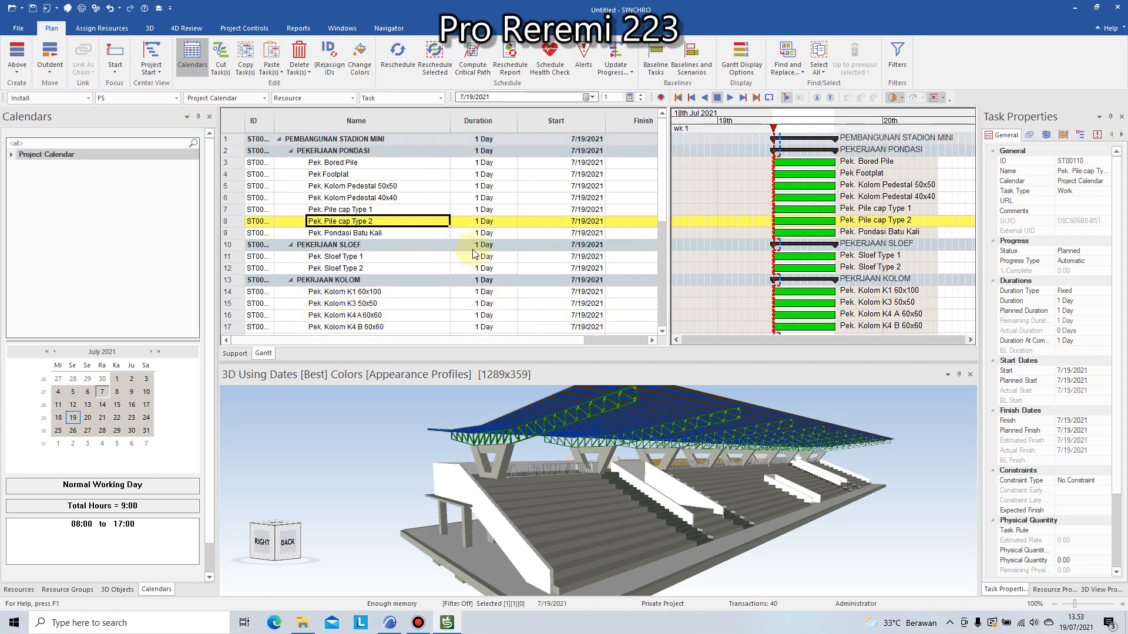
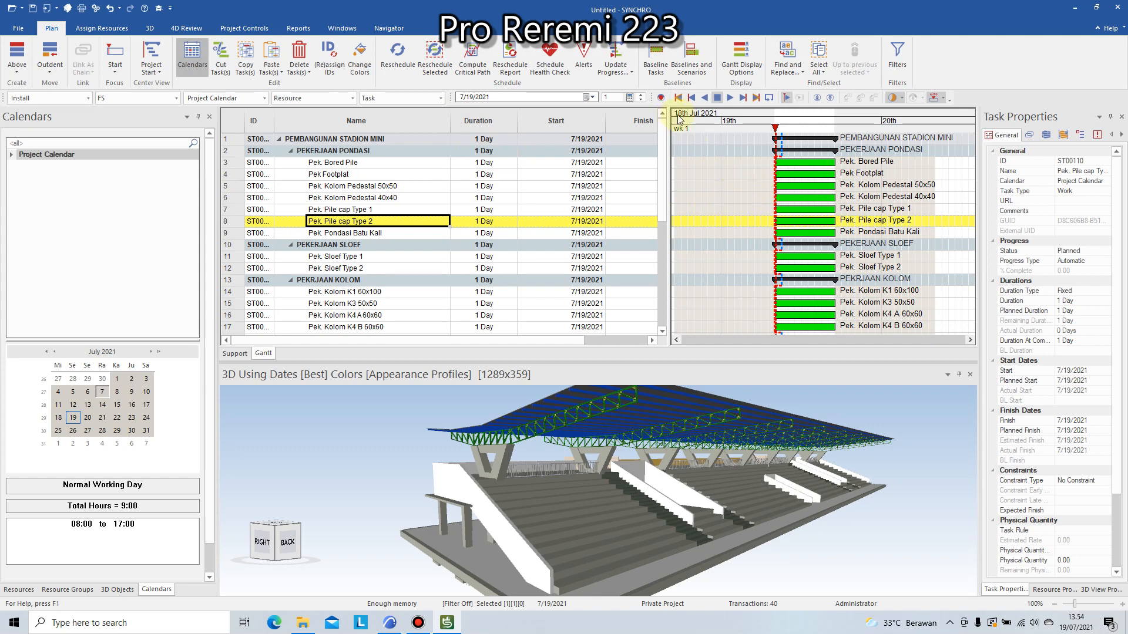
Widen the task table over the Gantt chart and narrow its Duration, Start and Finish columns
{"action": "left_click_drag", "start_coordinate": [669, 118], "coordinate": [787, 135]}
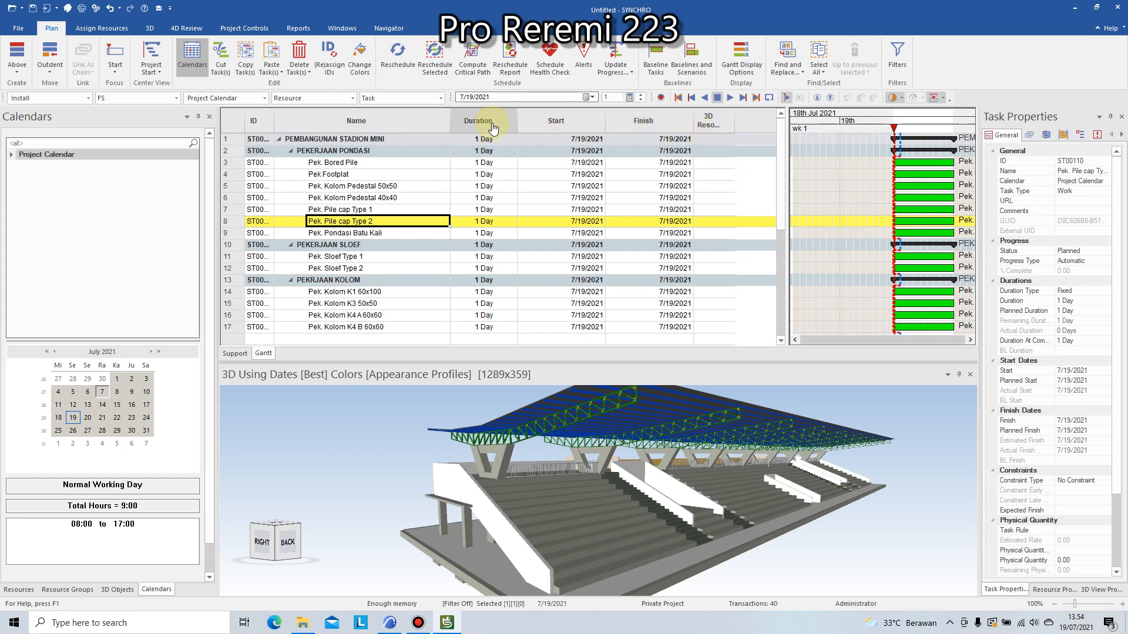
{"action": "left_click_drag", "start_coordinate": [516, 117], "coordinate": [497, 118]}
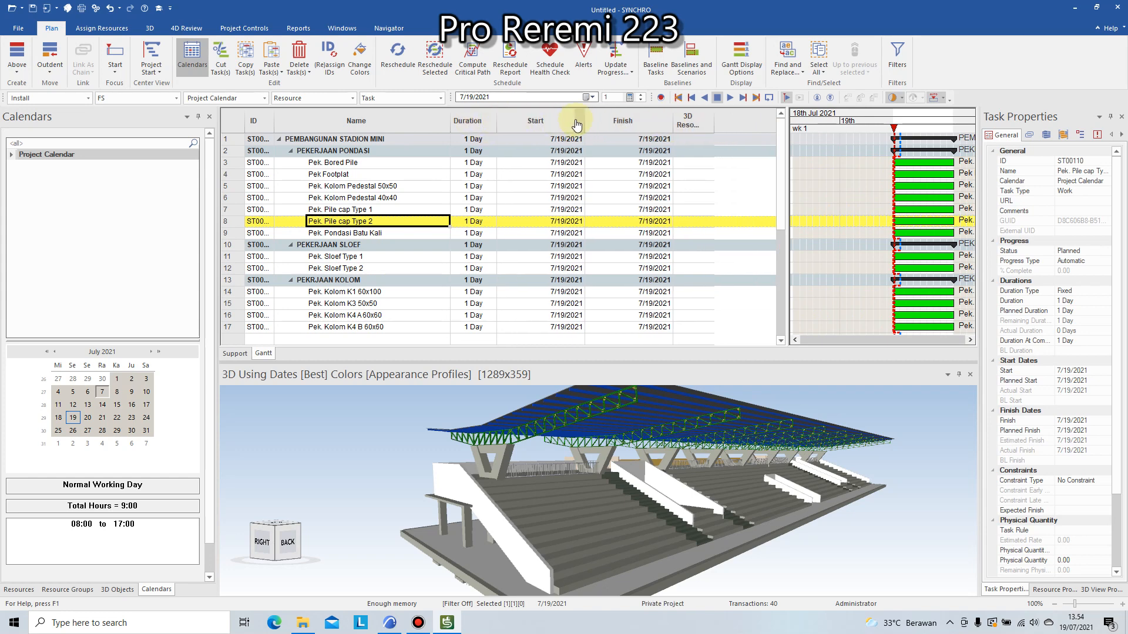
{"action": "left_click_drag", "start_coordinate": [583, 117], "coordinate": [549, 118]}
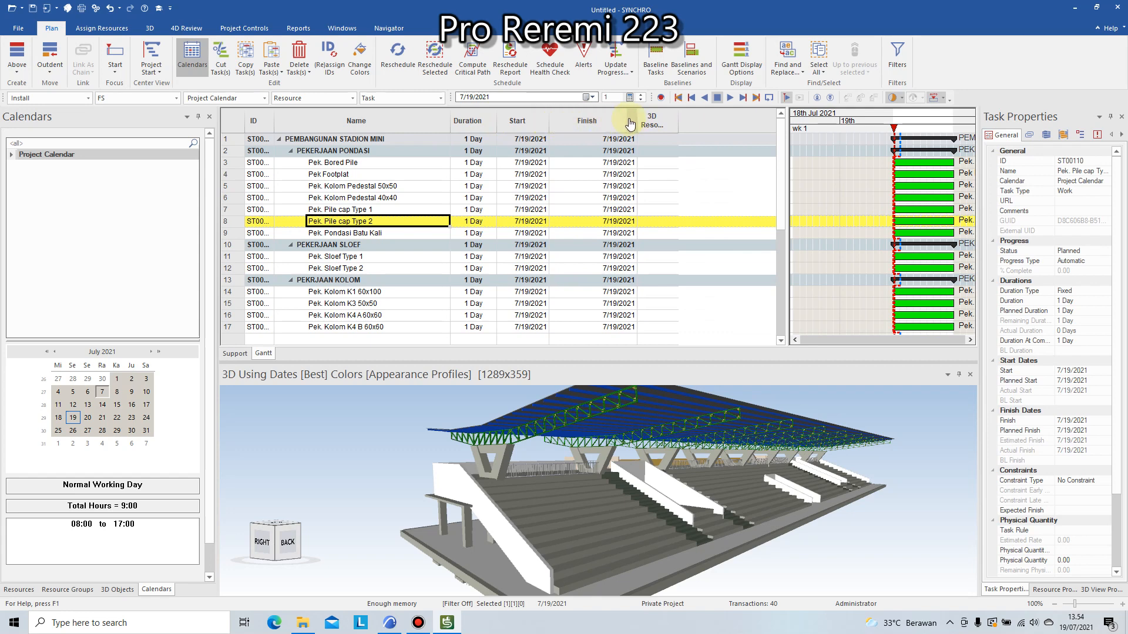
{"action": "left_click_drag", "start_coordinate": [636, 118], "coordinate": [600, 118]}
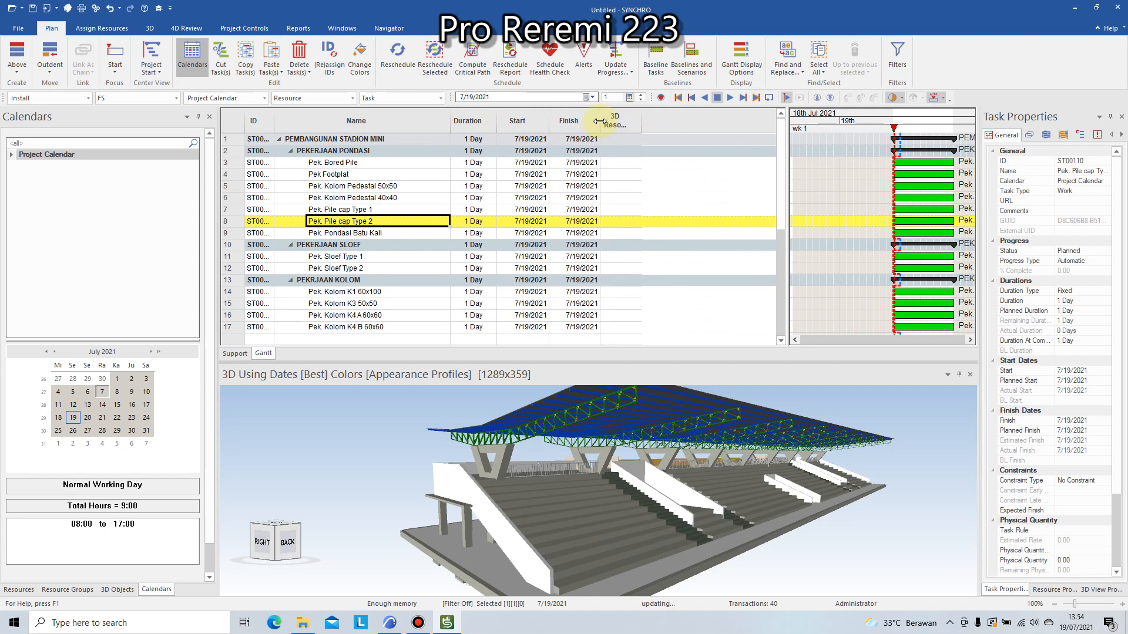
Add the Predecessors column to the task table, narrow it, and shrink the table to end just after it
{"action": "right_click", "coordinate": [695, 121]}
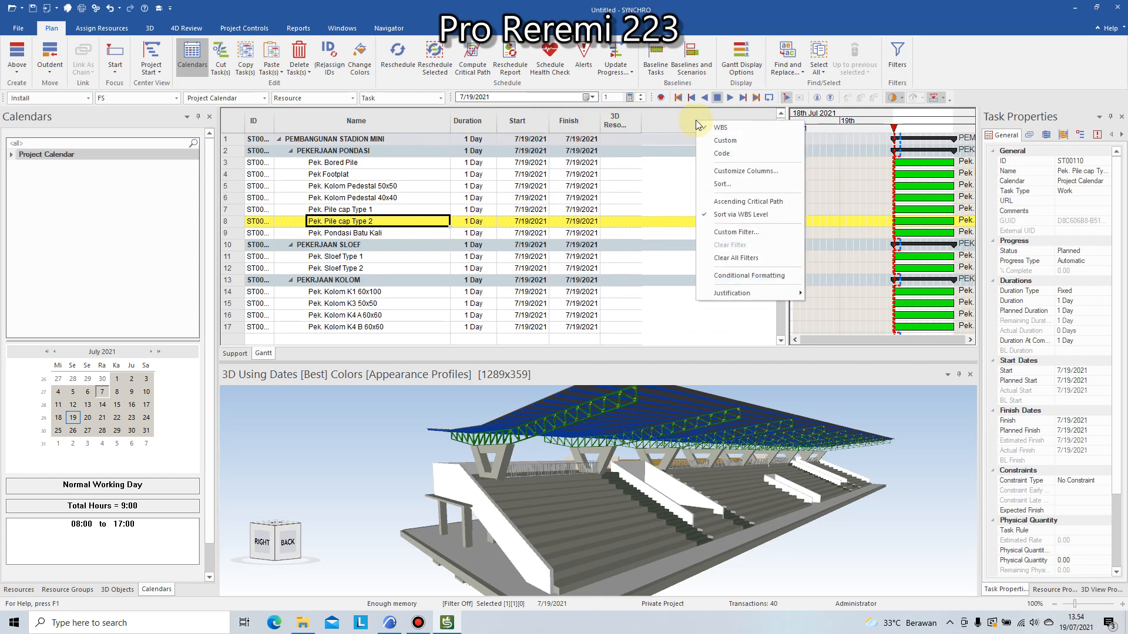
{"action": "left_click", "coordinate": [752, 172]}
{"action": "left_click", "coordinate": [490, 234]}
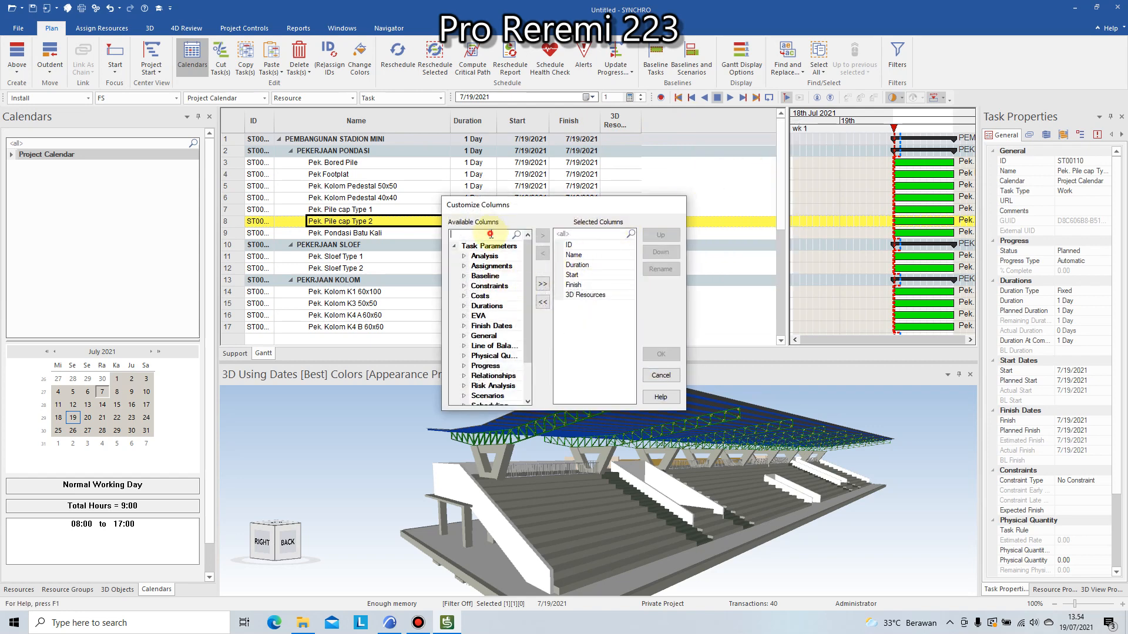
{"action": "type", "text": "pre"}
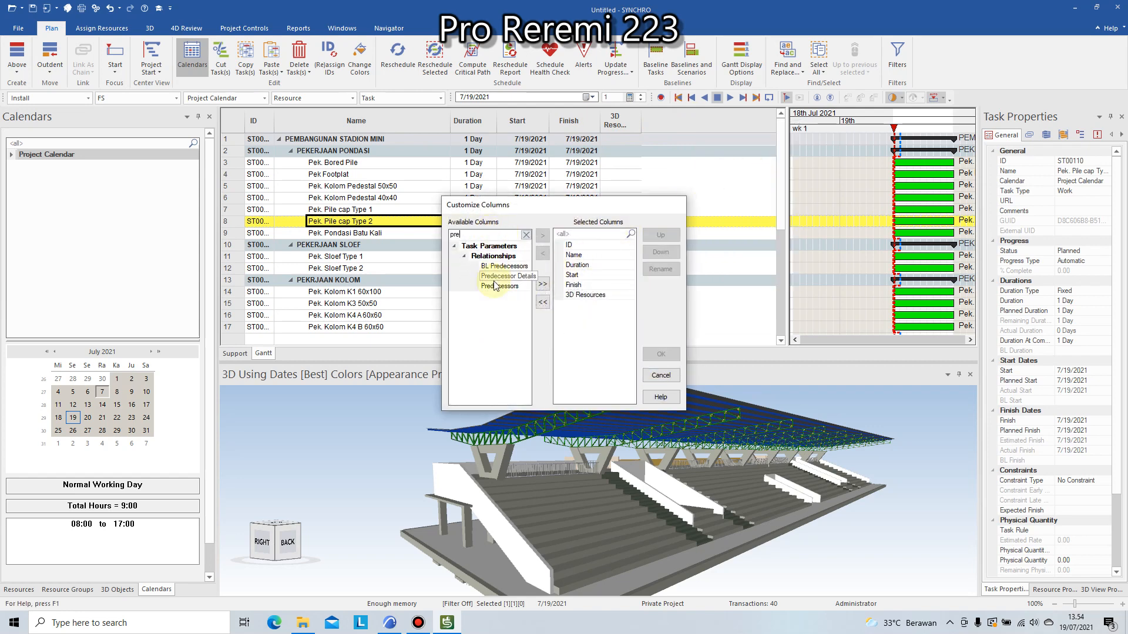
{"action": "left_click", "coordinate": [498, 287]}
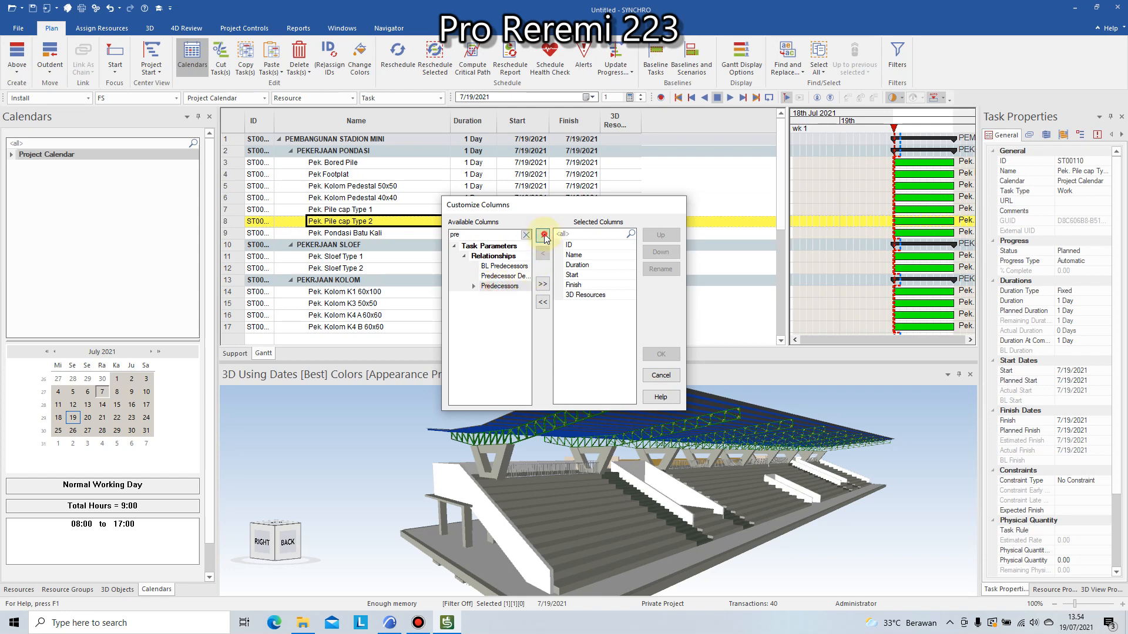
{"action": "left_click", "coordinate": [543, 236]}
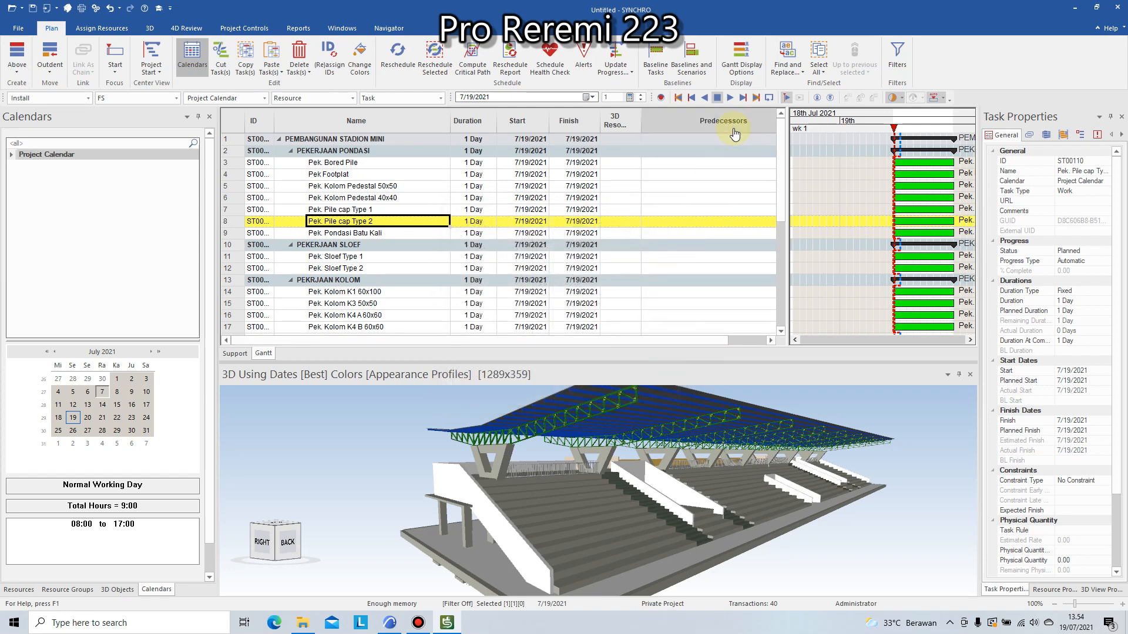
{"action": "left_click_drag", "start_coordinate": [788, 122], "coordinate": [692, 123]}
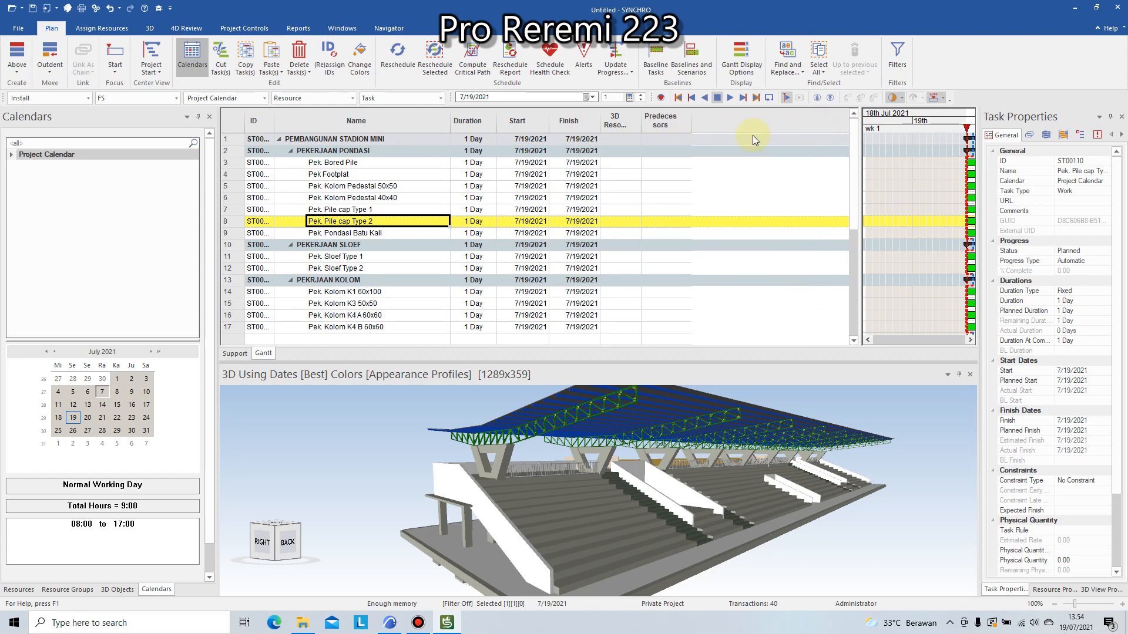
{"action": "left_click_drag", "start_coordinate": [860, 113], "coordinate": [715, 123]}
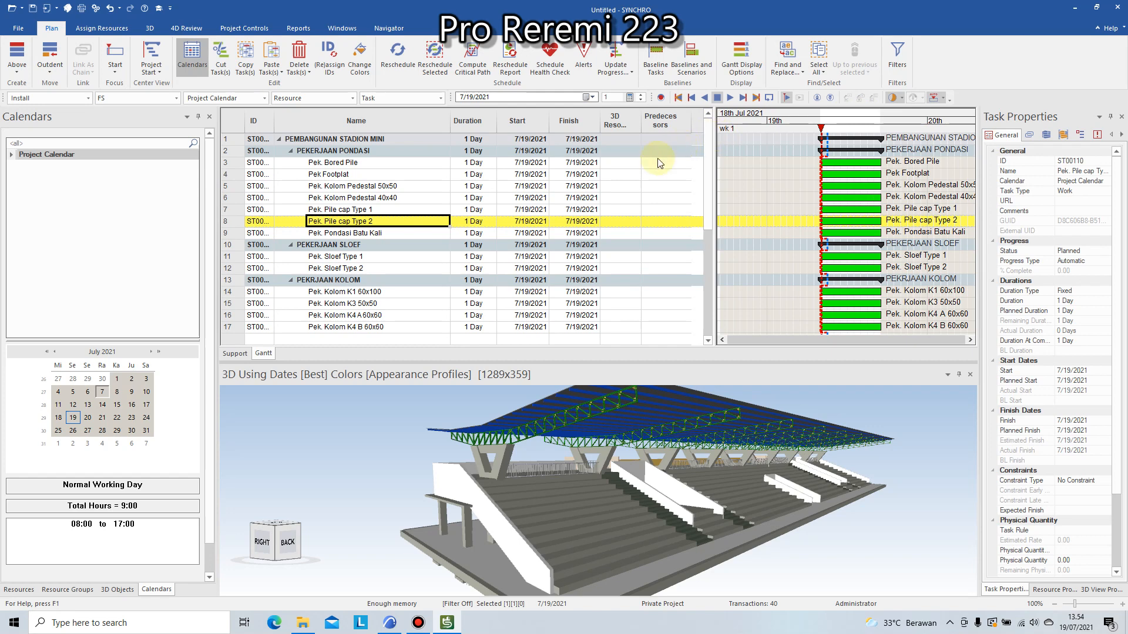
Make Pek. Bored Pile the predecessor of Pek Footplat with the link type FS
{"action": "left_click", "coordinate": [362, 173]}
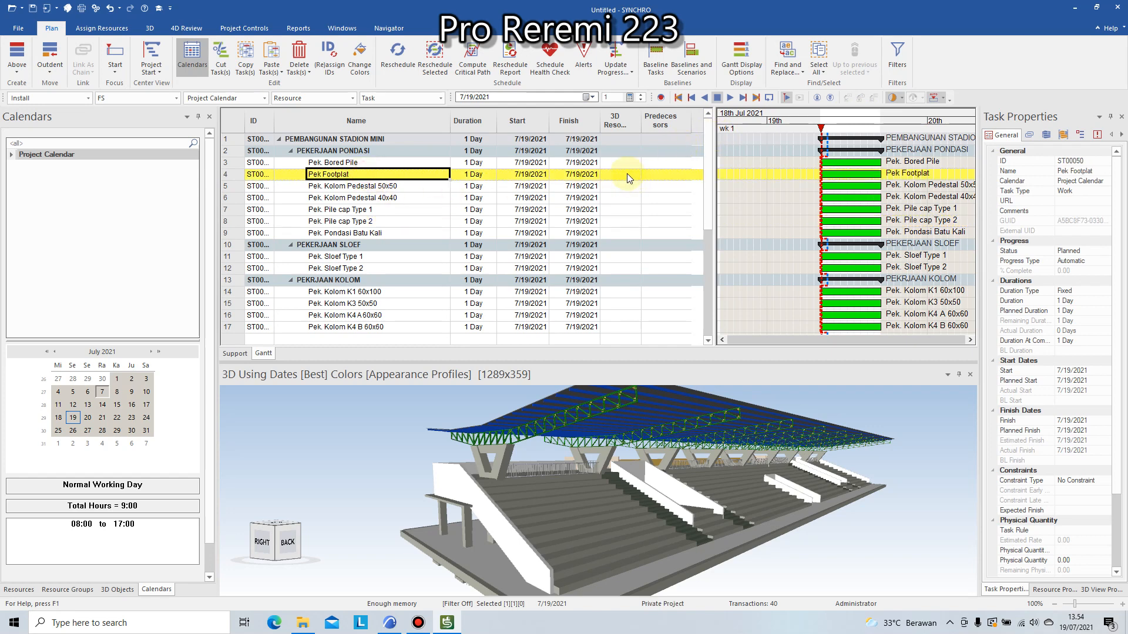
{"action": "double_click", "coordinate": [661, 176]}
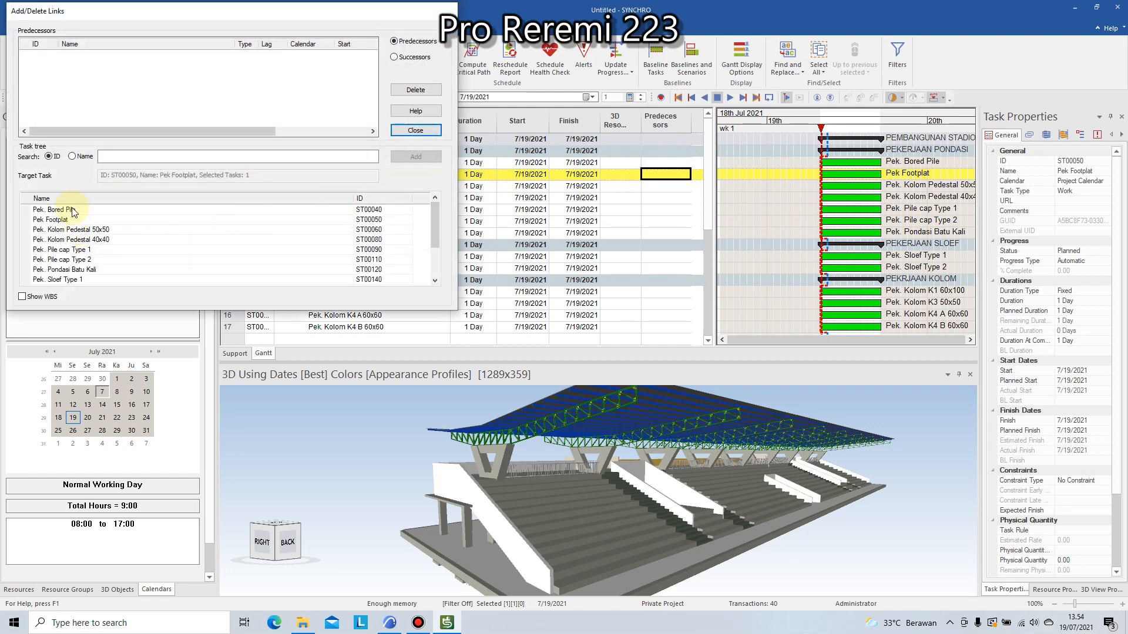
{"action": "left_click", "coordinate": [72, 210]}
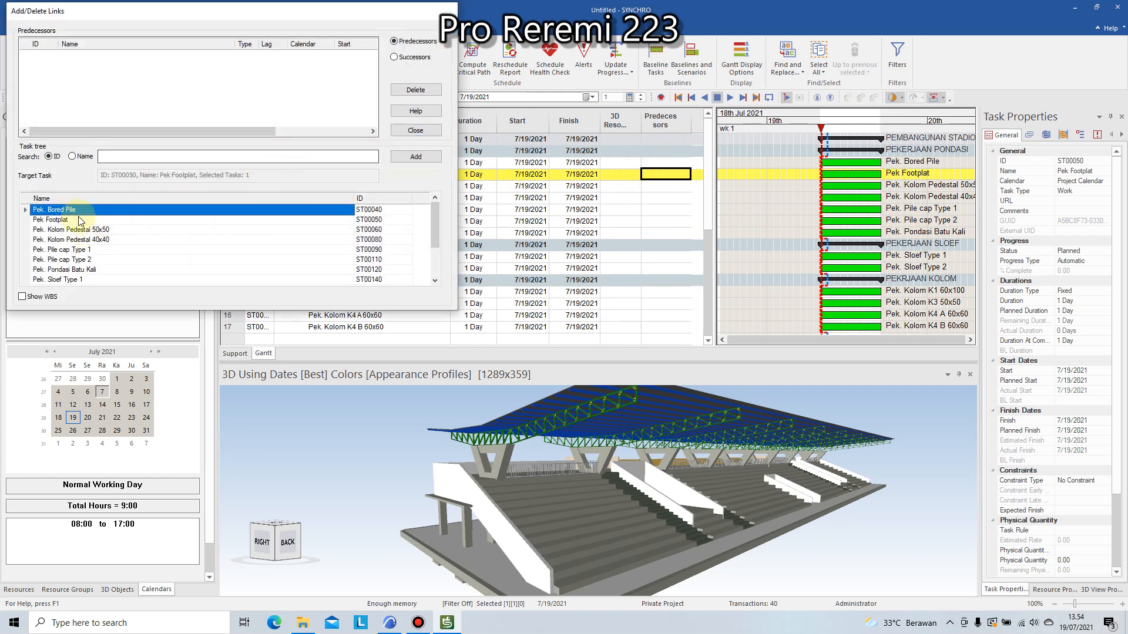
{"action": "double_click", "coordinate": [70, 211]}
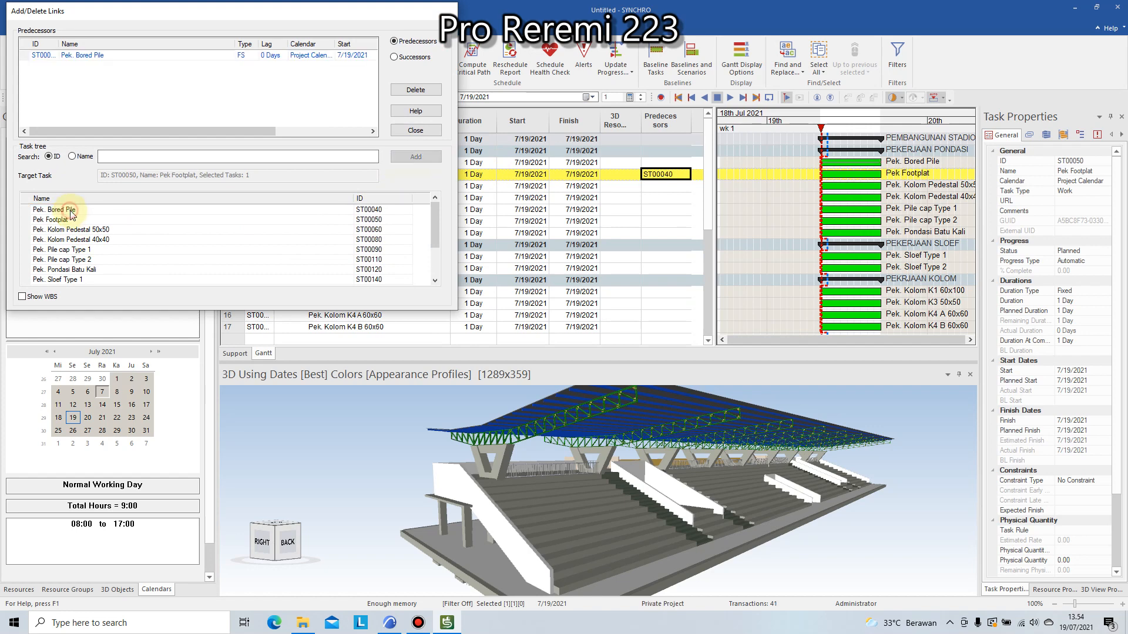
{"action": "left_click", "coordinate": [247, 55]}
{"action": "left_click", "coordinate": [247, 55]}
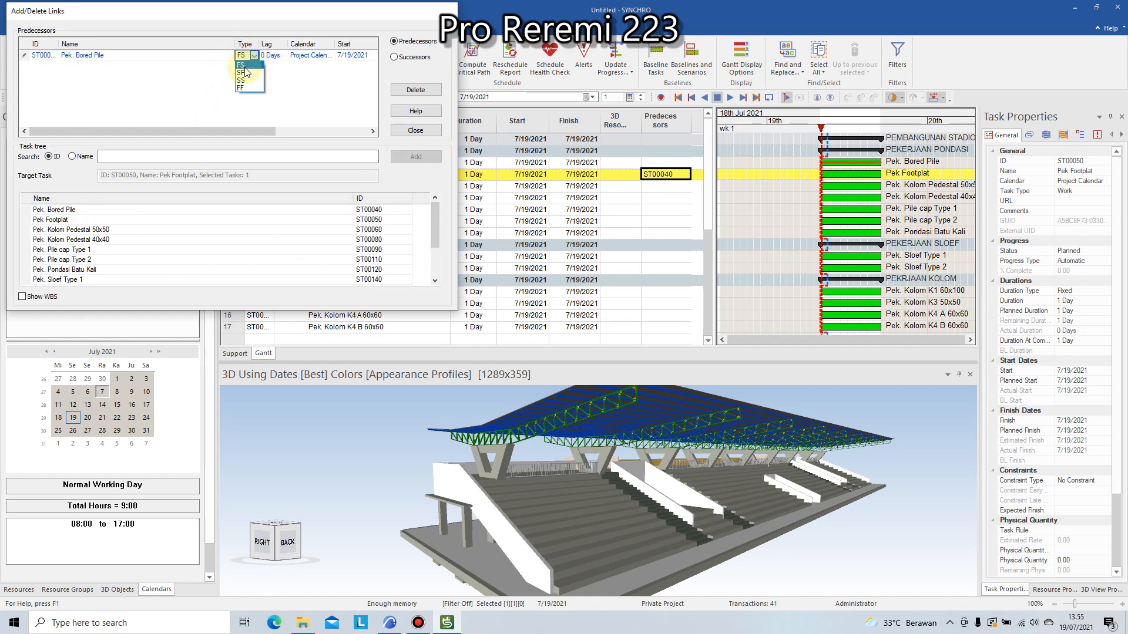
{"action": "left_click", "coordinate": [246, 66]}
{"action": "left_click", "coordinate": [254, 55]}
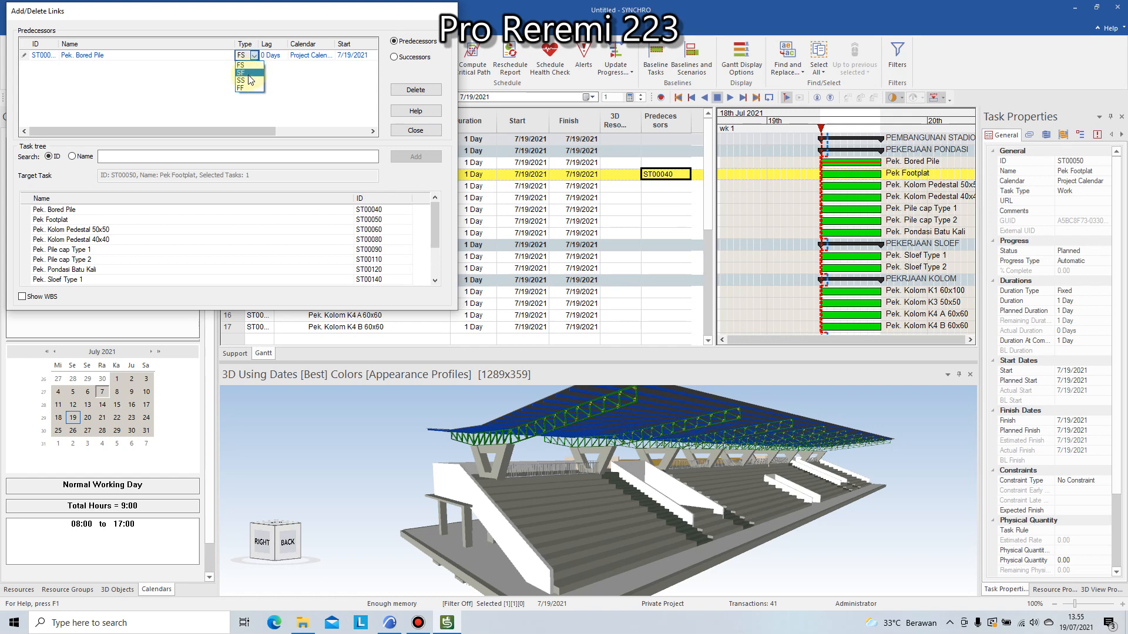
{"action": "left_click", "coordinate": [282, 78]}
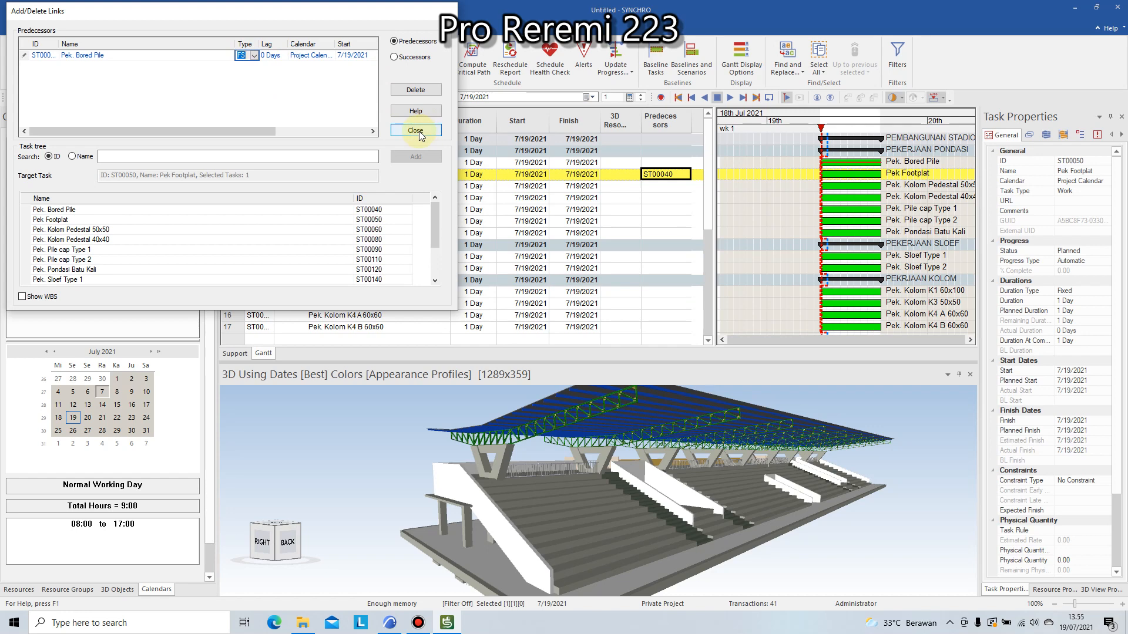
{"action": "left_click", "coordinate": [417, 131]}
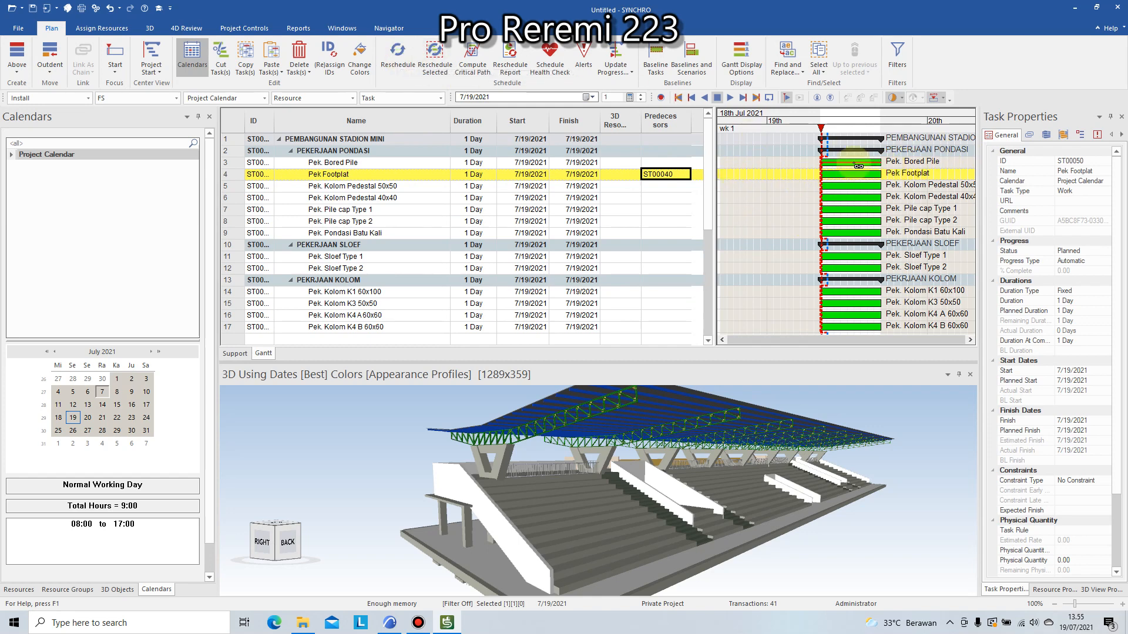
Add Pek Footplat as the predecessor of Pek. Kolom Pedestal 50x50
{"action": "double_click", "coordinate": [660, 187]}
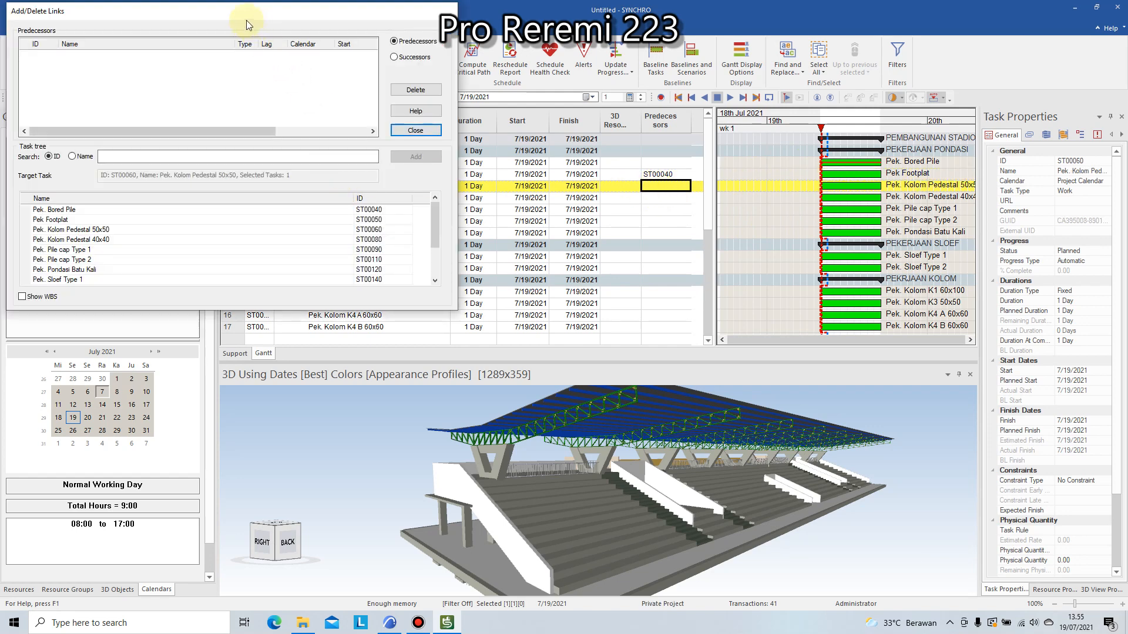
{"action": "left_click_drag", "start_coordinate": [245, 23], "coordinate": [694, 121]}
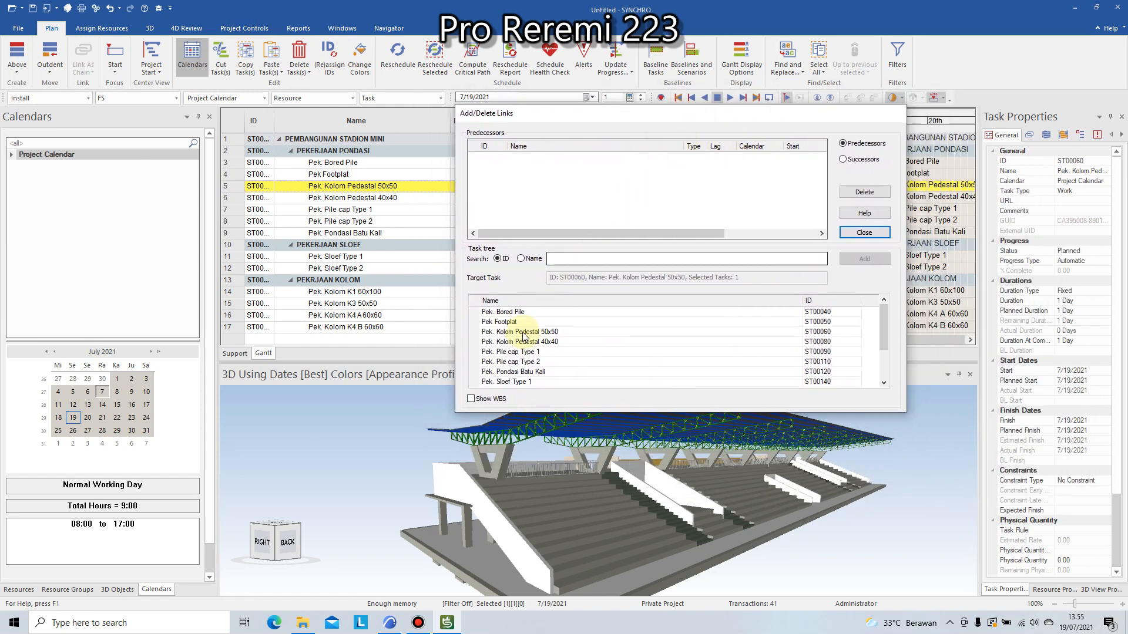
{"action": "left_click", "coordinate": [508, 322]}
{"action": "double_click", "coordinate": [508, 323]}
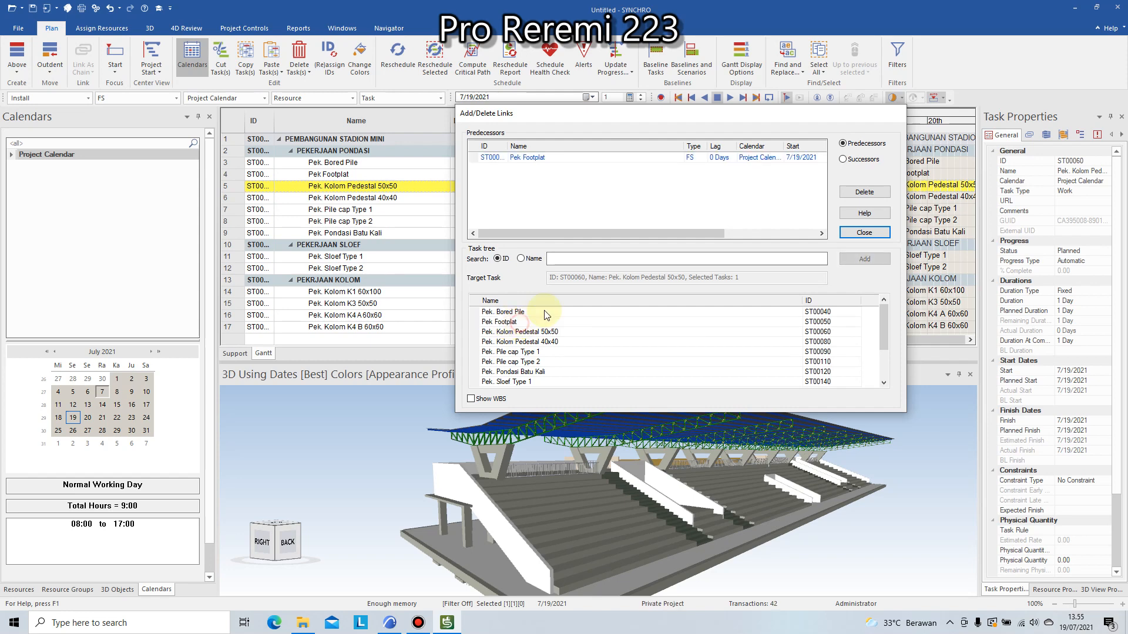
{"action": "left_click", "coordinate": [865, 233]}
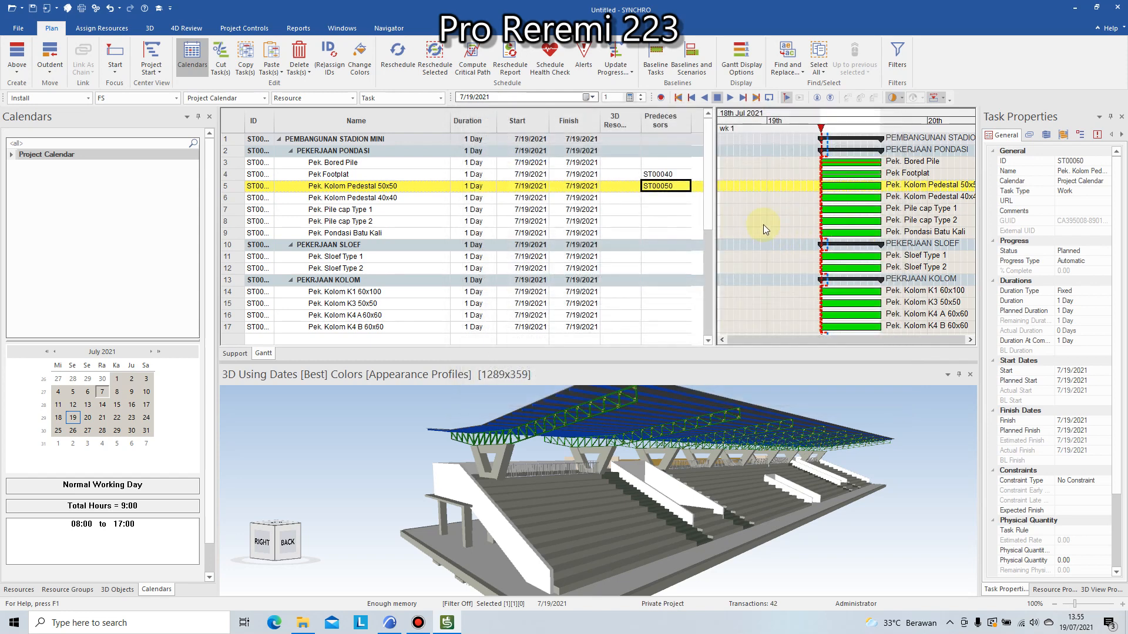
Add Pek. Kolom Pedestal 50x50 as the predecessor of Pek. Kolom Pedestal 40x40
{"action": "left_click", "coordinate": [657, 201]}
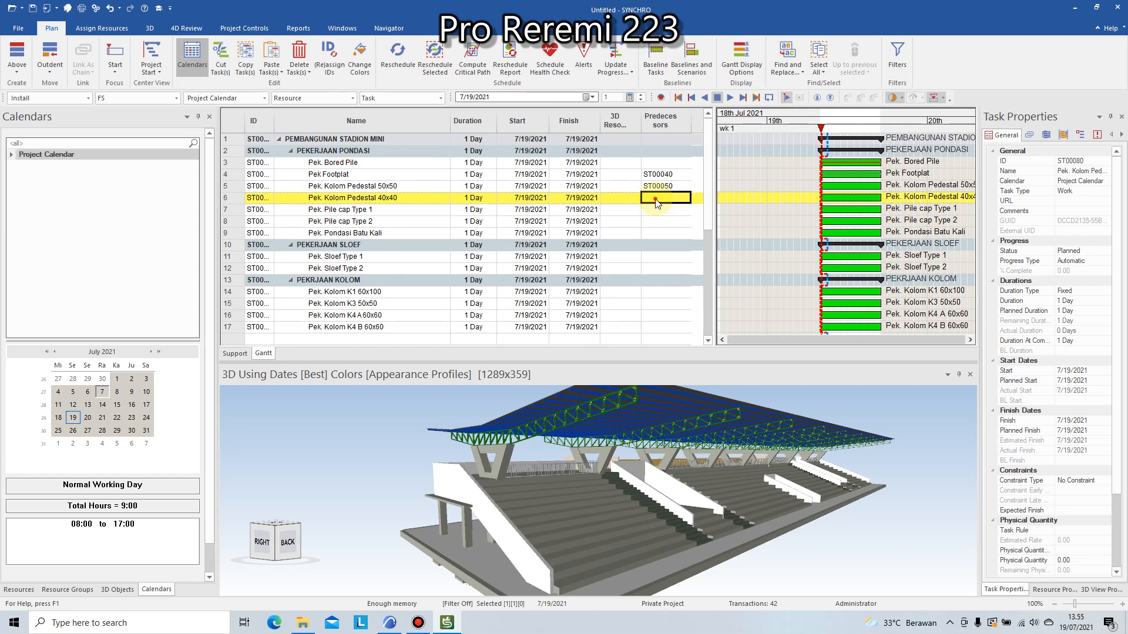
{"action": "left_click", "coordinate": [656, 200]}
{"action": "left_click", "coordinate": [658, 201]}
{"action": "left_click", "coordinate": [536, 332]}
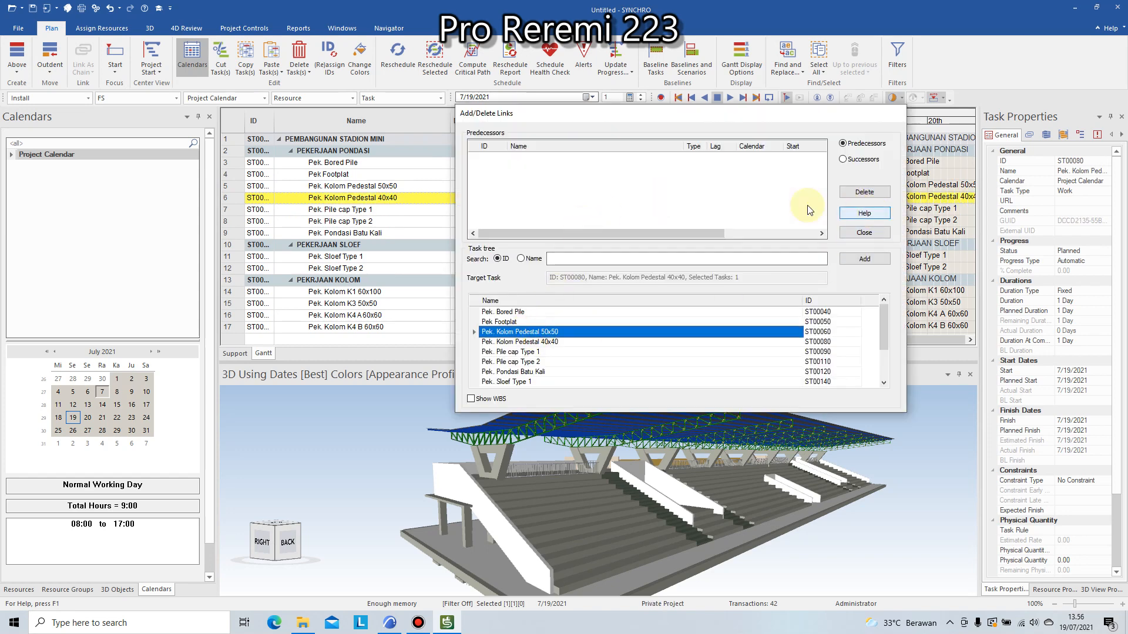
{"action": "double_click", "coordinate": [557, 335]}
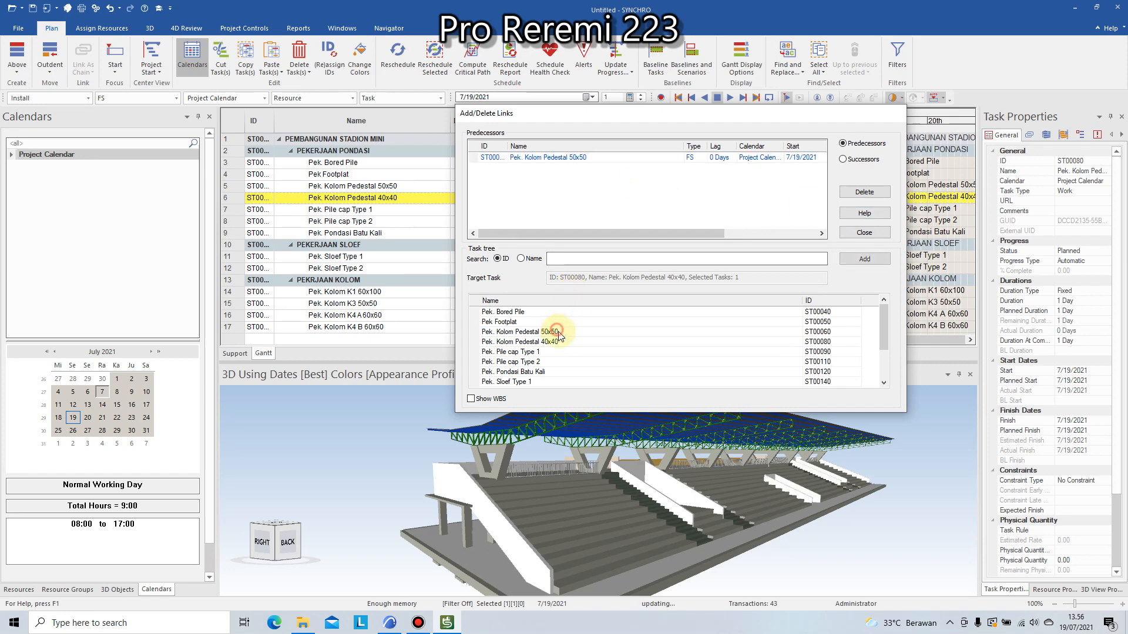
{"action": "left_click", "coordinate": [864, 232]}
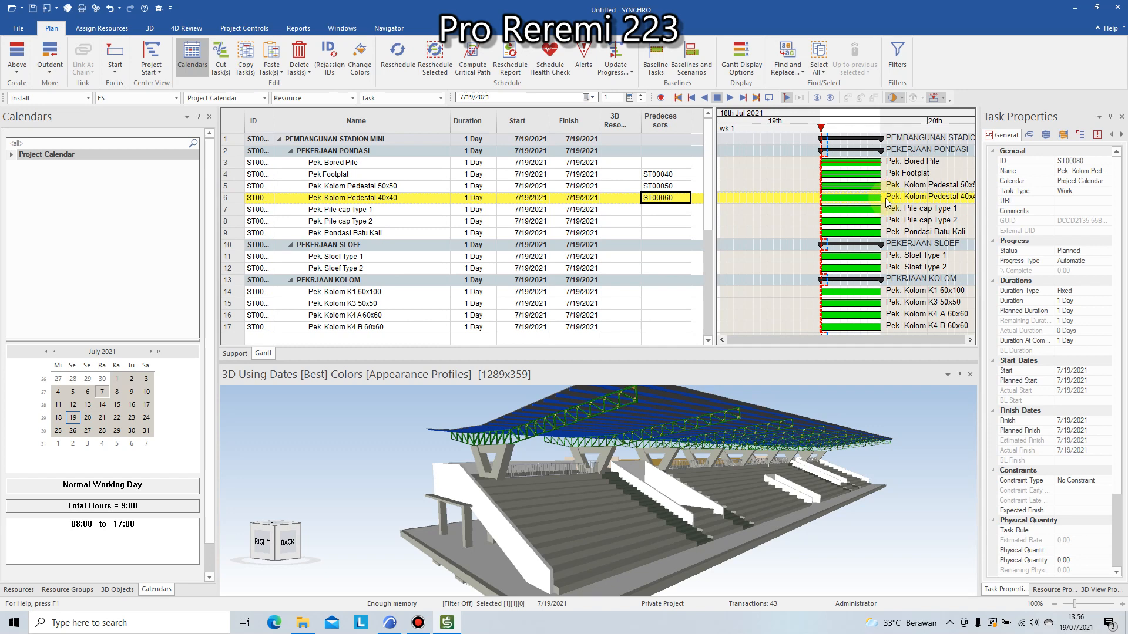
Try to link Pek. Kolom Pedestal 40x40 to Pek. Pile cap Type 1 graphically between their Gantt bars, and undo the link
{"action": "scroll", "coordinate": [876, 197], "scroll_direction": "up", "scroll_amount": 3, "text": "ctrl"}
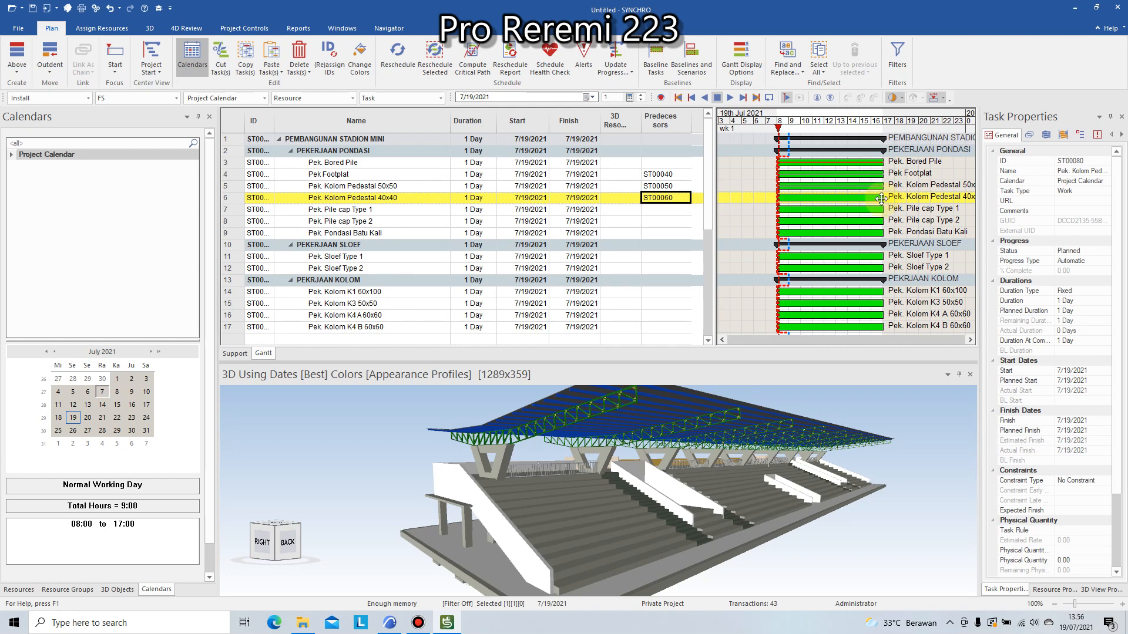
{"action": "scroll", "coordinate": [881, 197], "scroll_direction": "up", "scroll_amount": 1, "text": "ctrl"}
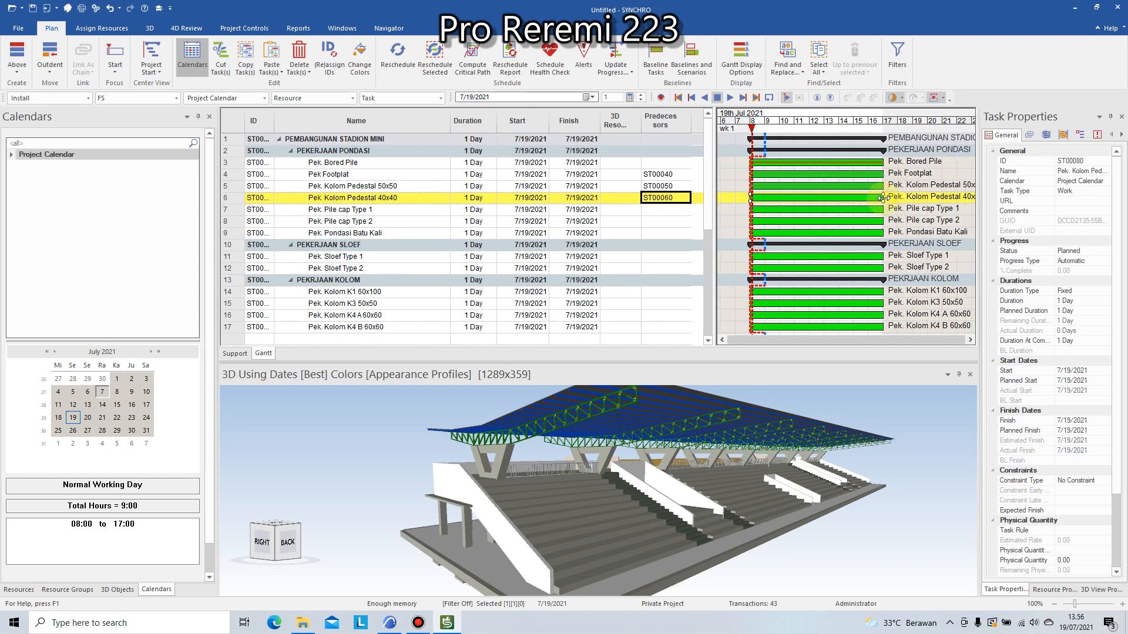
{"action": "scroll", "coordinate": [879, 197], "scroll_direction": "up", "scroll_amount": 1, "text": "ctrl"}
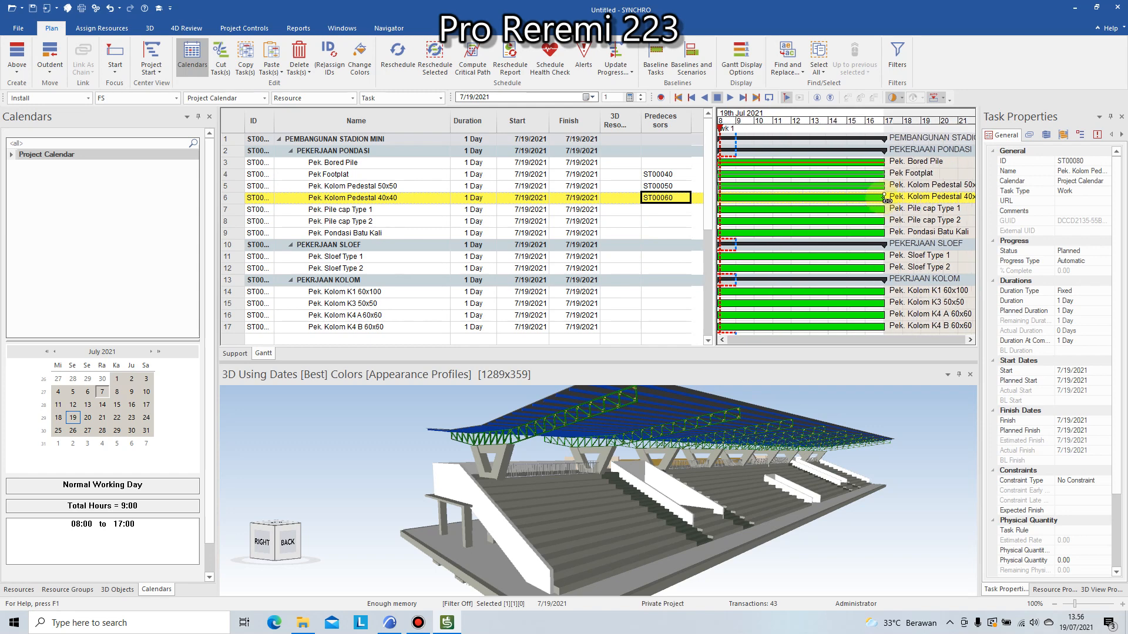
{"action": "left_click_drag", "start_coordinate": [887, 200], "coordinate": [841, 210]}
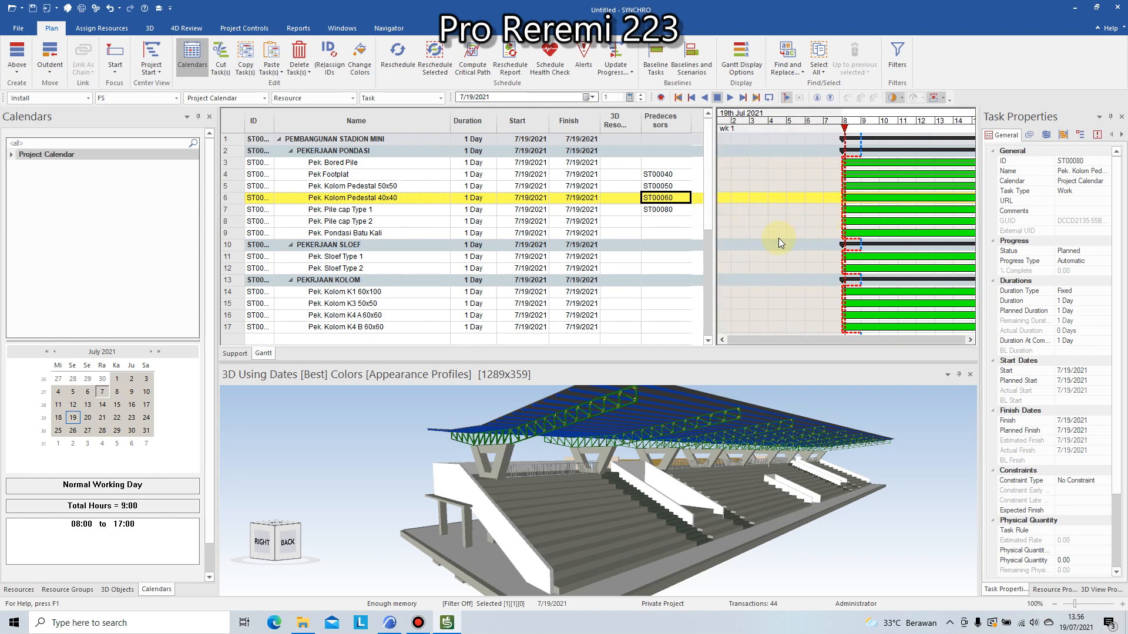
{"action": "scroll", "coordinate": [778, 238], "scroll_direction": "down", "scroll_amount": 2, "text": "ctrl"}
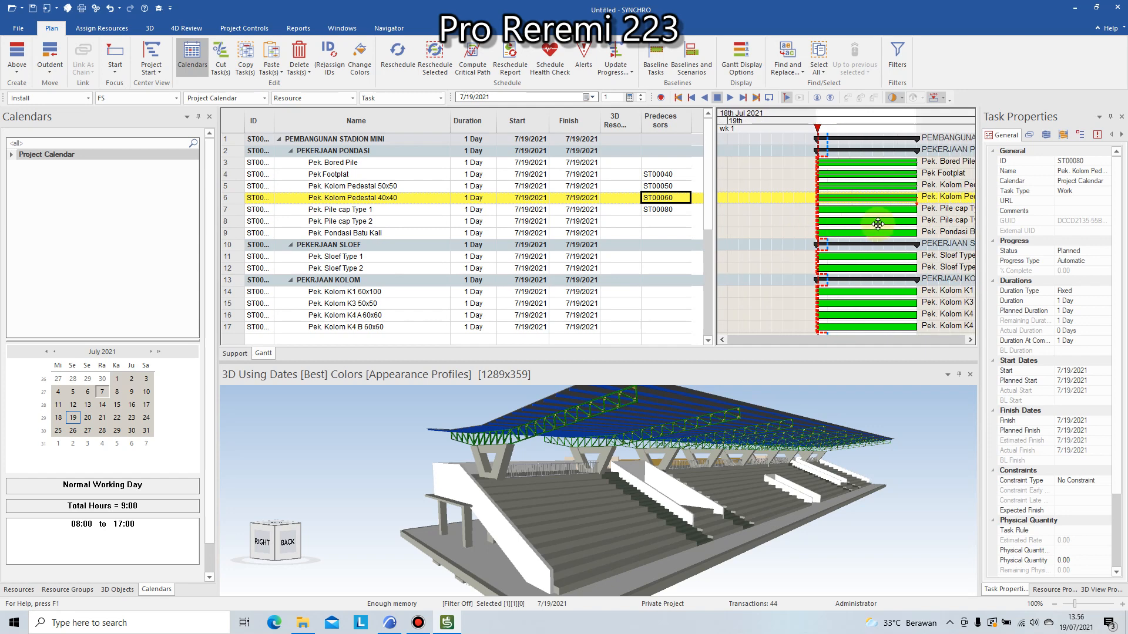
{"action": "key", "text": "ctrl+z"}
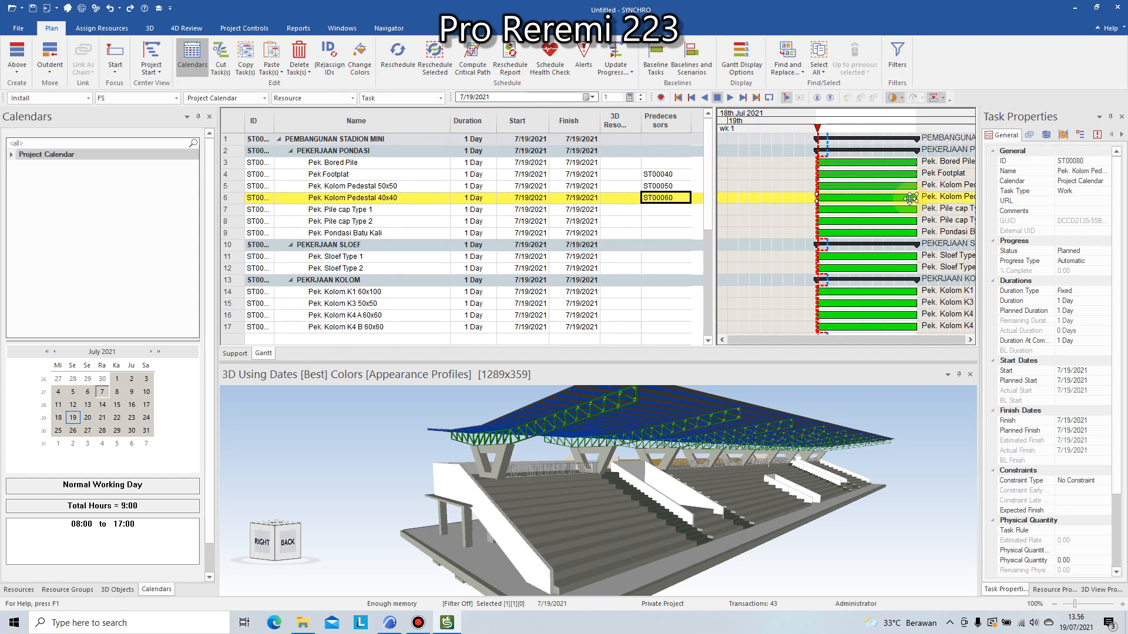
Redraw the Gantt link from Pek. Kolom Pedestal 40x40 to Pek. Pile cap Type 1, reschedule the project, and undo both changes
{"action": "scroll", "coordinate": [910, 198], "scroll_direction": "up", "scroll_amount": 2, "text": "ctrl"}
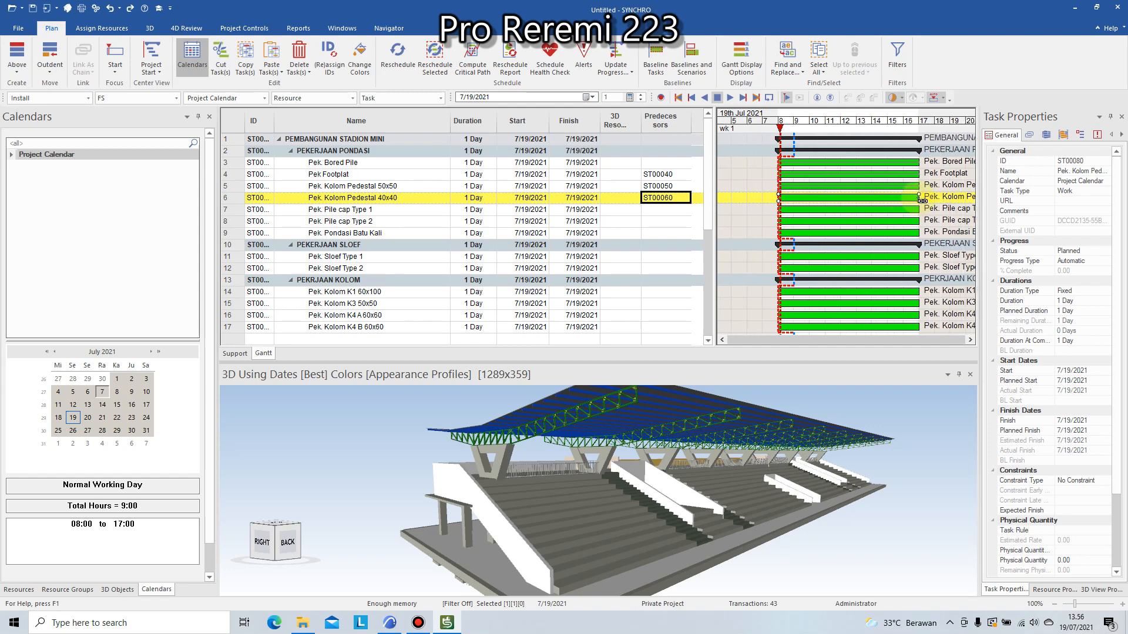
{"action": "left_click_drag", "start_coordinate": [920, 198], "coordinate": [781, 205]}
{"action": "left_click_drag", "start_coordinate": [780, 128], "coordinate": [737, 129]}
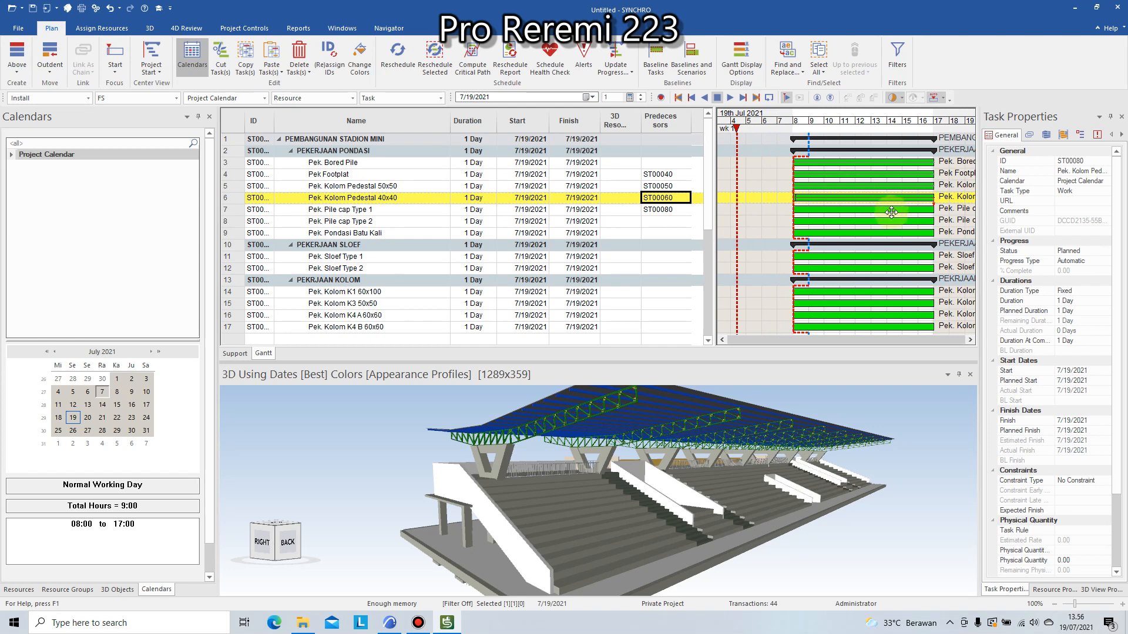
{"action": "left_click", "coordinate": [400, 57]}
{"action": "scroll", "coordinate": [752, 274], "scroll_direction": "down", "scroll_amount": 3, "text": "ctrl"}
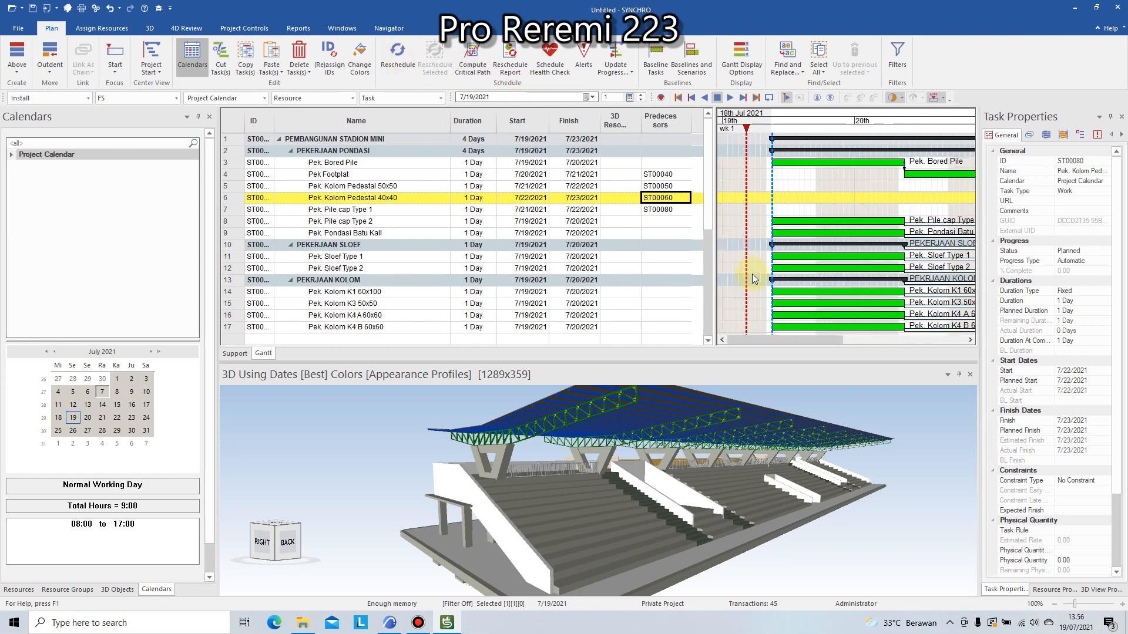
{"action": "scroll", "coordinate": [752, 274], "scroll_direction": "down", "scroll_amount": 4, "text": "ctrl"}
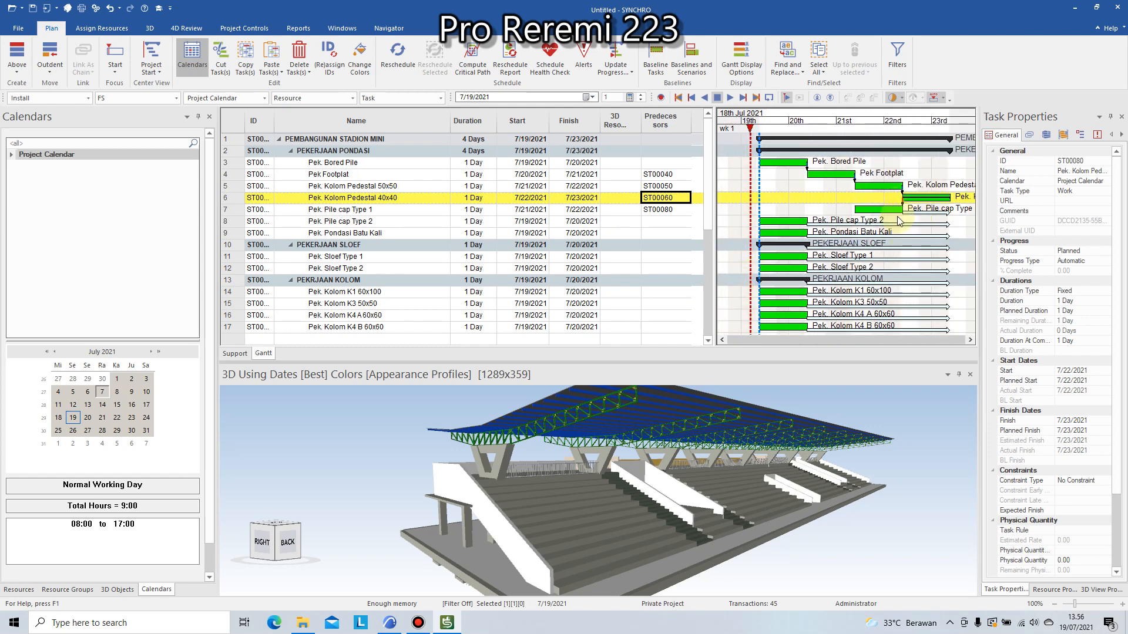
{"action": "key", "text": "ctrl+z"}
{"action": "key", "text": "ctrl+z"}
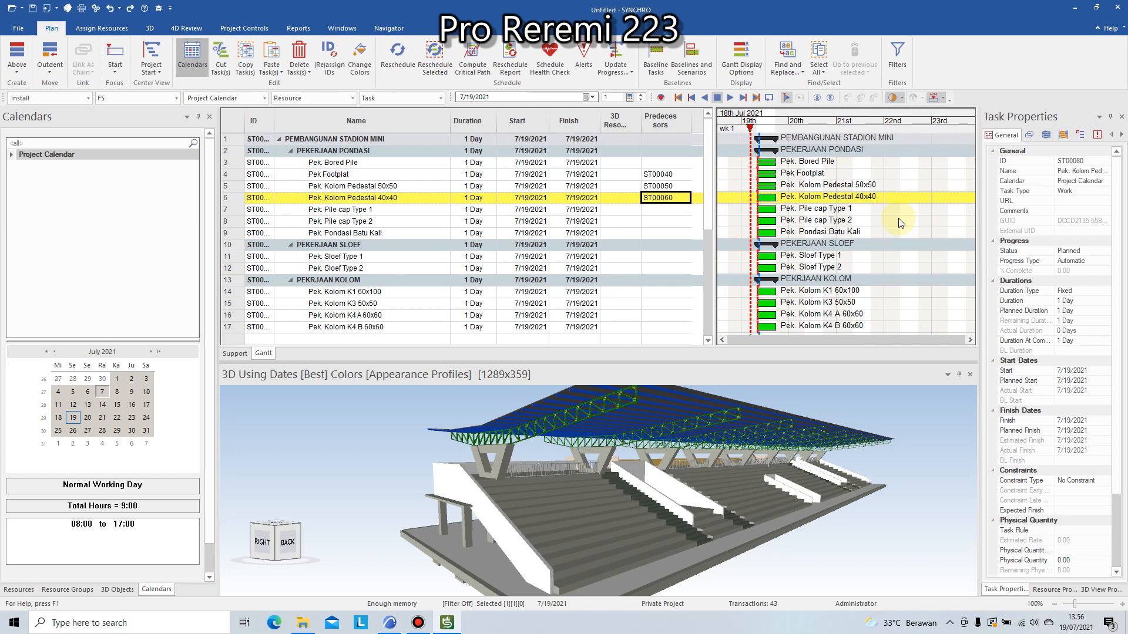
Add Pek. Kolom Pedestal 40x40 as the predecessor of Pek. Pile cap Type 1 through the task's predecessor links
{"action": "left_click", "coordinate": [666, 210]}
{"action": "left_click", "coordinate": [665, 210]}
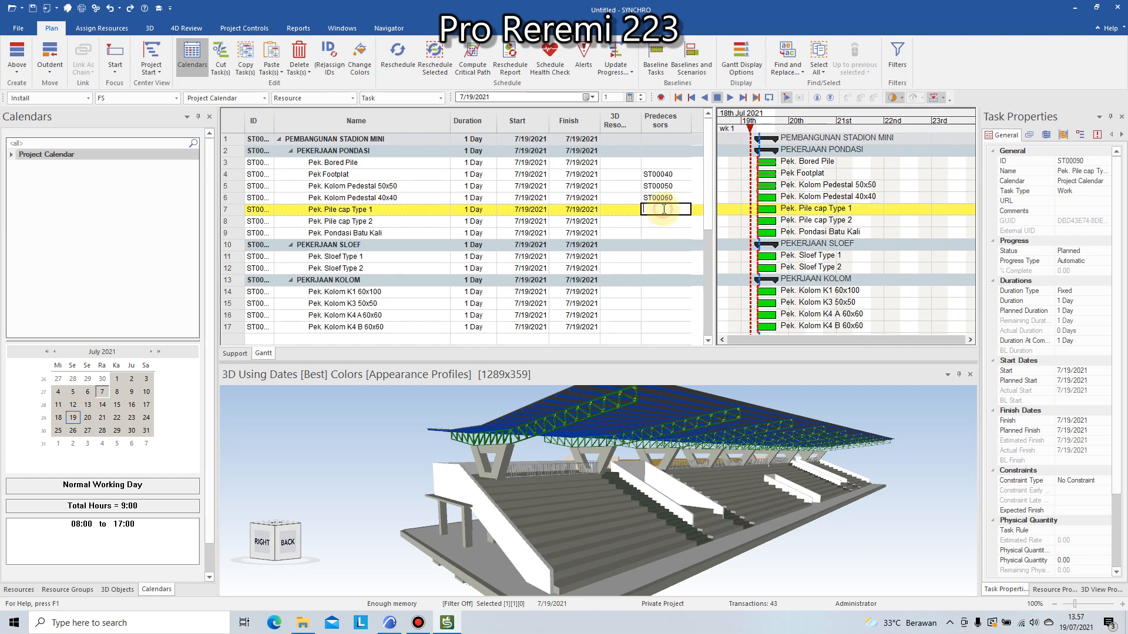
{"action": "left_click", "coordinate": [658, 221]}
{"action": "double_click", "coordinate": [653, 210]}
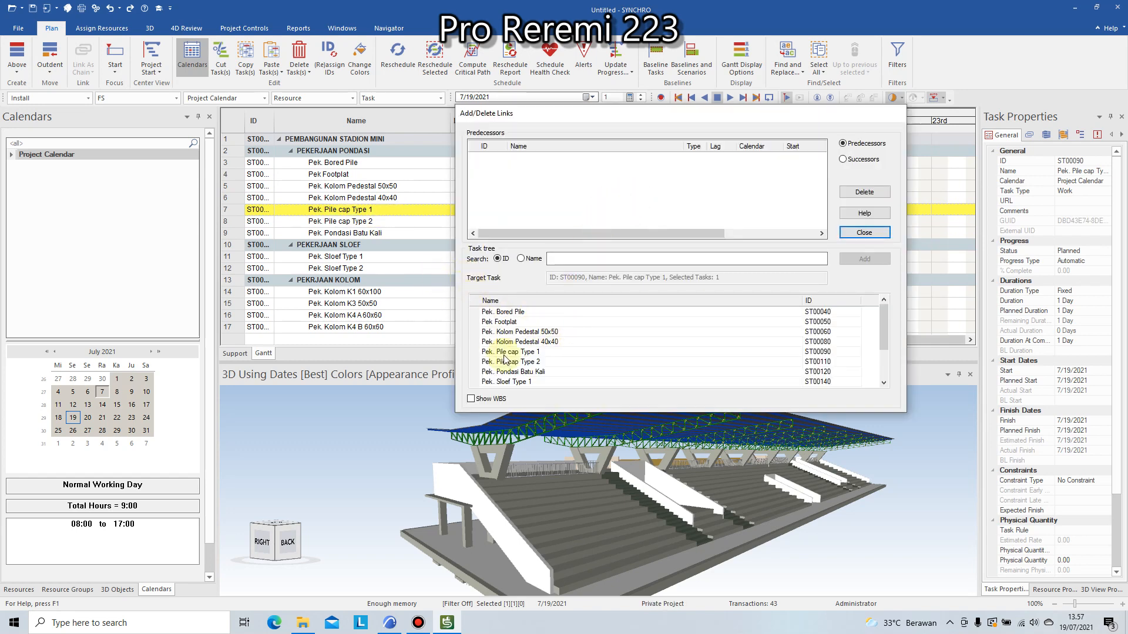
{"action": "double_click", "coordinate": [546, 343]}
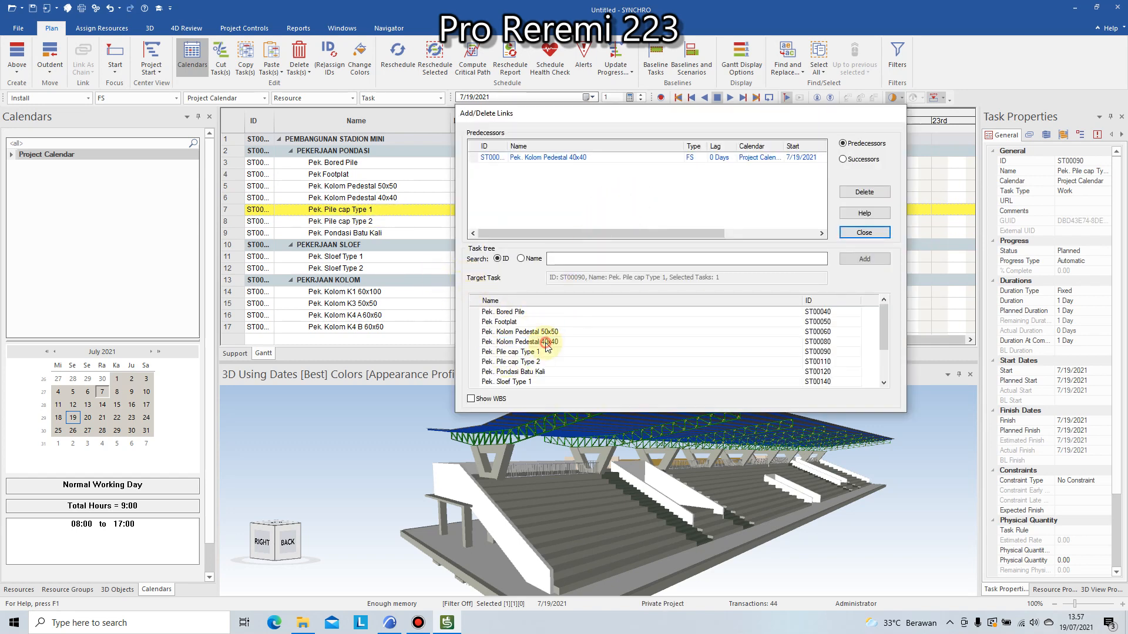
{"action": "left_click", "coordinate": [874, 232]}
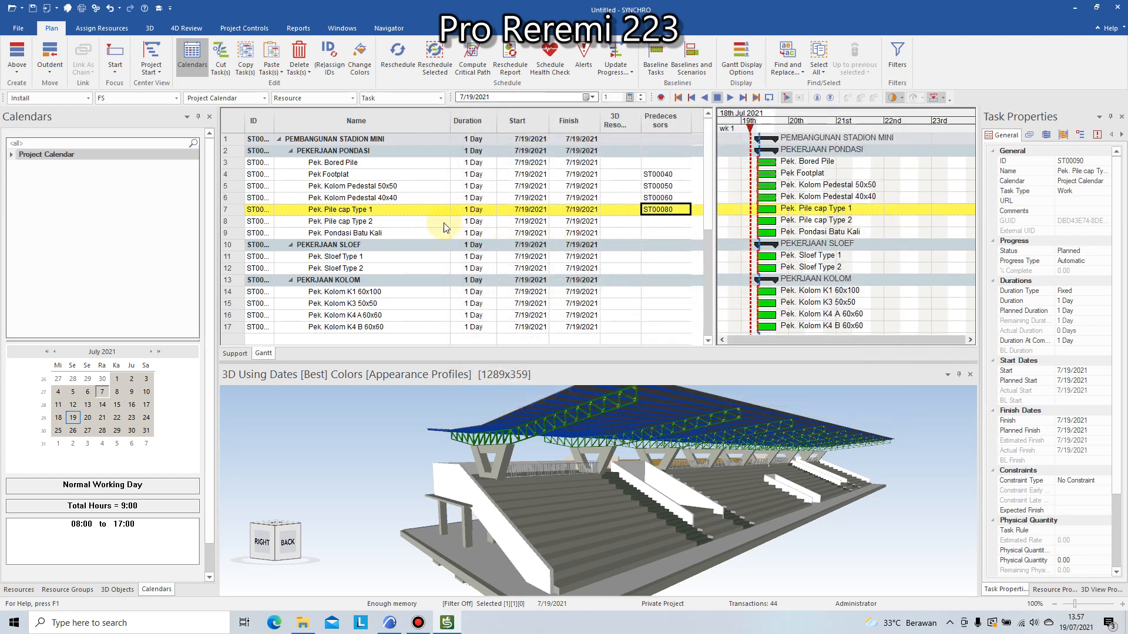
Add Pek. Pile cap Type 1 as the predecessor of Pek. Pile cap Type 2
{"action": "double_click", "coordinate": [674, 223]}
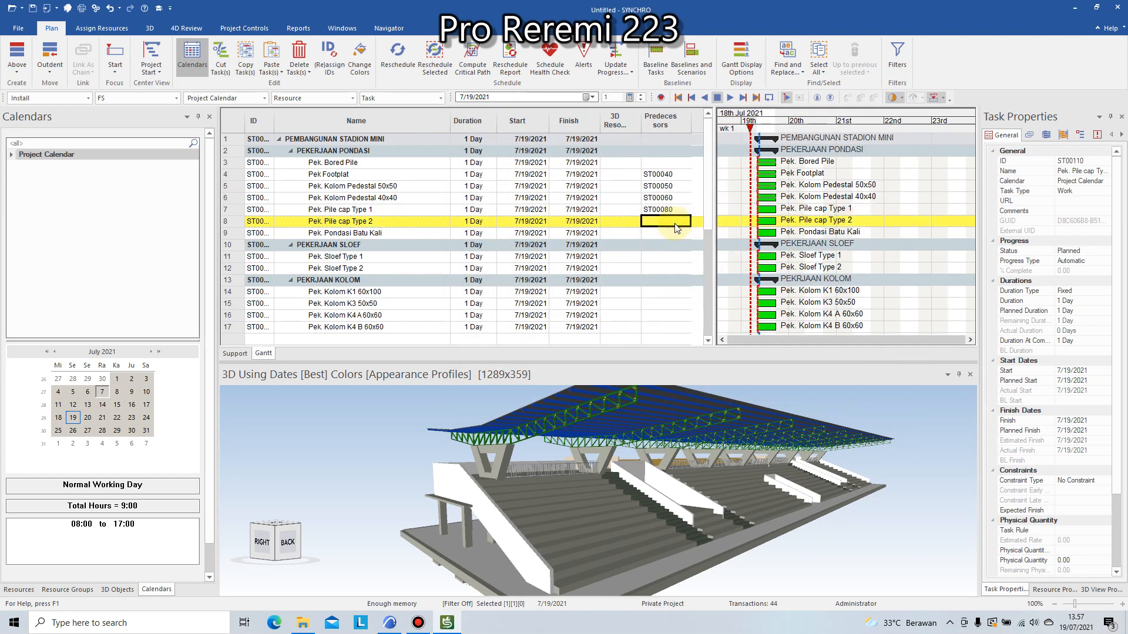
{"action": "left_click", "coordinate": [654, 221]}
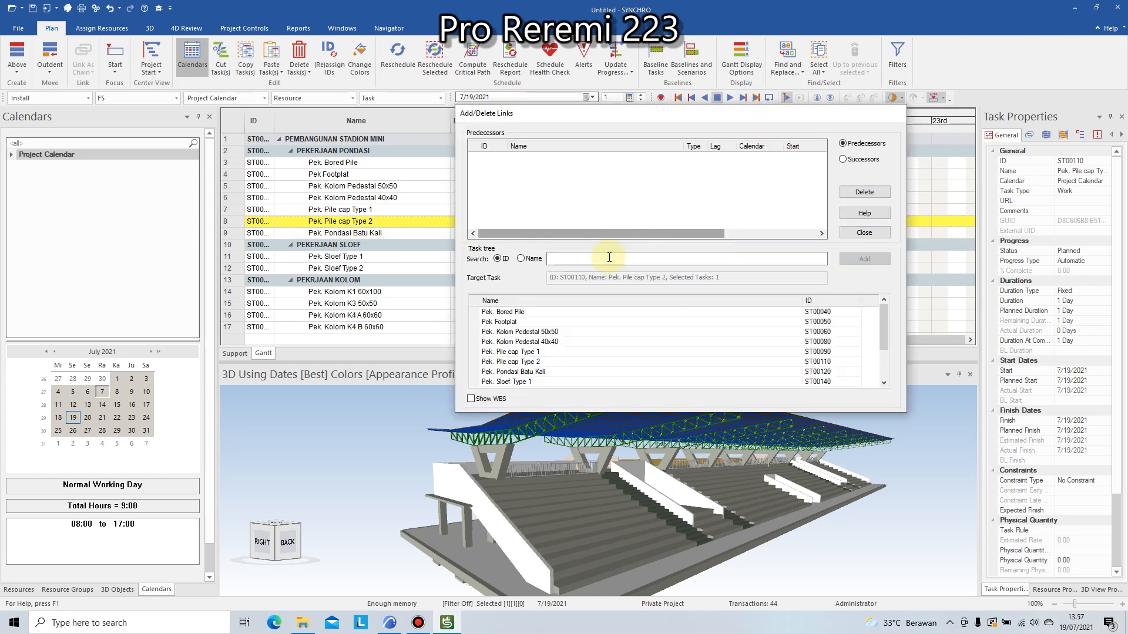
{"action": "double_click", "coordinate": [531, 351]}
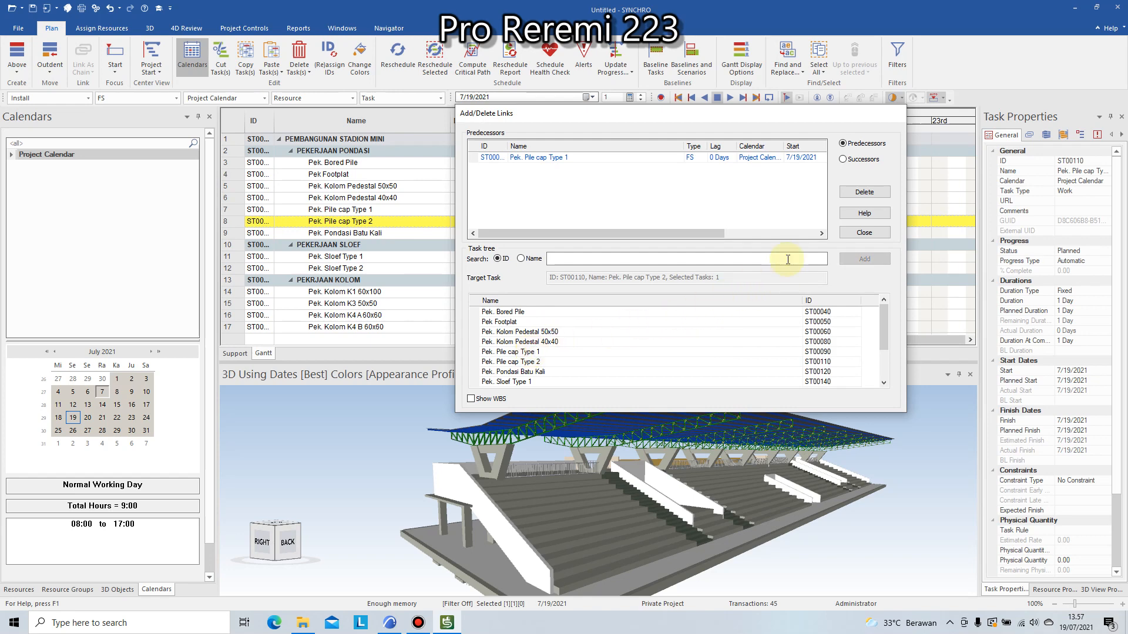
{"action": "left_click", "coordinate": [864, 232]}
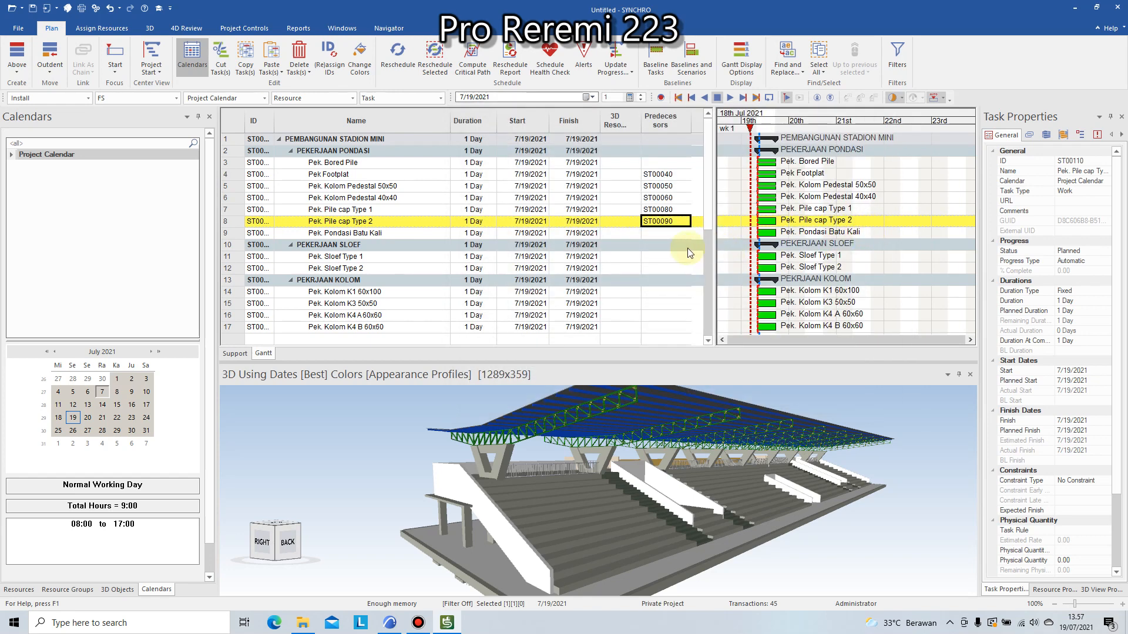
Add Pek. Pile cap Type 2 as the predecessor of Pek. Pondasi Batu Kali
{"action": "left_click", "coordinate": [658, 232]}
{"action": "left_click", "coordinate": [657, 232]}
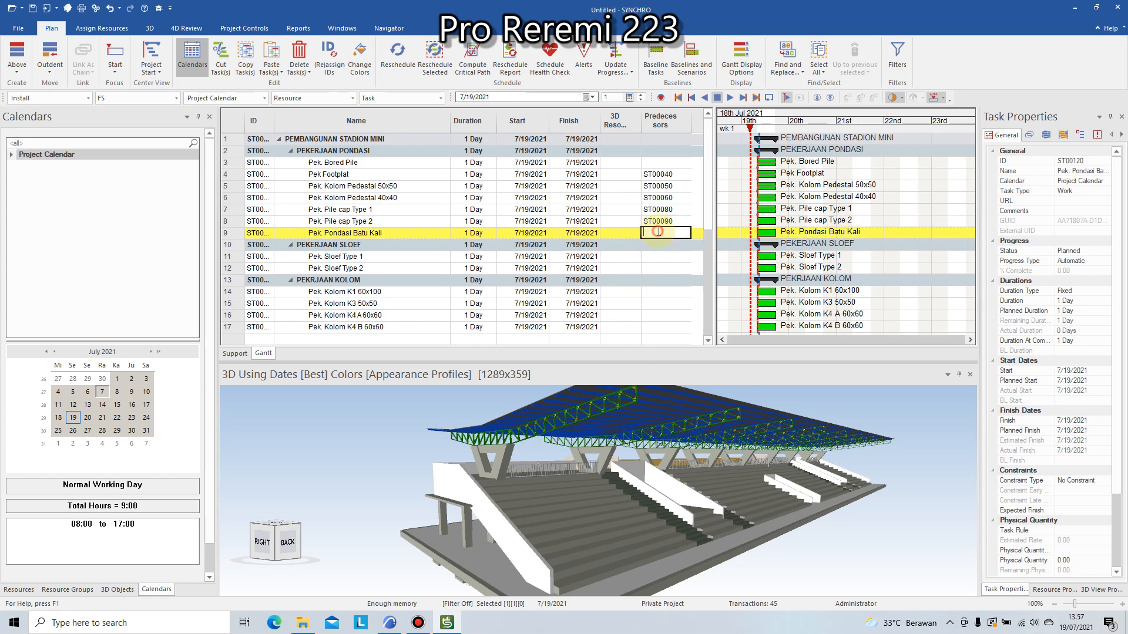
{"action": "left_click", "coordinate": [647, 243]}
{"action": "left_click", "coordinate": [648, 235]}
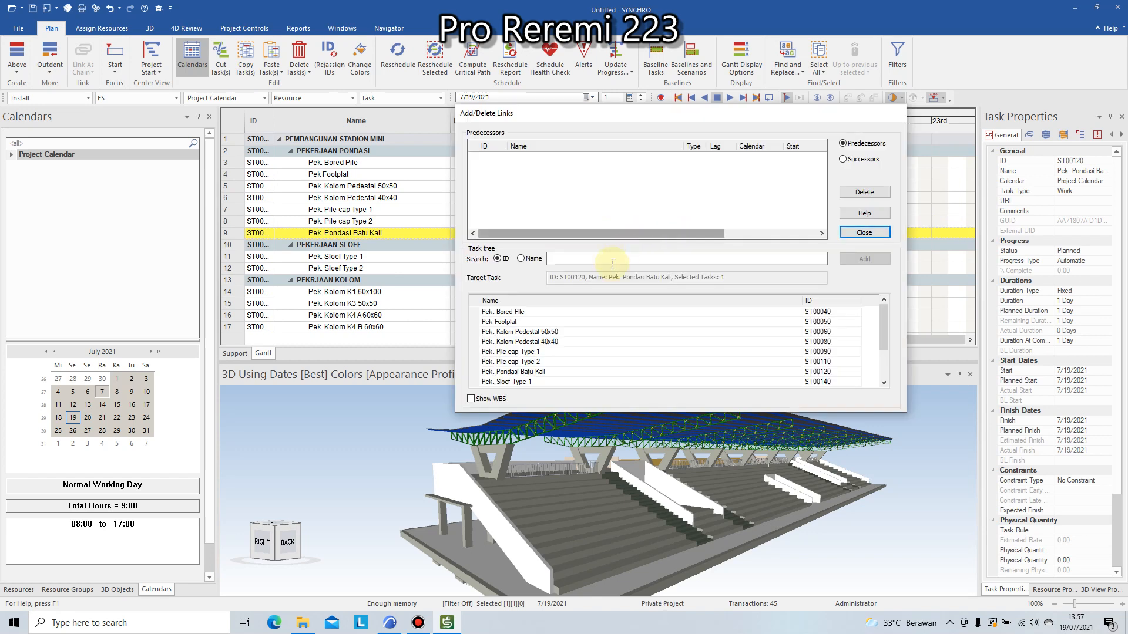
{"action": "left_click", "coordinate": [532, 362]}
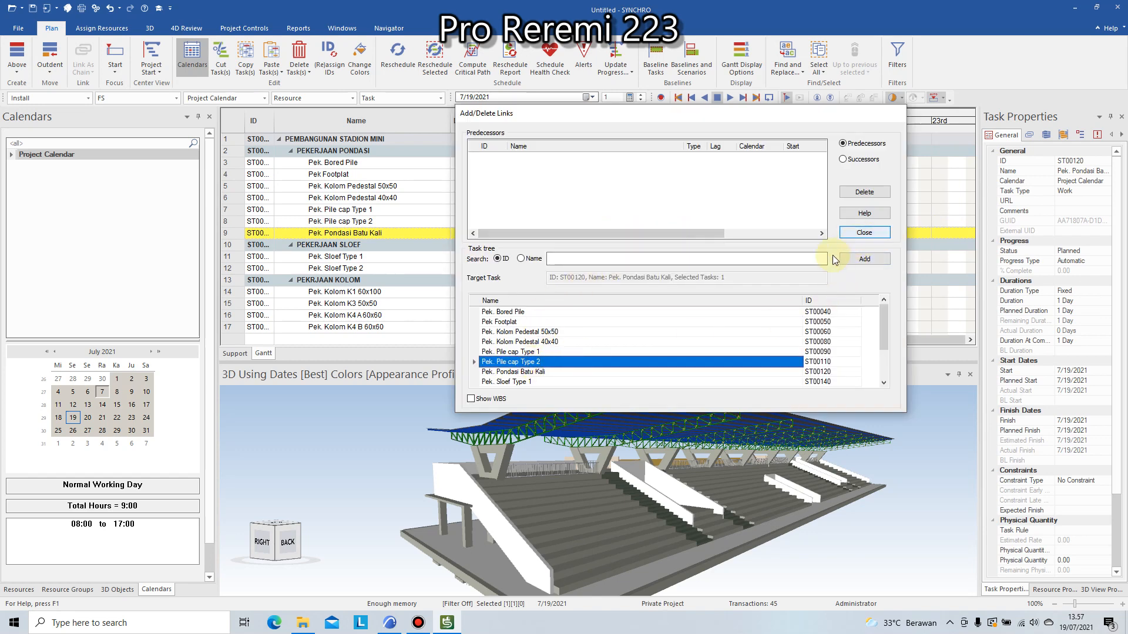
{"action": "double_click", "coordinate": [535, 361]}
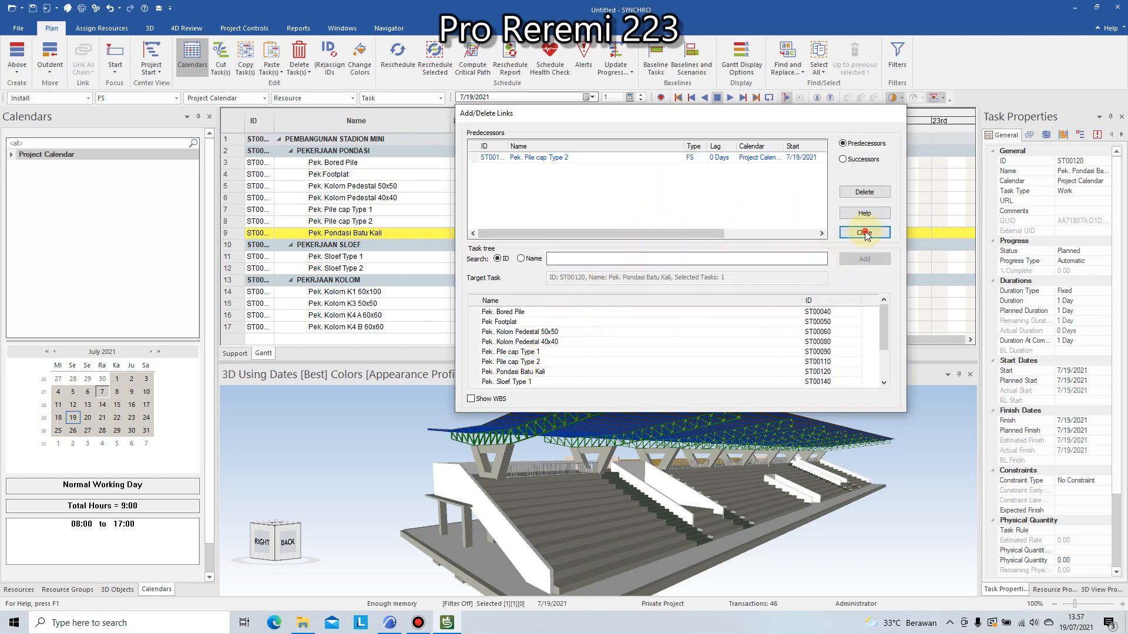
{"action": "left_click", "coordinate": [864, 232]}
Add Pek. Pondasi Batu Kali as the predecessor of Pek. Sloef Type 1
{"action": "scroll", "coordinate": [695, 269], "scroll_direction": "down", "scroll_amount": 1}
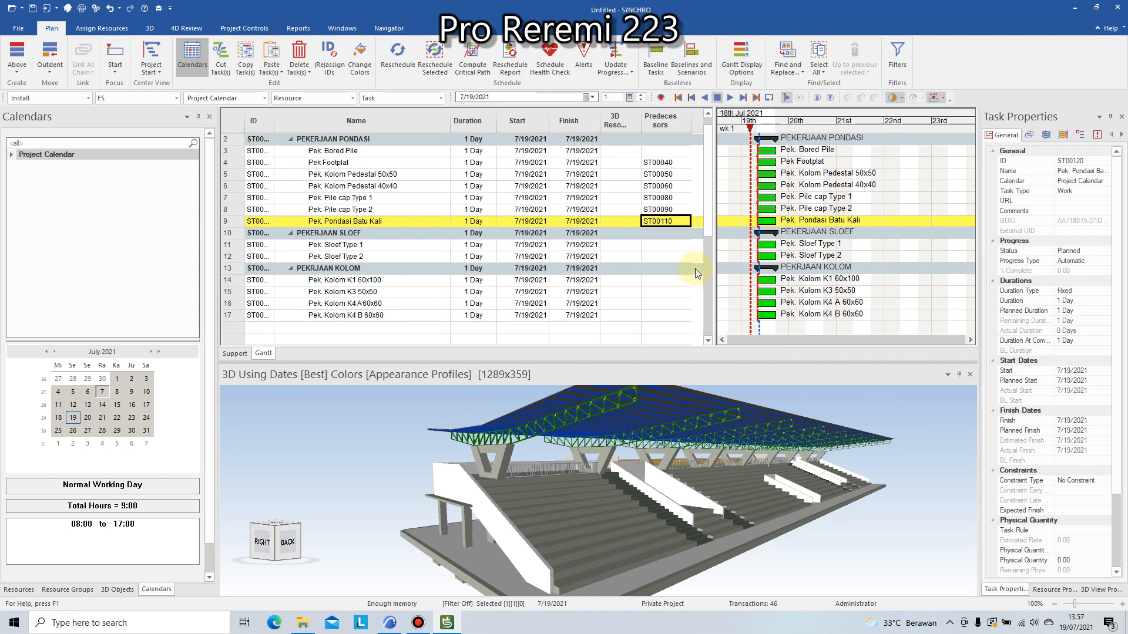
{"action": "double_click", "coordinate": [658, 245]}
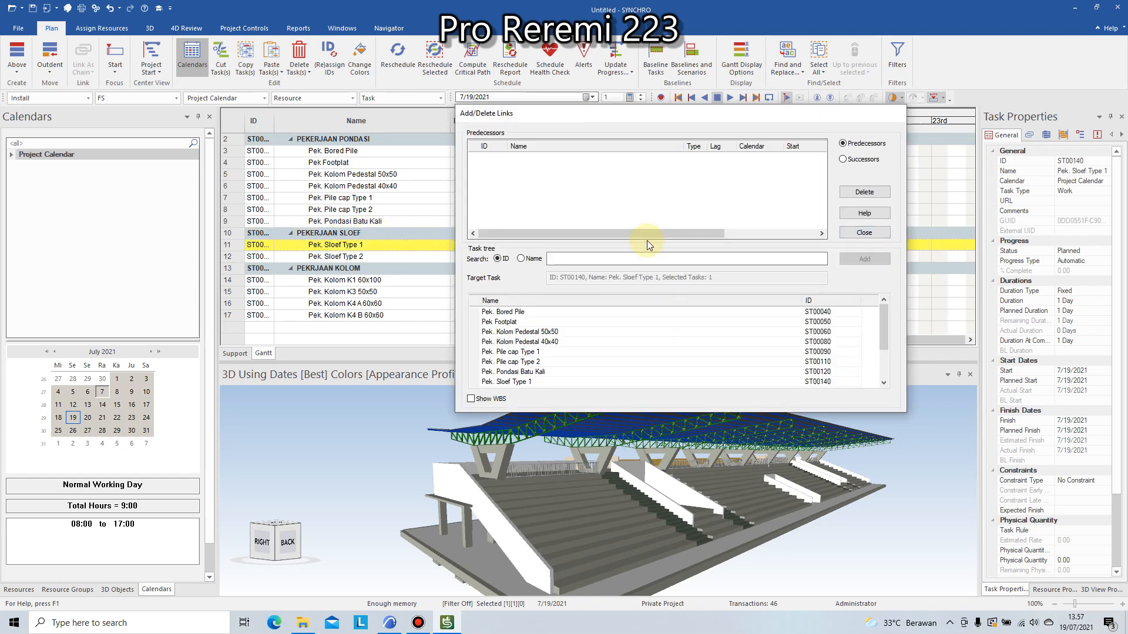
{"action": "left_click", "coordinate": [541, 372]}
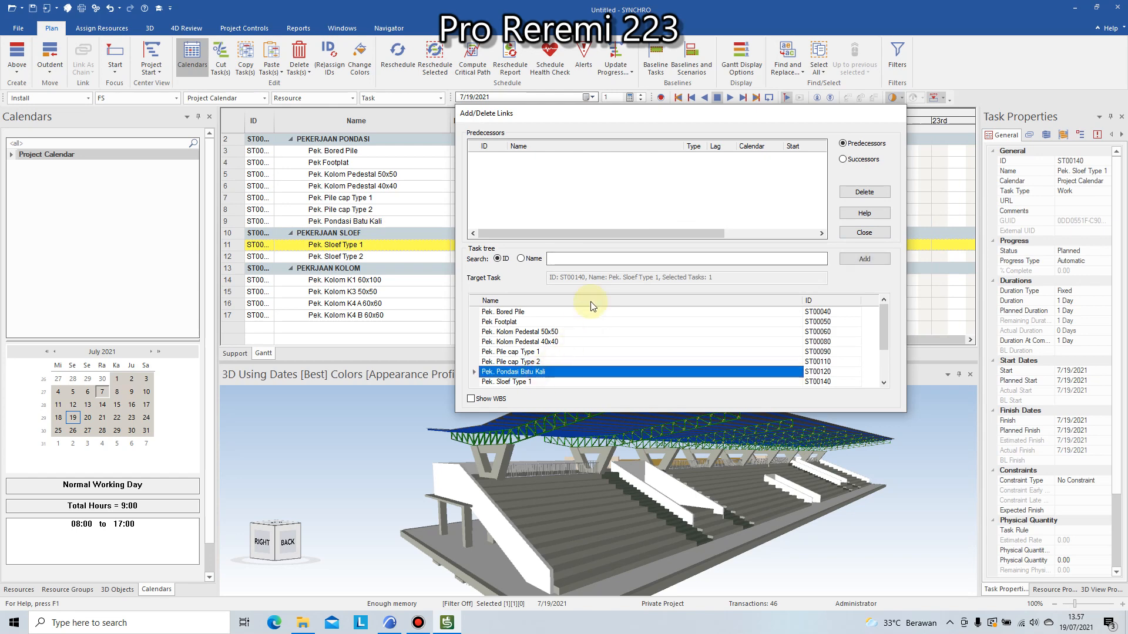
{"action": "double_click", "coordinate": [541, 373]}
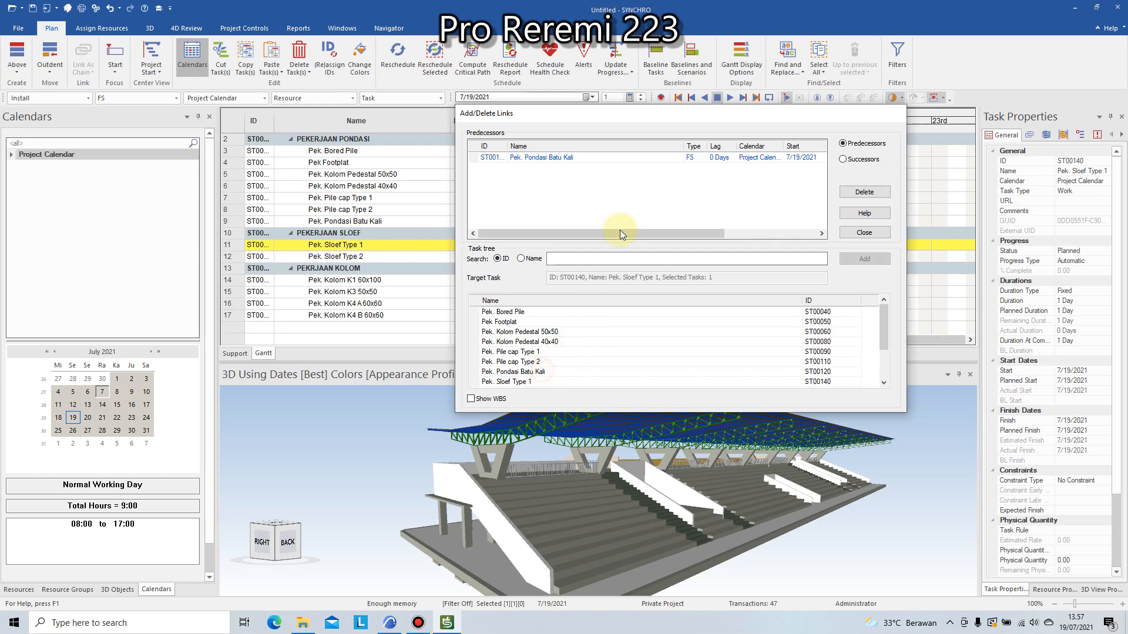
{"action": "left_click", "coordinate": [858, 233]}
Add Pek. Pile cap Type 1 as the predecessor of Pek. Sloef Type 2
{"action": "left_click", "coordinate": [667, 258]}
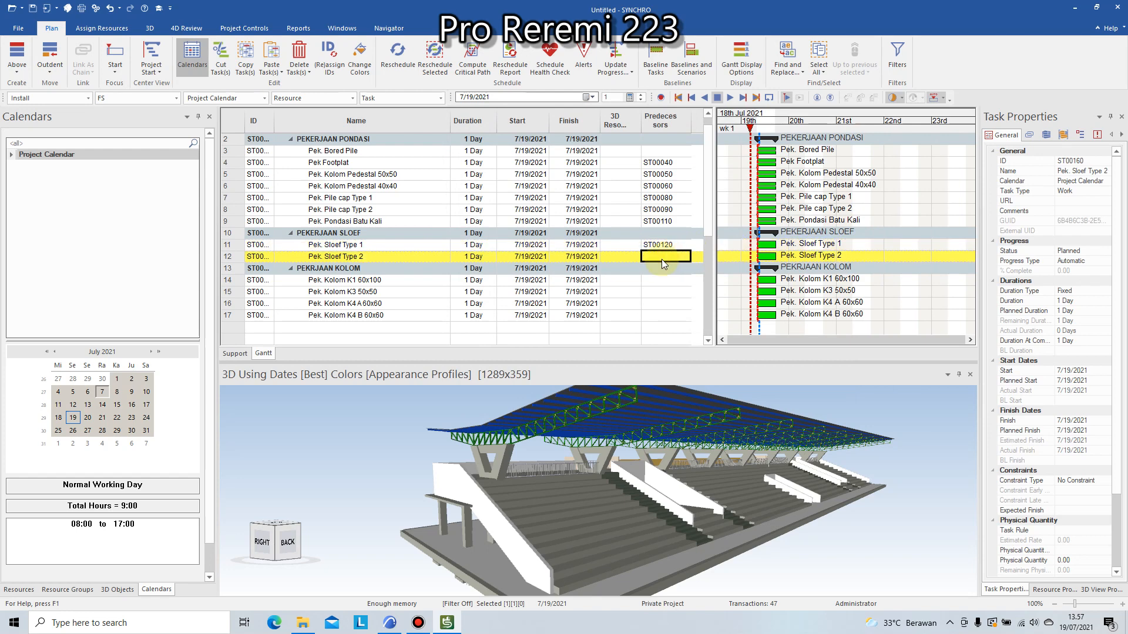
{"action": "left_click", "coordinate": [662, 259]}
{"action": "left_click", "coordinate": [664, 279]}
{"action": "double_click", "coordinate": [656, 259]}
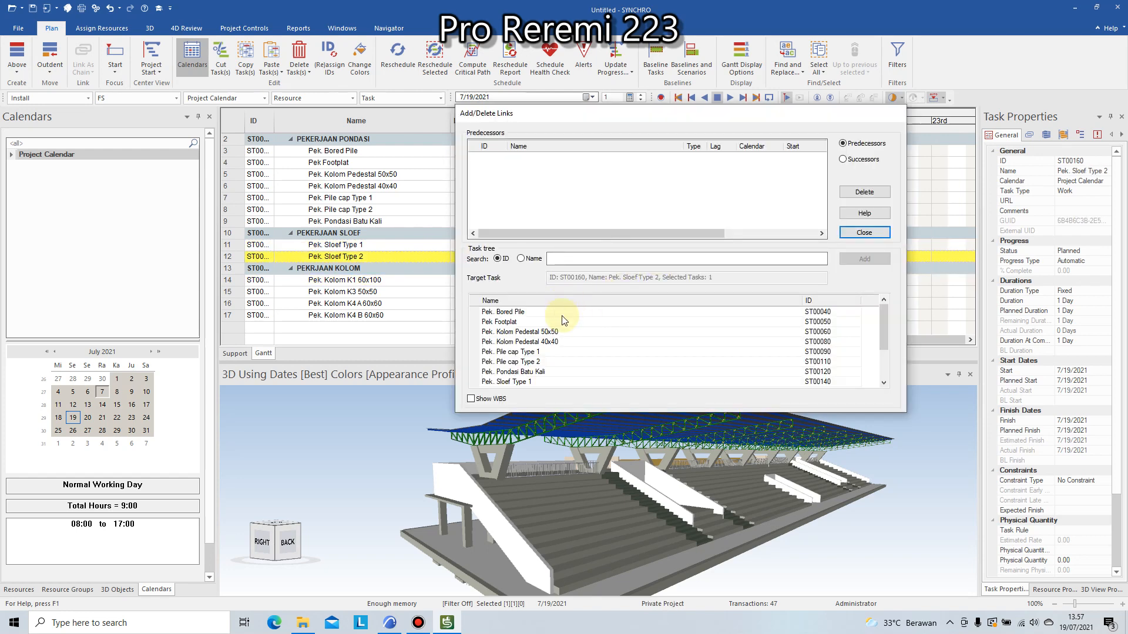
{"action": "left_click", "coordinate": [662, 353]}
{"action": "double_click", "coordinate": [543, 352]}
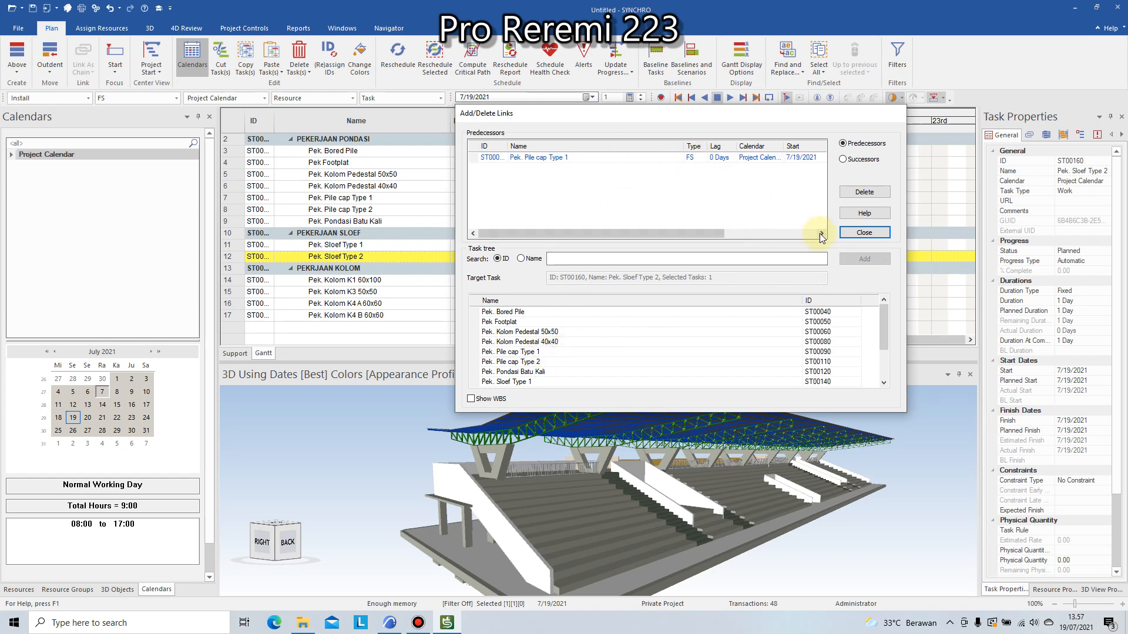
{"action": "left_click", "coordinate": [864, 233]}
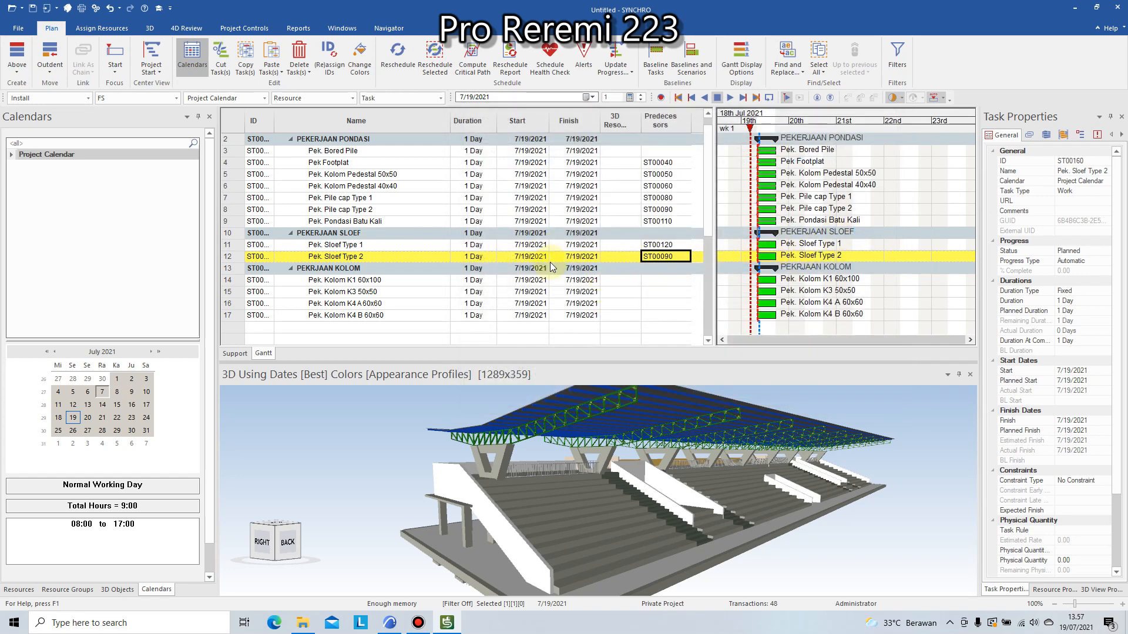
Add Pek. Pile cap Type 2 as the predecessor of Pek. Kolom K1 60x100
{"action": "double_click", "coordinate": [659, 280]}
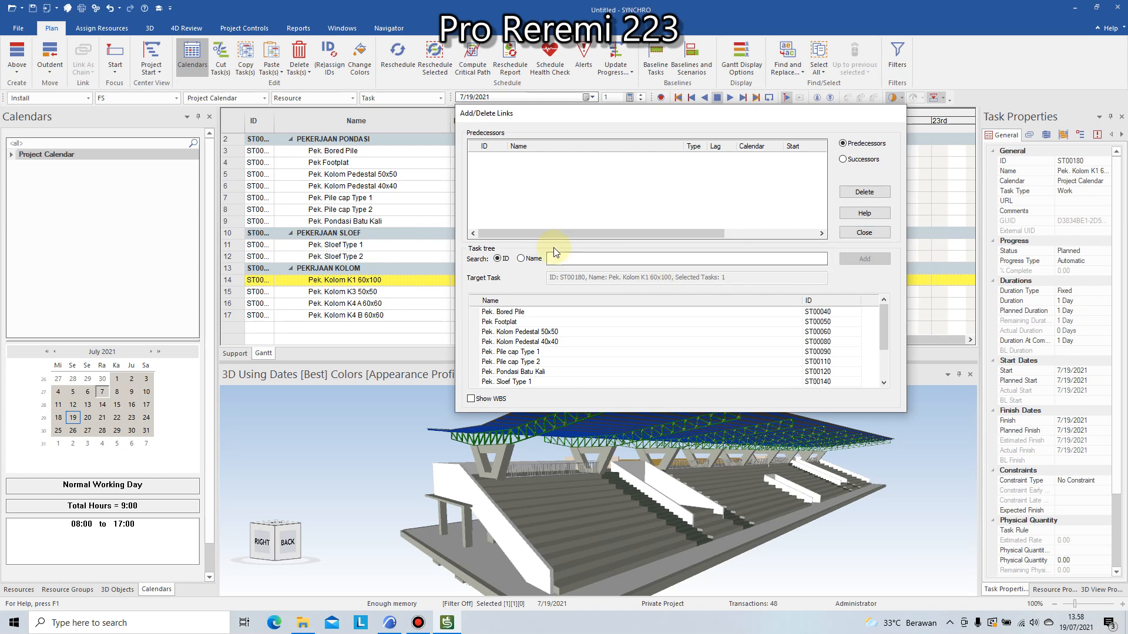
{"action": "left_click", "coordinate": [535, 363]}
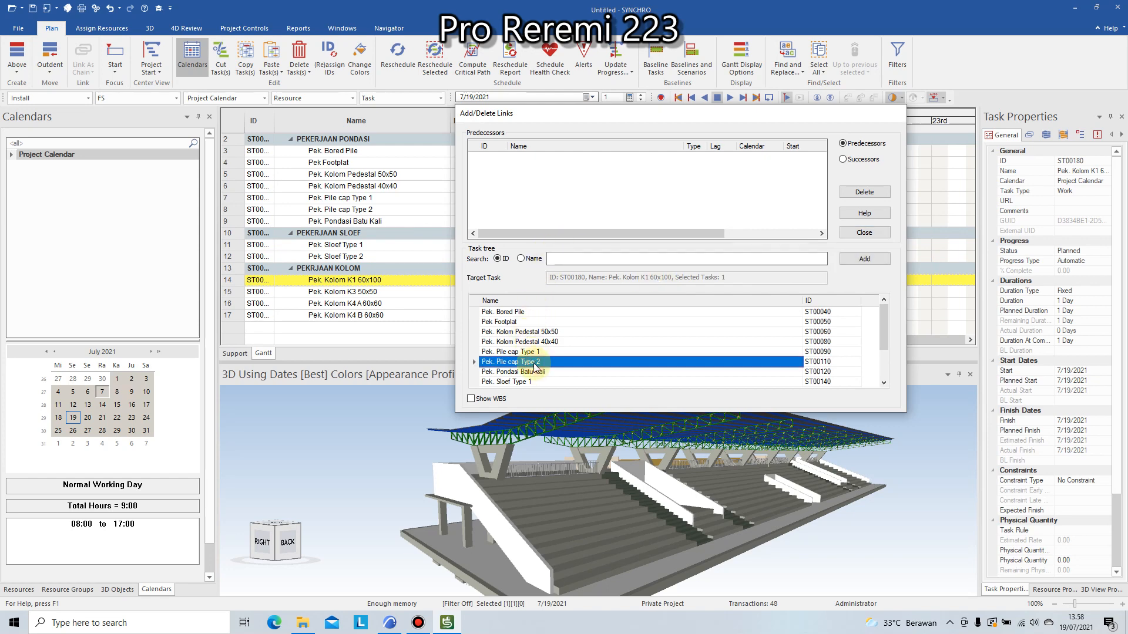
{"action": "double_click", "coordinate": [535, 361]}
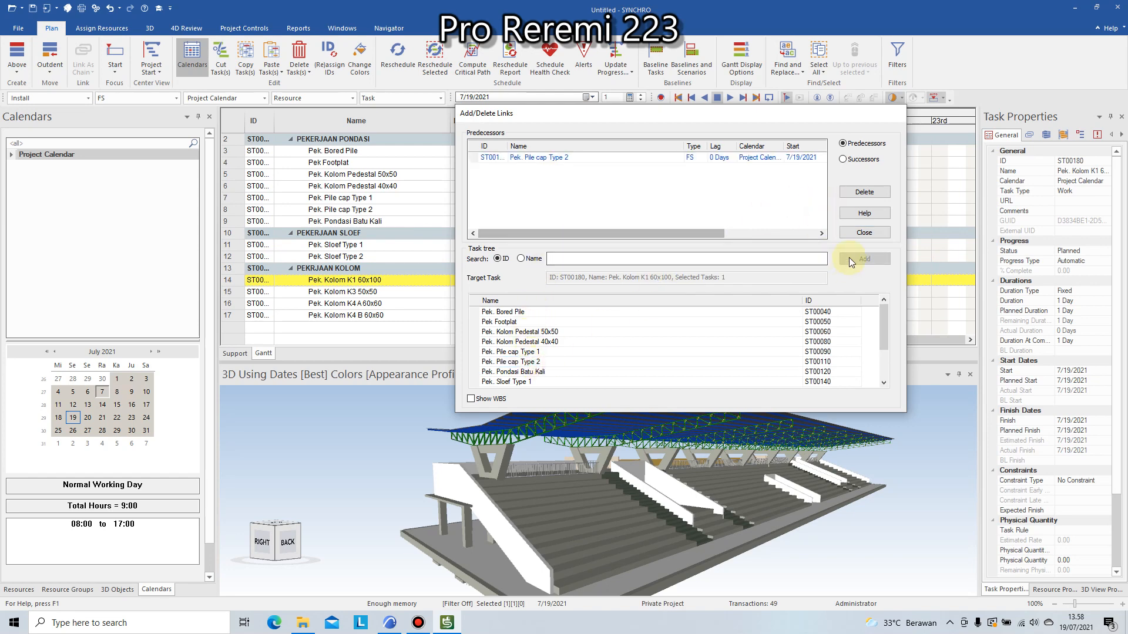
{"action": "left_click", "coordinate": [850, 234]}
Add Pek. Kolom K1 60x100 as the predecessor of Pek. Kolom K3 50x50
{"action": "left_click", "coordinate": [653, 292]}
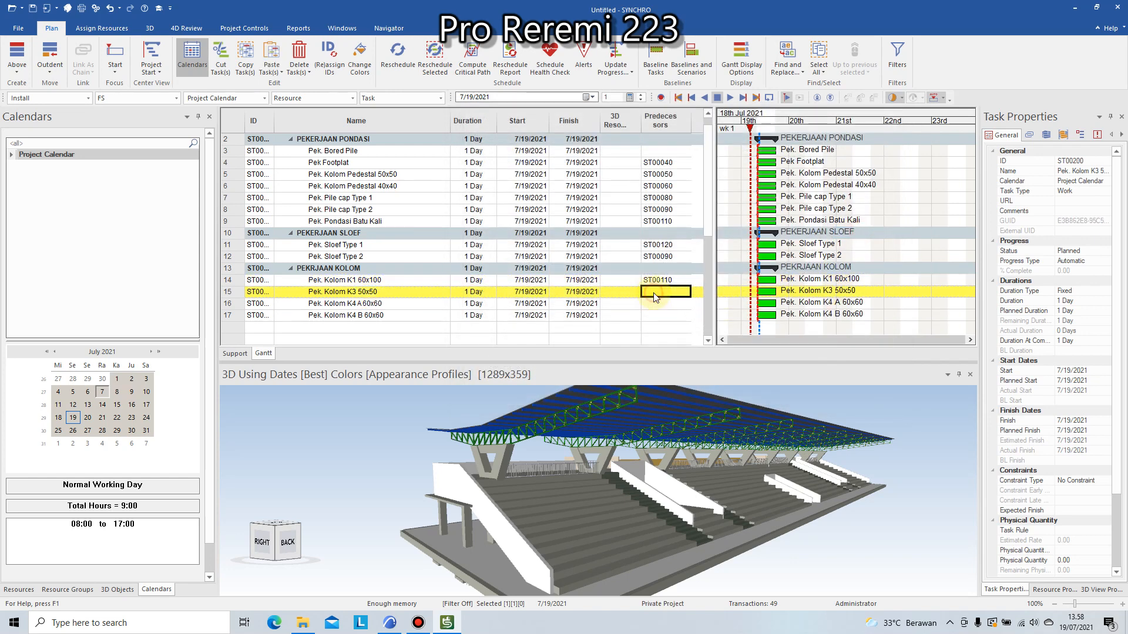
{"action": "double_click", "coordinate": [654, 292]}
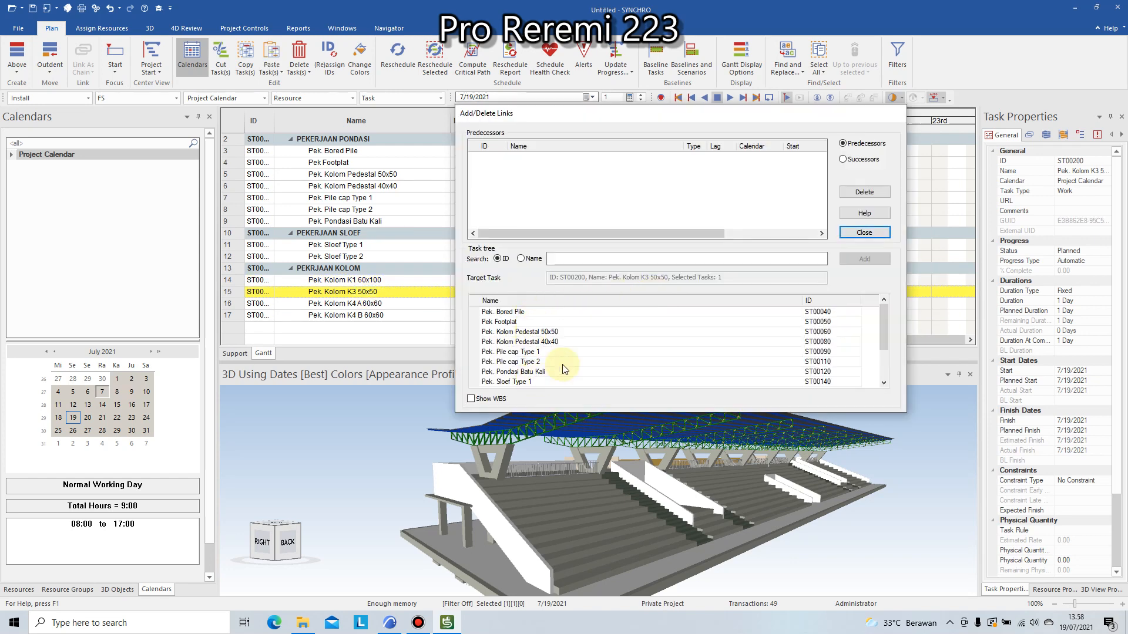
{"action": "scroll", "coordinate": [582, 360], "scroll_direction": "down", "scroll_amount": 3}
{"action": "double_click", "coordinate": [580, 352]}
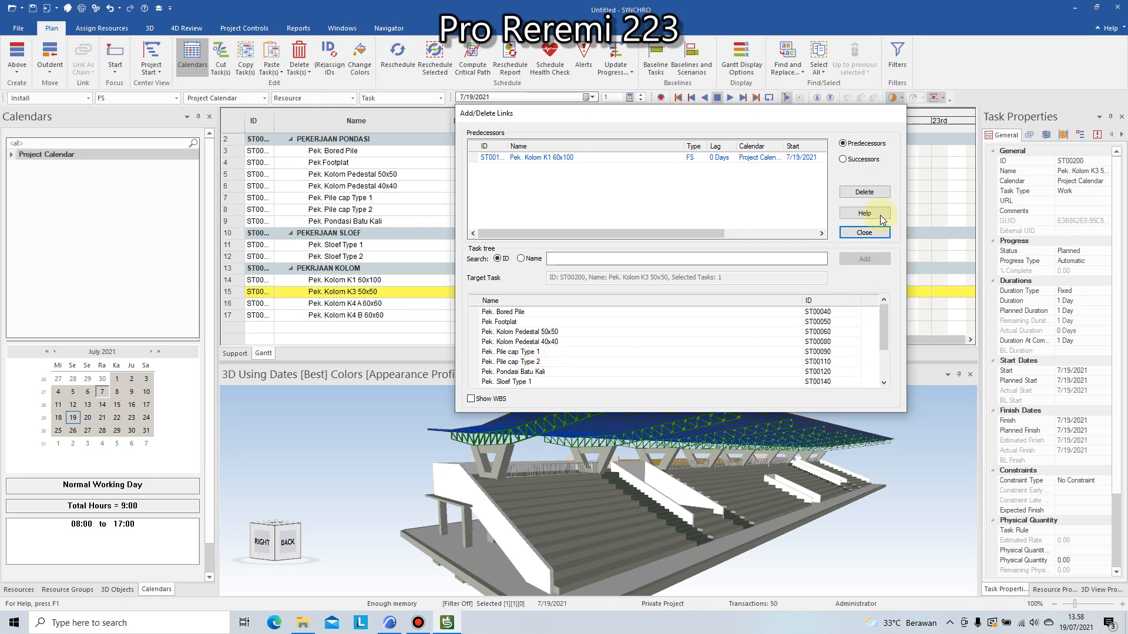
{"action": "left_click", "coordinate": [863, 233]}
Add Pek. Kolom K3 50x50 as the predecessor of Pek. Kolom K4 A 60x60
{"action": "left_click", "coordinate": [650, 304]}
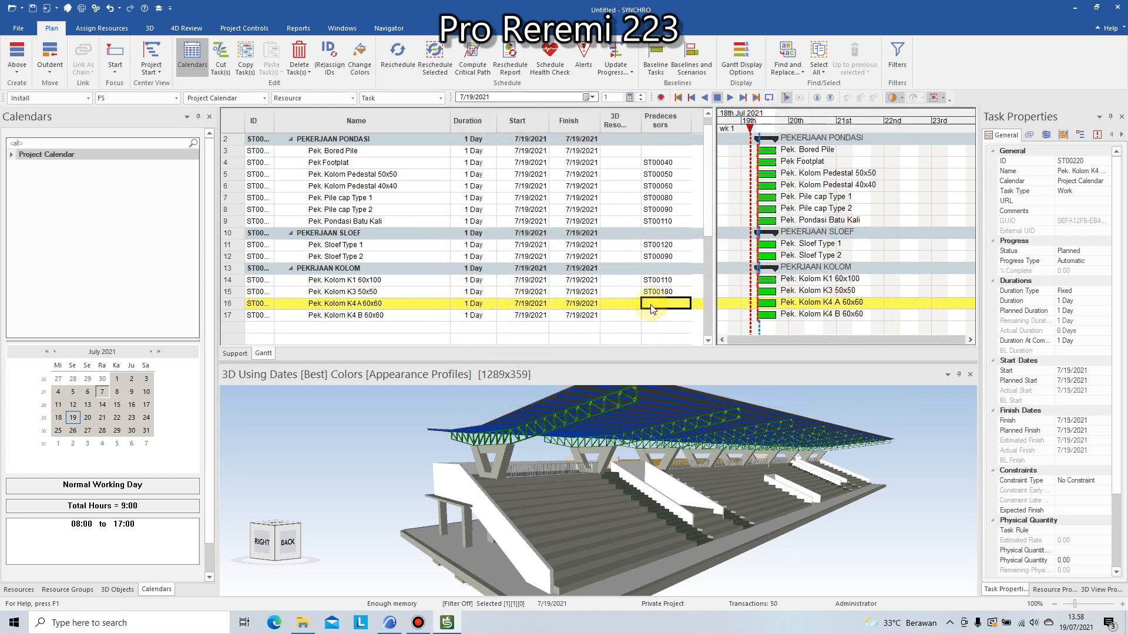
{"action": "left_click", "coordinate": [650, 304]}
{"action": "left_click", "coordinate": [650, 303]}
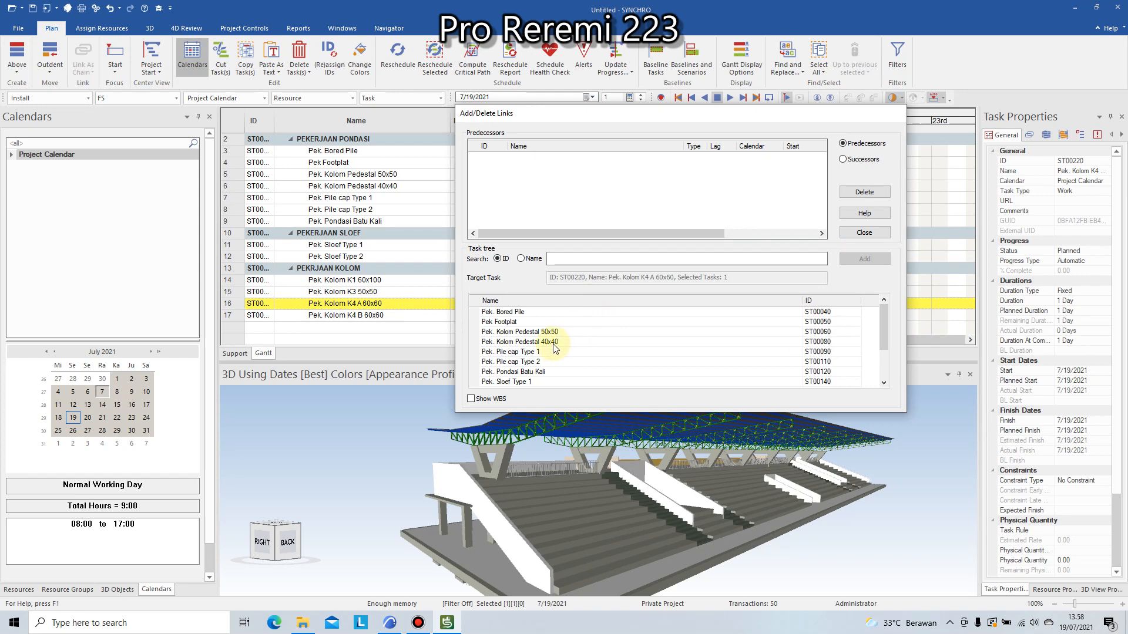
{"action": "scroll", "coordinate": [530, 367], "scroll_direction": "down", "scroll_amount": 1}
{"action": "double_click", "coordinate": [582, 373]}
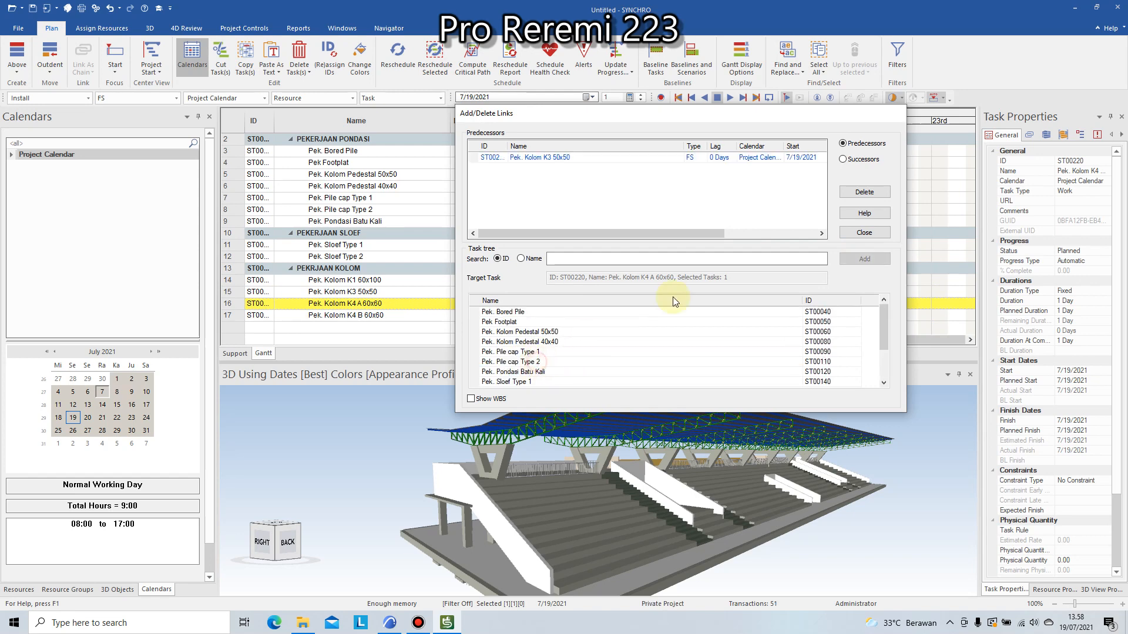
{"action": "left_click", "coordinate": [863, 232]}
Add Pek. Kolom K4 A 60x60 as the predecessor of Pek. Kolom K4 B 60x60
{"action": "left_click", "coordinate": [659, 316]}
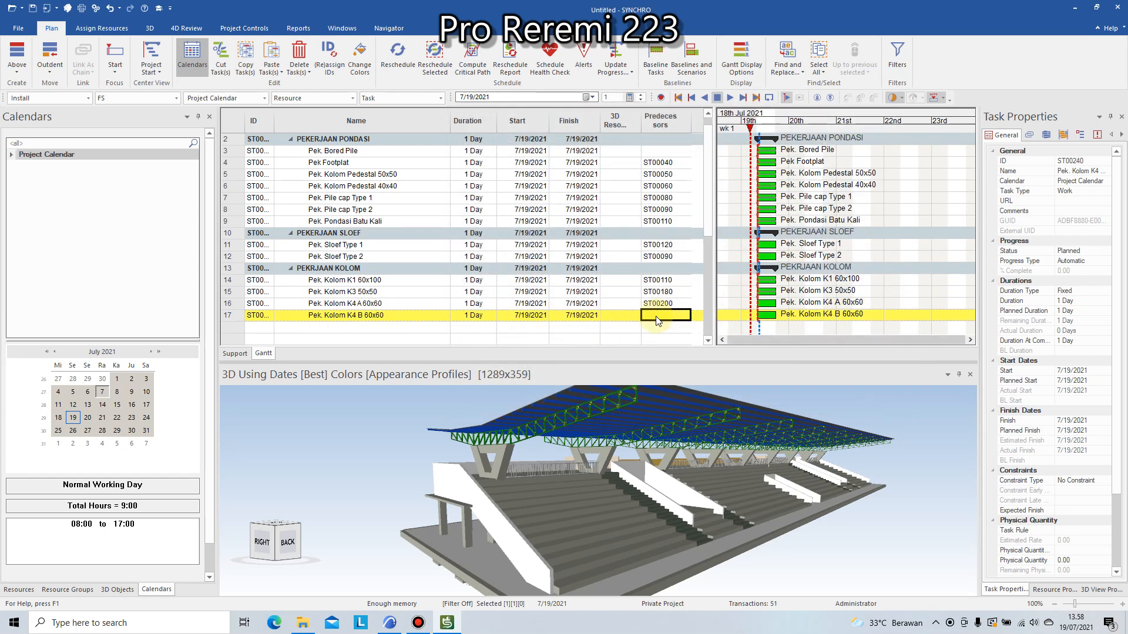
{"action": "double_click", "coordinate": [656, 315]}
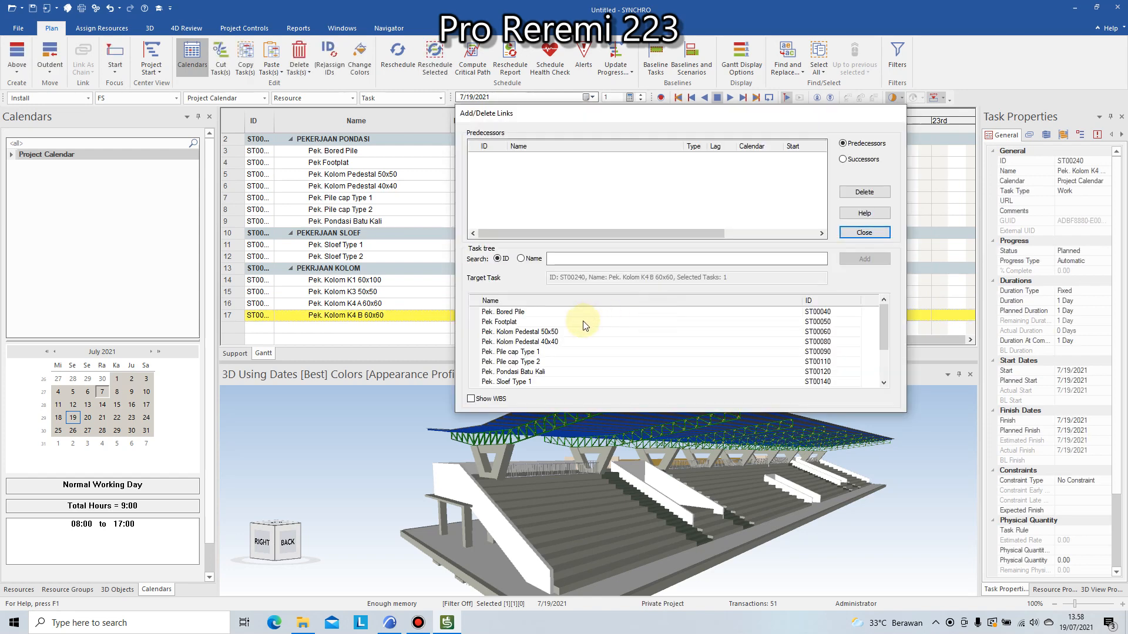
{"action": "scroll", "coordinate": [537, 364], "scroll_direction": "down", "scroll_amount": 2}
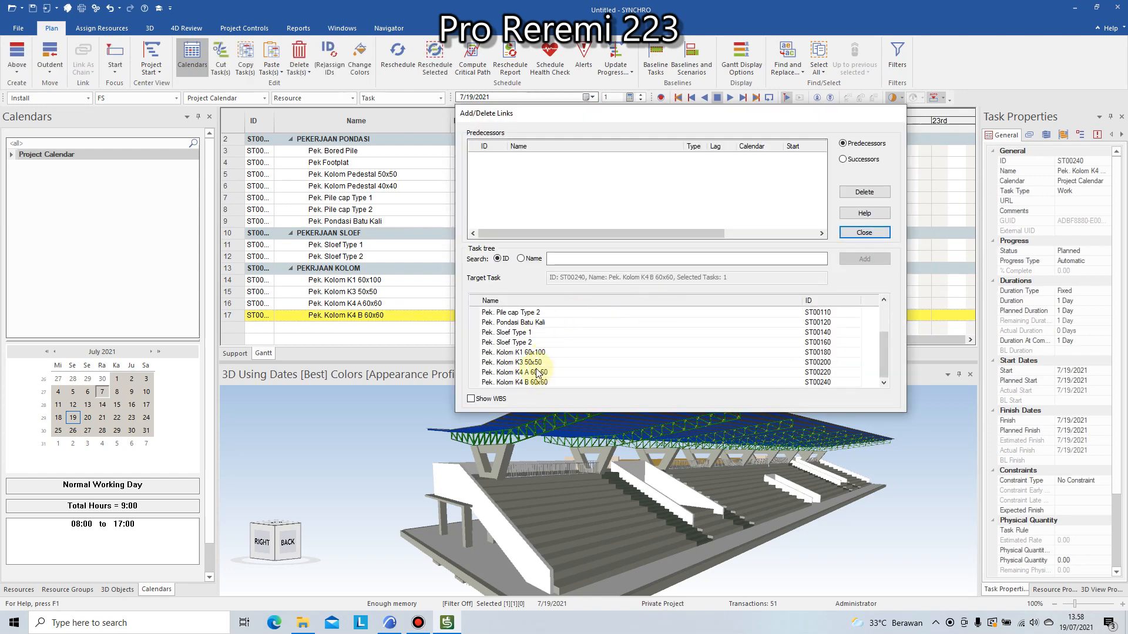
{"action": "left_click", "coordinate": [538, 372]}
{"action": "double_click", "coordinate": [539, 373]}
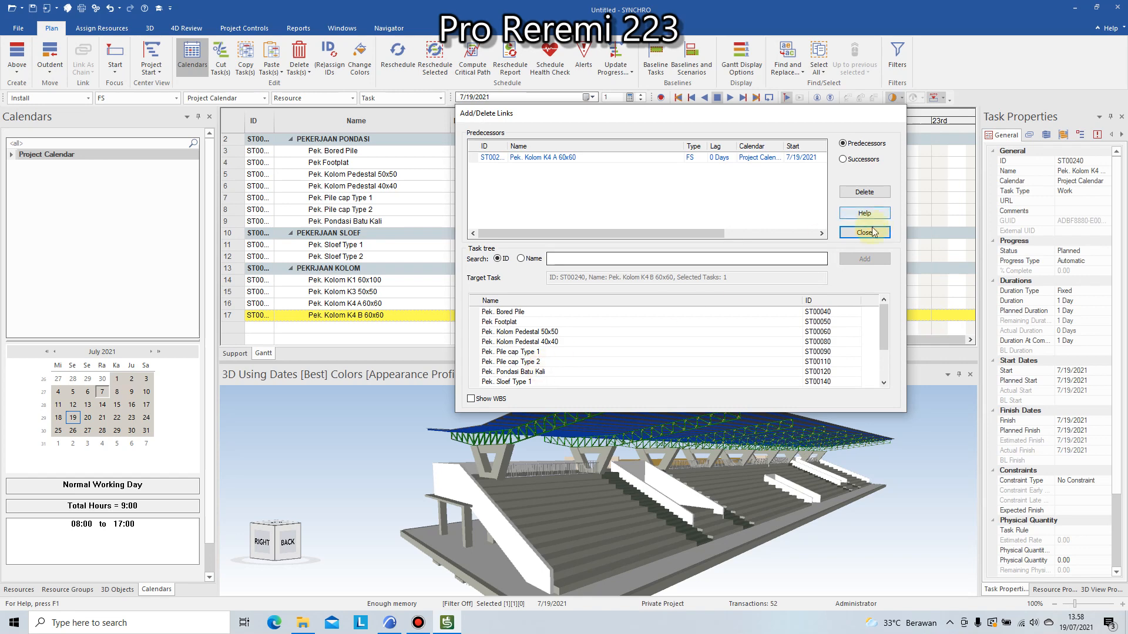
{"action": "left_click", "coordinate": [863, 233]}
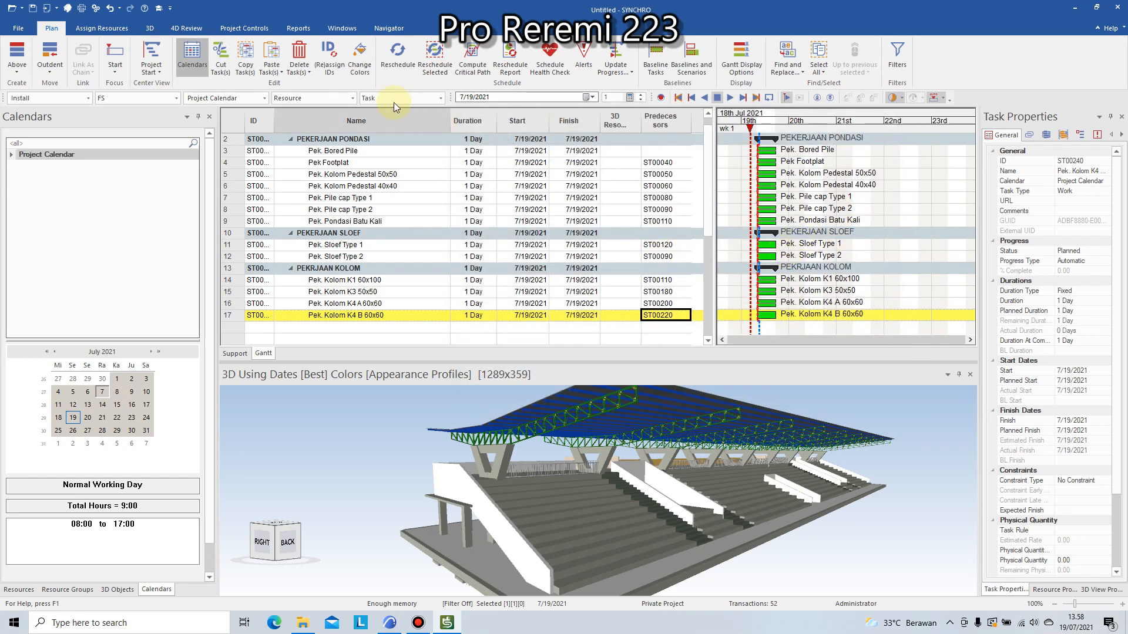
Reschedule the project from the new predecessor links and check the task sequence in the Gantt chart
{"action": "left_click", "coordinate": [398, 59]}
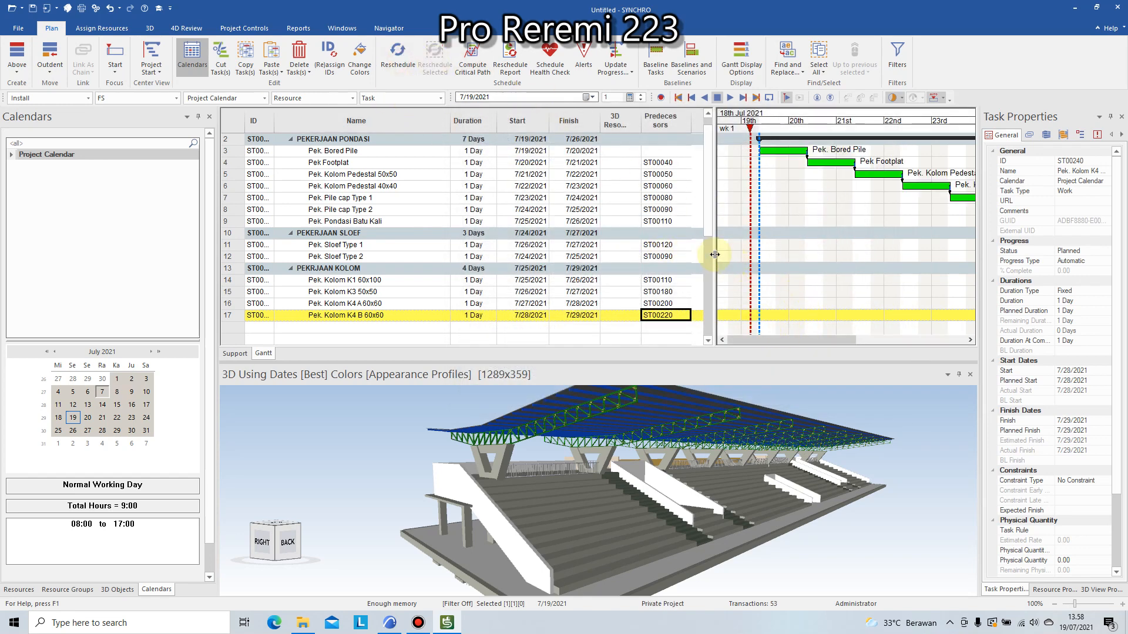
{"action": "left_click_drag", "start_coordinate": [716, 250], "coordinate": [696, 250]}
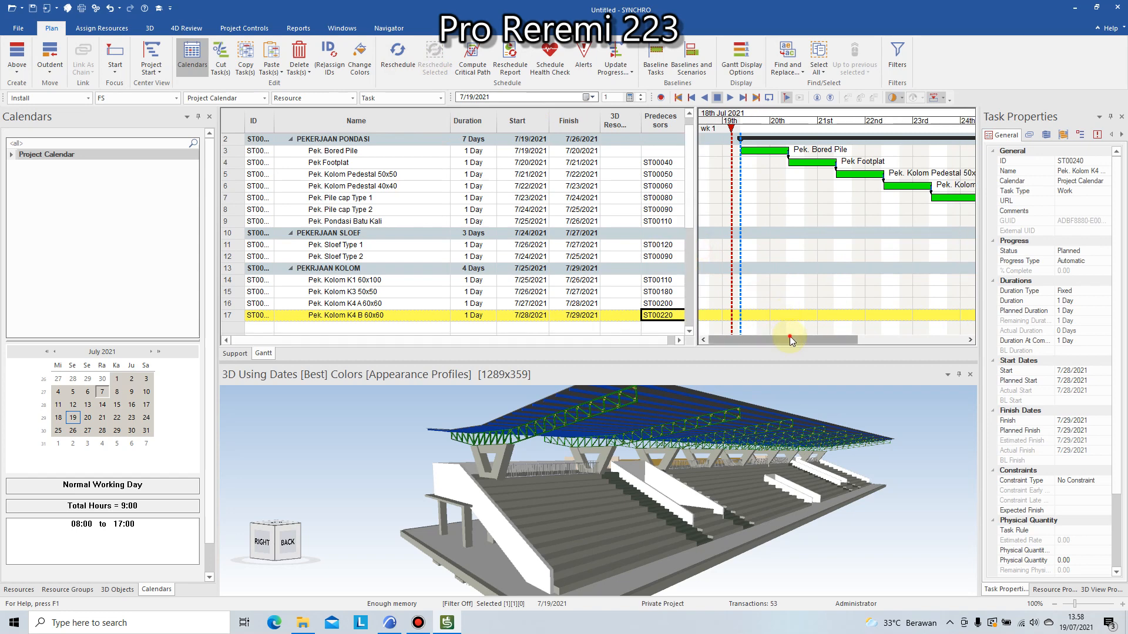
{"action": "left_click_drag", "start_coordinate": [804, 339], "coordinate": [896, 344]}
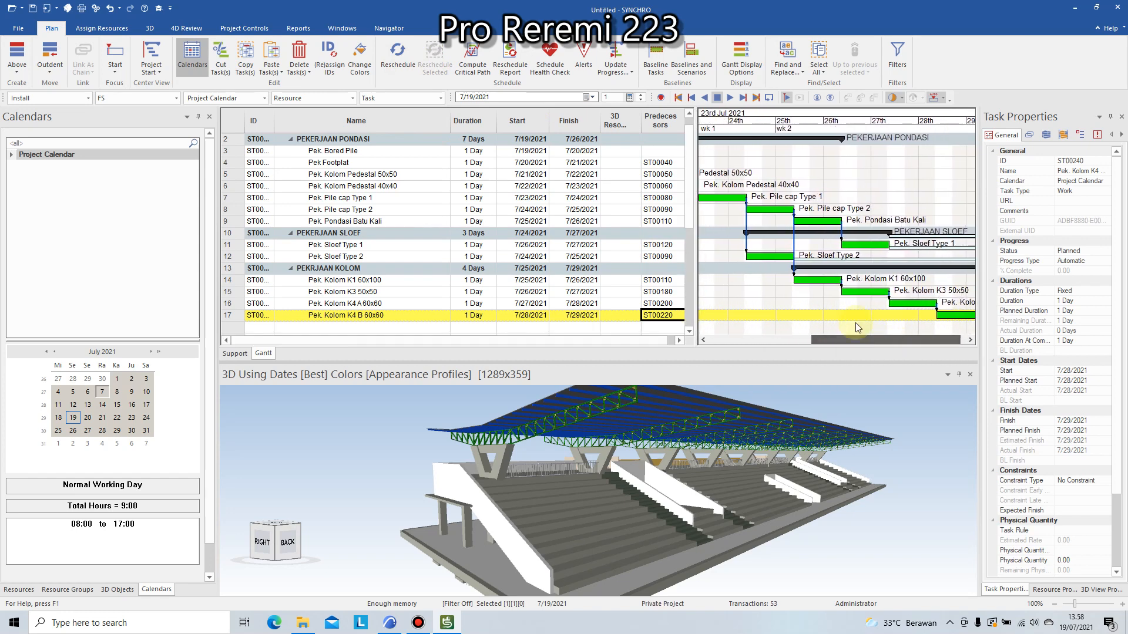
Replace the Pek. Pile cap Type 1 predecessor of Pek. Sloef Type 2 with Pek. Sloef Type 1
{"action": "left_click", "coordinate": [668, 259]}
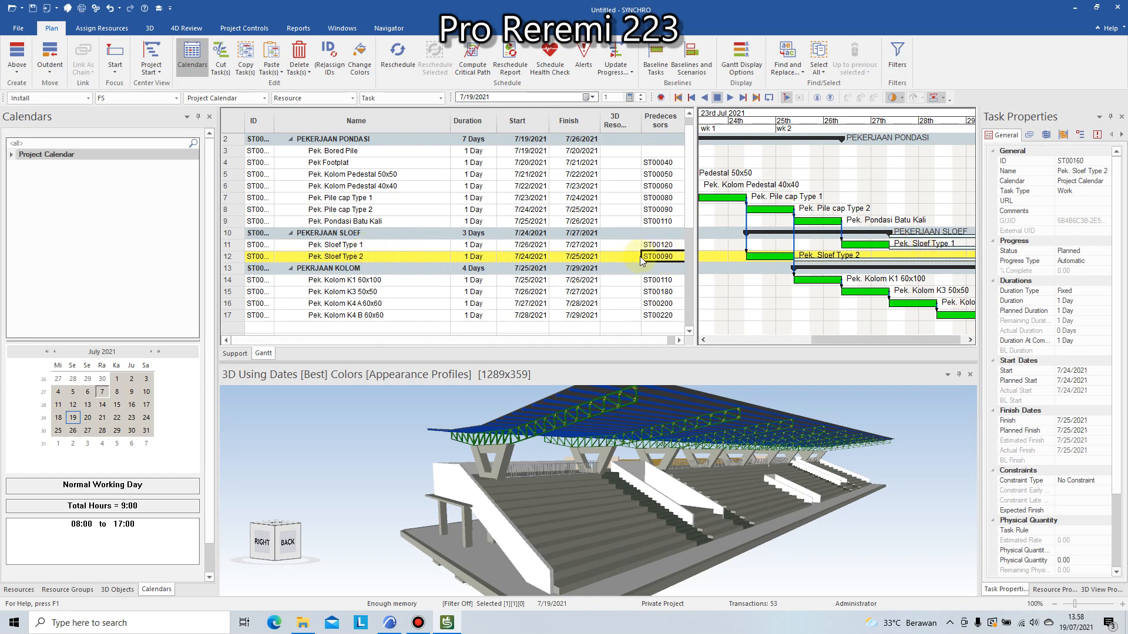
{"action": "left_click", "coordinate": [668, 257]}
{"action": "left_click", "coordinate": [659, 271]}
{"action": "left_click", "coordinate": [655, 257]}
{"action": "double_click", "coordinate": [656, 260]}
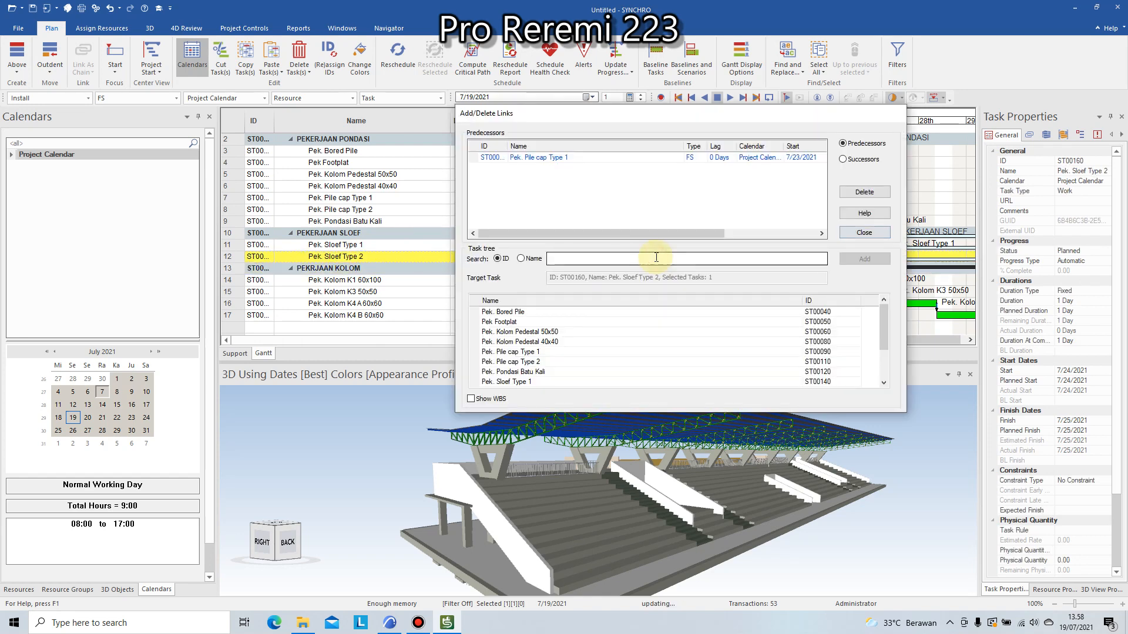
{"action": "left_click", "coordinate": [540, 159]}
{"action": "left_click", "coordinate": [863, 193]}
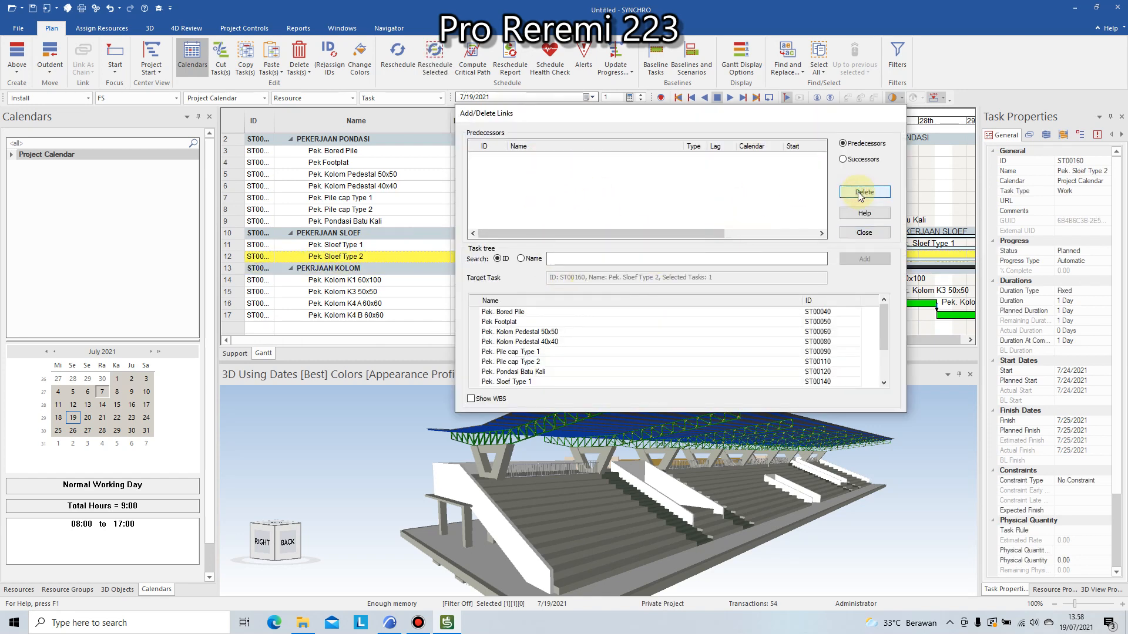
{"action": "left_click", "coordinate": [536, 355]}
{"action": "scroll", "coordinate": [535, 355], "scroll_direction": "down", "scroll_amount": 1}
{"action": "double_click", "coordinate": [534, 353]}
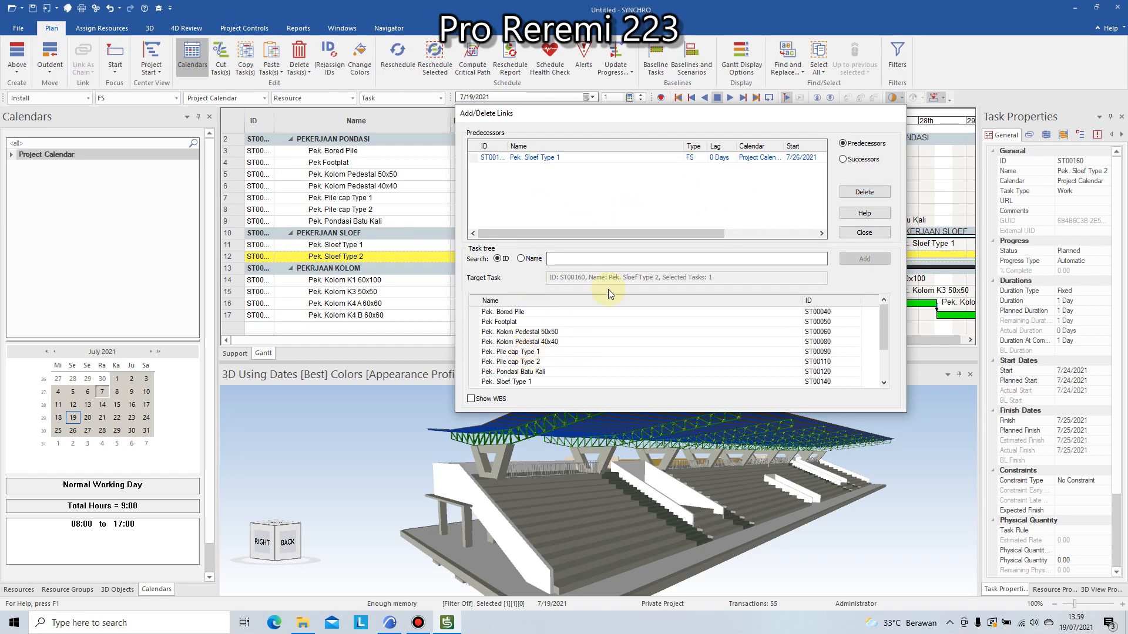
{"action": "left_click", "coordinate": [867, 232]}
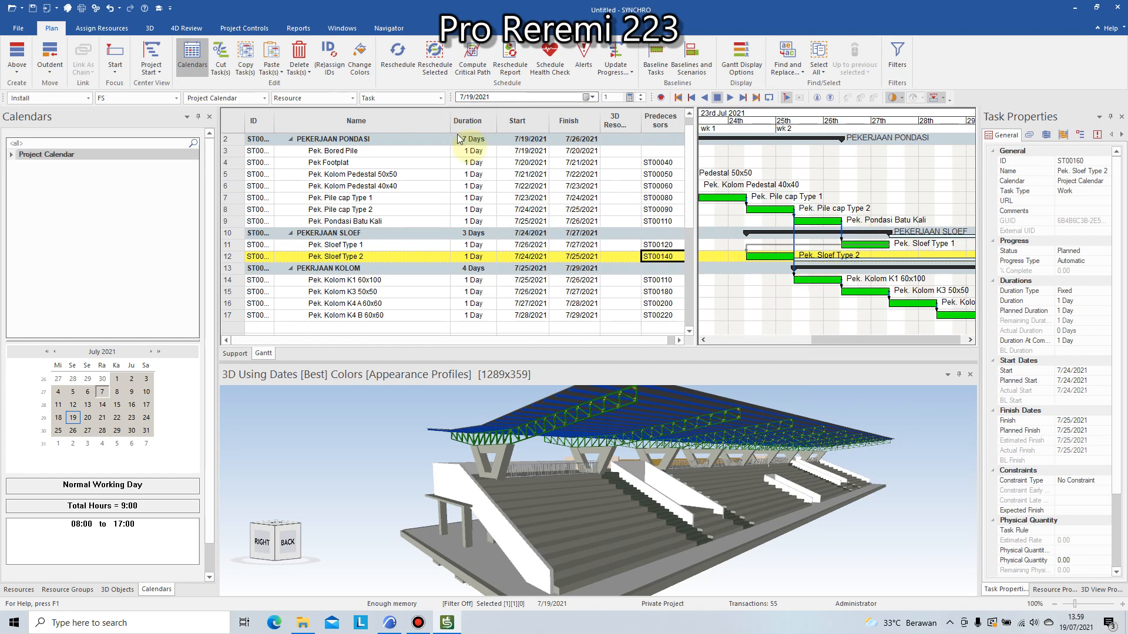
Reschedule Pek. Sloef Type 2 according to its changed predecessor and check the column tasks' bars
{"action": "left_click", "coordinate": [432, 59]}
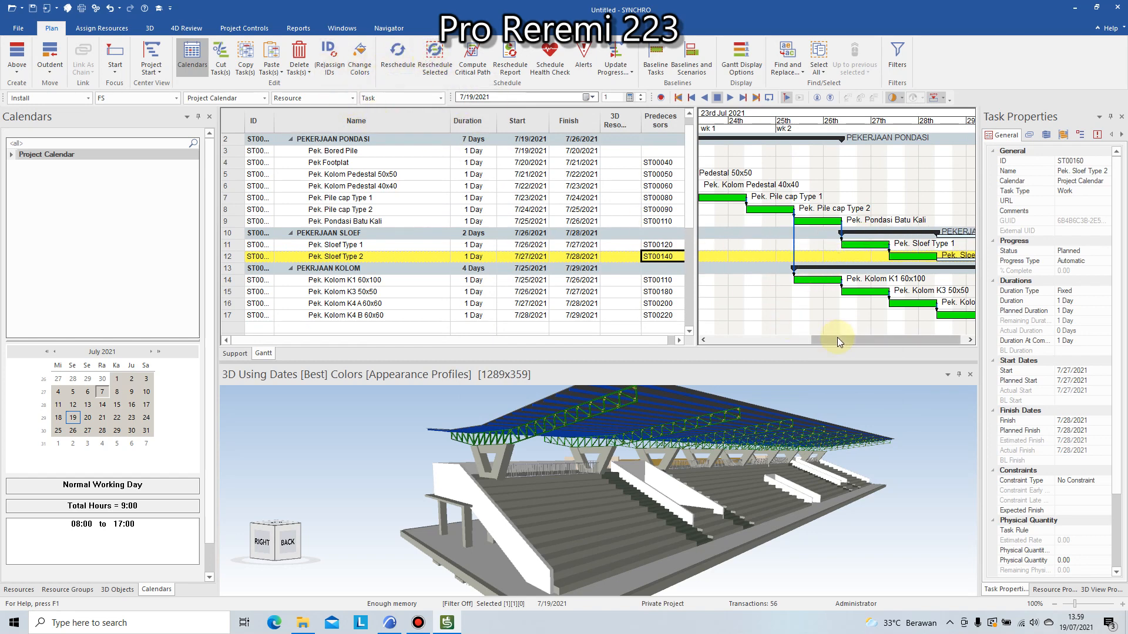
{"action": "left_click_drag", "start_coordinate": [837, 338], "coordinate": [925, 343]}
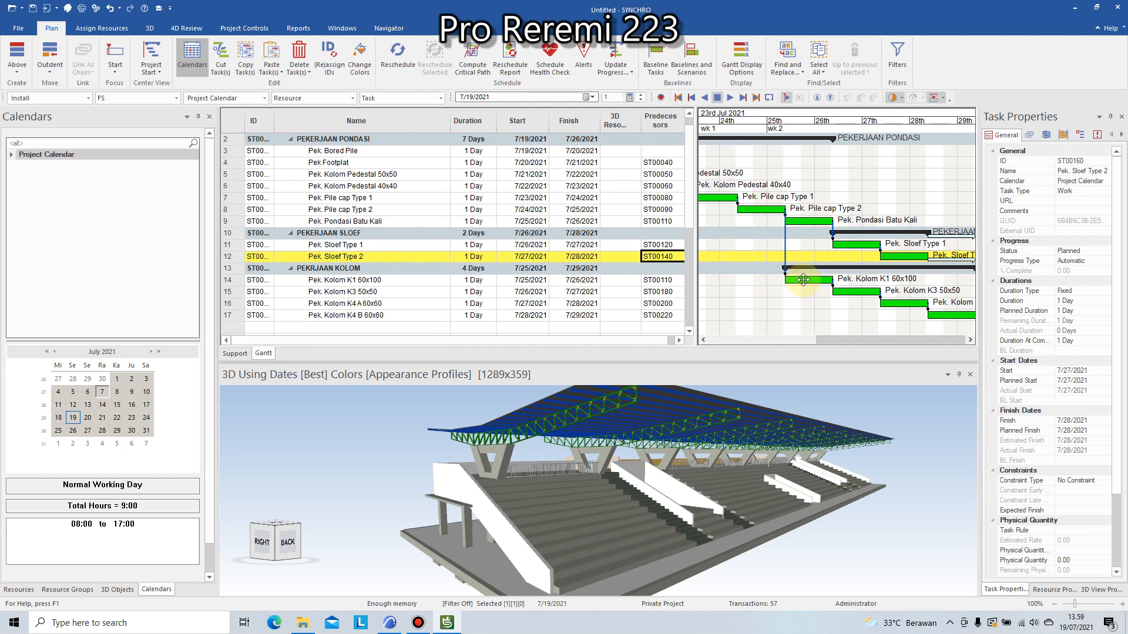
{"action": "left_click", "coordinate": [971, 340]}
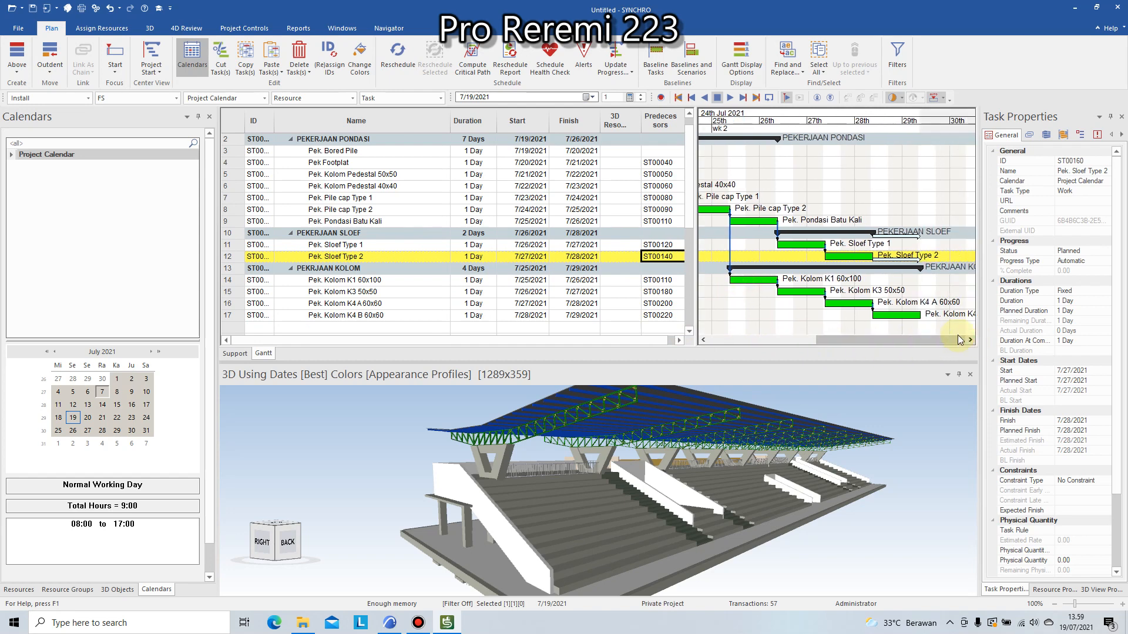
Replace the Pek. Pile cap Type 2 predecessor of Pek. Kolom K1 60x100 with Pek. Sloef Type 2
{"action": "left_click", "coordinate": [673, 283]}
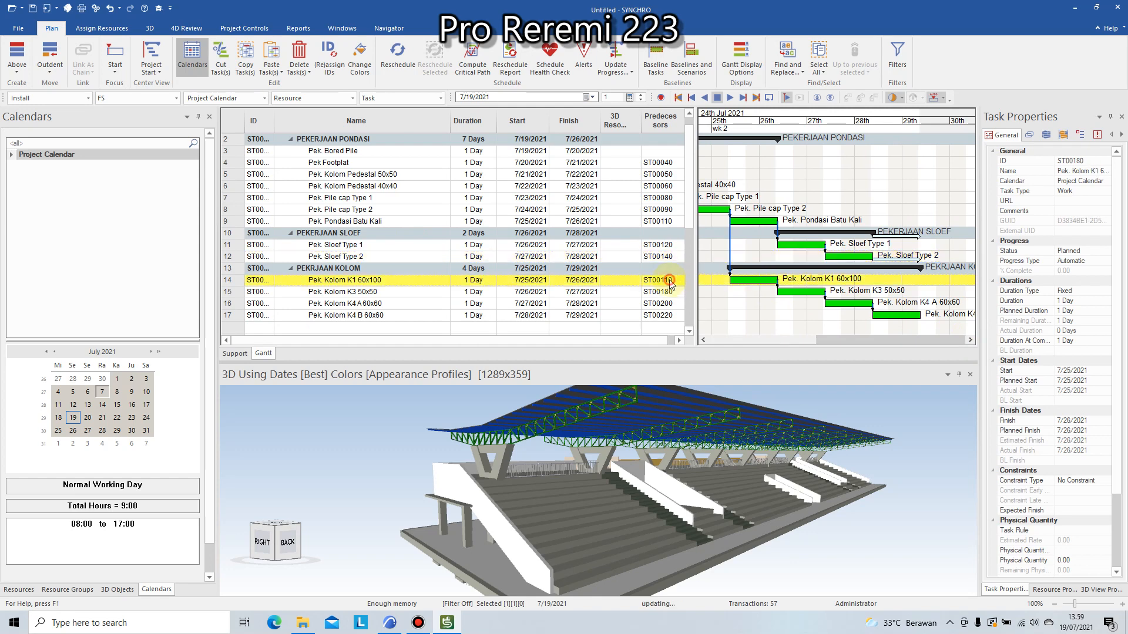
{"action": "left_click", "coordinate": [670, 282]}
{"action": "left_click", "coordinate": [664, 288]}
{"action": "double_click", "coordinate": [655, 278]}
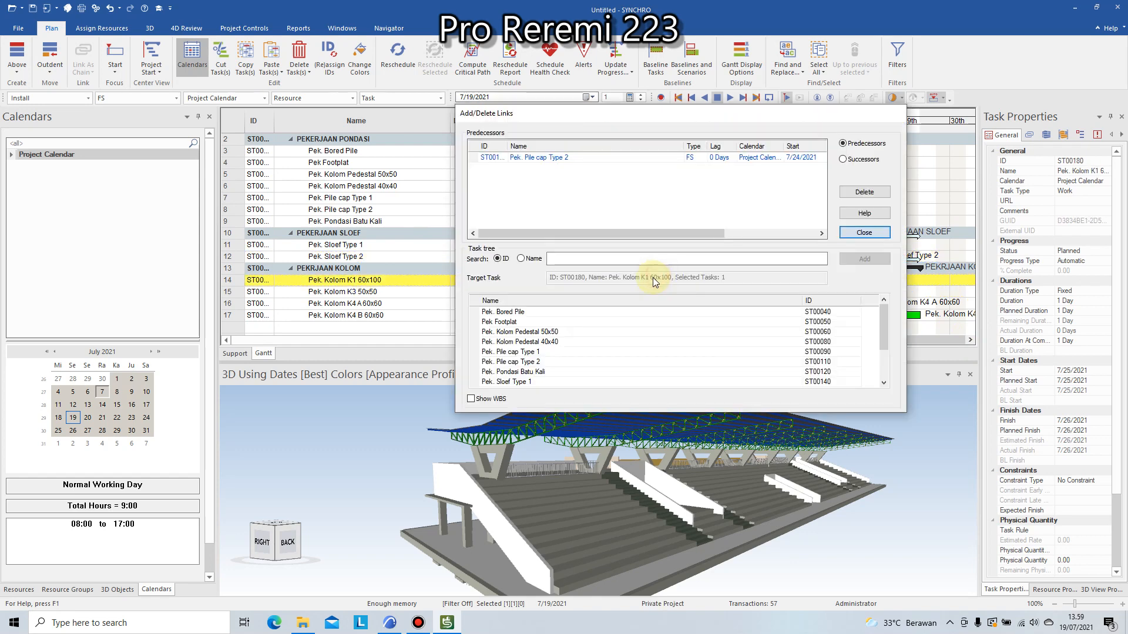
{"action": "left_click", "coordinate": [556, 157]}
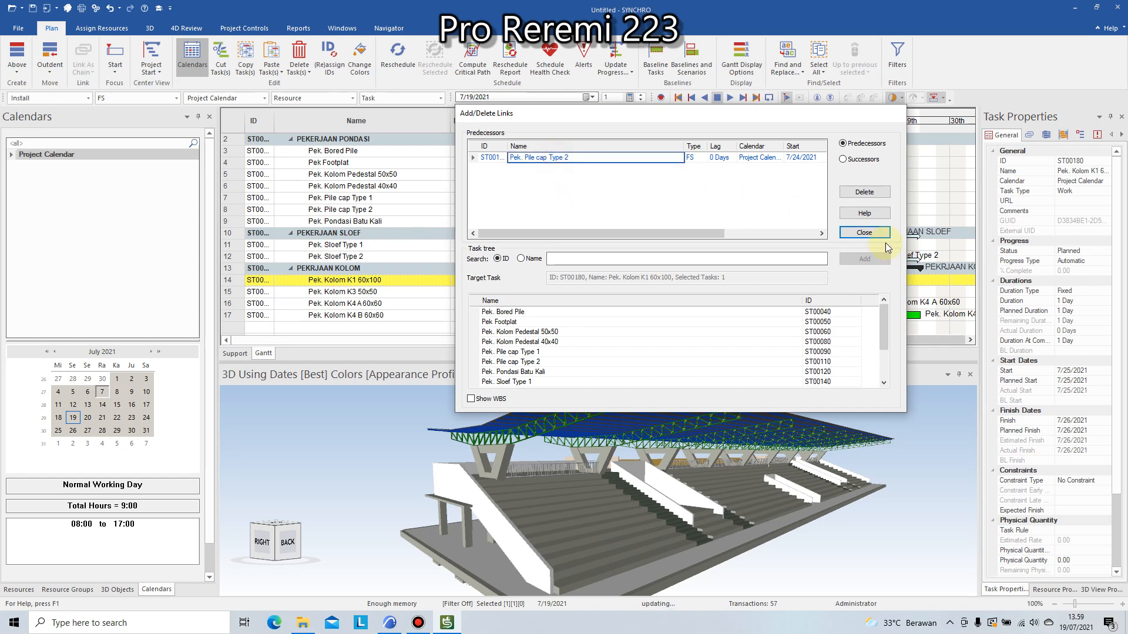
{"action": "left_click", "coordinate": [864, 192]}
{"action": "scroll", "coordinate": [581, 385], "scroll_direction": "down", "scroll_amount": 2}
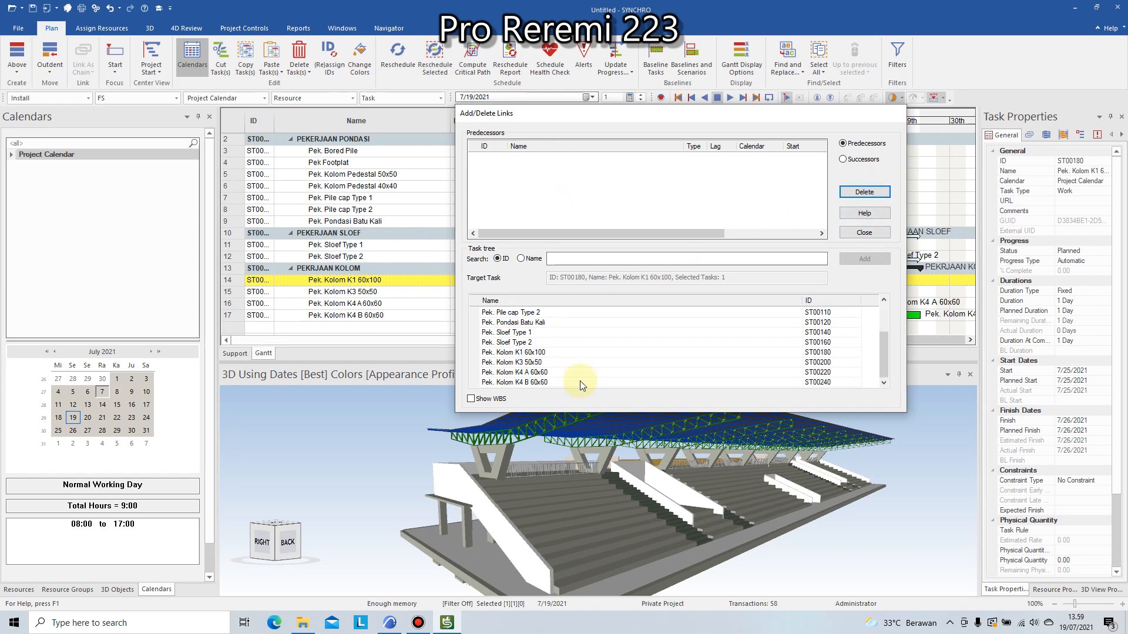
{"action": "double_click", "coordinate": [517, 342]}
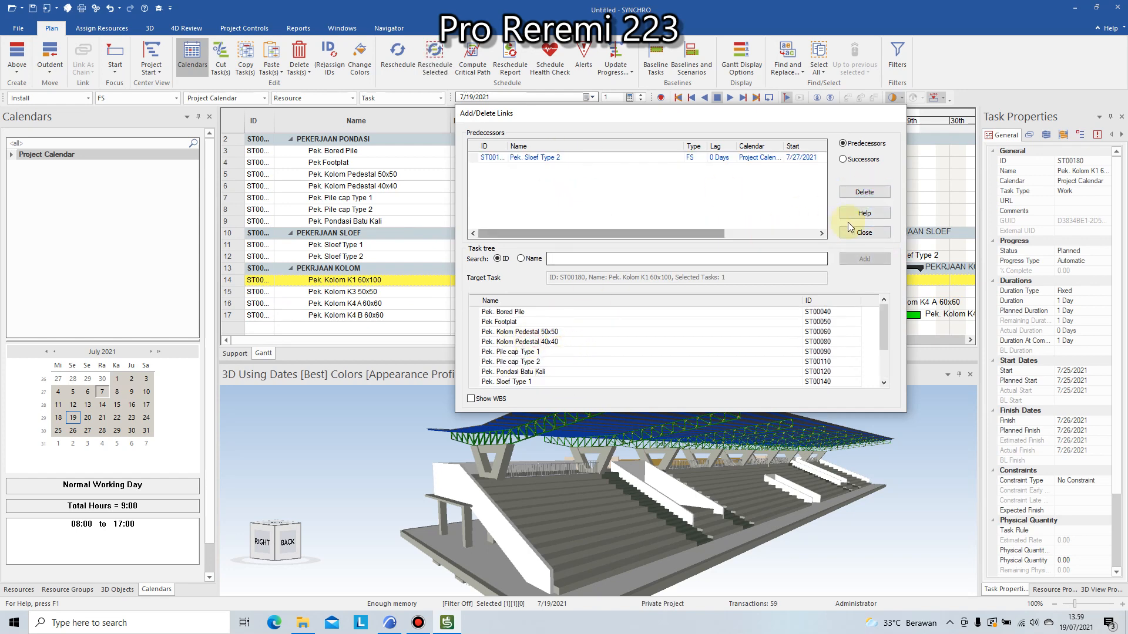
{"action": "left_click", "coordinate": [850, 230]}
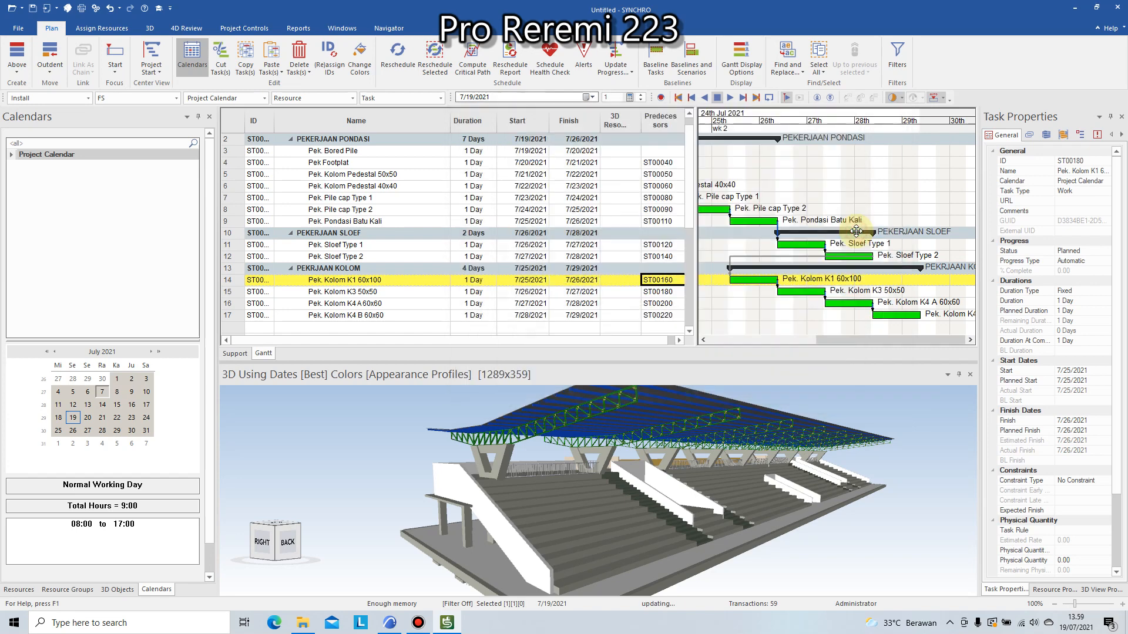
Reschedule the whole project and compress the Gantt timescale to fit the full task sequence
{"action": "left_click", "coordinate": [398, 54]}
{"action": "left_click_drag", "start_coordinate": [889, 339], "coordinate": [735, 326]}
{"action": "scroll", "coordinate": [754, 292], "scroll_direction": "down", "scroll_amount": 2, "text": "ctrl"}
{"action": "scroll", "coordinate": [754, 292], "scroll_direction": "down", "scroll_amount": 1, "text": "ctrl"}
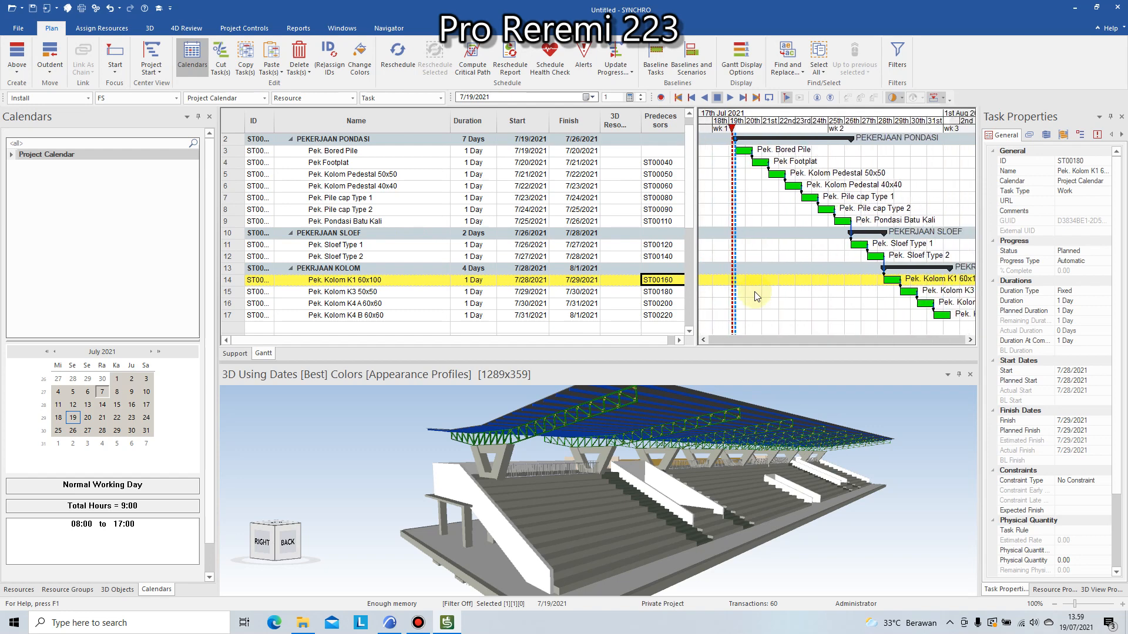
{"action": "scroll", "coordinate": [840, 461], "scroll_direction": "down", "scroll_amount": 3}
{"action": "scroll", "coordinate": [839, 464], "scroll_direction": "up", "scroll_amount": 3}
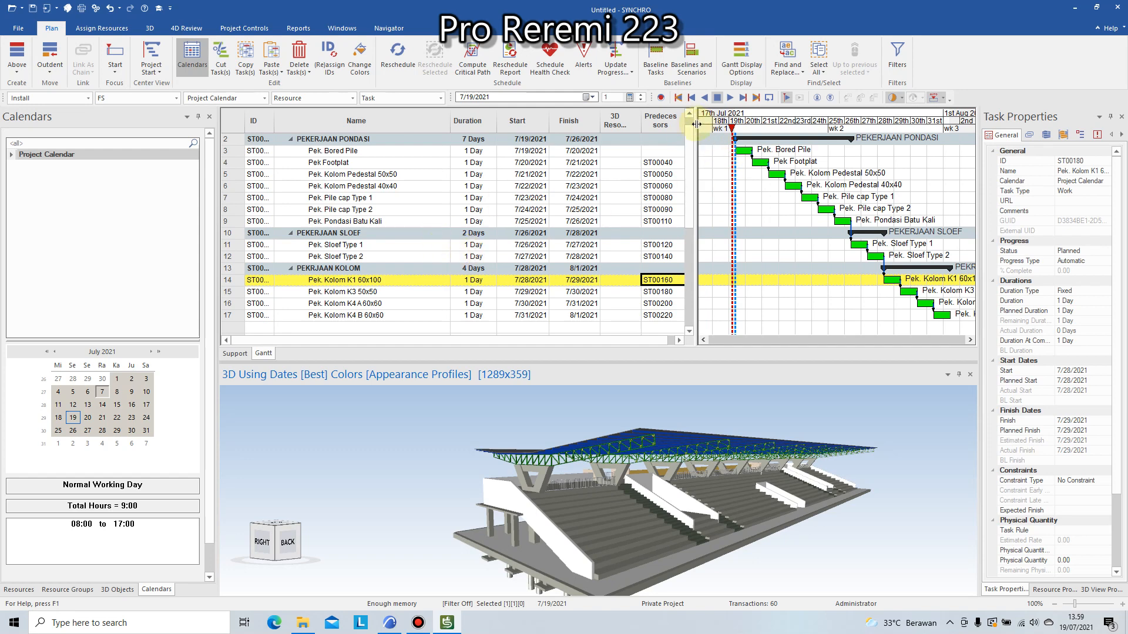
Widen the task table and review the durations, start and finish dates and predecessors of all tasks
{"action": "left_click_drag", "start_coordinate": [693, 124], "coordinate": [791, 129]}
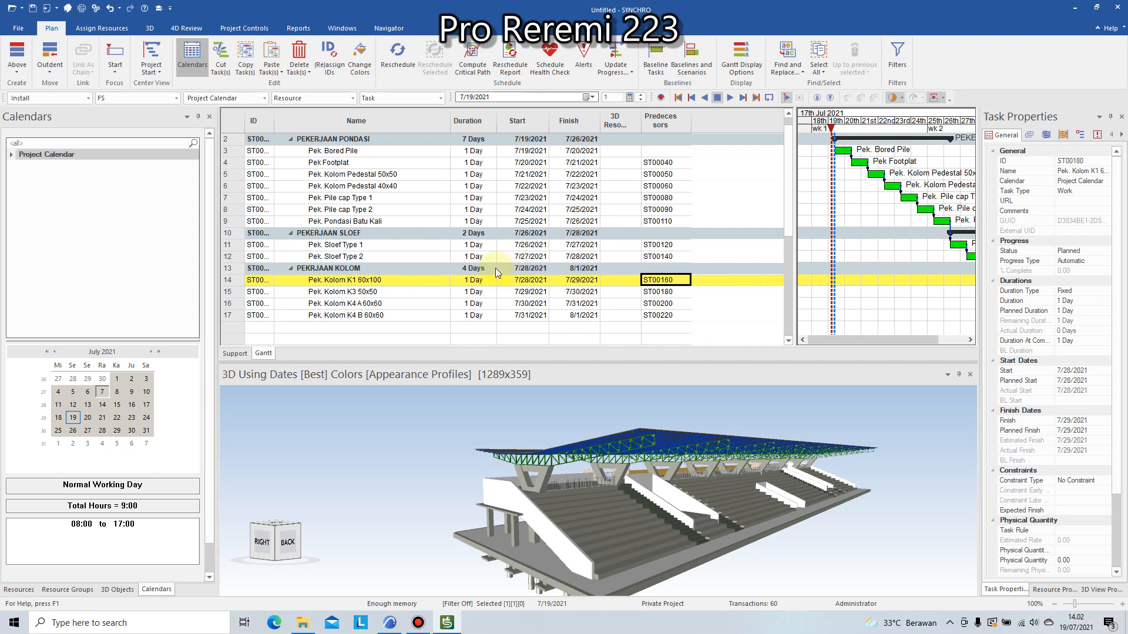
{"action": "scroll", "coordinate": [495, 267], "scroll_direction": "down", "scroll_amount": 2}
{"action": "scroll", "coordinate": [494, 266], "scroll_direction": "up", "scroll_amount": 2}
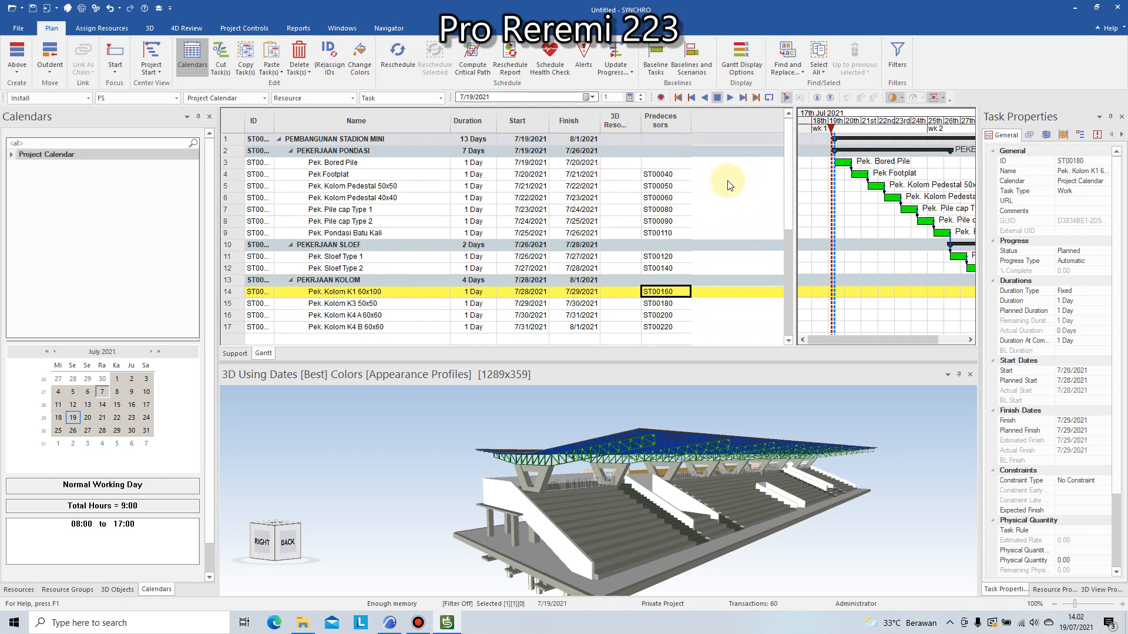
{"action": "scroll", "coordinate": [732, 245], "scroll_direction": "down", "scroll_amount": 2}
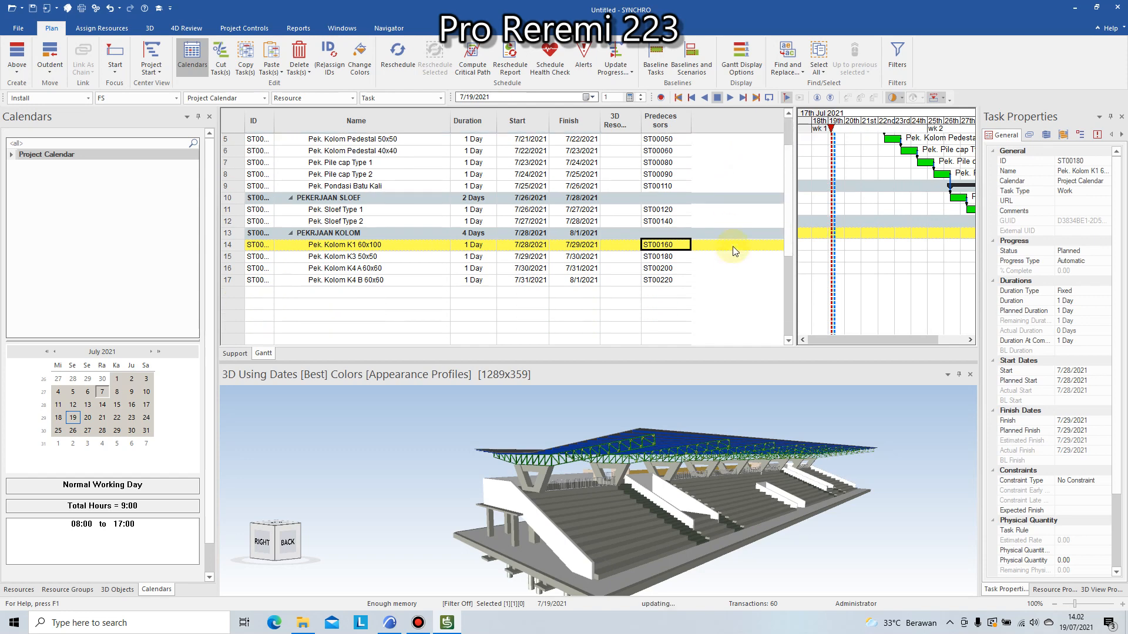
{"action": "scroll", "coordinate": [732, 246], "scroll_direction": "up", "scroll_amount": 2}
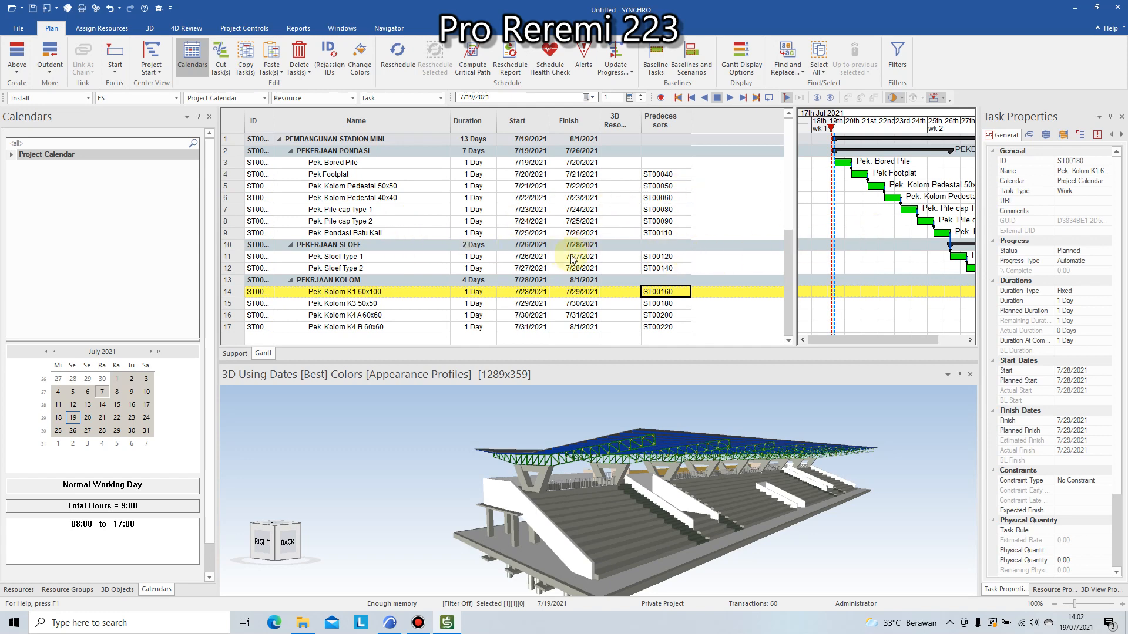
{"action": "scroll", "coordinate": [551, 280], "scroll_direction": "down", "scroll_amount": 1}
{"action": "scroll", "coordinate": [551, 280], "scroll_direction": "down", "scroll_amount": 1}
{"action": "scroll", "coordinate": [551, 280], "scroll_direction": "up", "scroll_amount": 2}
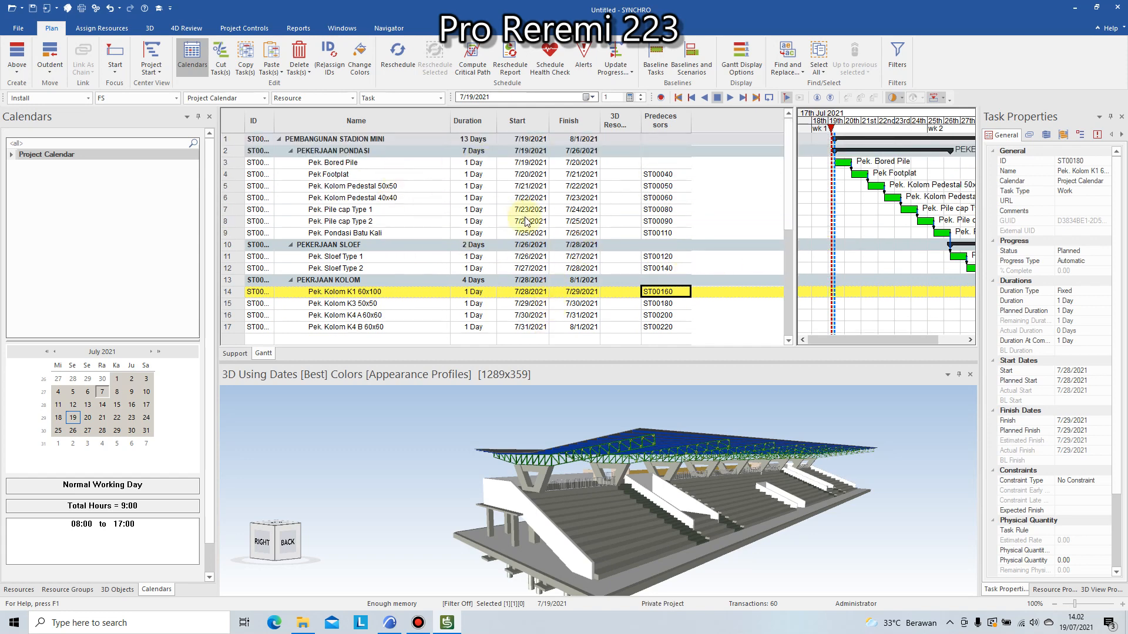
{"action": "scroll", "coordinate": [578, 226], "scroll_direction": "down", "scroll_amount": 1}
{"action": "scroll", "coordinate": [579, 228], "scroll_direction": "up", "scroll_amount": 1}
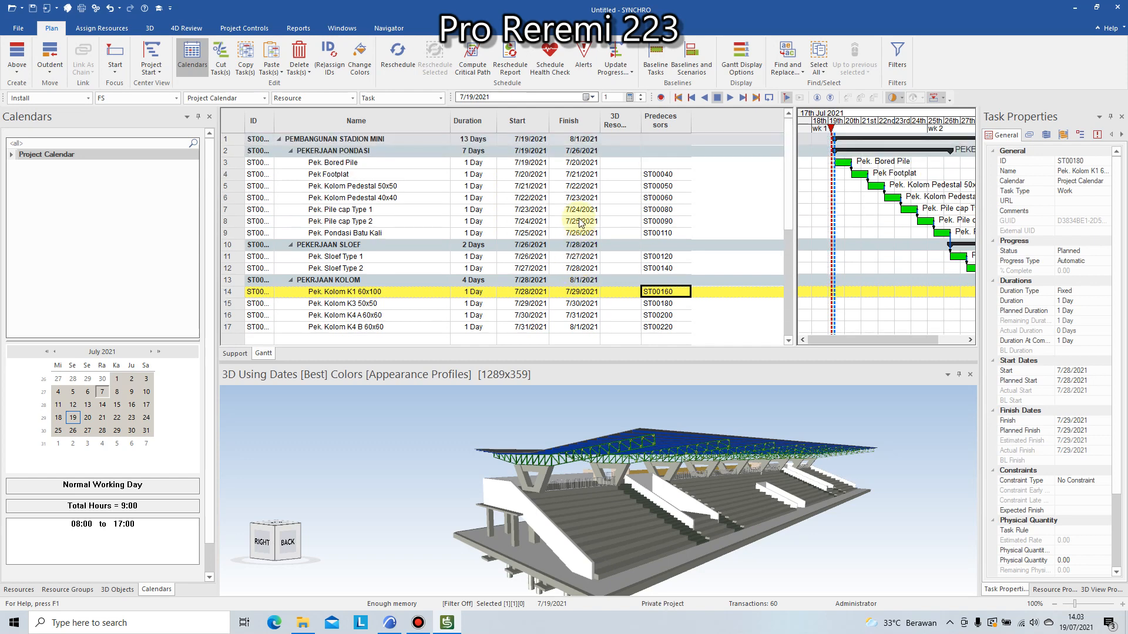